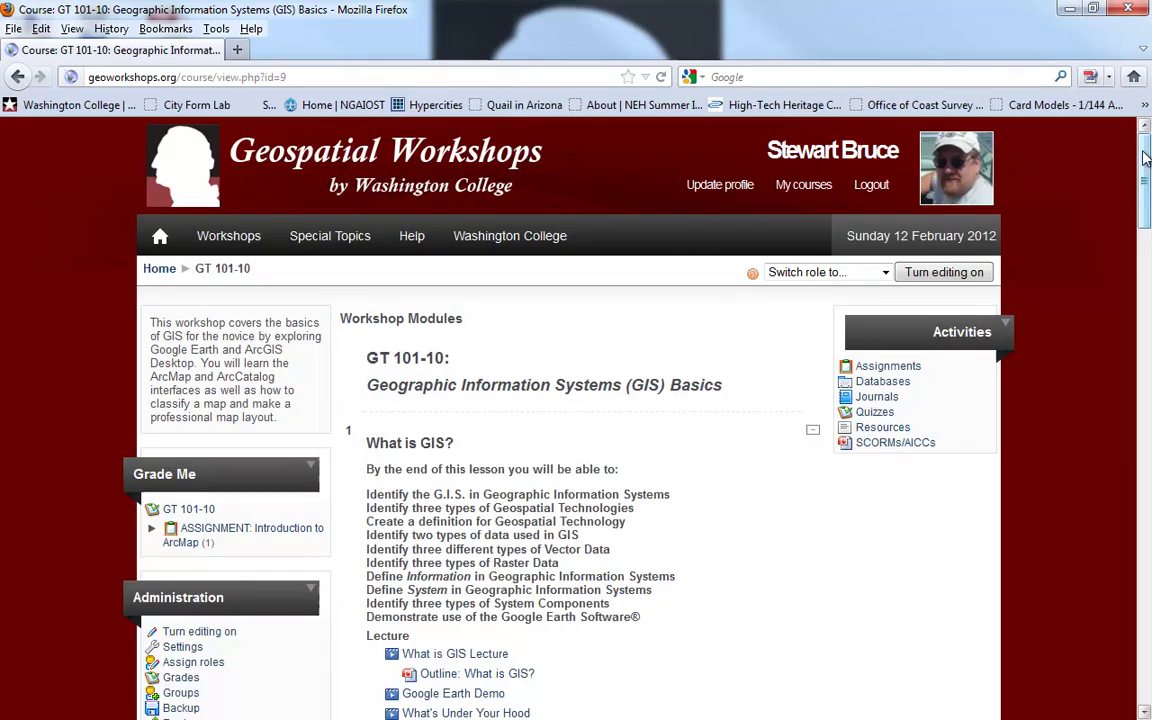
Open Data Frame Projections.mxd from the C:\GT_101\Data_Frame_Properties folder in ArcMap
left_click_drag(1146, 168, 1138, 432)
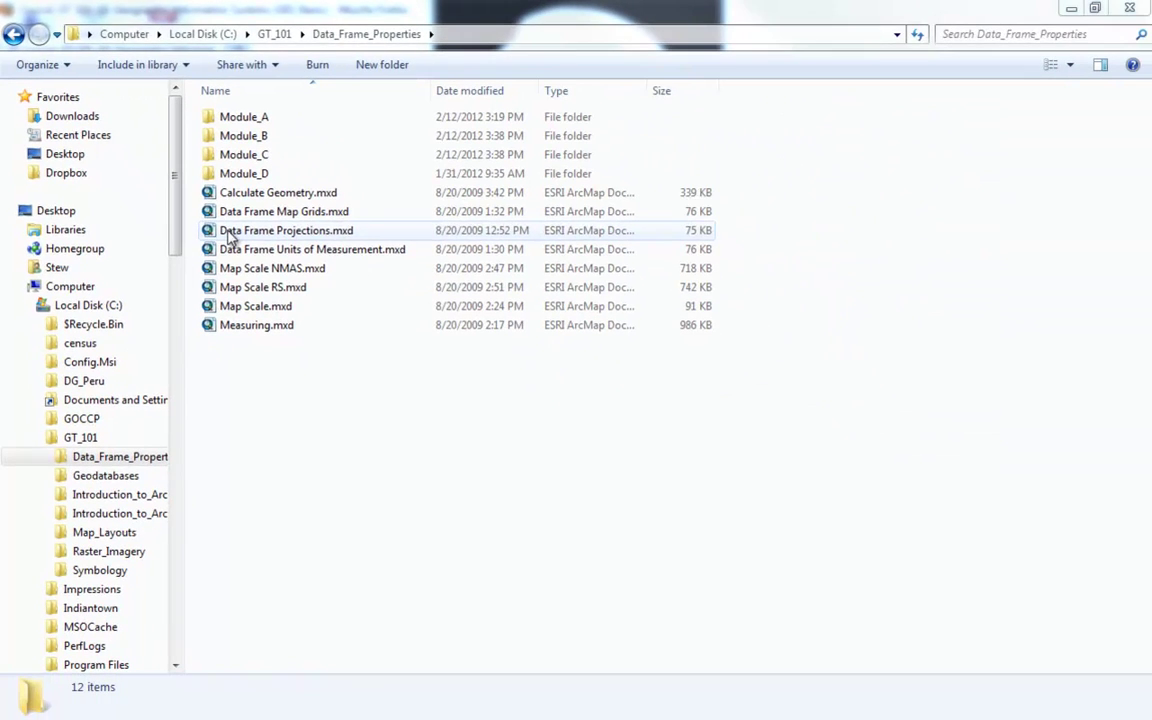
left_click(441, 447)
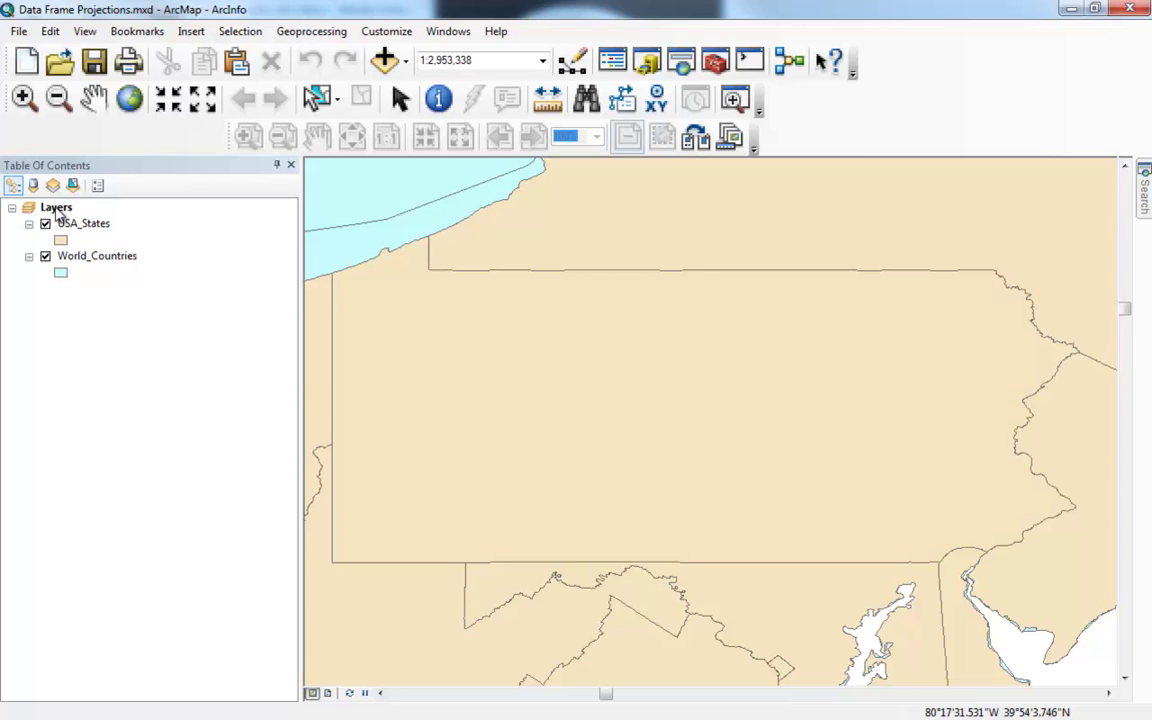
Set the Layers data frame's coordinate system to the predefined NAD 1983 StatePlane Pennsylvania South FIPS 3702 (US Feet), accepting the differing geographic coordinate system
left_click(50, 208)
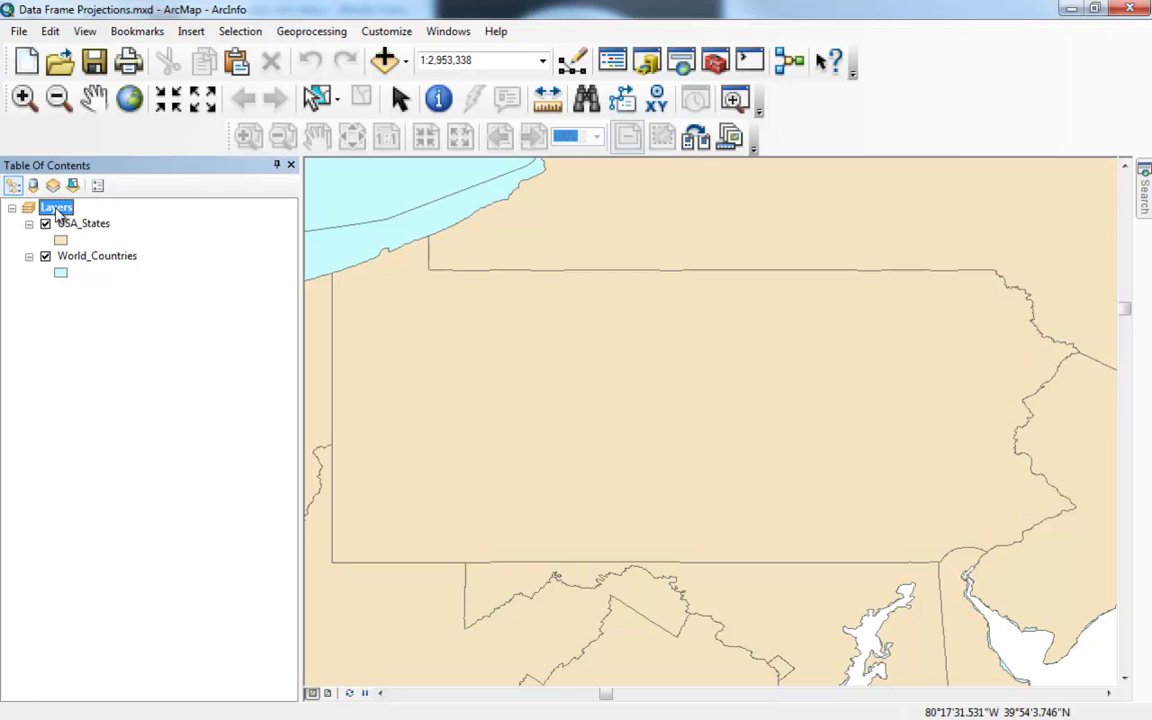
right_click(57, 210)
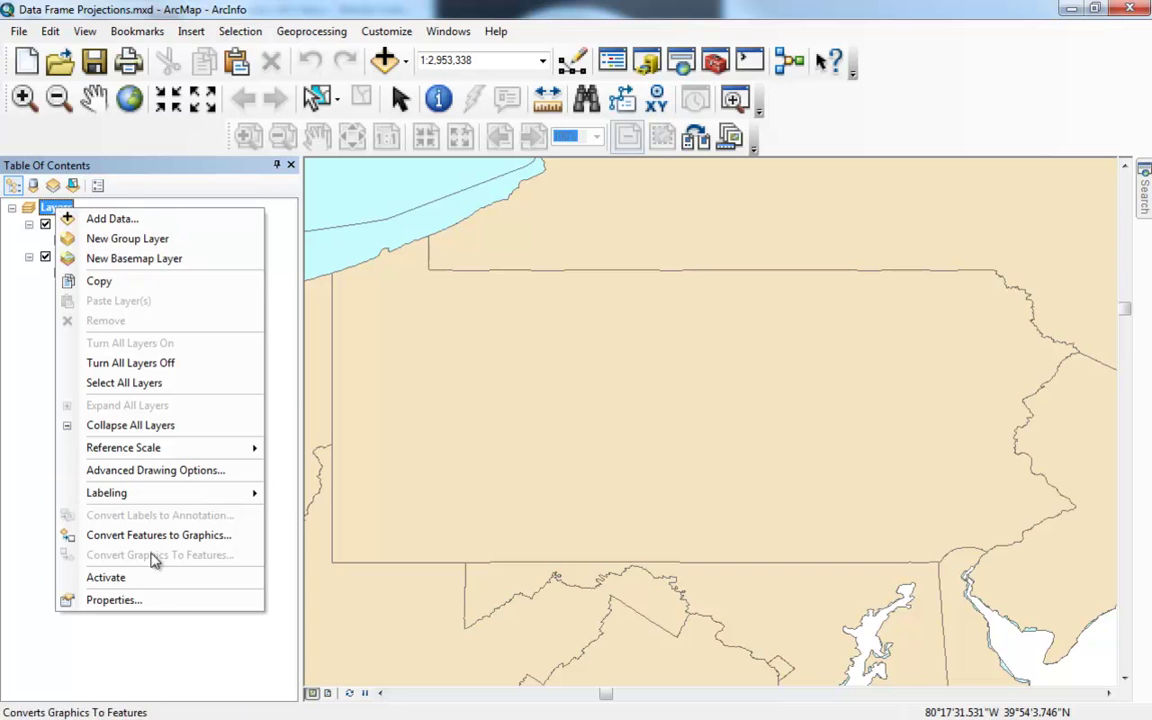
left_click(155, 601)
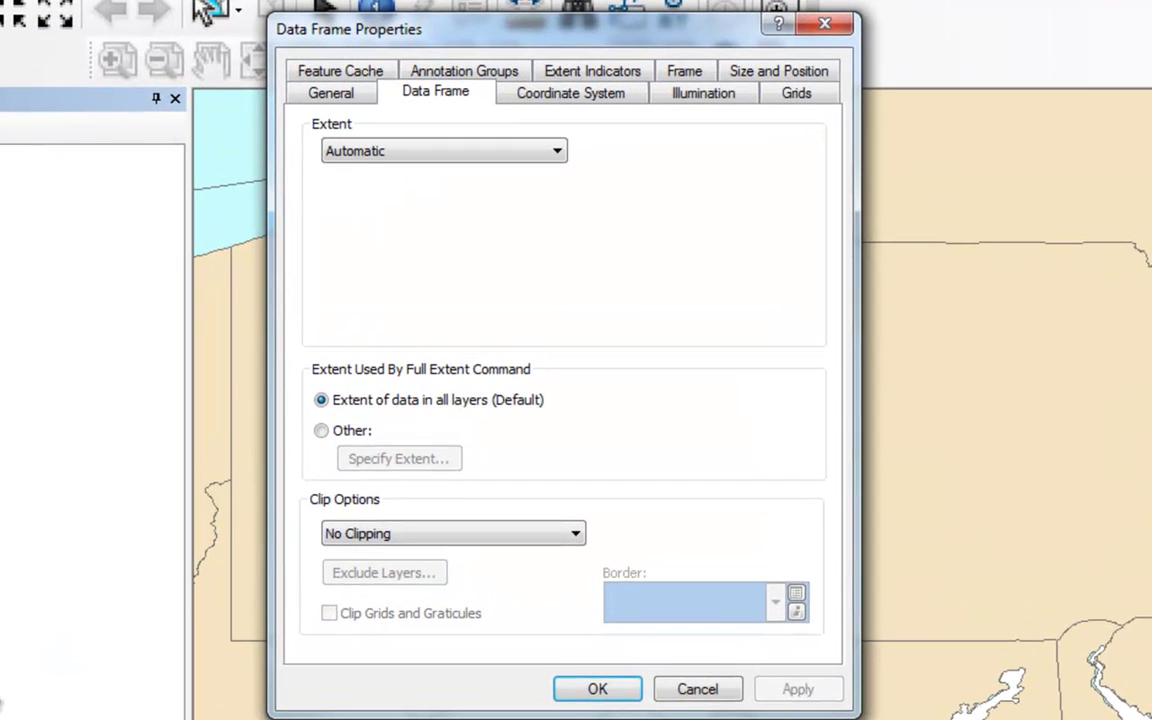
left_click(552, 102)
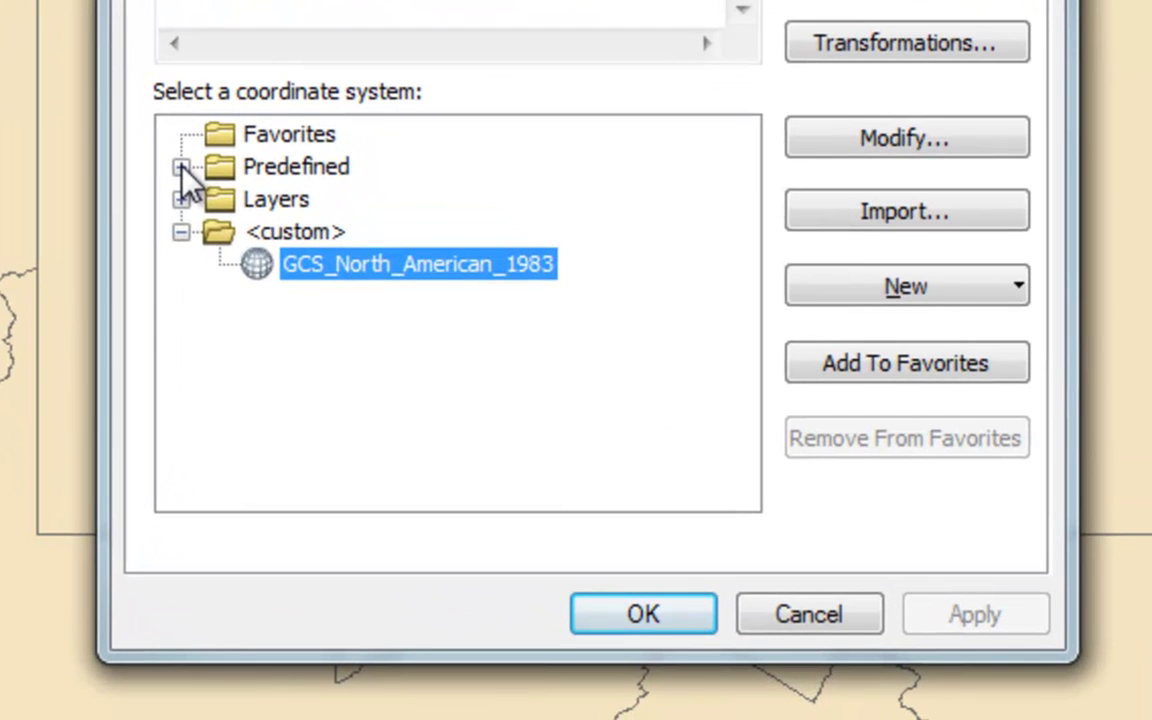
left_click(199, 194)
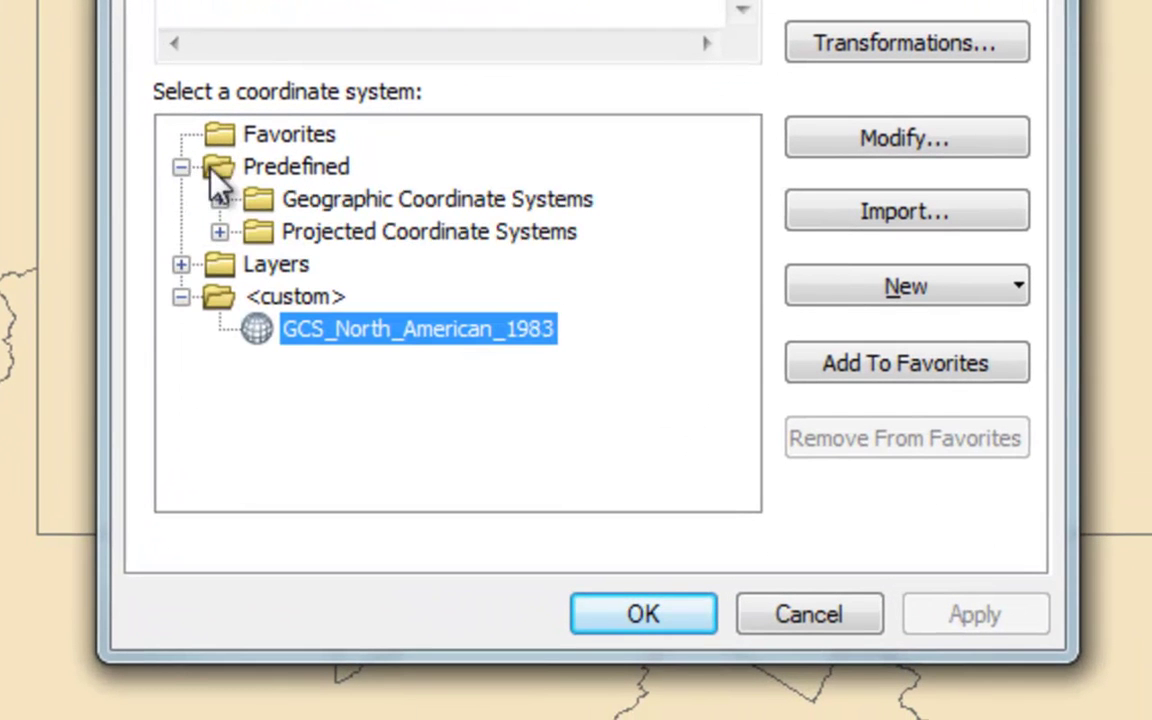
left_click(220, 231)
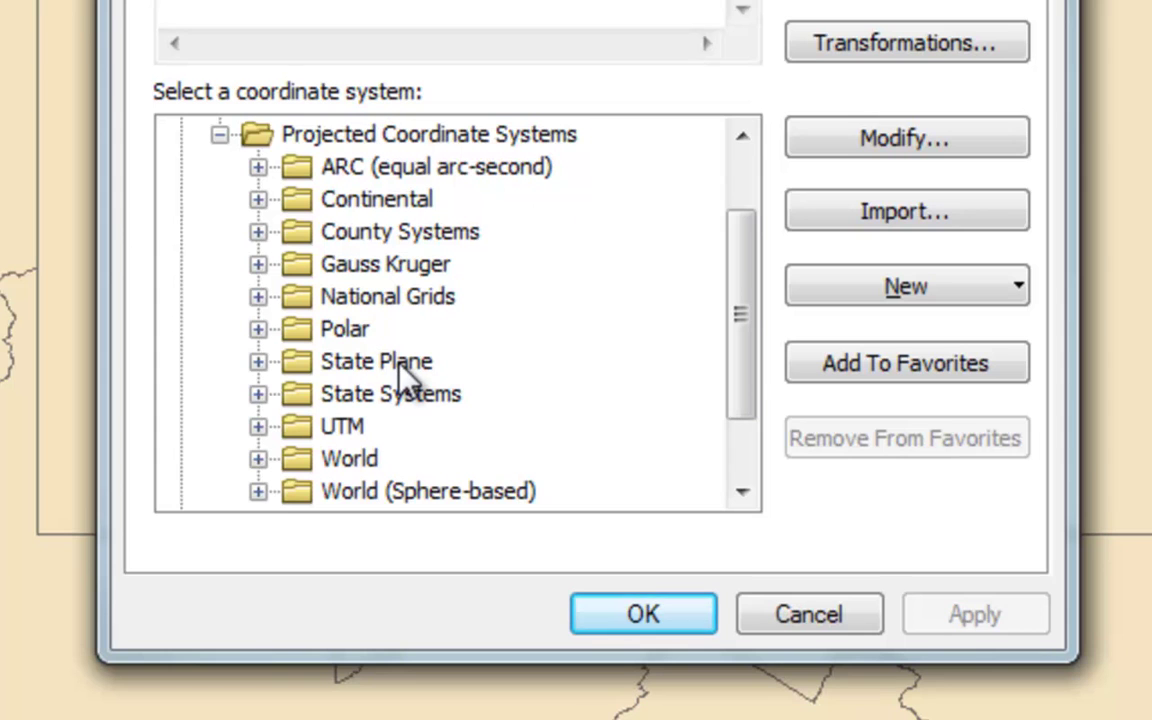
left_click(257, 363)
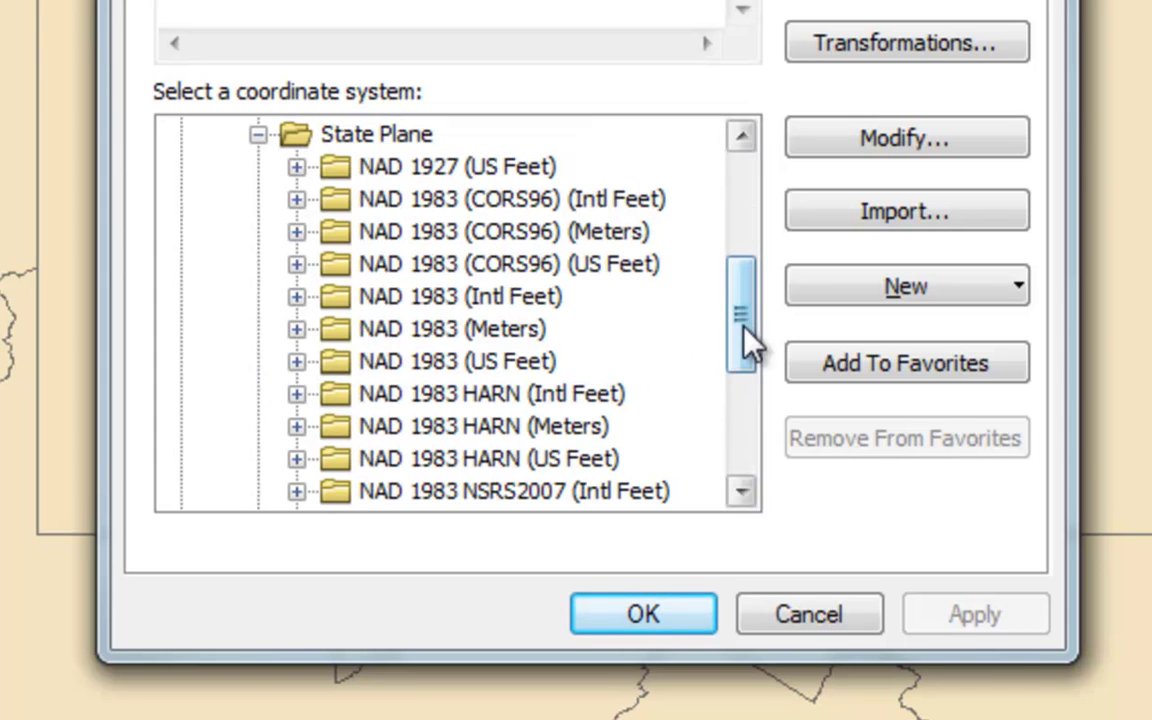
left_click_drag(740, 309, 746, 327)
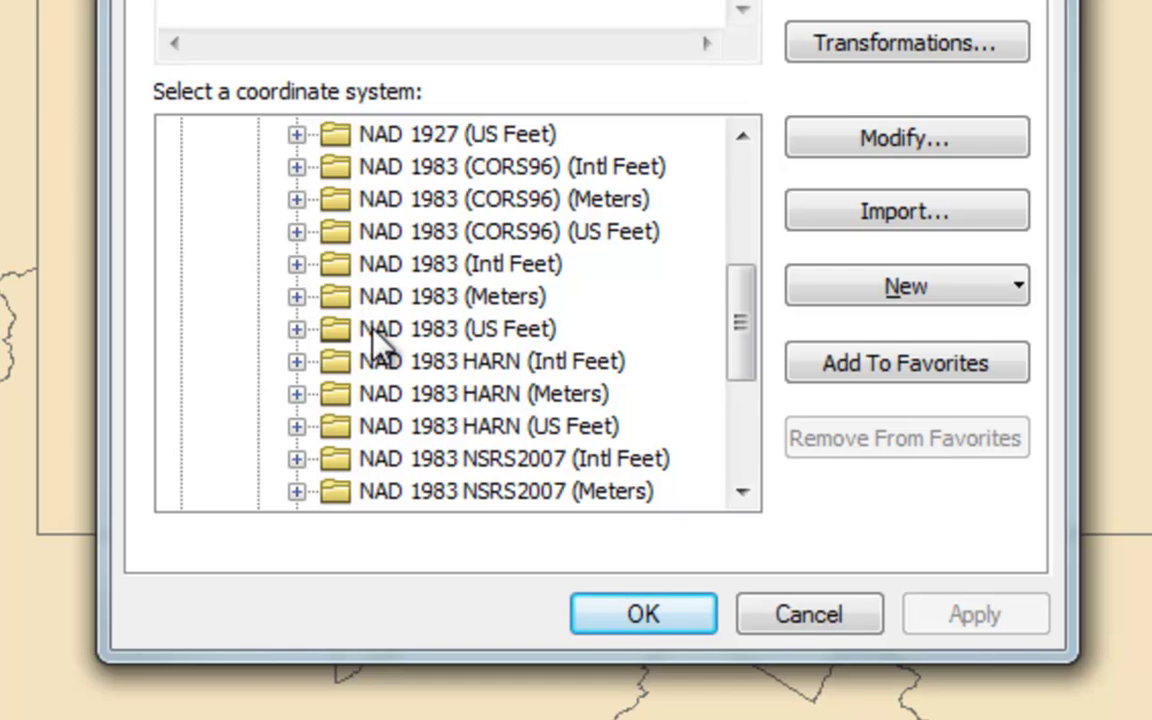
left_click(298, 328)
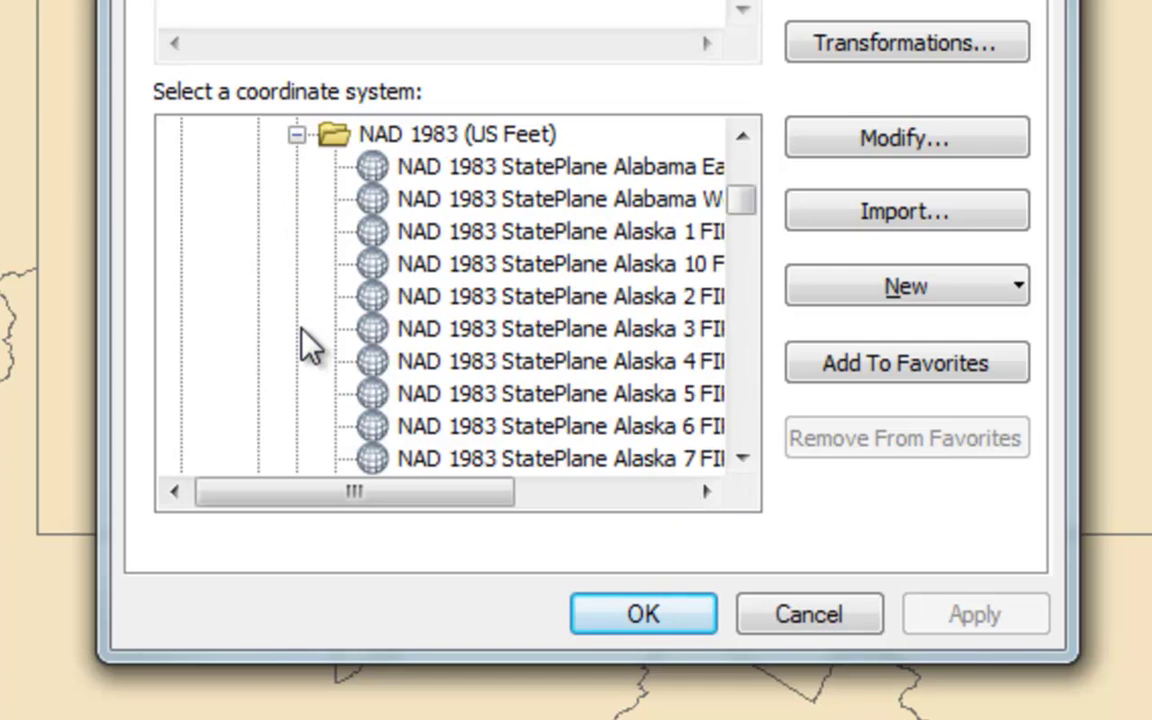
left_click_drag(753, 206, 740, 360)
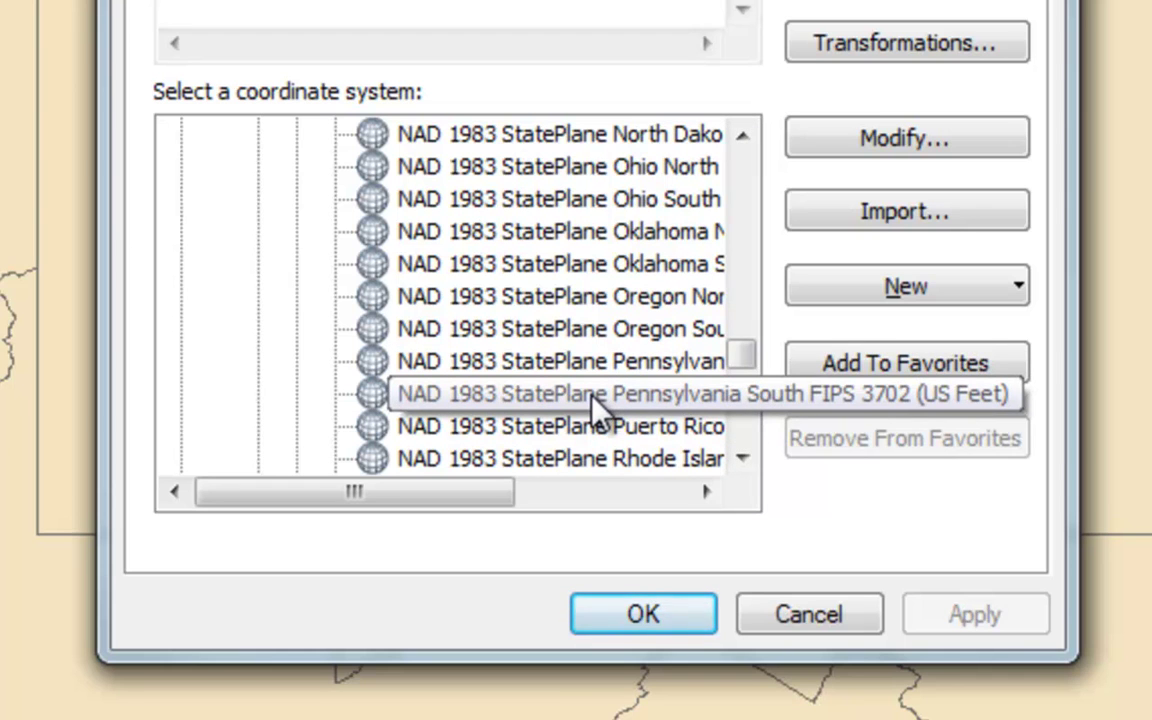
left_click(485, 393)
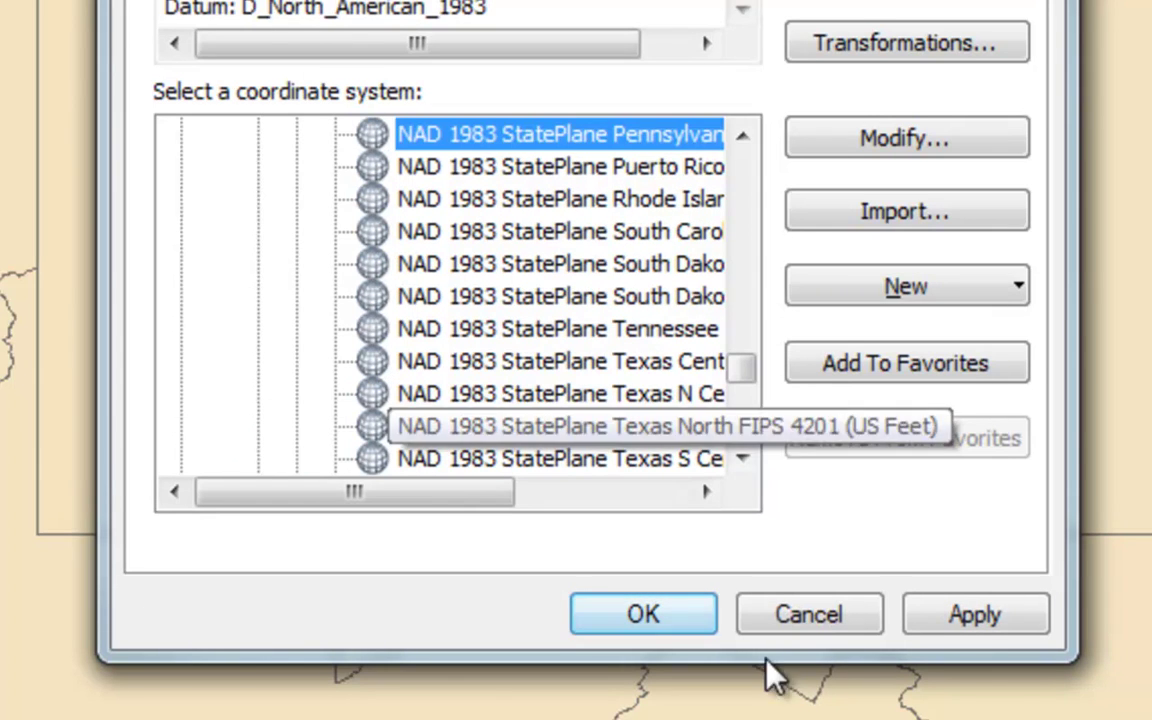
left_click(620, 623)
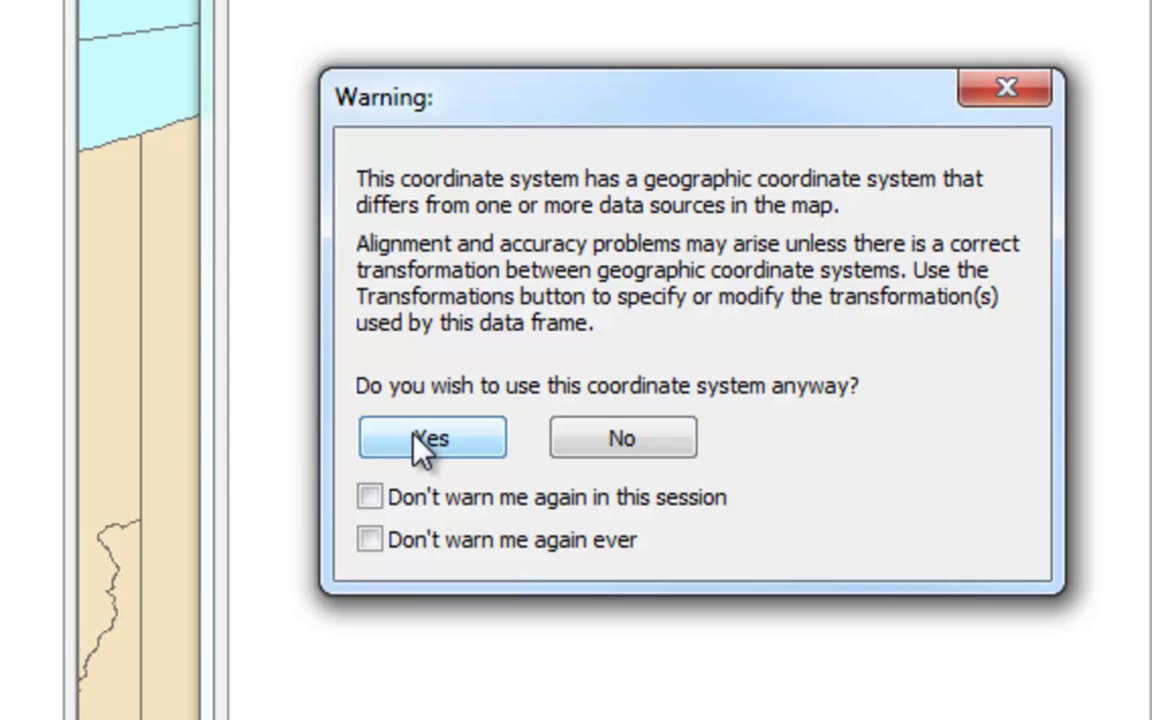
left_click(420, 447)
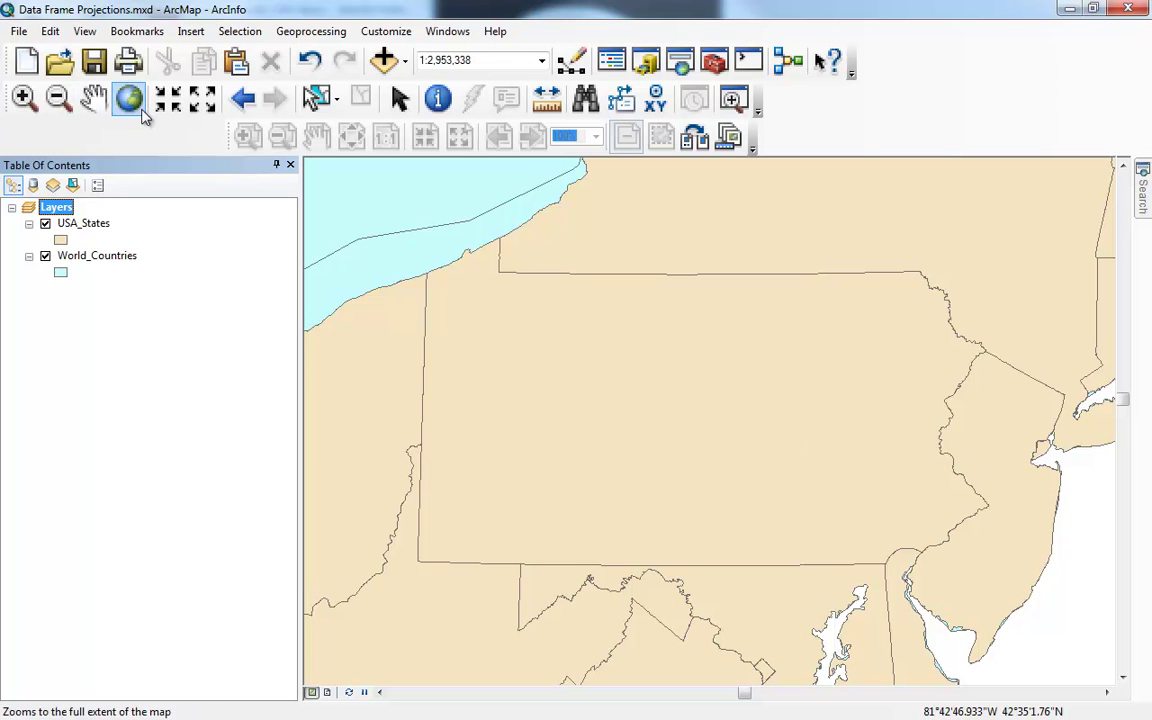
Examine how the state plane projection draws Pennsylvania, the eastern states and North America, down to a 1:40,000,000 scale
left_click(201, 104)
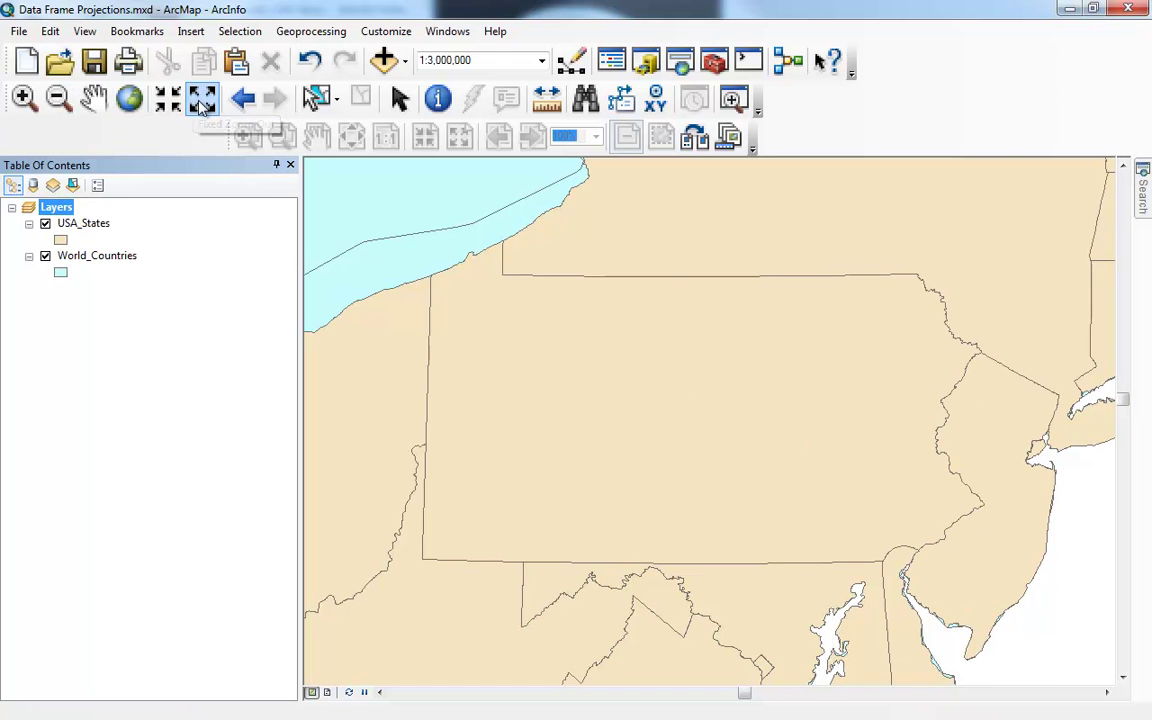
left_click(201, 104)
left_click(201, 104)
left_click(201, 104)
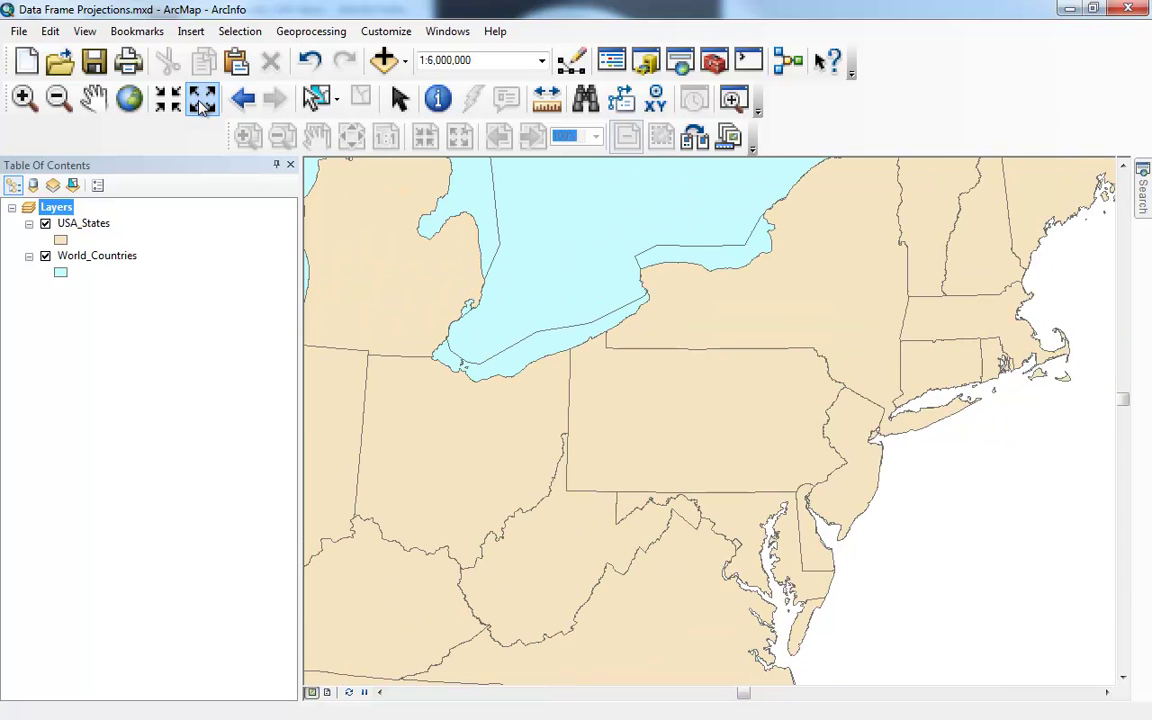
left_click(201, 104)
left_click(201, 104)
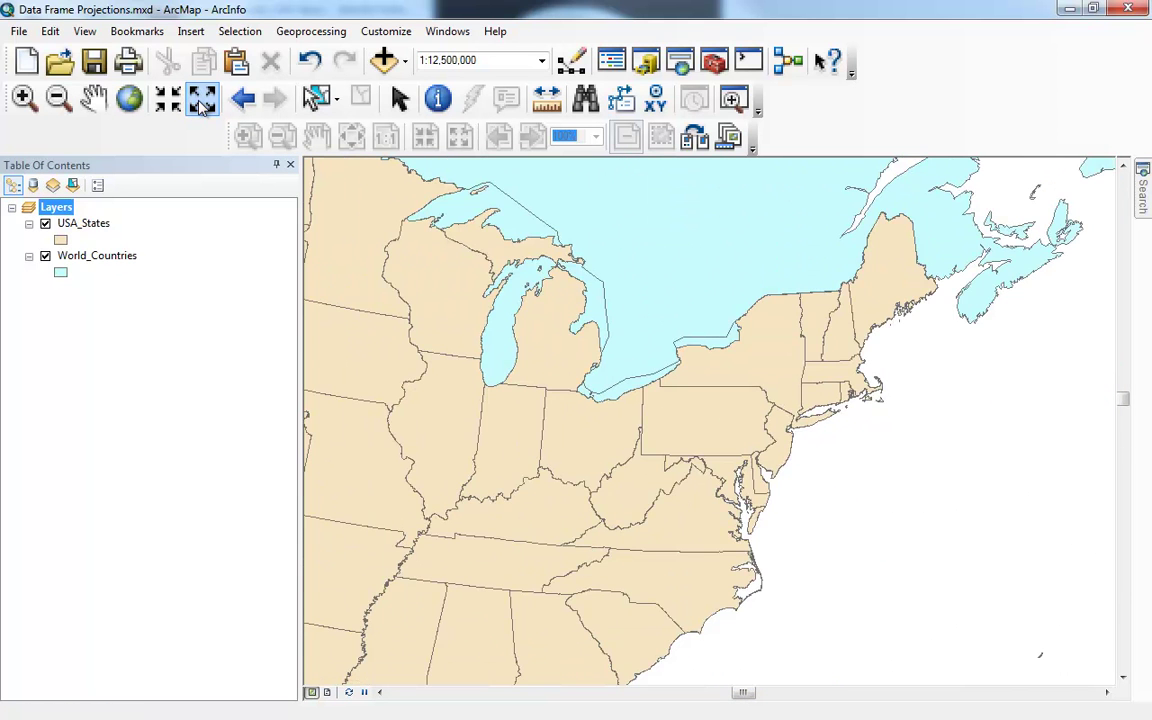
left_click(201, 104)
left_click(201, 104)
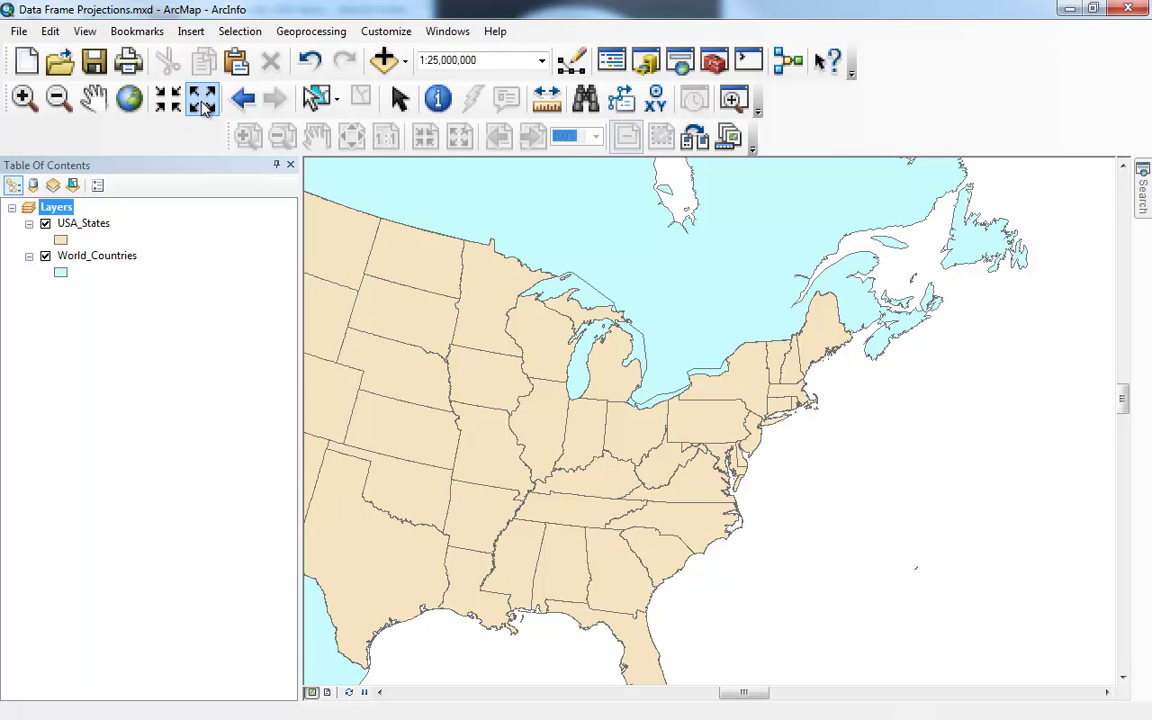
left_click(201, 104)
left_click(201, 104)
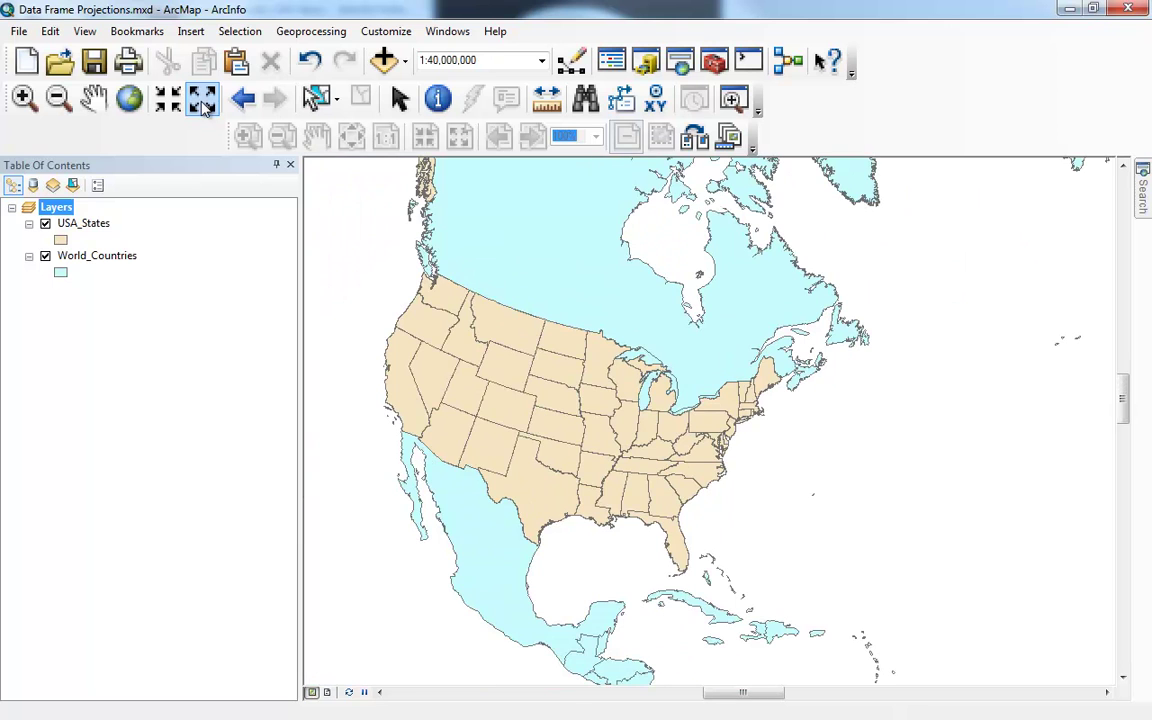
Examine the shapes of the world's countries in the state plane projection, down to a 1:250,000,000 scale
left_click(93, 98)
left_click_drag(497, 420, 660, 410)
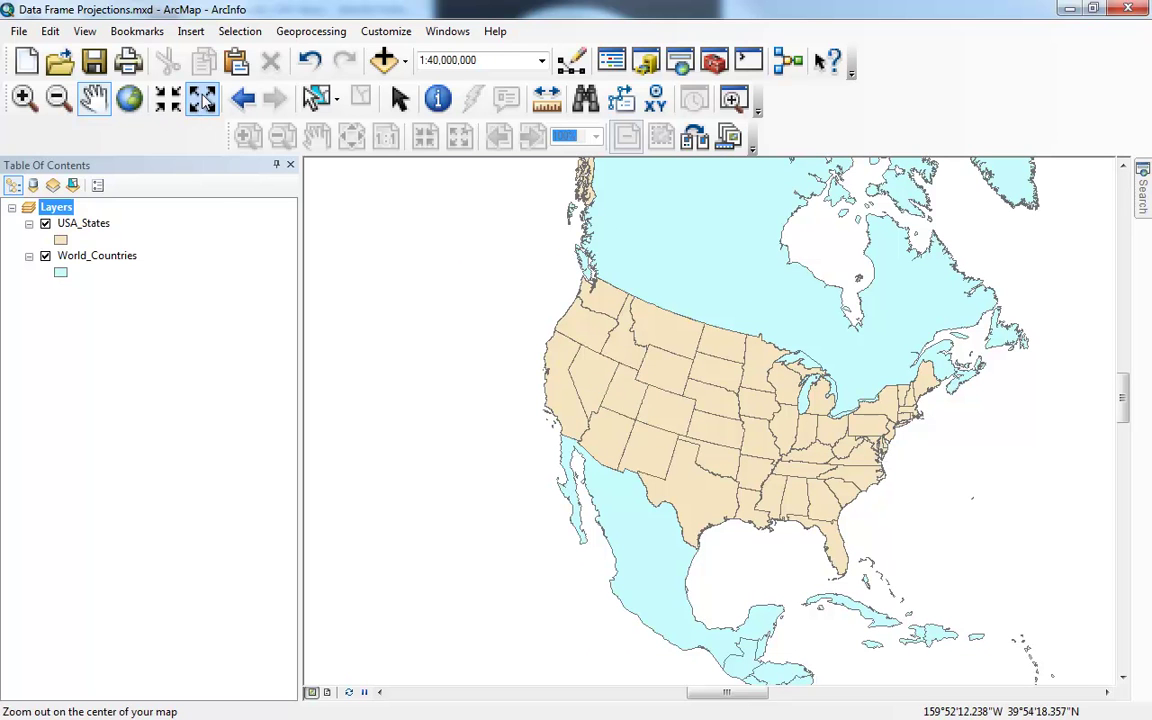
left_click(202, 99)
left_click(202, 99)
left_click(202, 99)
left_click(202, 99)
left_click(202, 99)
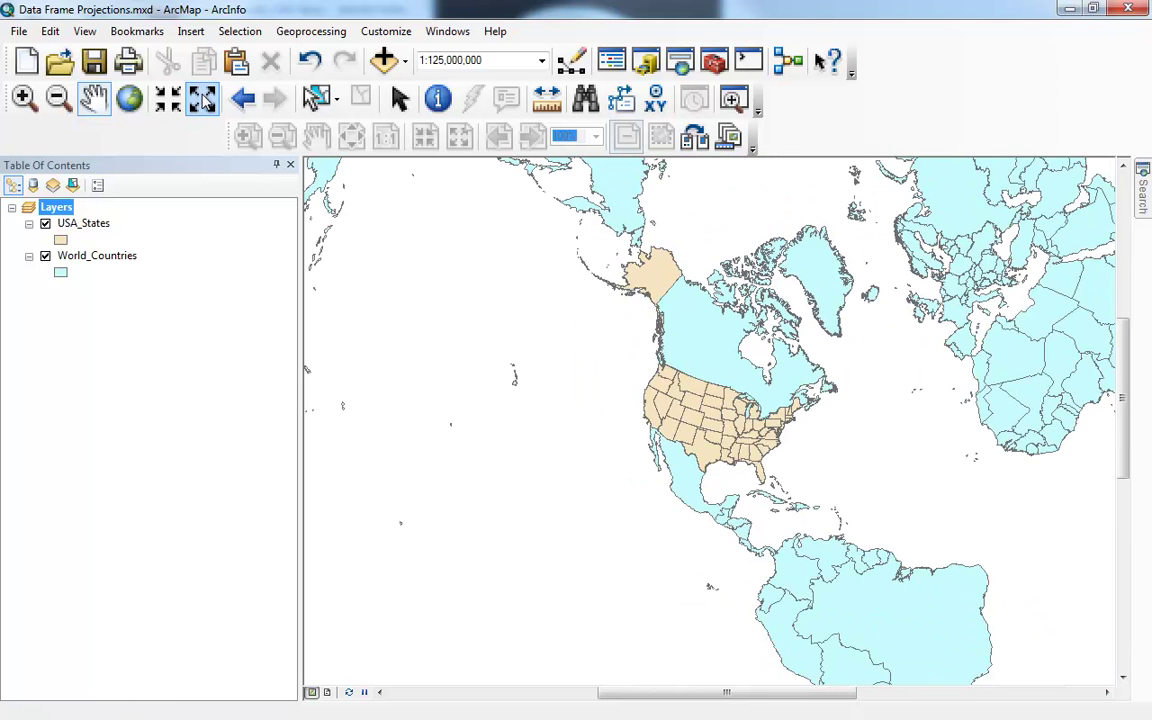
left_click(202, 99)
left_click(202, 99)
left_click(202, 99)
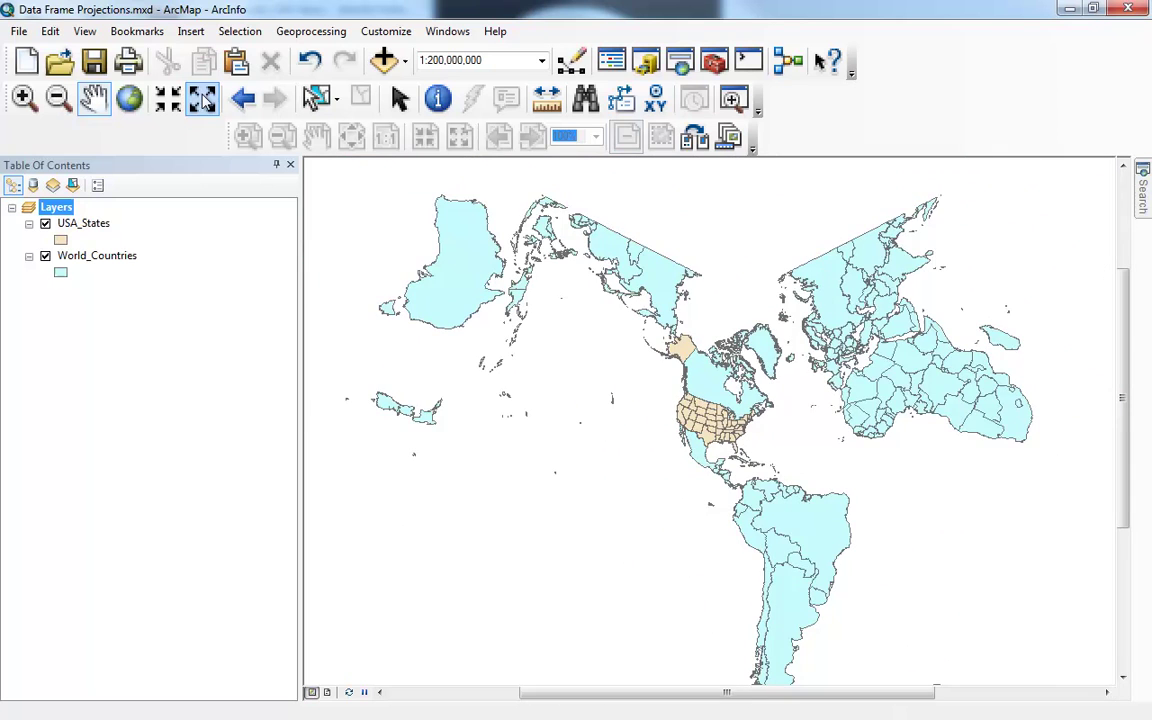
left_click(202, 99)
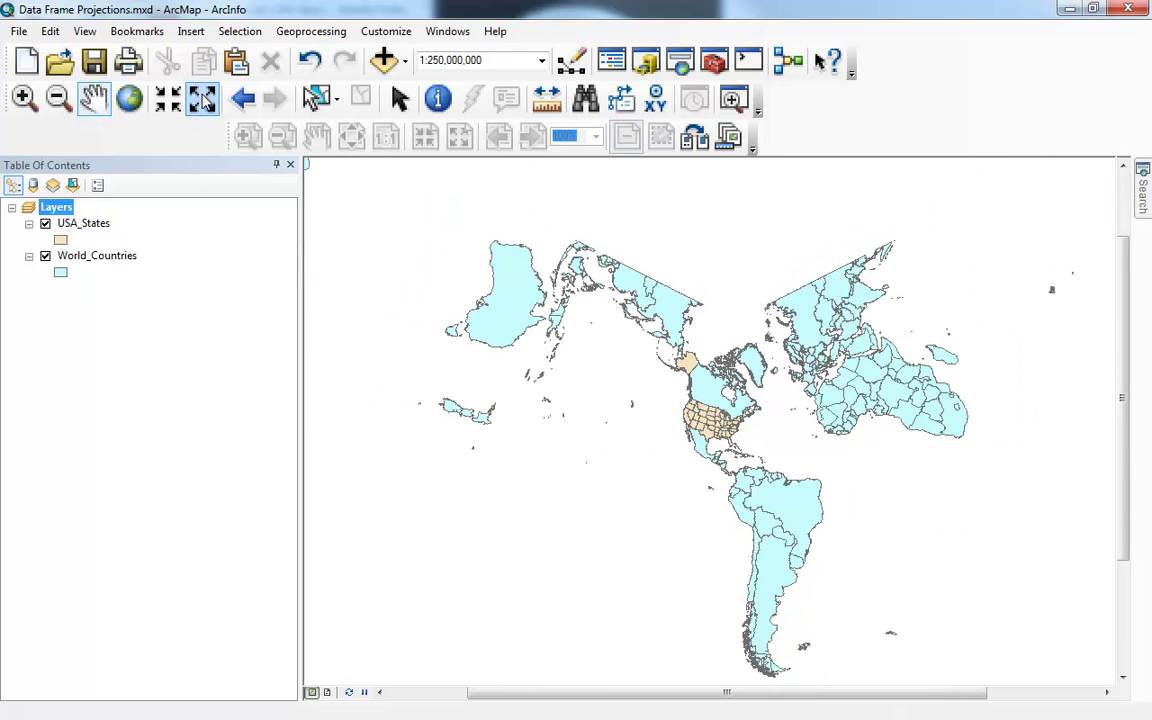
Zoom to the USA_States layer and set the data frame's coordinate system to the continental North America Lambert Conformal Conic, accepting the differing geographic coordinate system
right_click(78, 225)
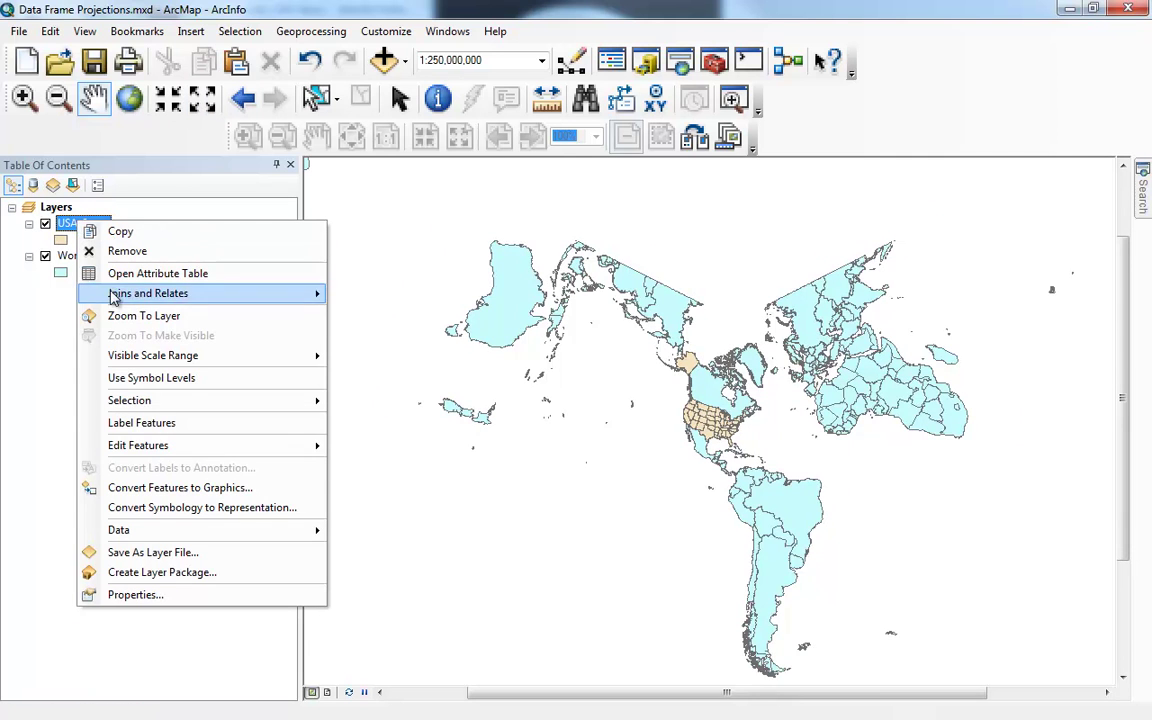
left_click(116, 316)
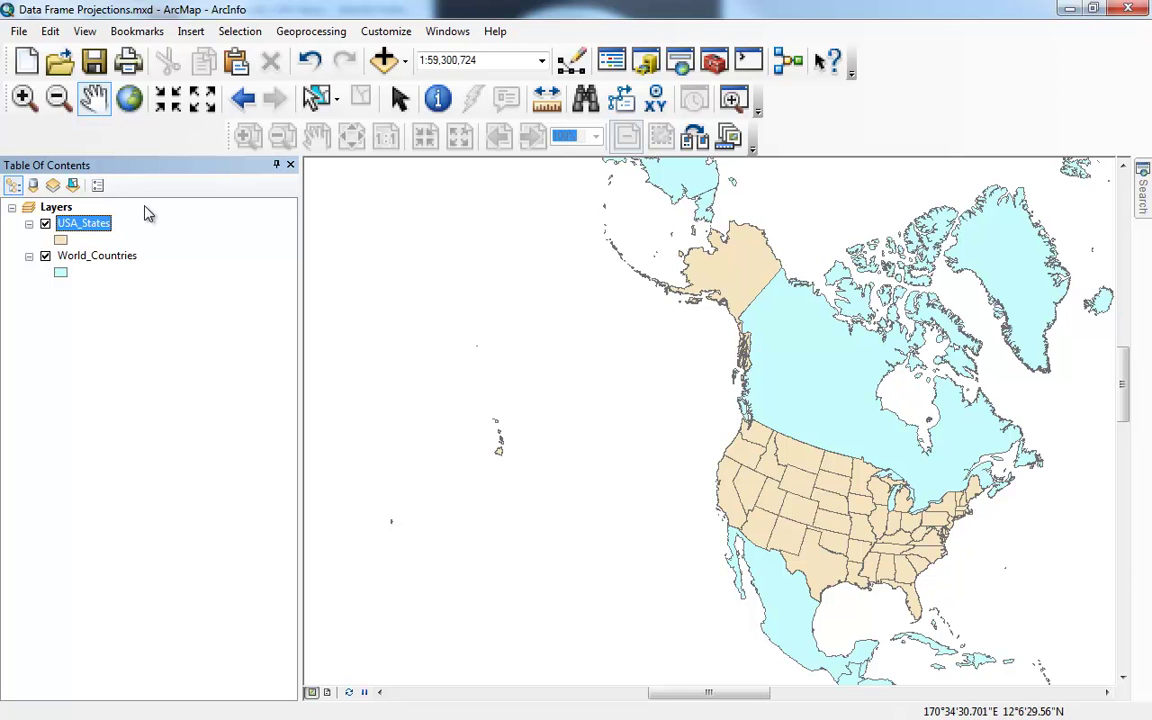
double_click(57, 208)
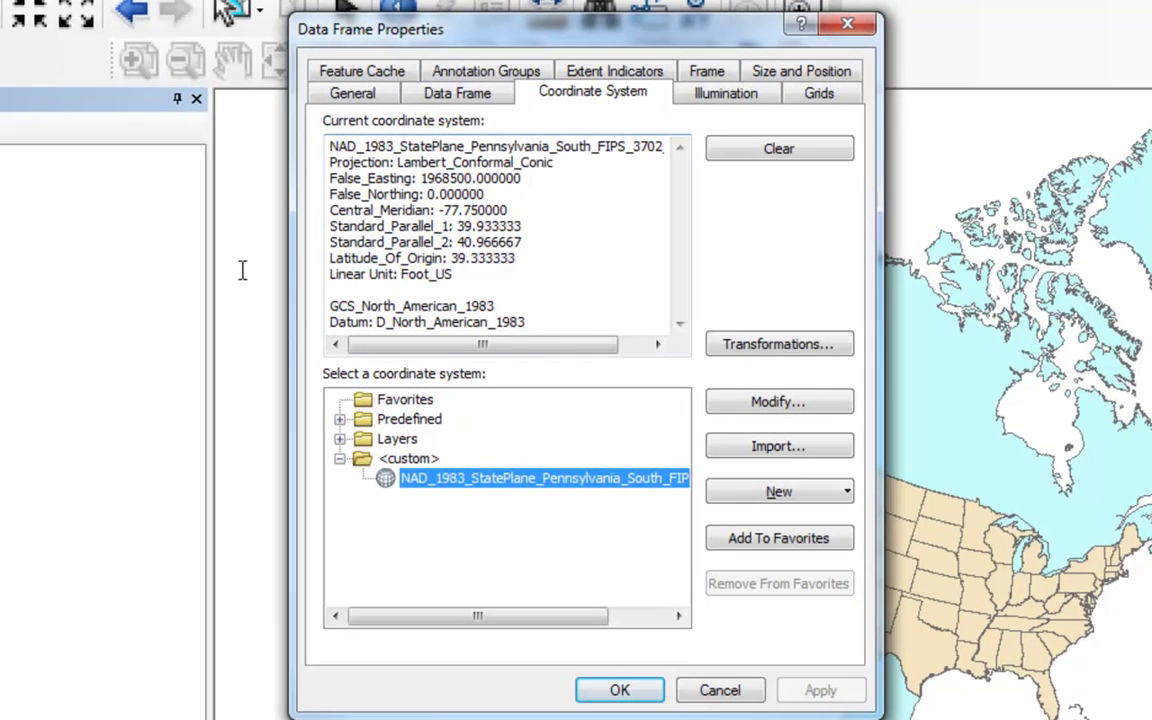
left_click(340, 419)
left_click(362, 458)
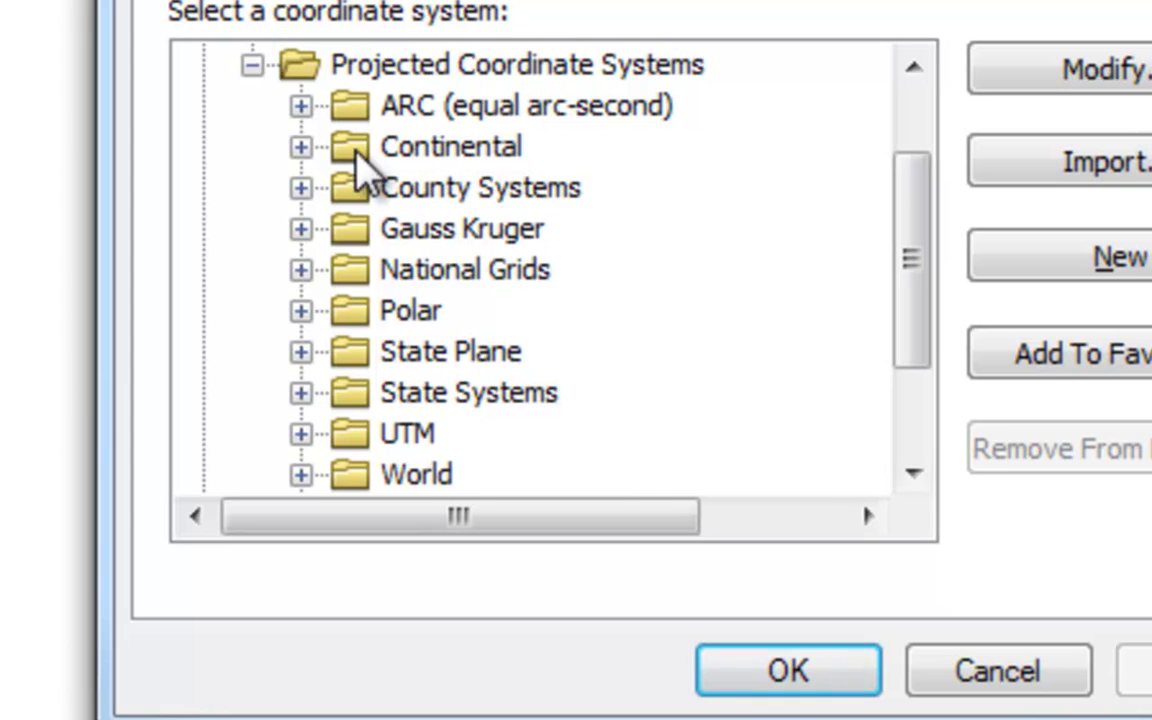
left_click(300, 147)
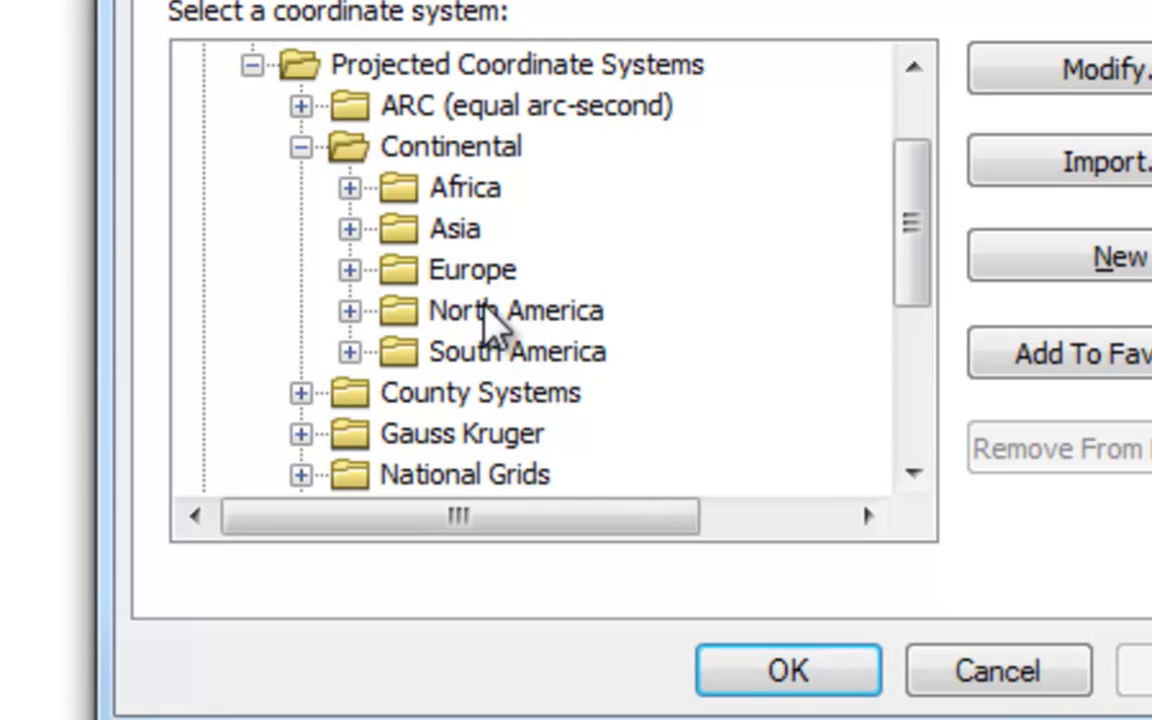
left_click(349, 311)
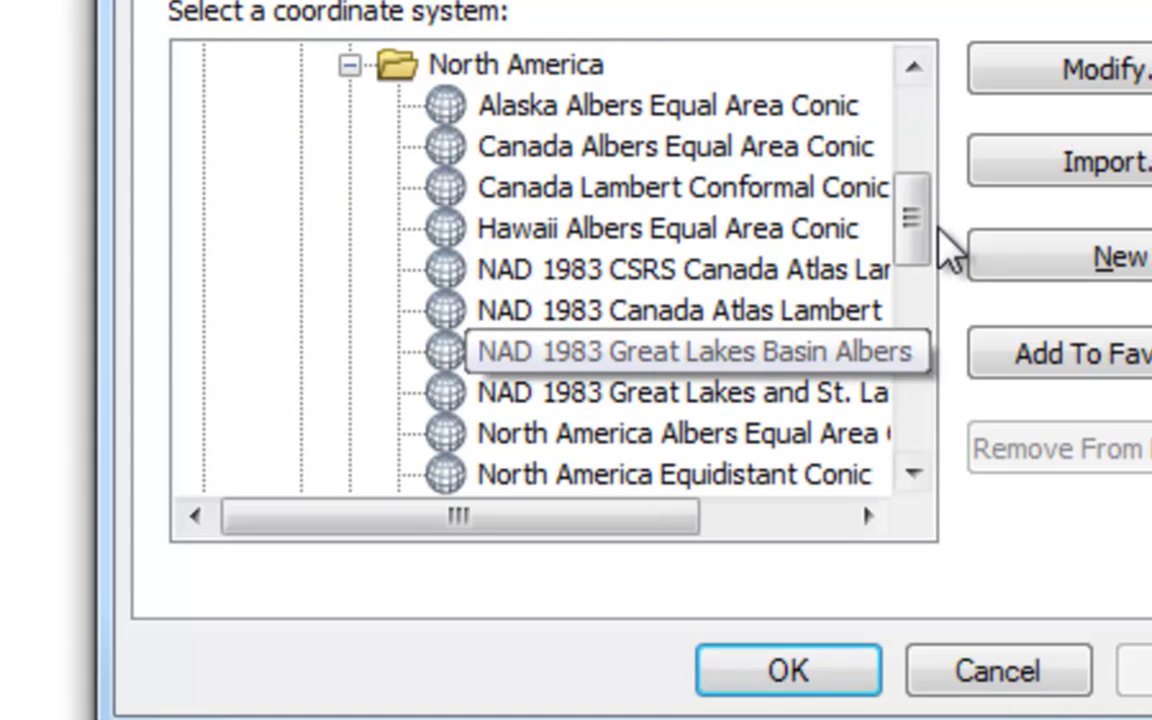
left_click_drag(918, 220, 922, 240)
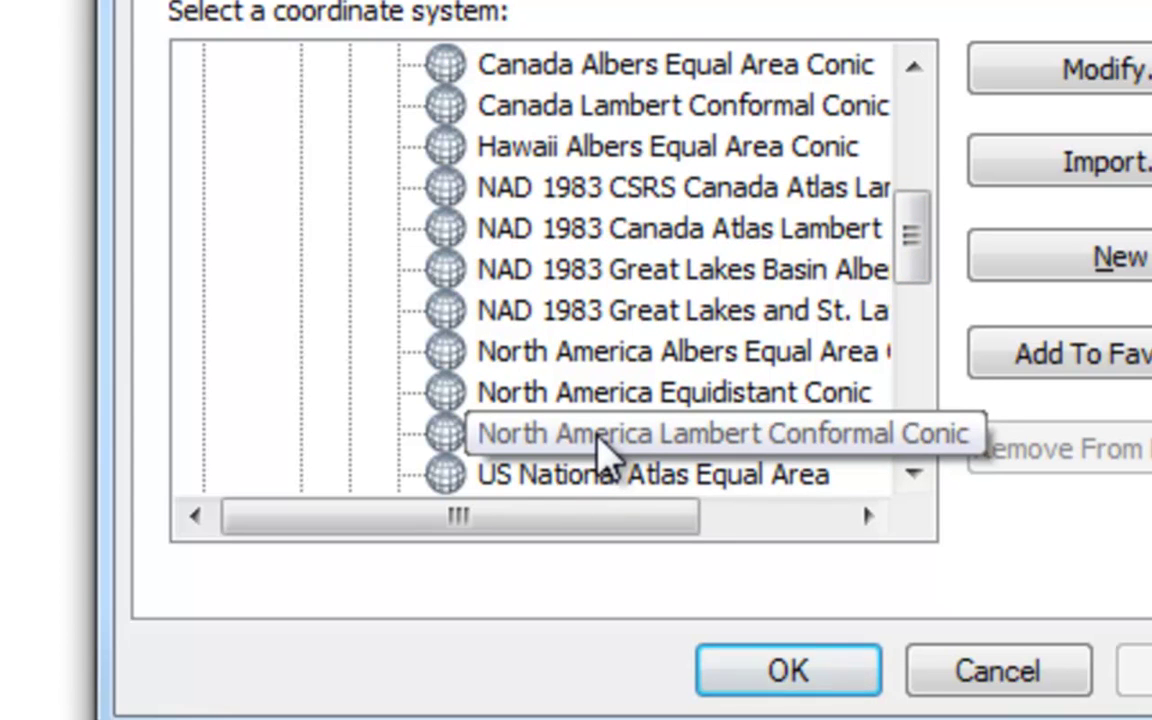
left_click(604, 452)
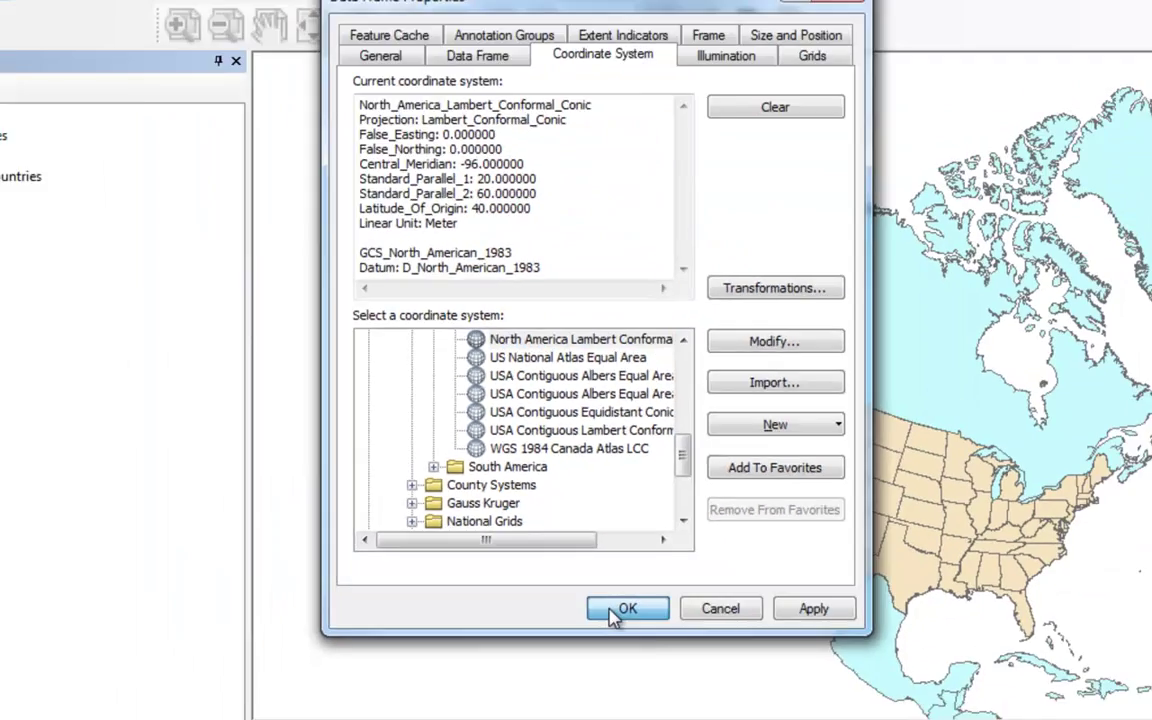
left_click(755, 670)
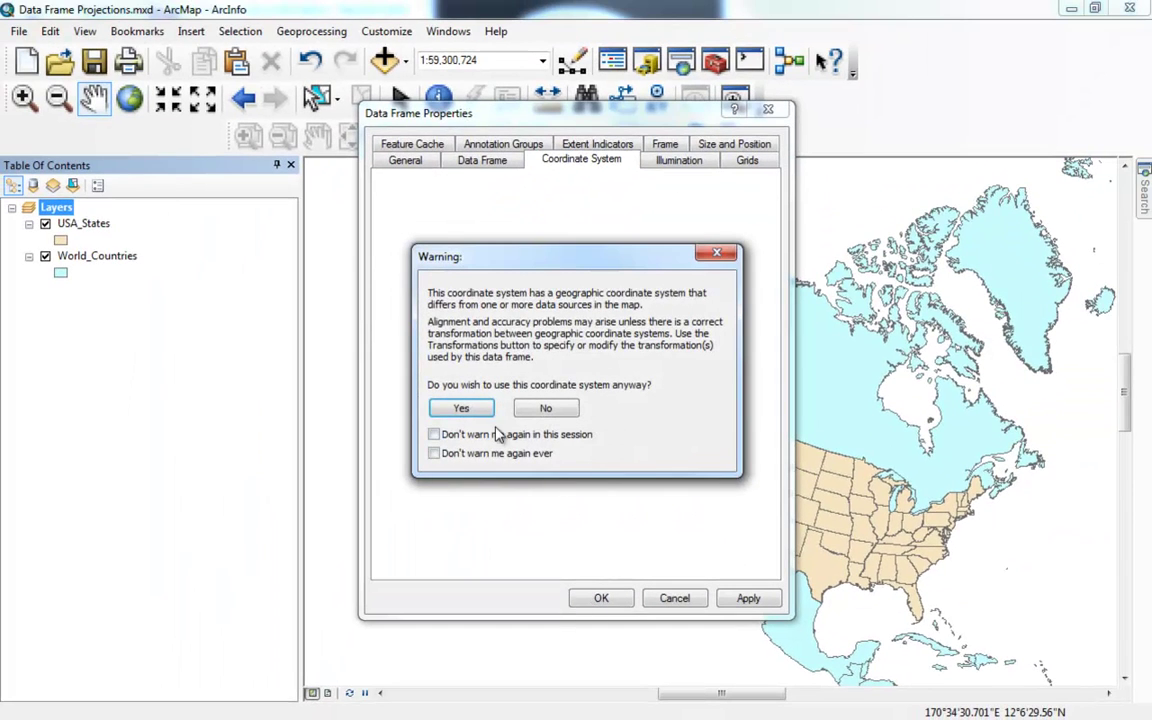
left_click(461, 411)
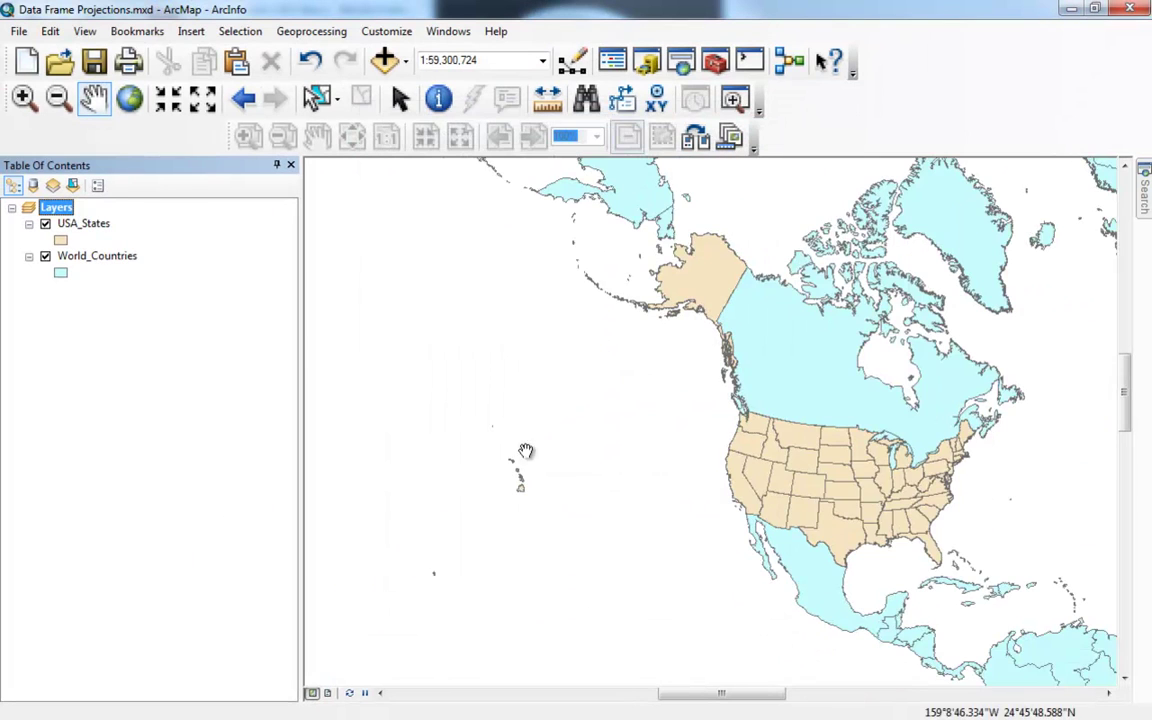
left_click_drag(780, 440, 697, 430)
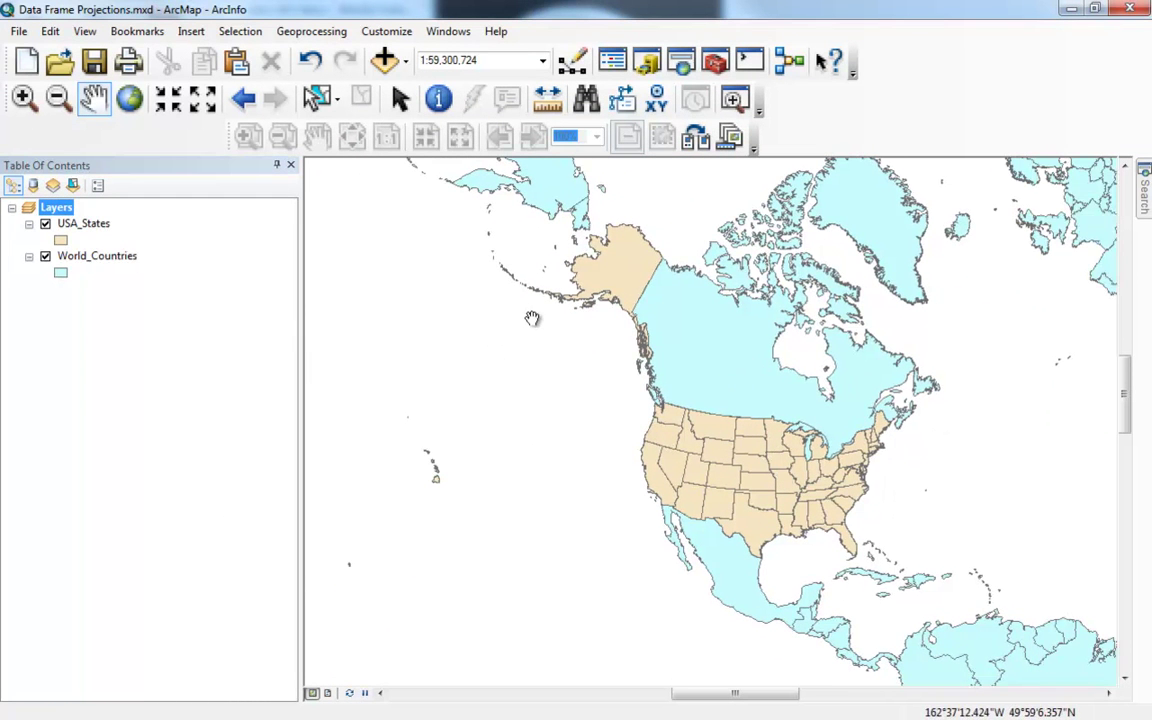
Examine how the North America Lambert Conformal Conic projection draws the world's countries, down to a 1:250,000,000 scale
left_click(203, 106)
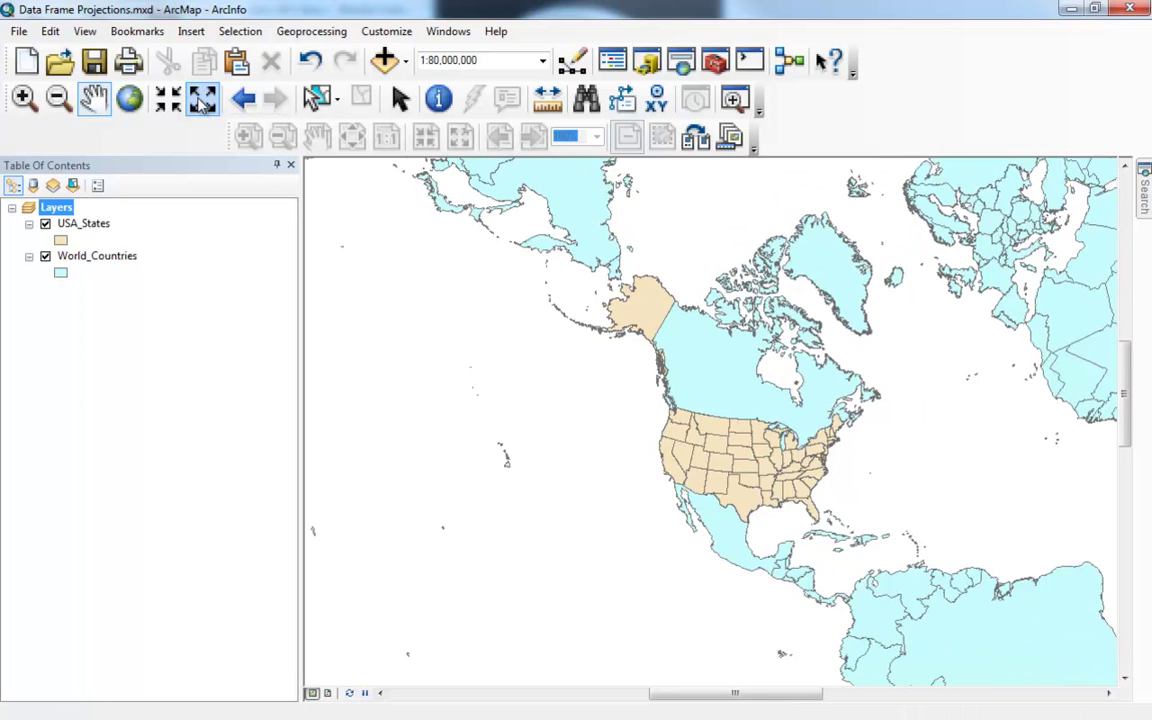
left_click(203, 106)
left_click(203, 106)
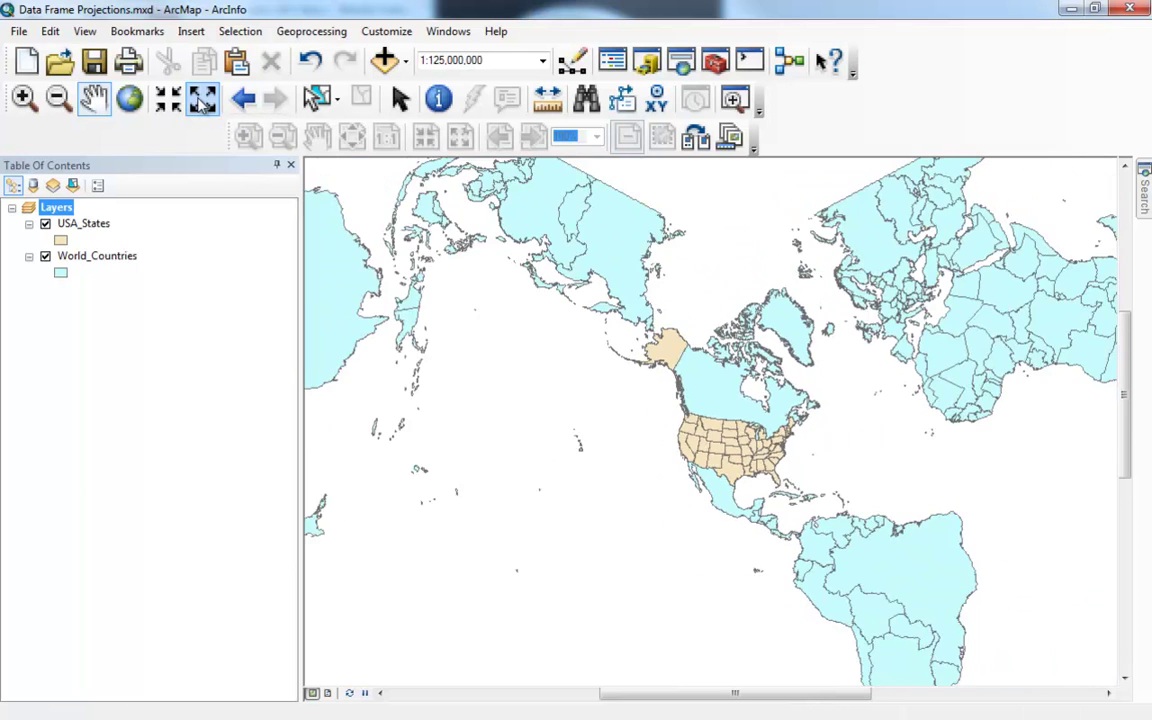
left_click(203, 106)
left_click(203, 106)
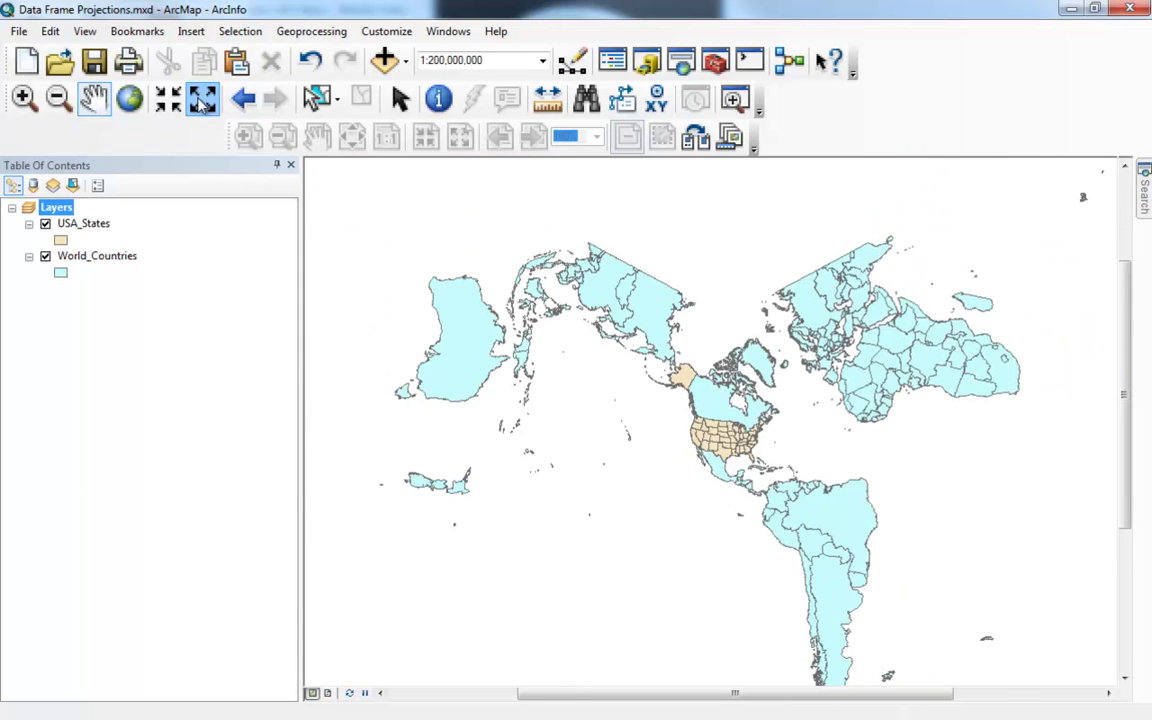
left_click(203, 106)
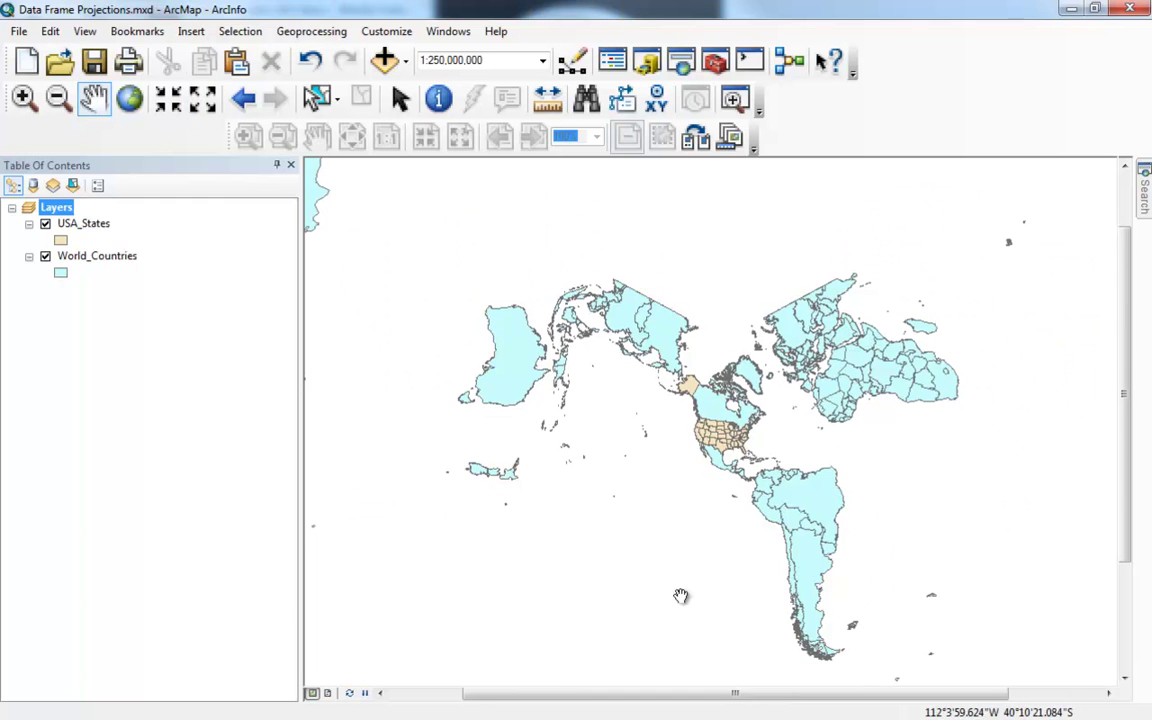
Set the Layers data frame's coordinate system to the predefined projected Mercator (world), accepting the differing geographic coordinate system
double_click(52, 206)
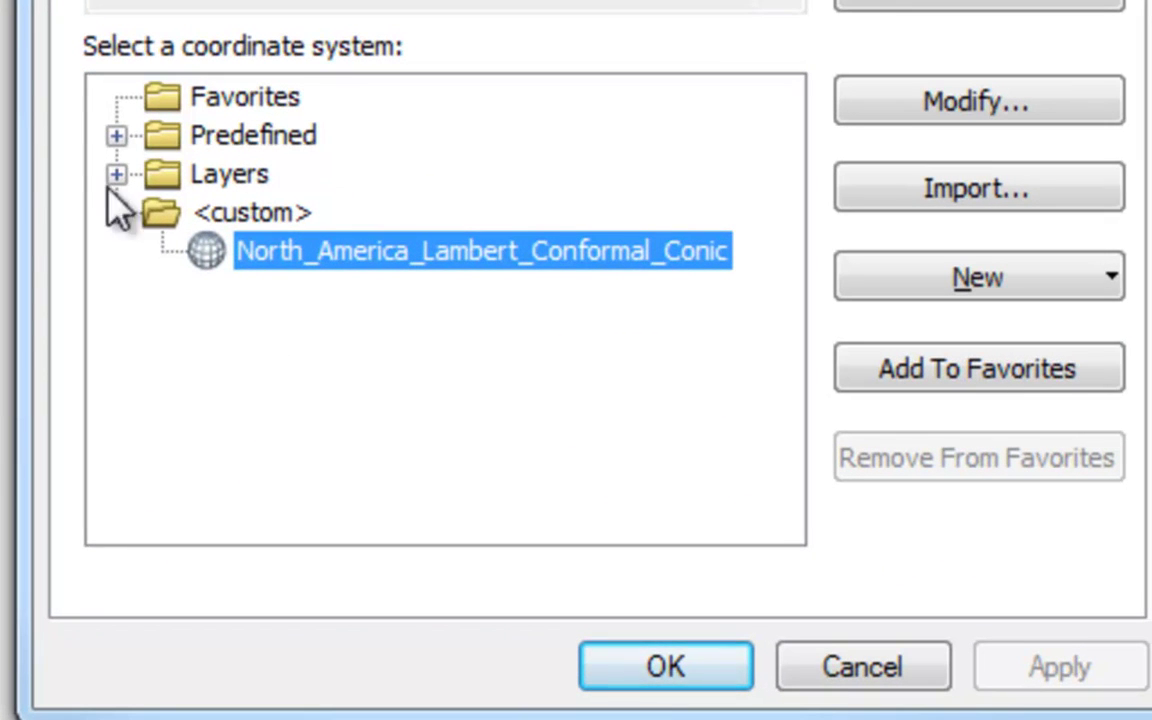
left_click(115, 137)
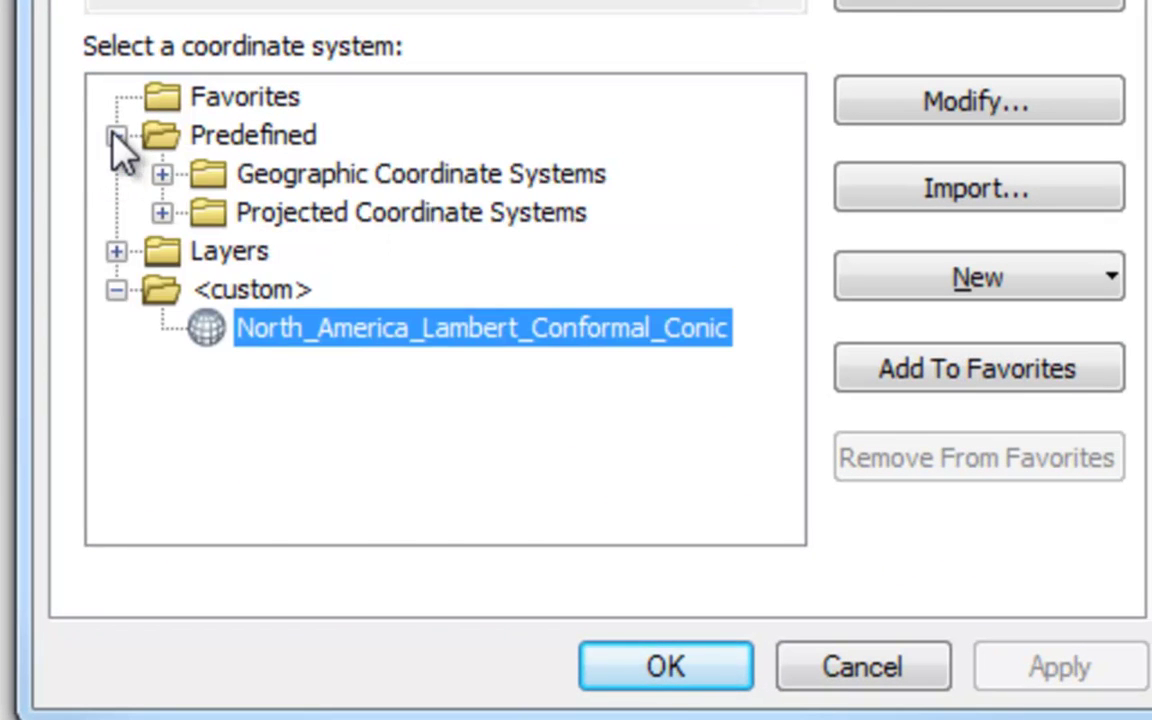
left_click(163, 213)
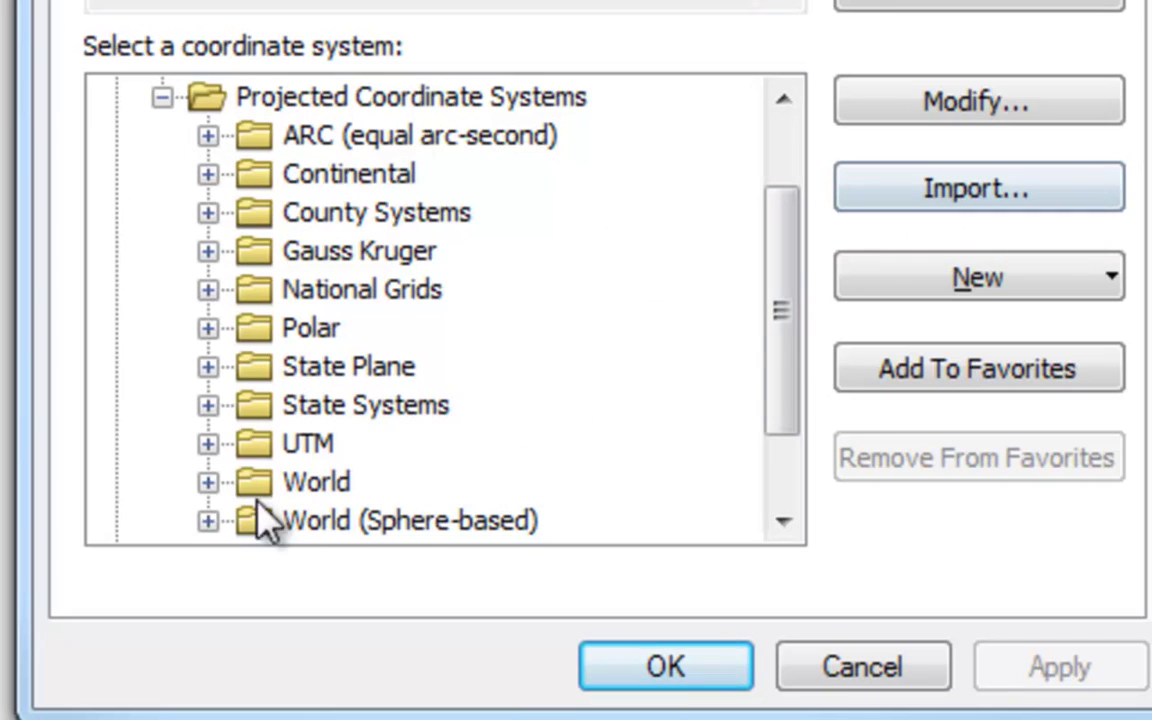
left_click(207, 482)
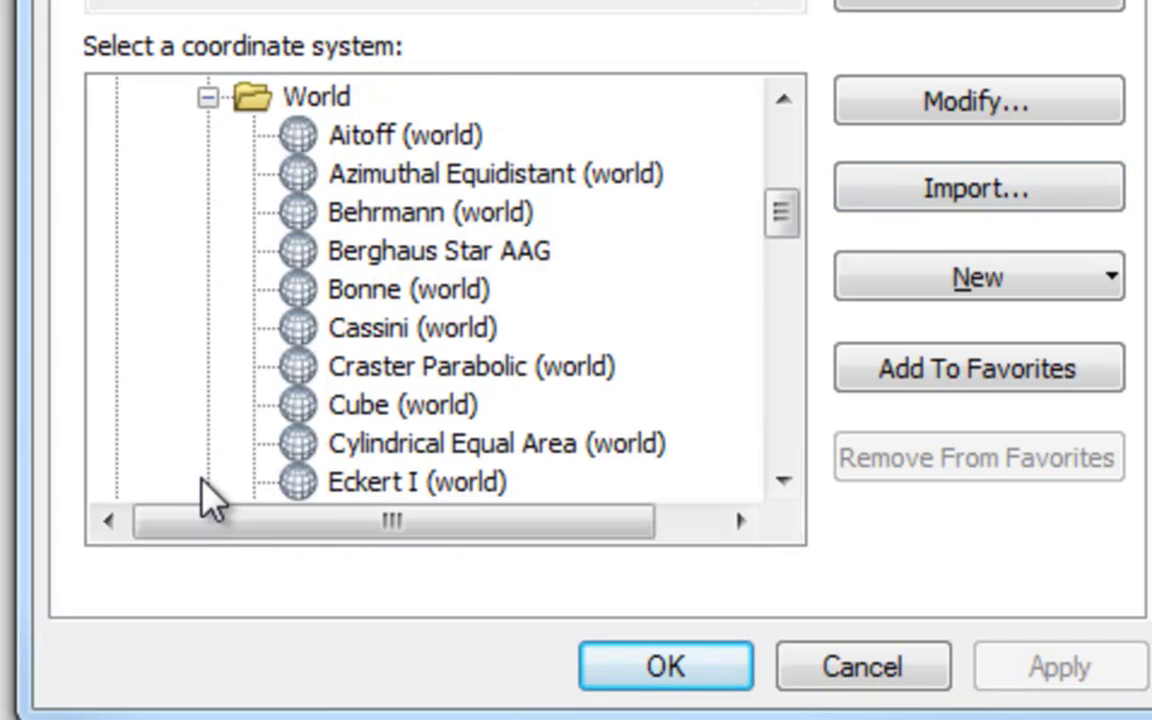
left_click_drag(779, 204, 787, 309)
left_click(400, 386)
scroll(402, 388, "down", 8)
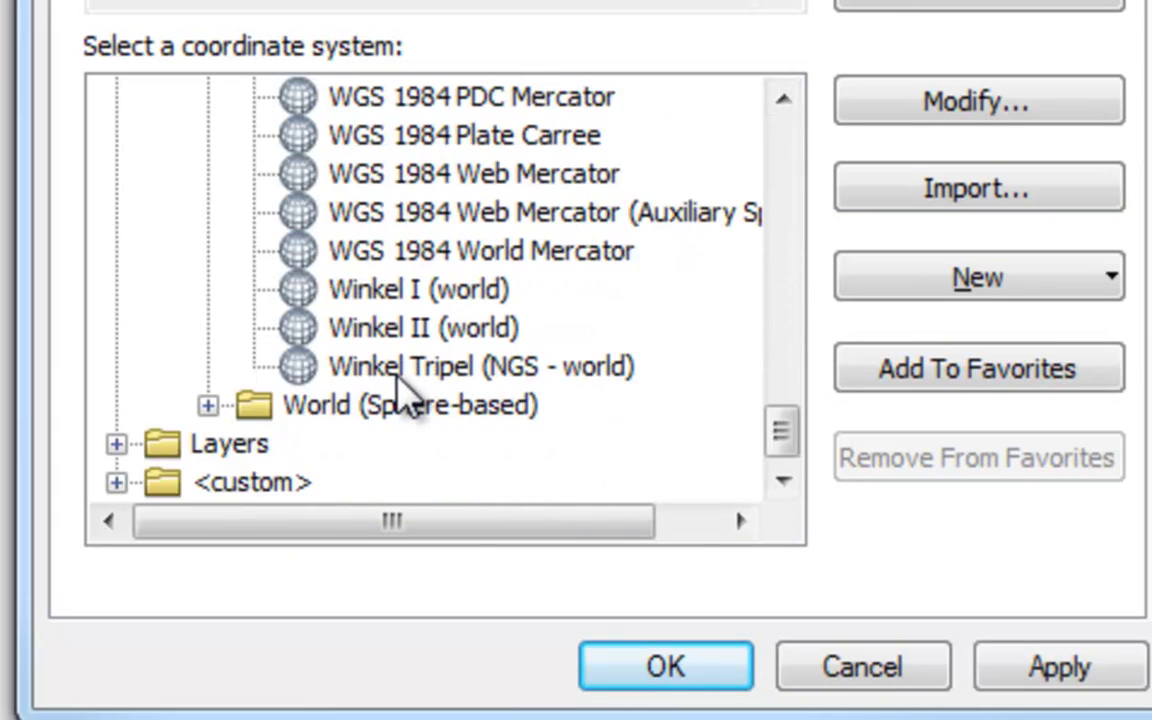
scroll(400, 390, "up", 5)
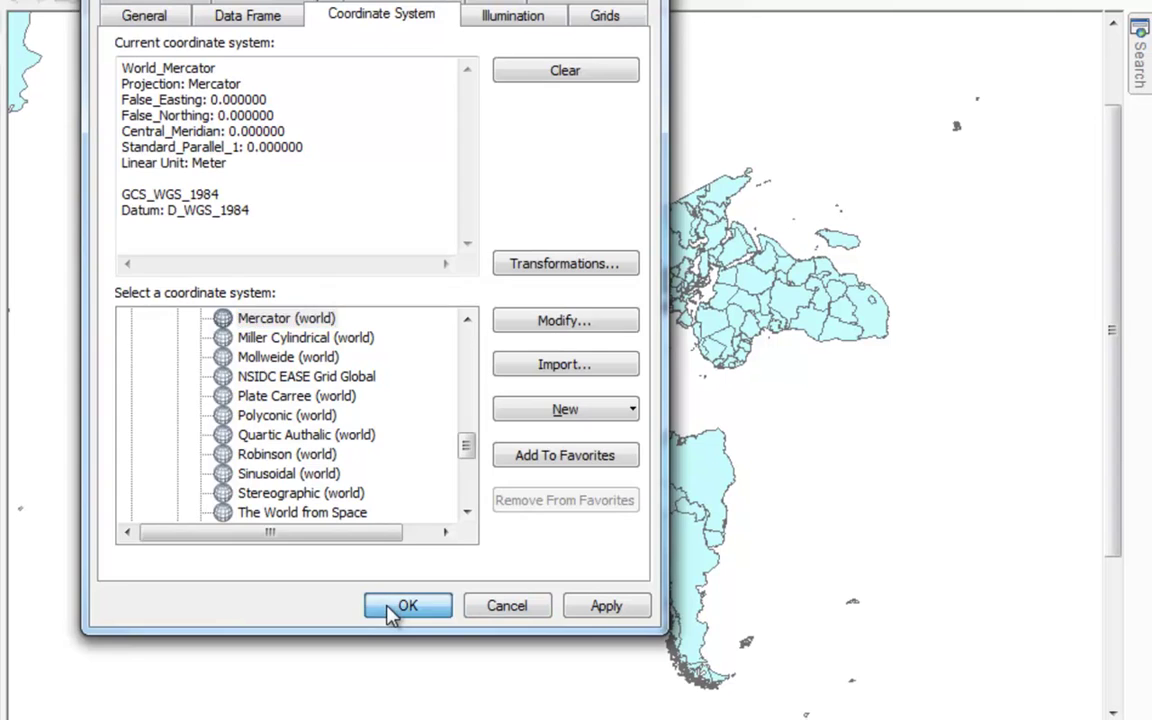
left_click(400, 614)
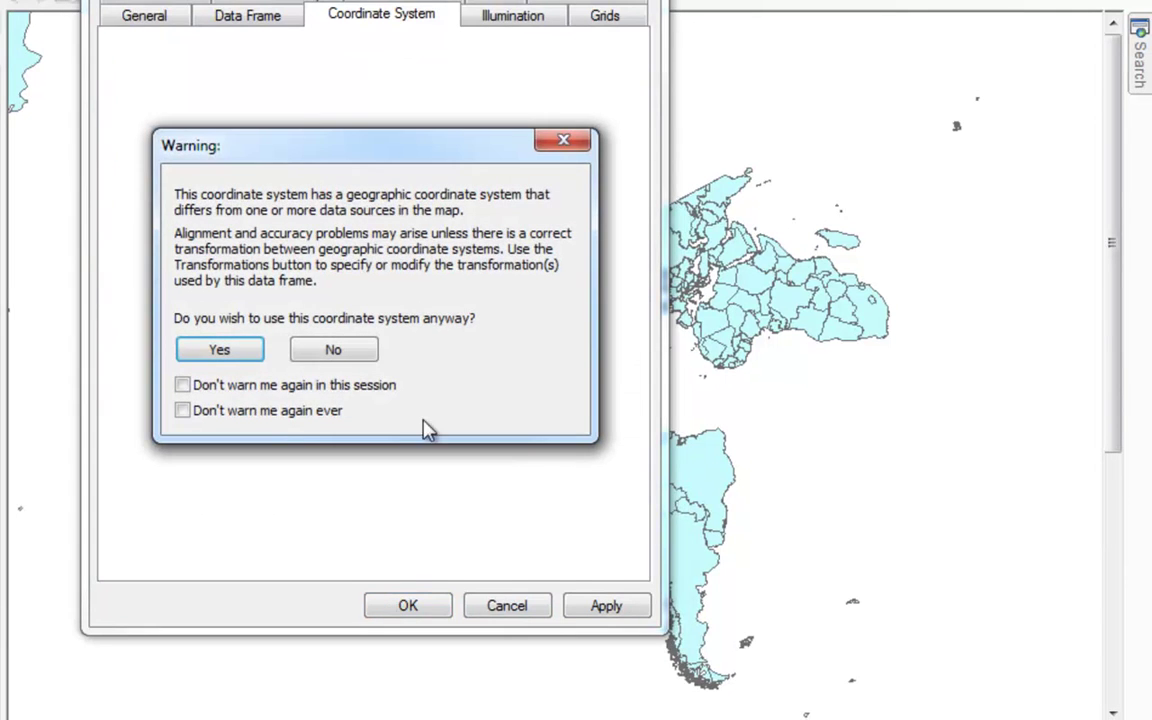
left_click(195, 352)
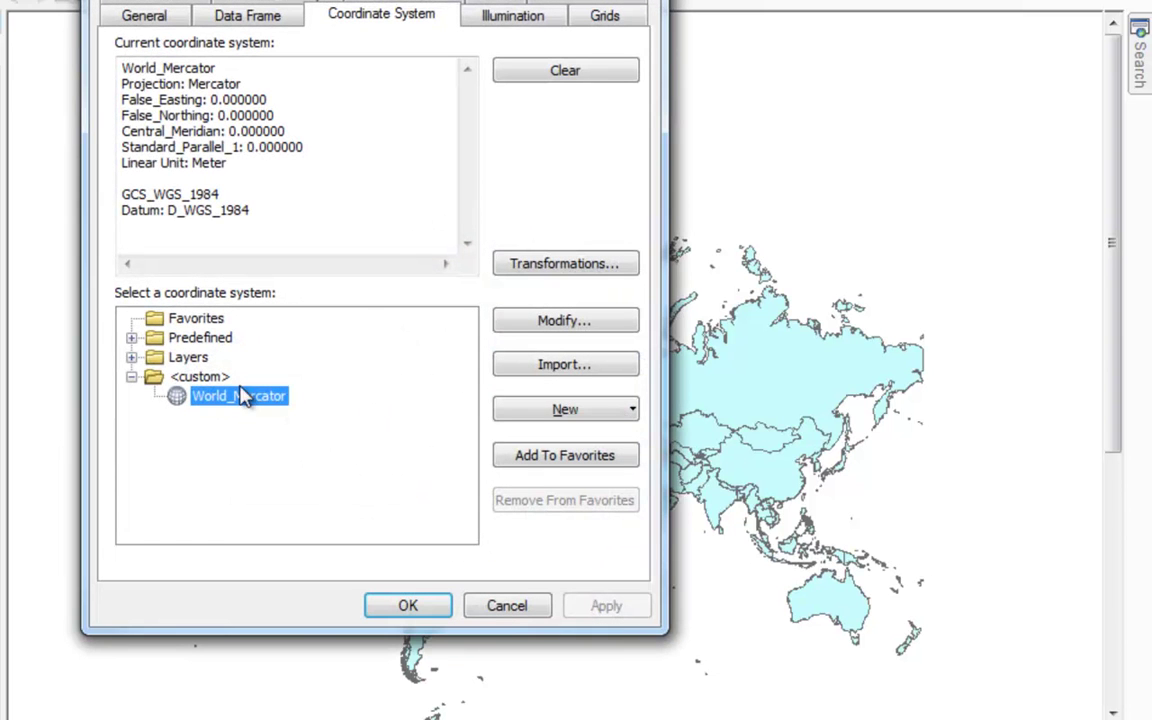
Change the data frame's coordinate system to the predefined projected Robinson (world), accepting the differing geographic coordinate system
left_click(132, 339)
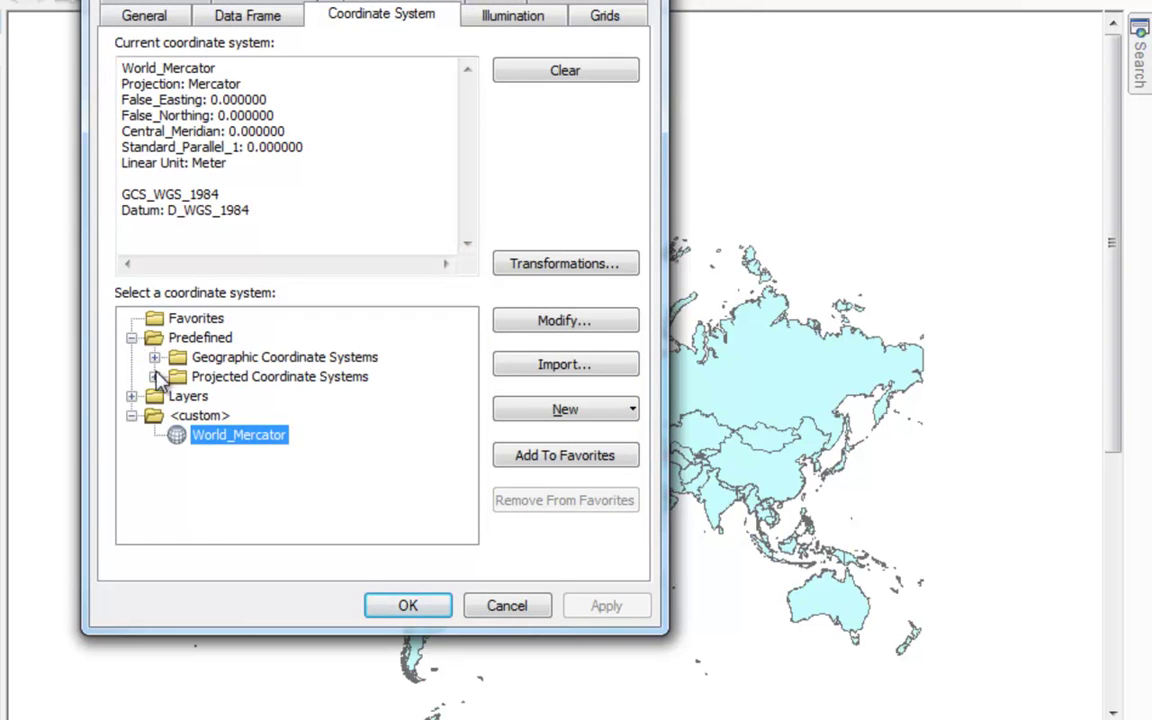
left_click(155, 377)
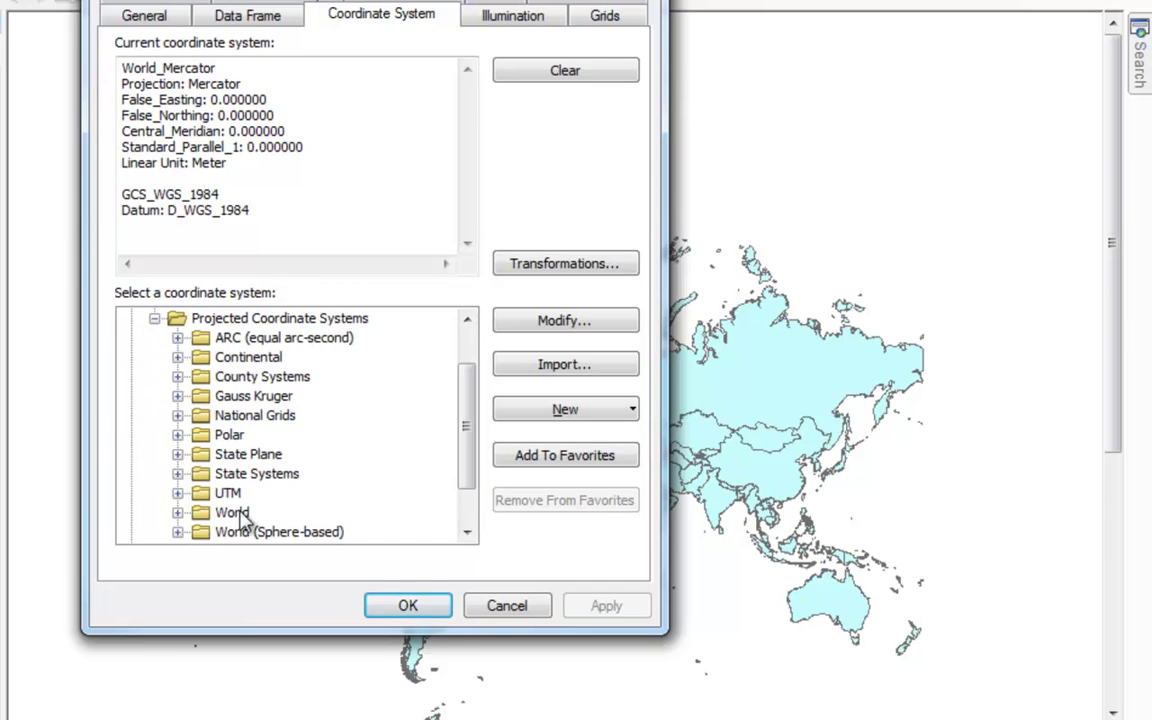
left_click(177, 514)
left_click_drag(465, 378, 470, 458)
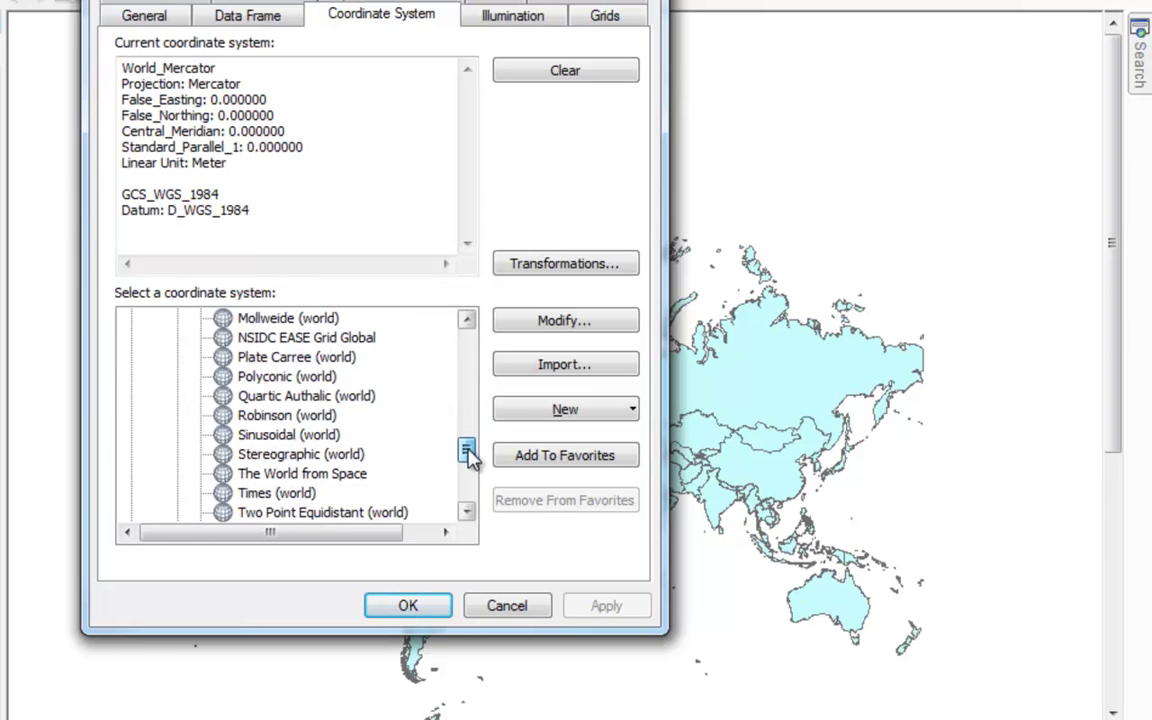
left_click(258, 416)
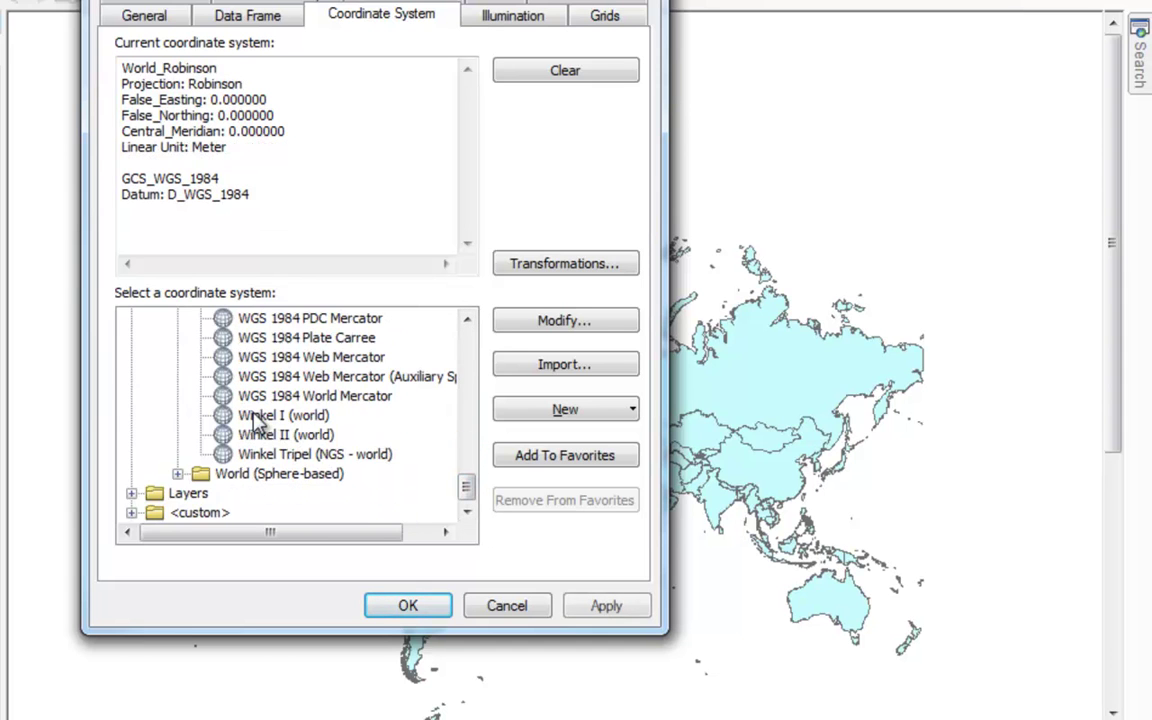
left_click(398, 607)
left_click(208, 349)
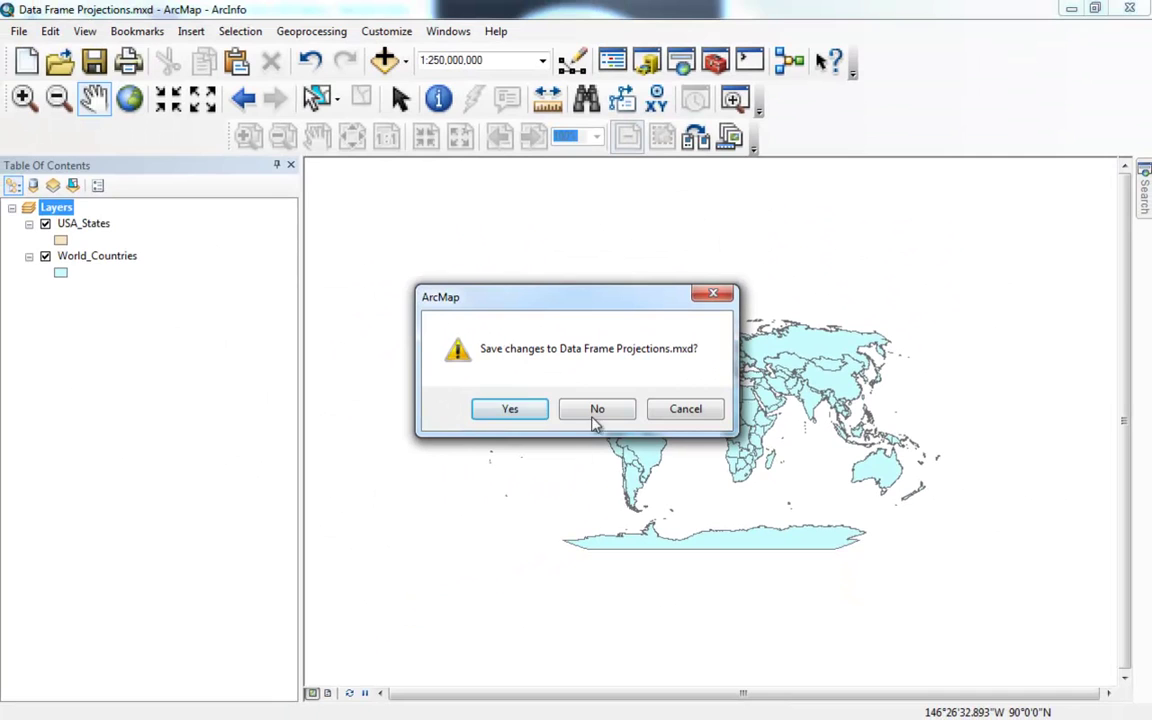
Close the Data Frame Projections map without saving its changes and open Data Frame Units of Measurement.mxd from the Data_Frame_Properties folder
left_click(593, 411)
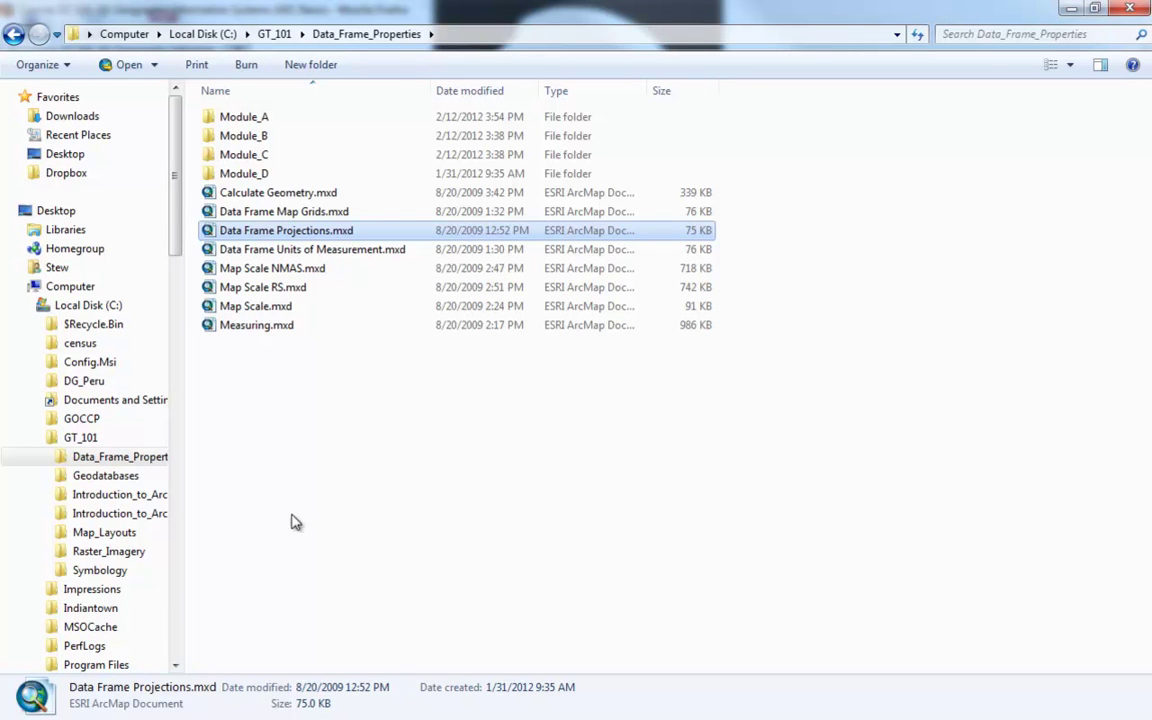
left_click(229, 252)
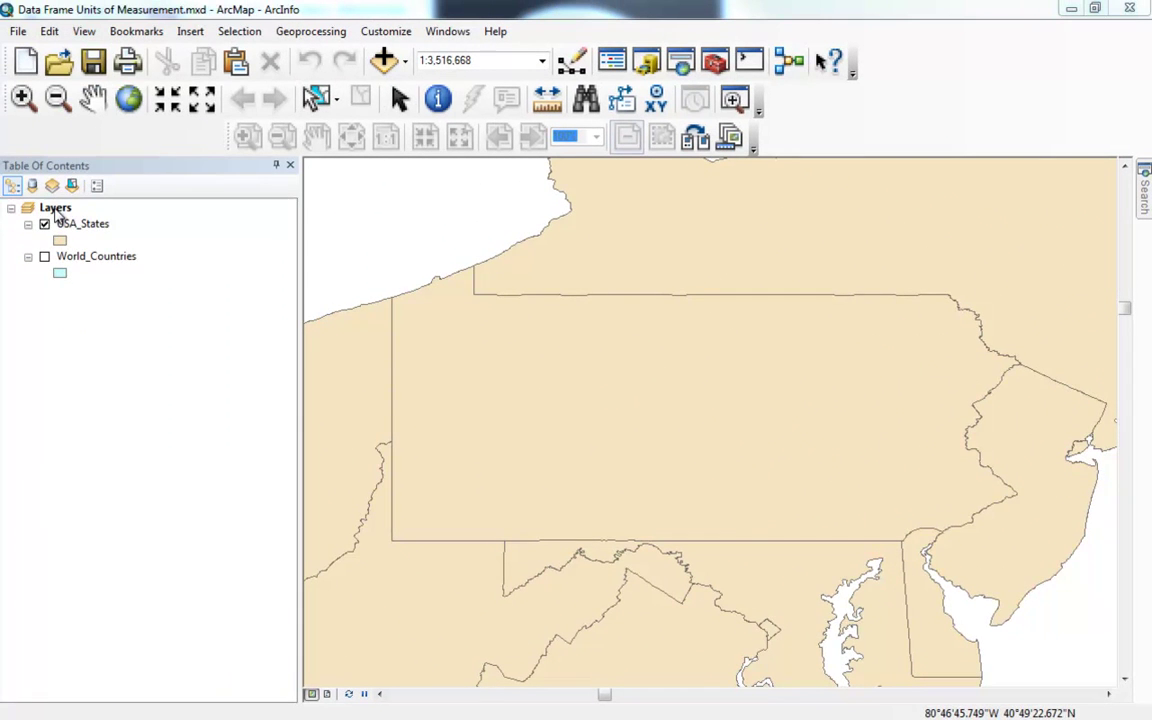
Set the Layers data frame's display units to Decimal Degrees, accepting the differing geographic coordinate system
double_click(55, 208)
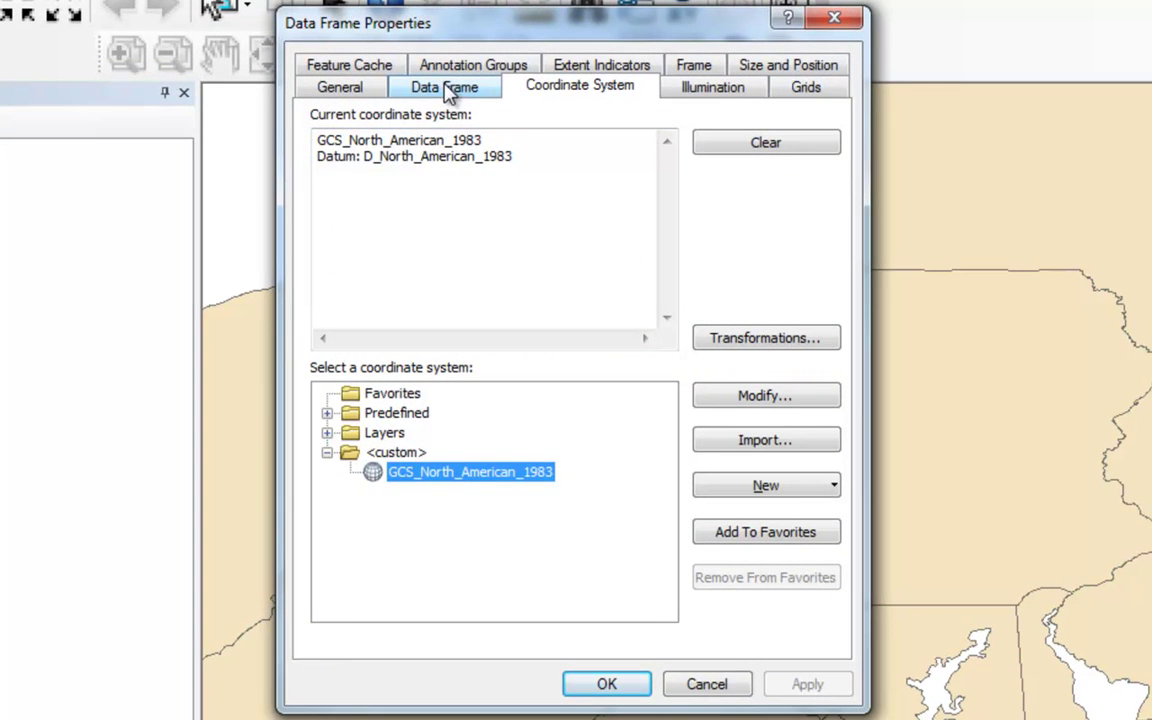
left_click(449, 90)
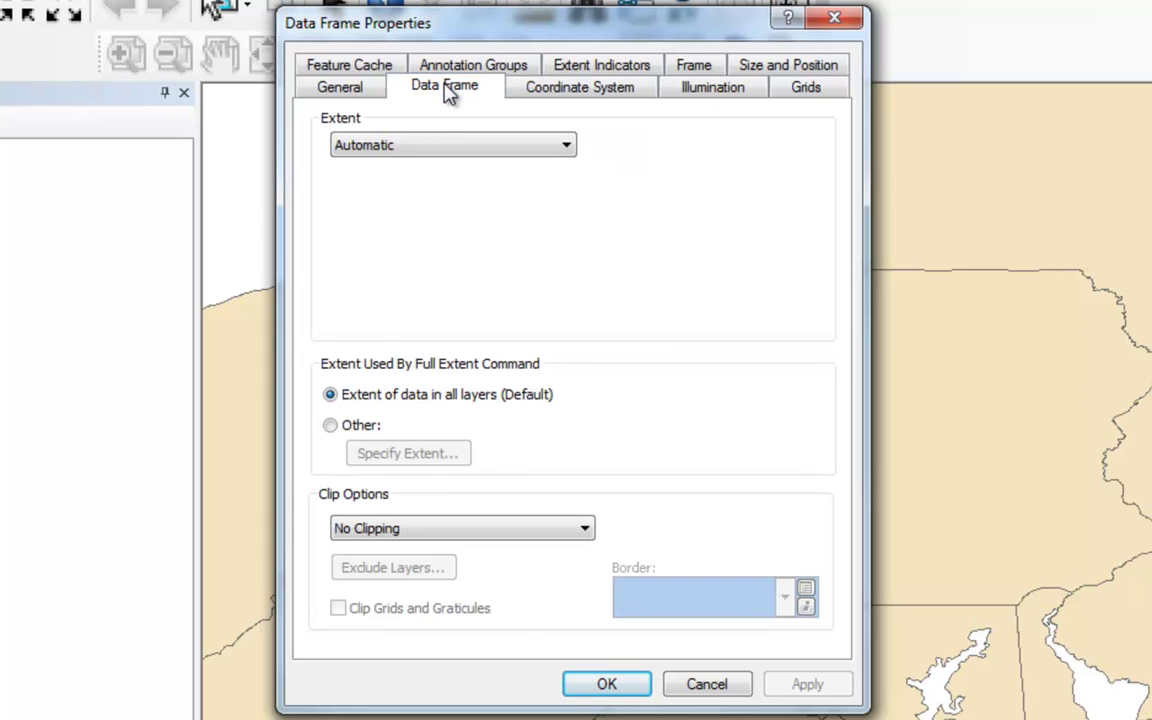
left_click(341, 89)
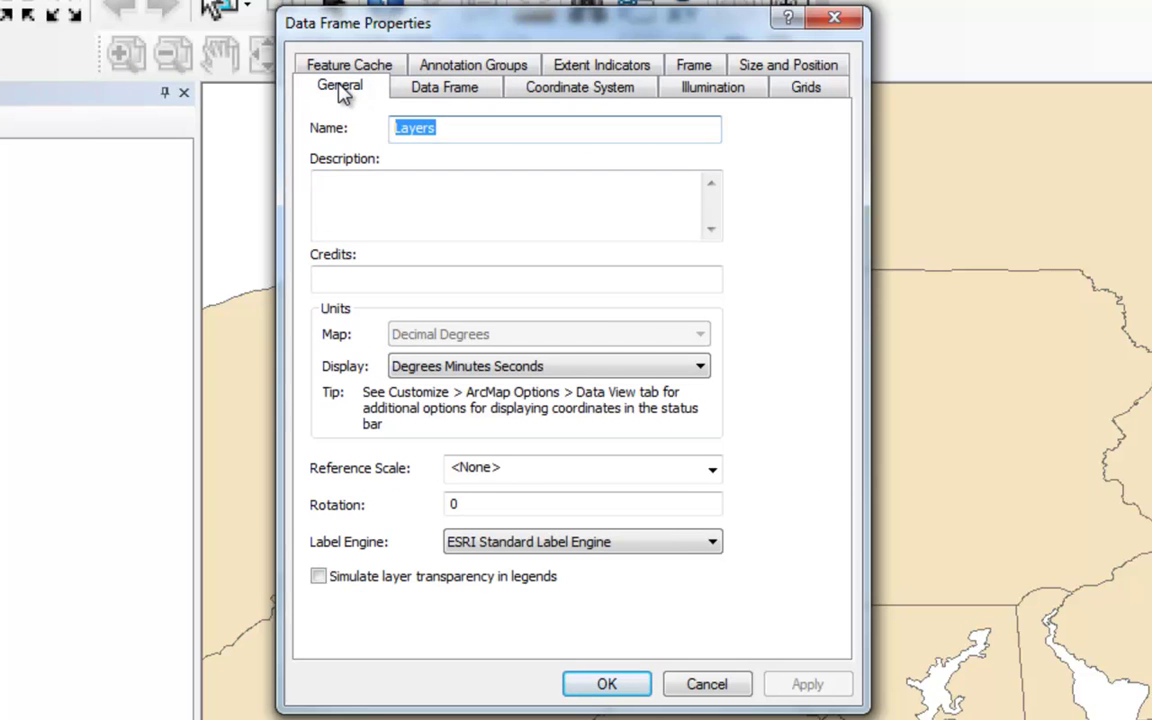
left_click(448, 367)
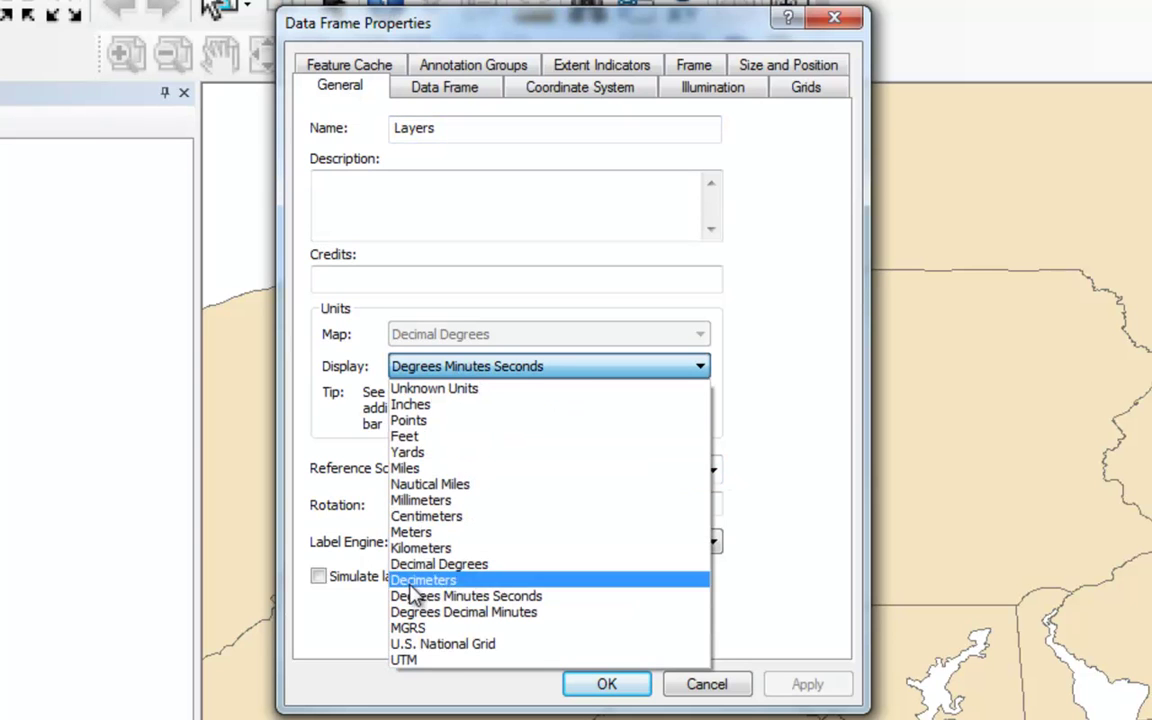
left_click(412, 568)
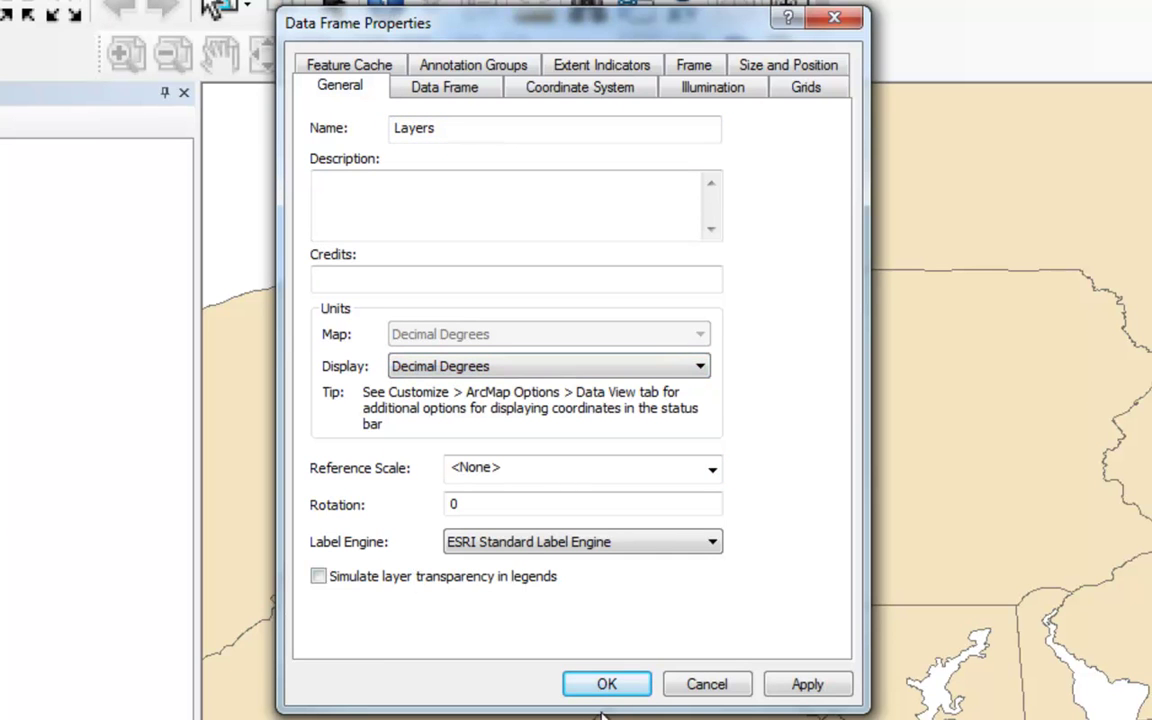
left_click(595, 687)
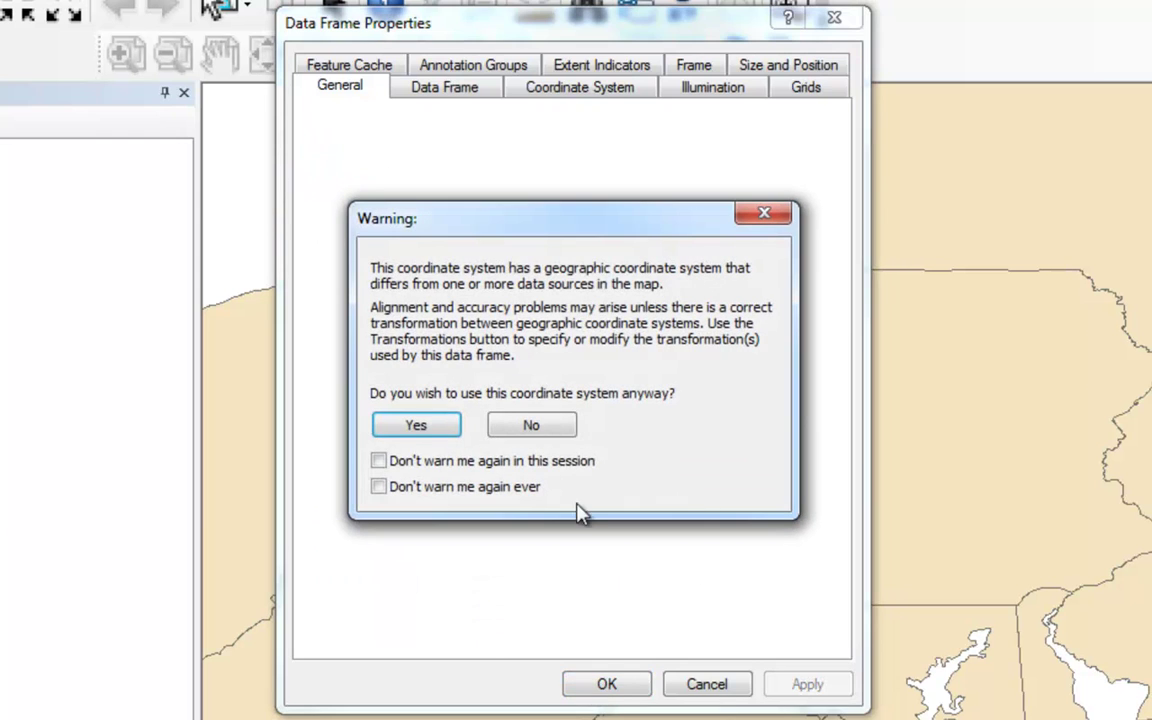
left_click(395, 428)
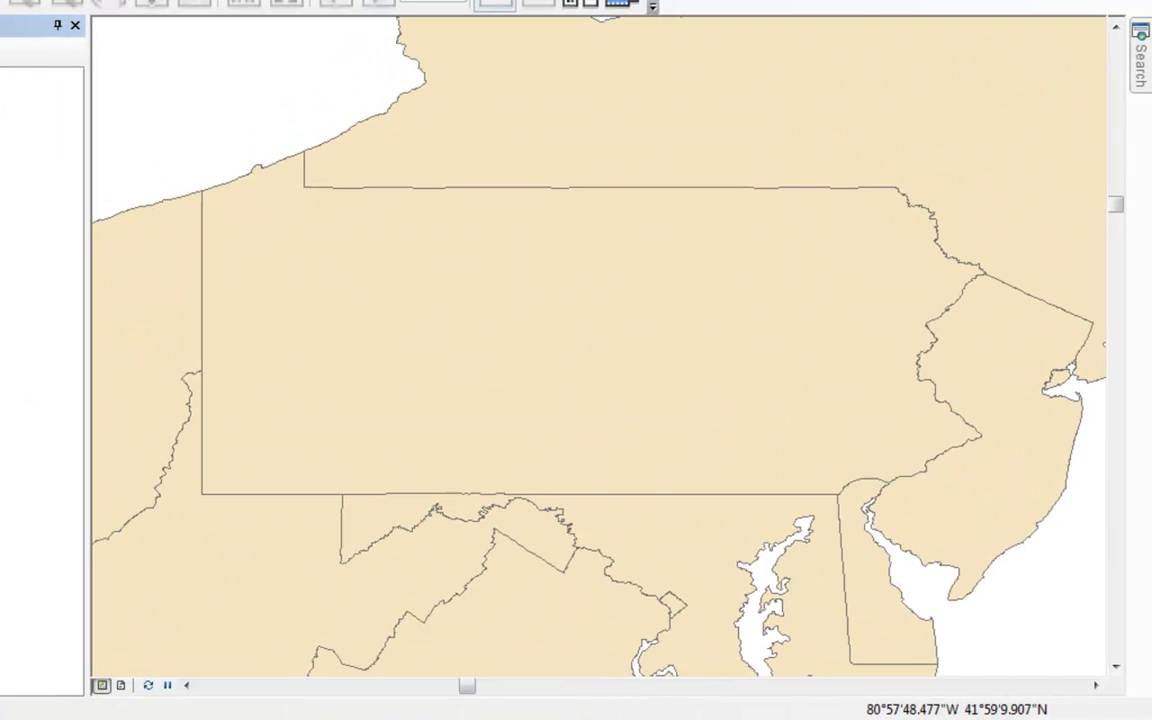
Set the Layers data frame's display units to Feet in its general properties
key("alt+c")
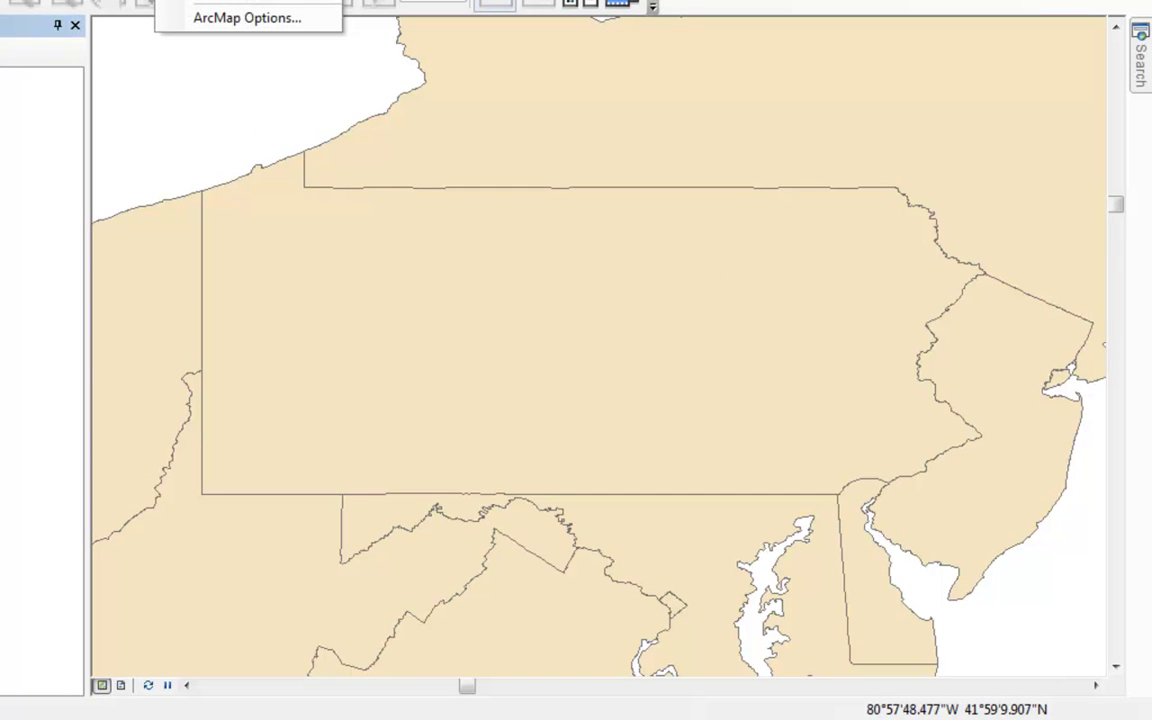
key("Escape")
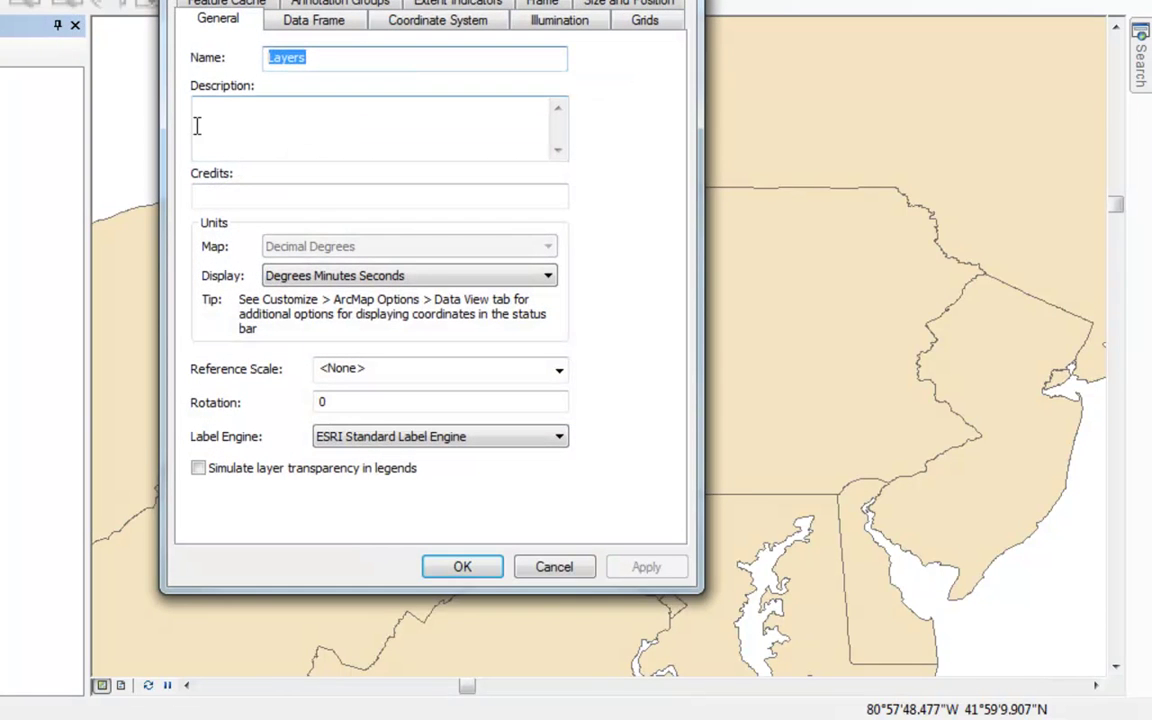
left_click(362, 280)
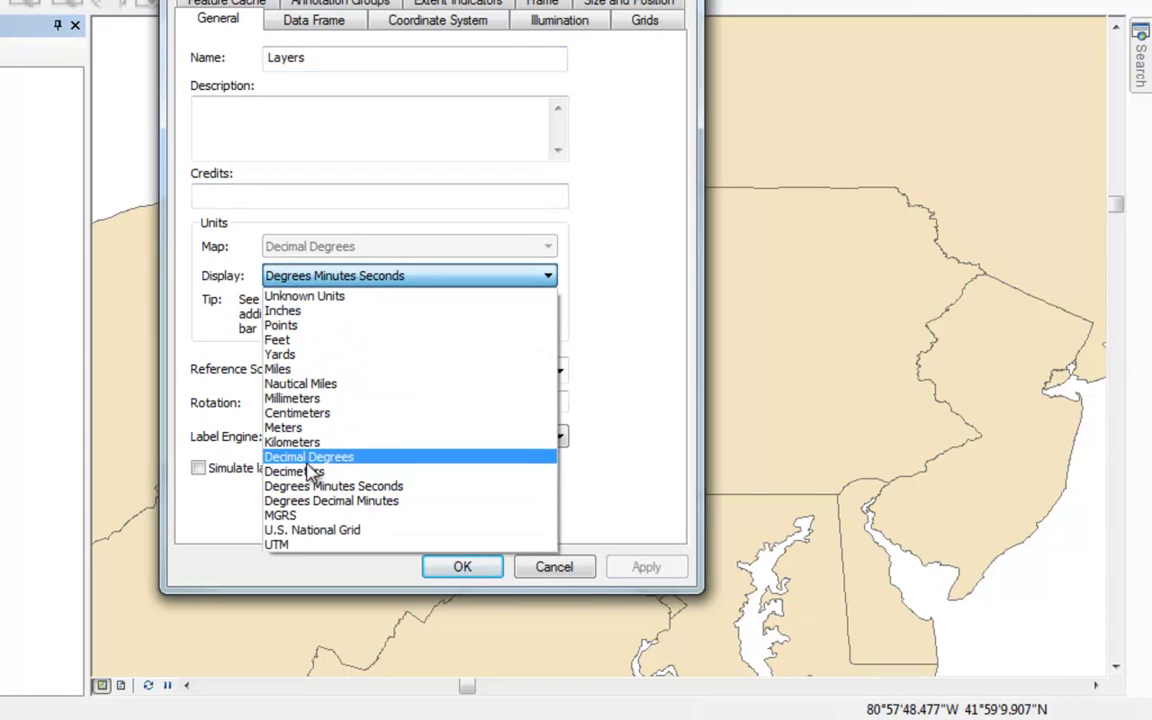
left_click(309, 344)
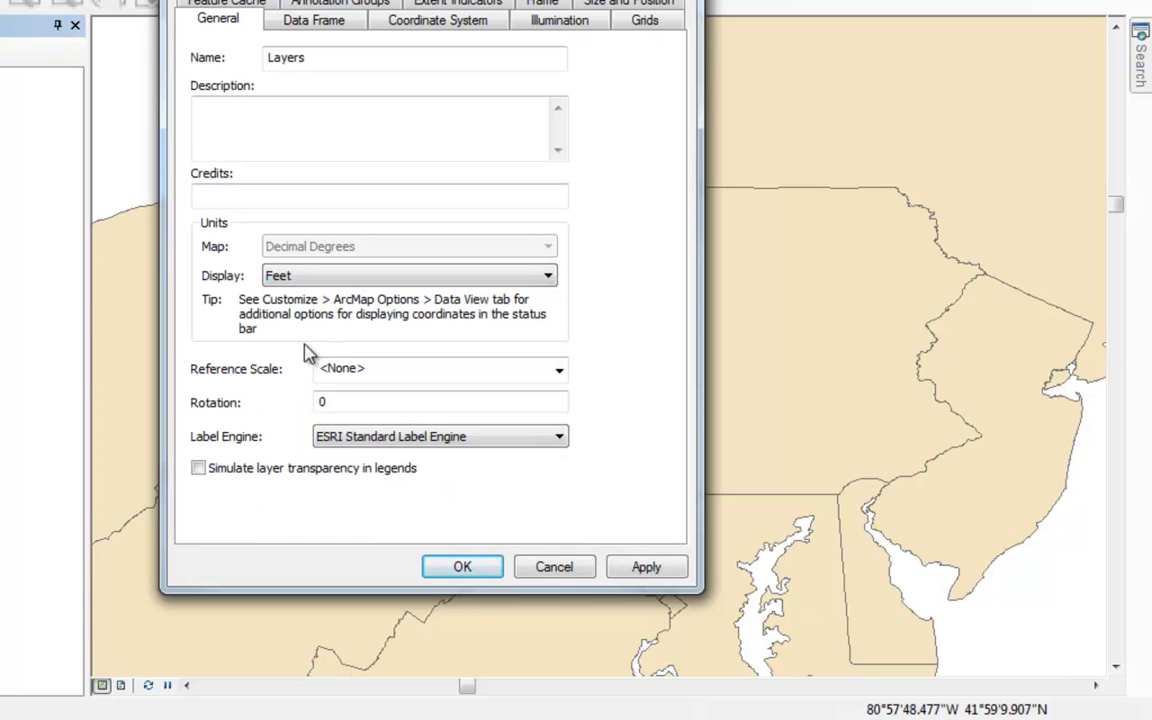
left_click(459, 567)
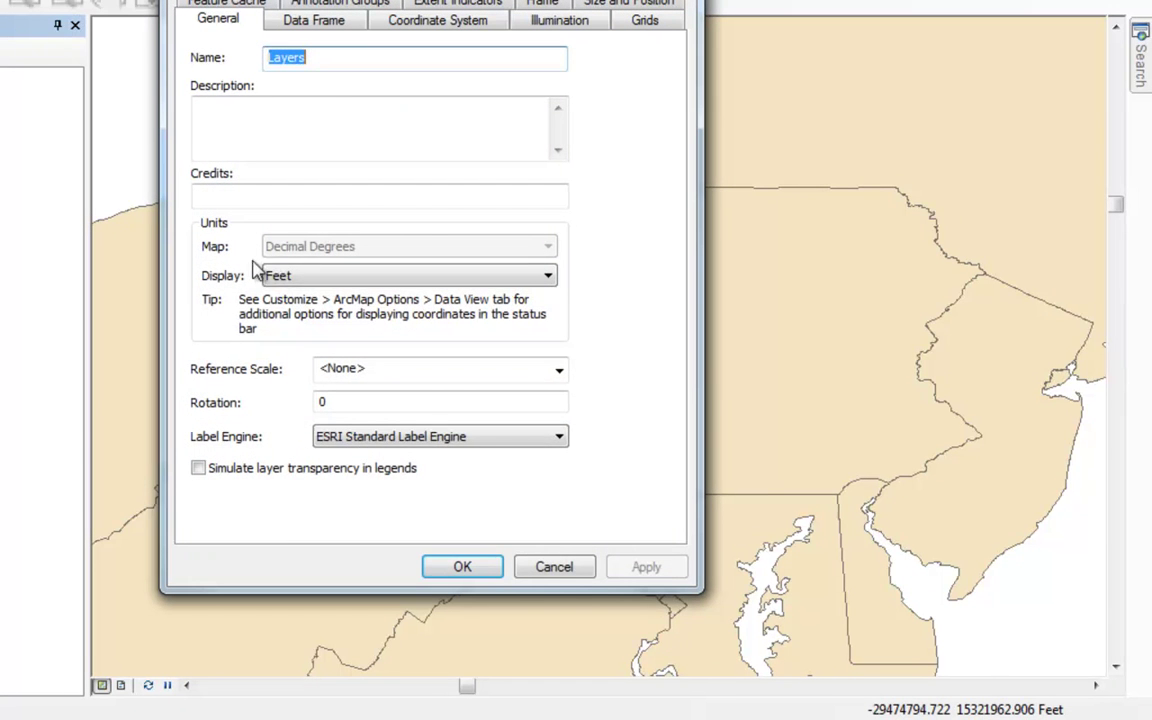
Change the data frame's display units from Feet to Decimal Degrees and apply the properties
left_click(296, 280)
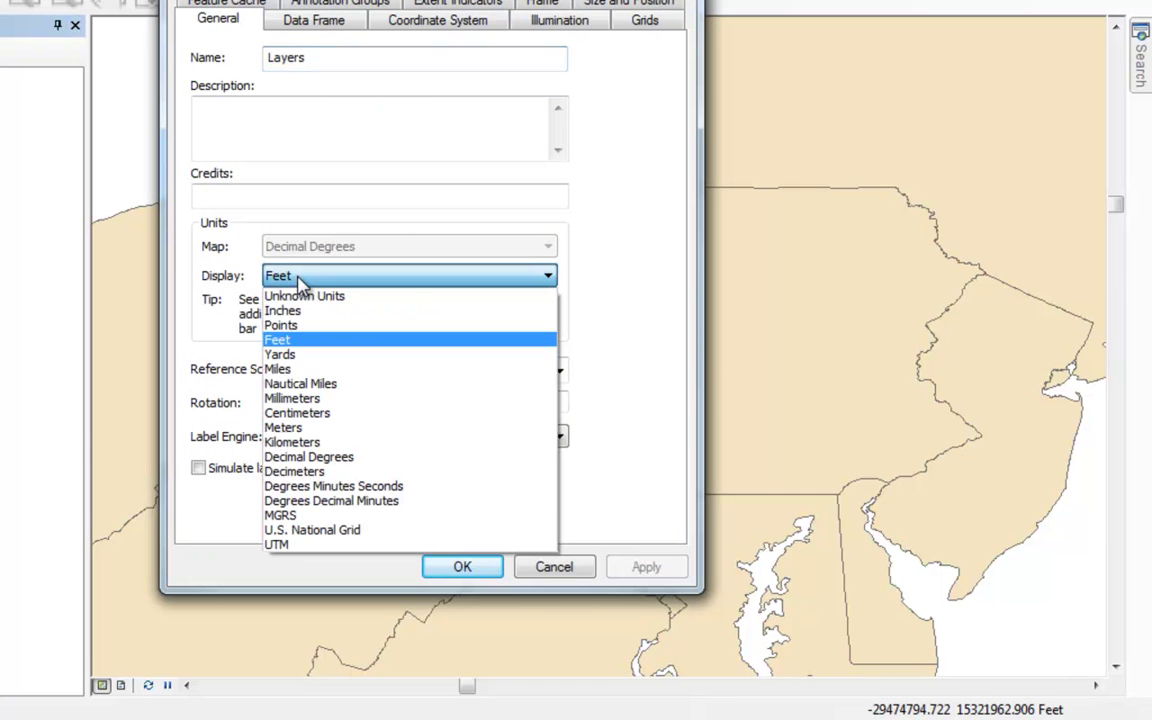
left_click(309, 457)
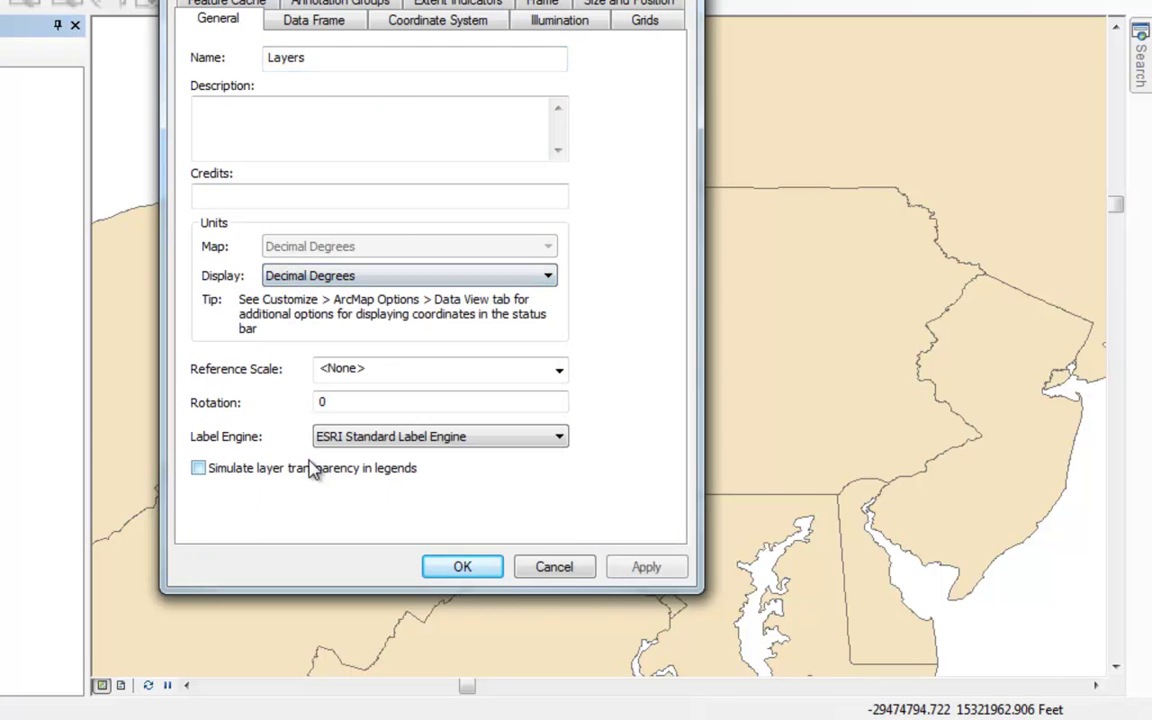
left_click(466, 569)
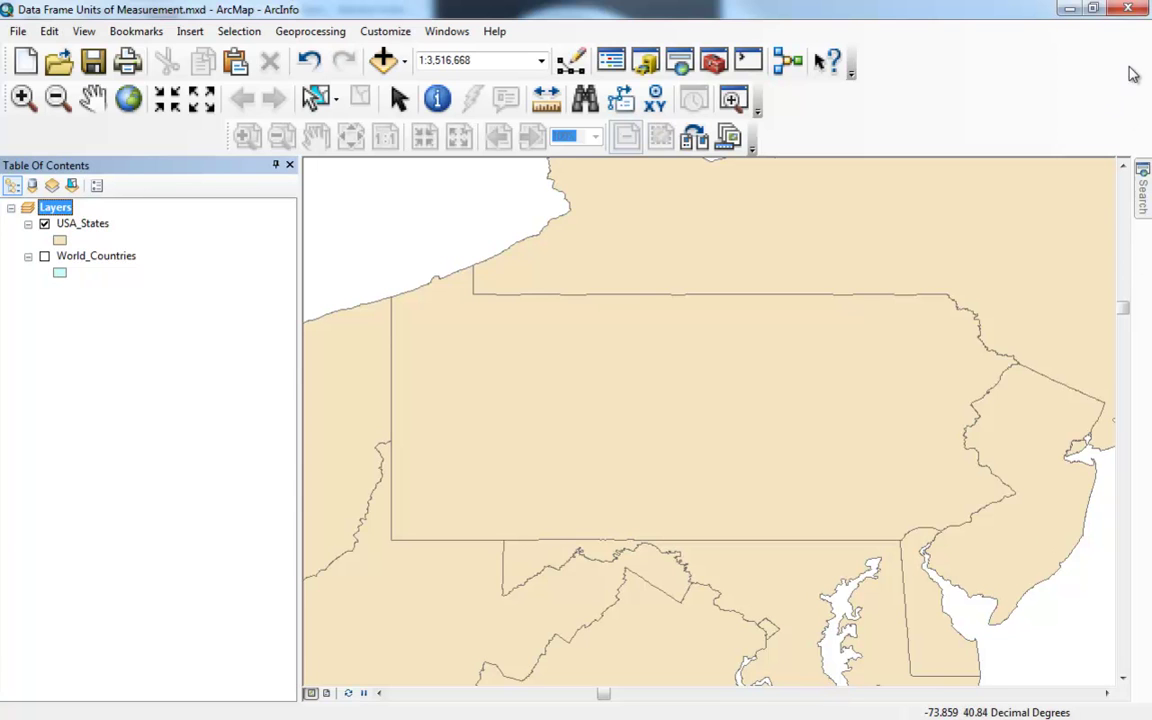
Close the Data Frame Units of Measurement map without saving its changes and open Data Frame Map Grids.mxd
left_click(1127, 12)
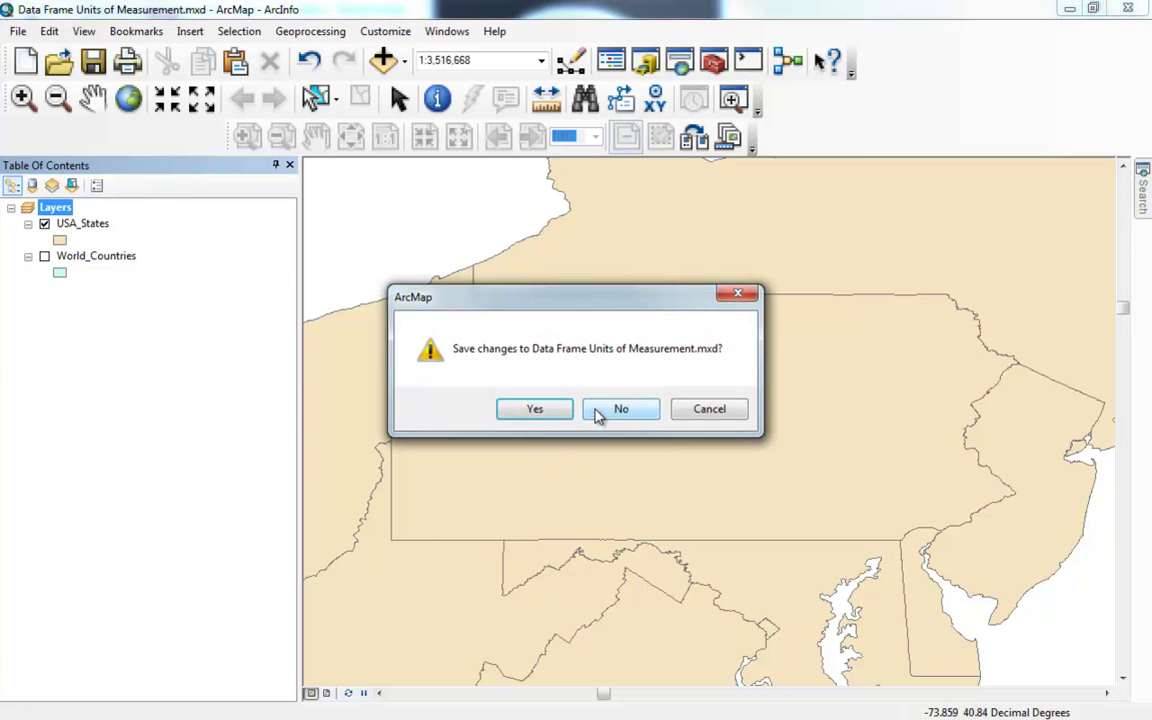
left_click(597, 410)
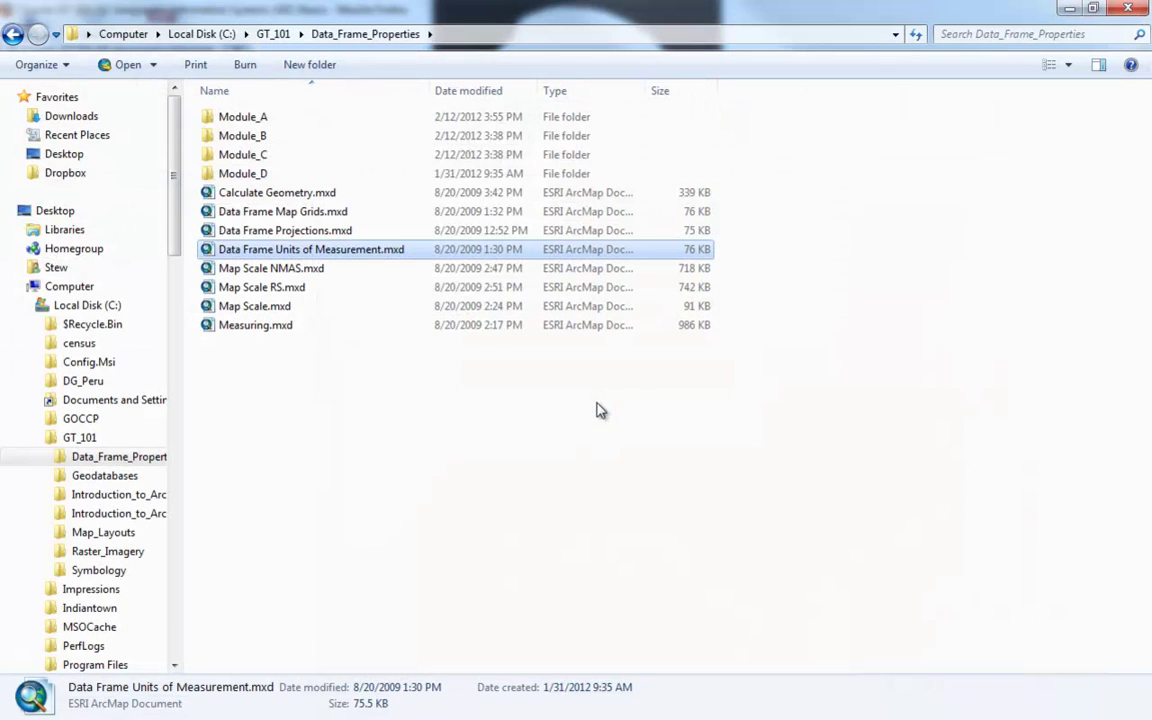
left_click(241, 214)
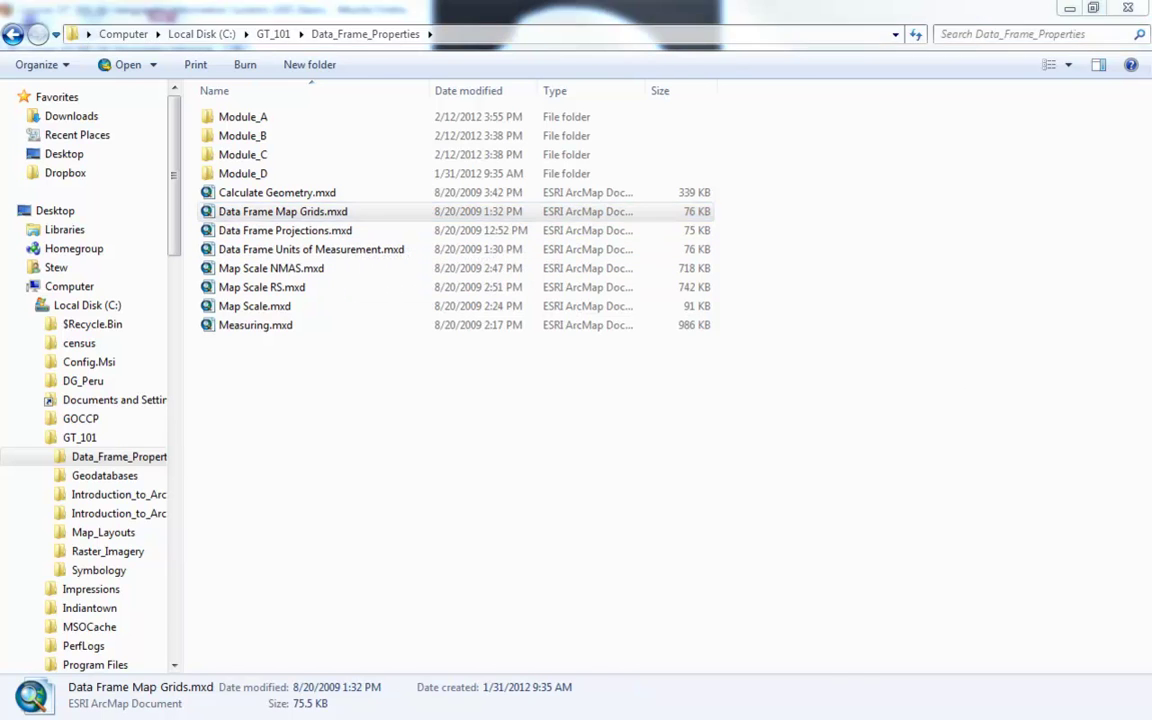
key("Return")
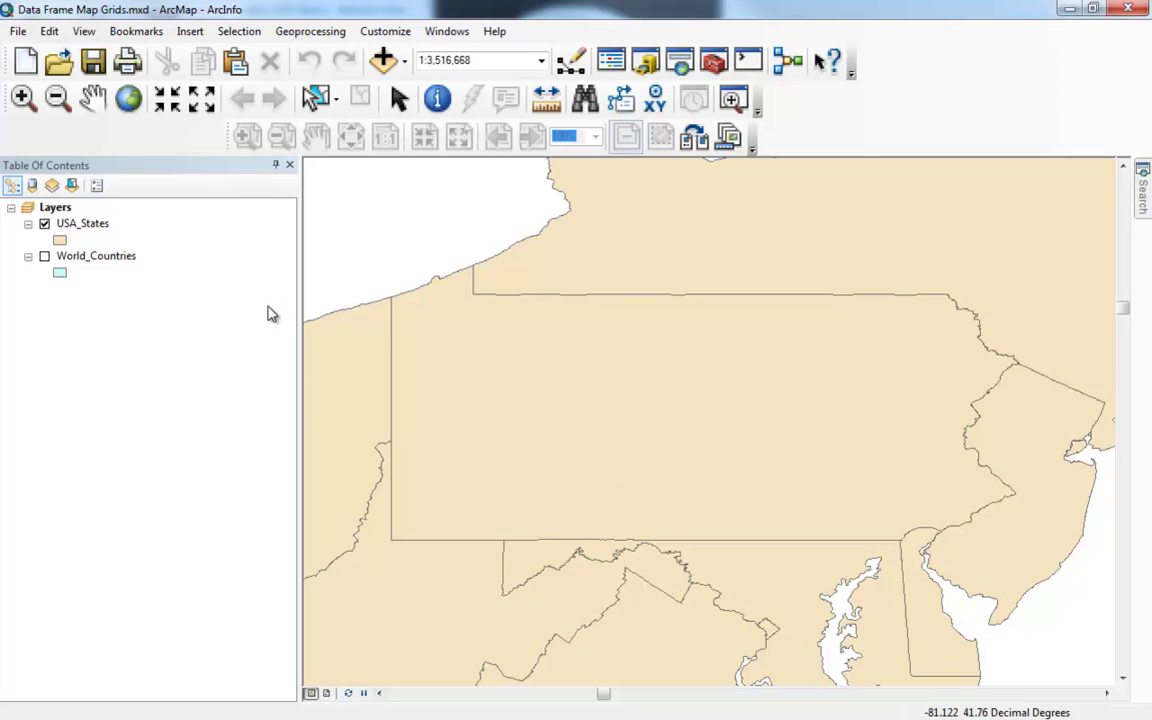
Add a graticule with labels, 1-degree intervals and a simple border to the Layers data frame, and display it in layout view
double_click(55, 208)
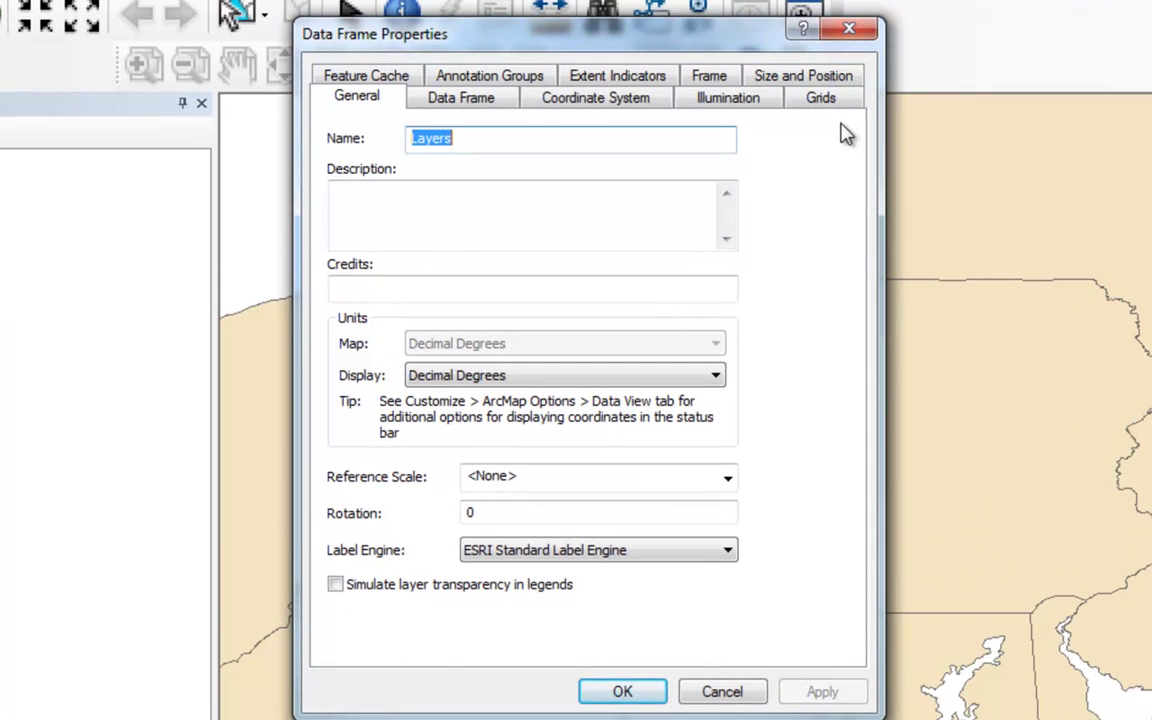
left_click(821, 99)
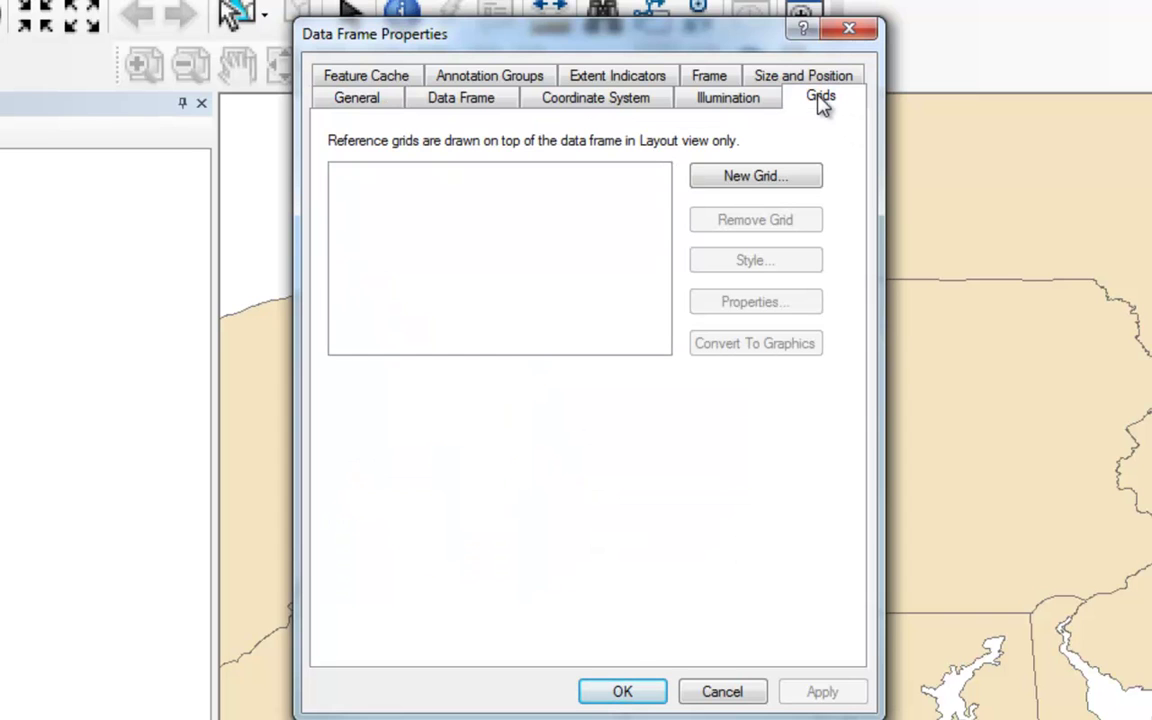
left_click(729, 186)
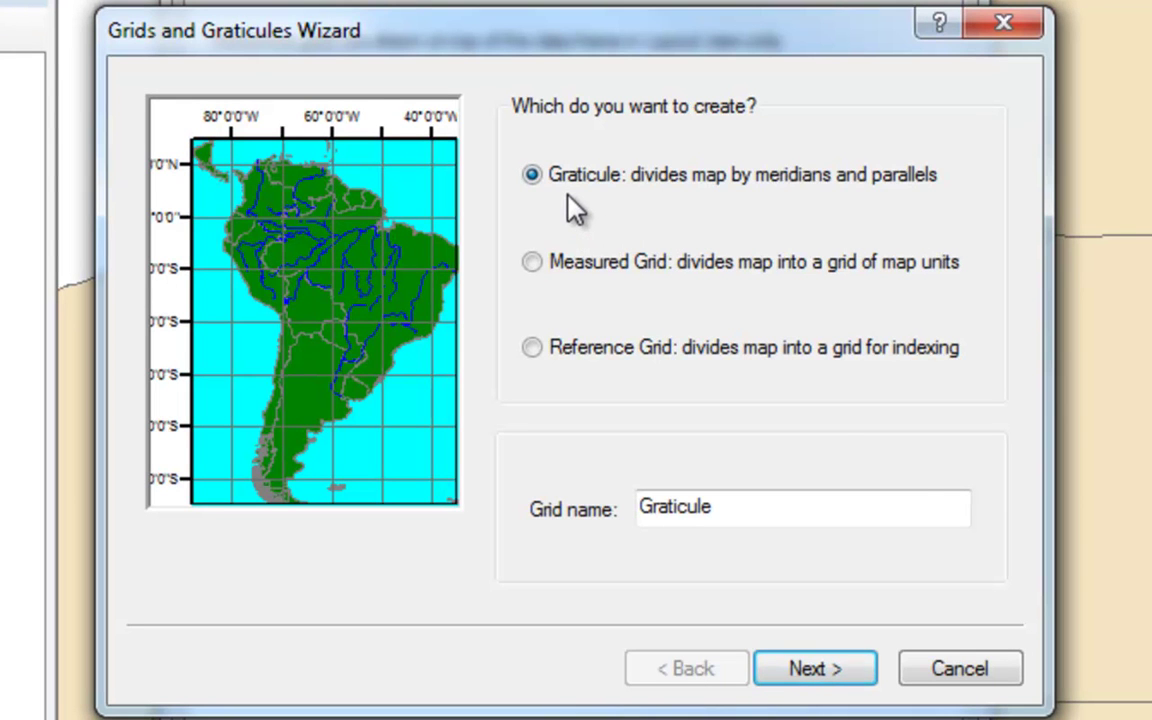
left_click(790, 672)
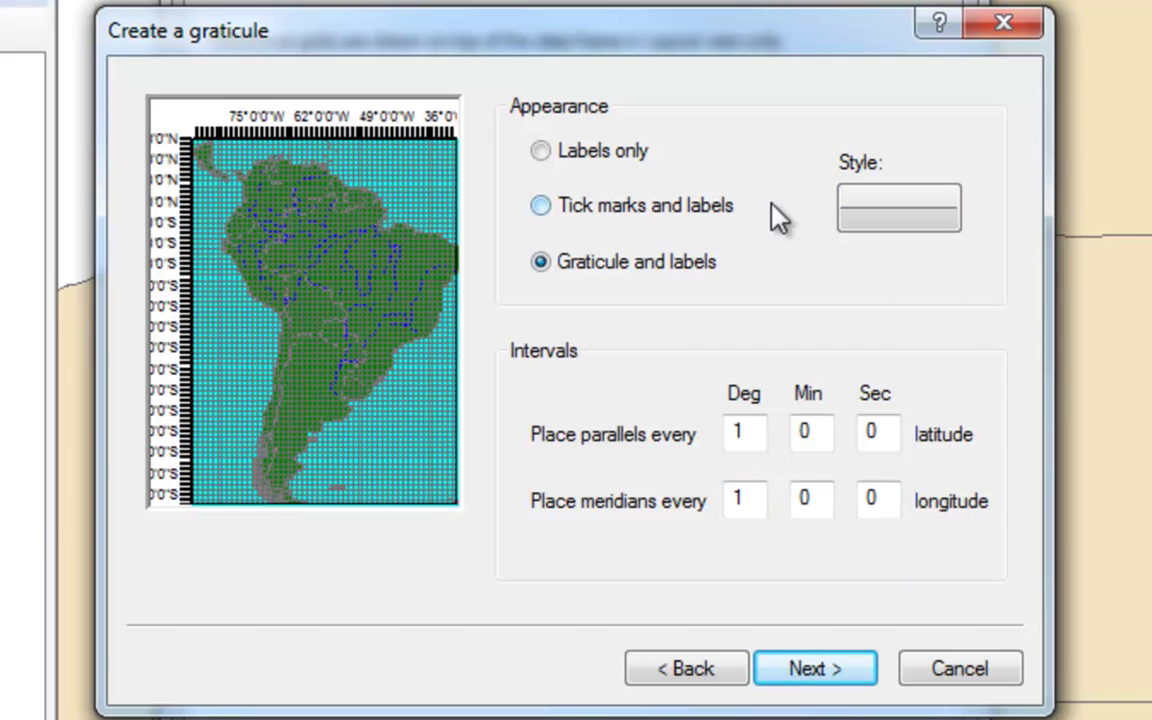
left_click(808, 674)
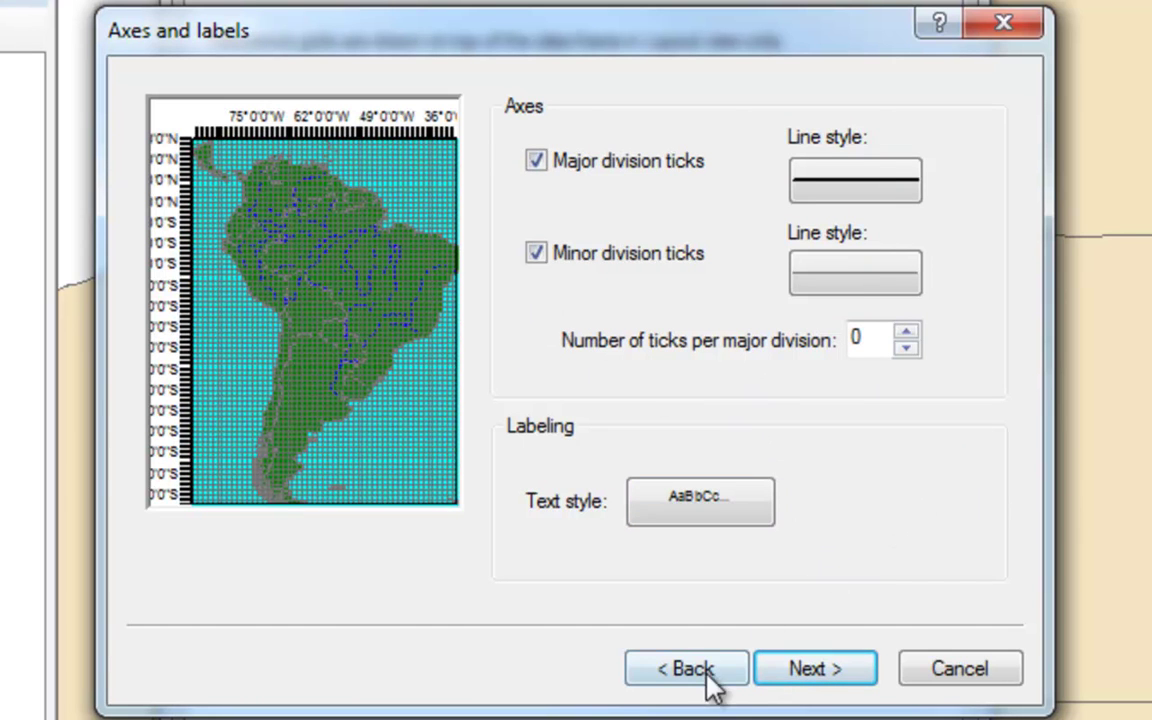
left_click(800, 675)
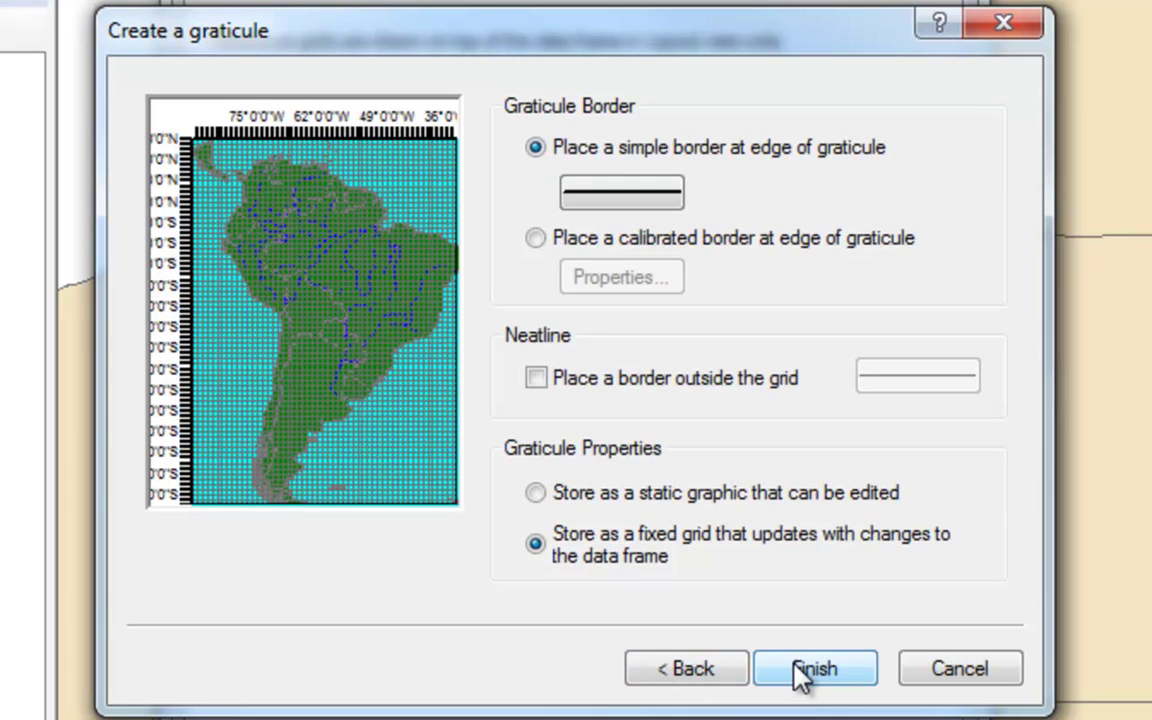
left_click(535, 147)
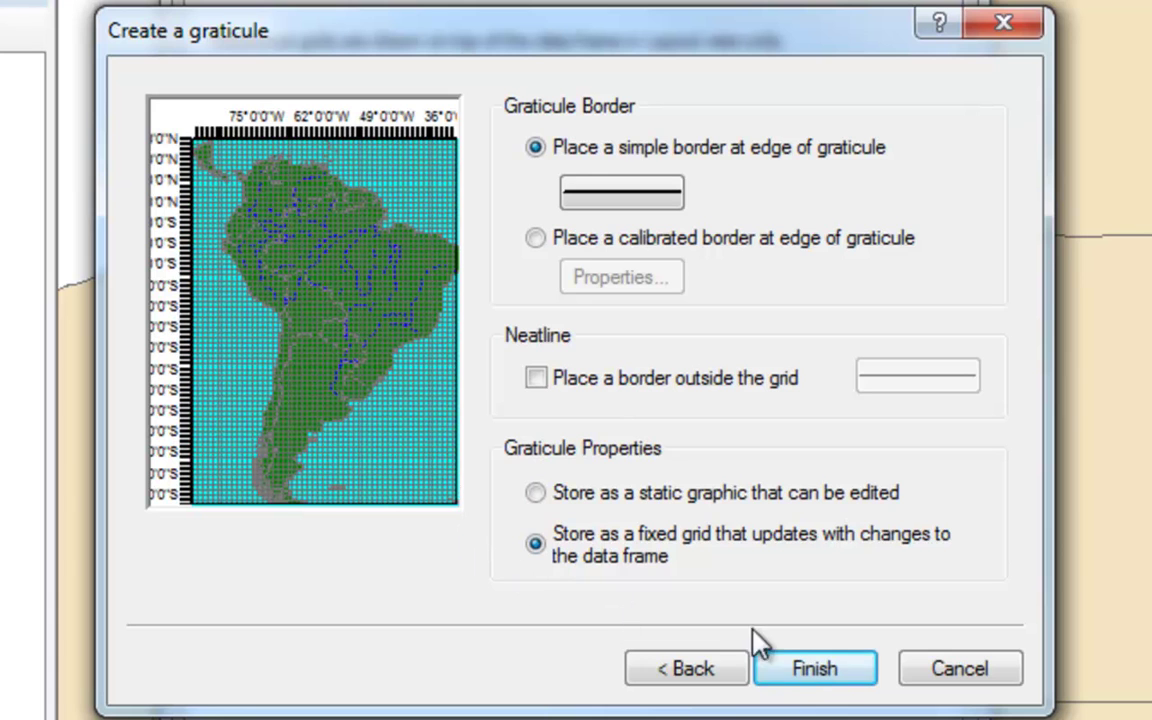
left_click(806, 670)
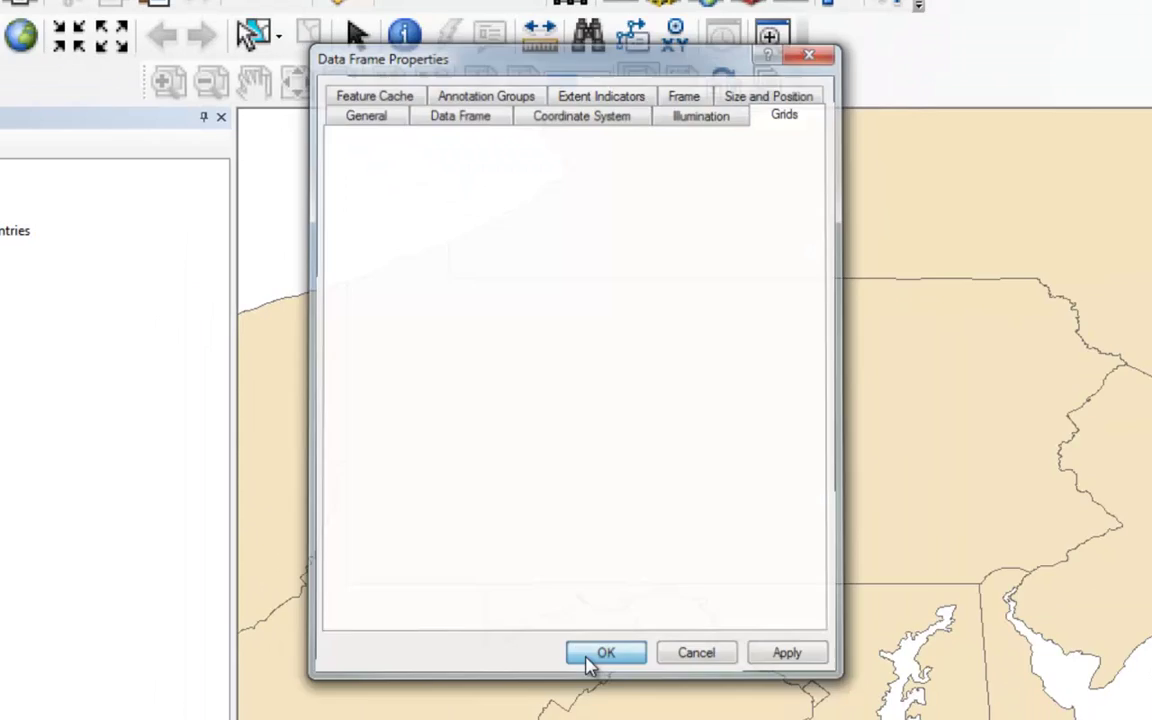
left_click(603, 654)
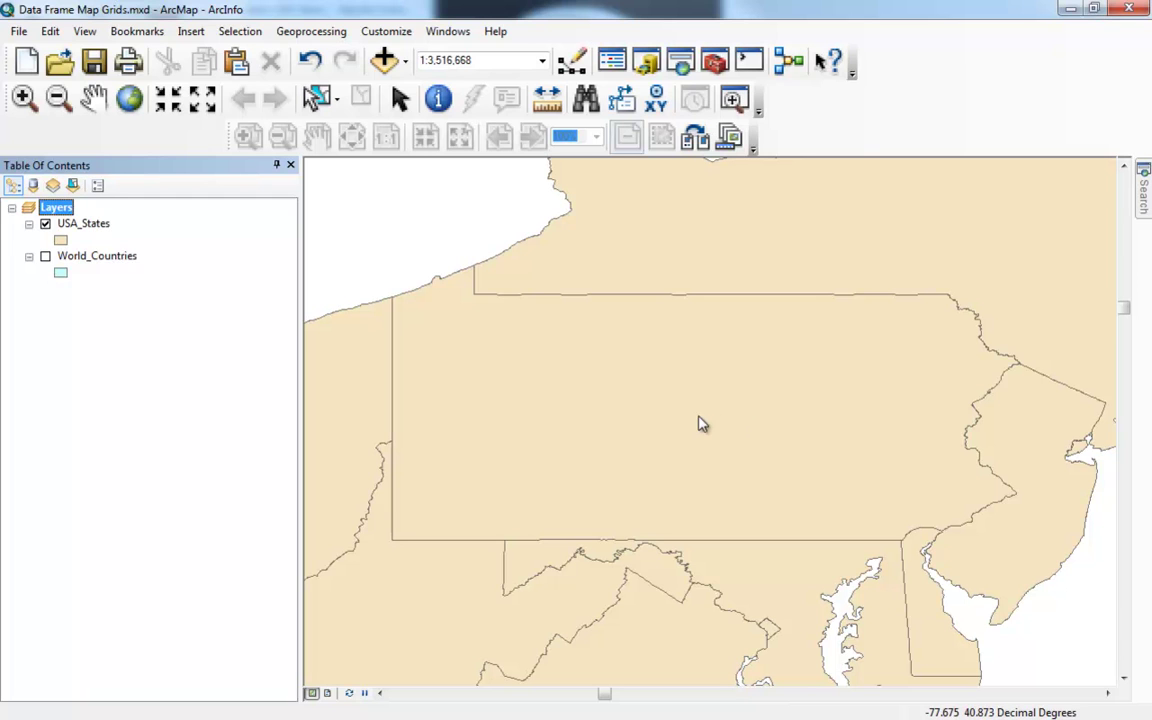
left_click(329, 694)
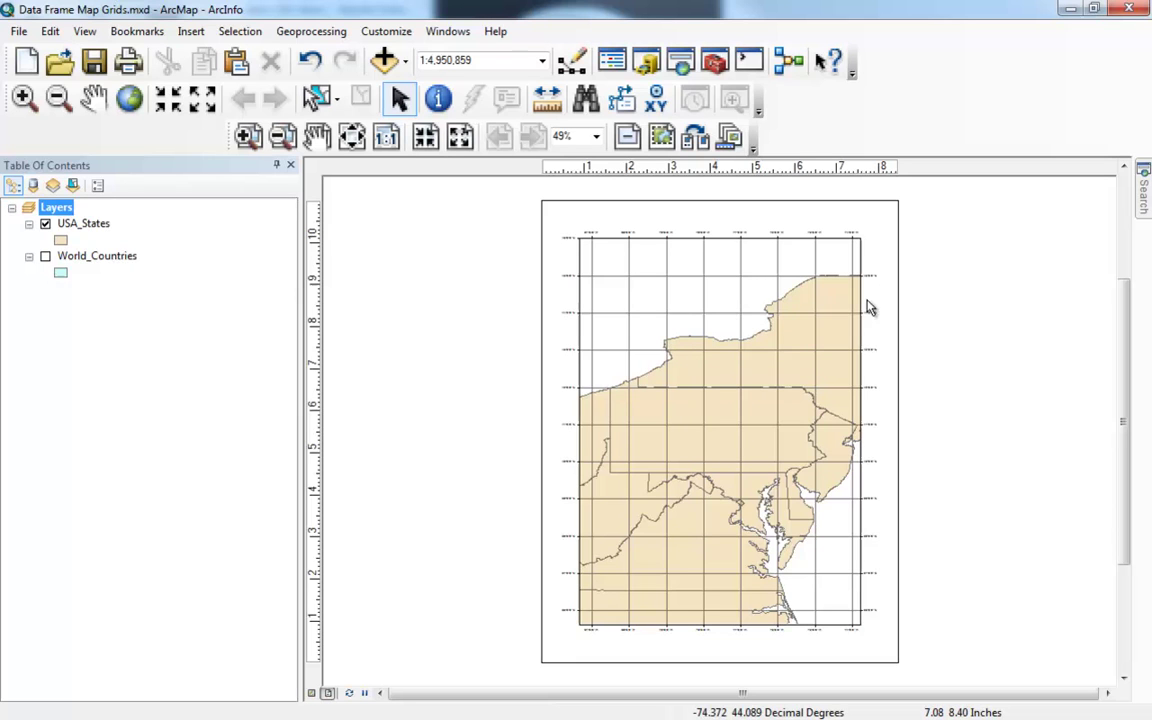
Close the Data Frame Map Grids map without saving its changes and open Measuring.mxd
left_click(1130, 11)
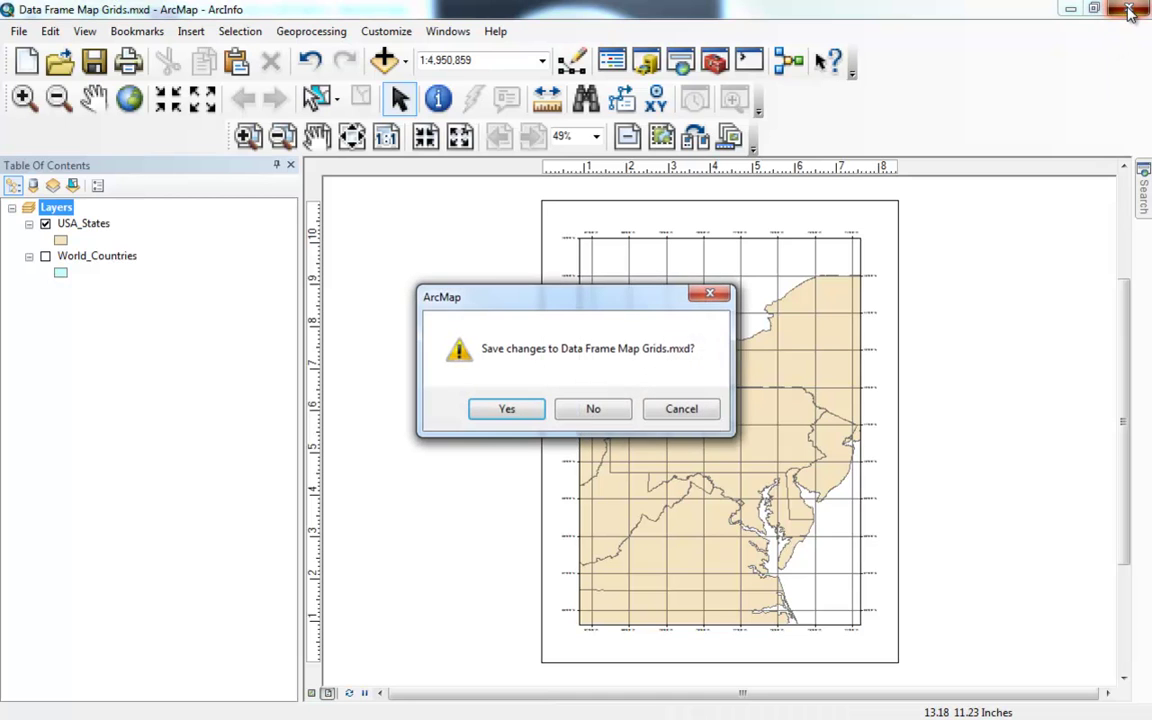
left_click(590, 412)
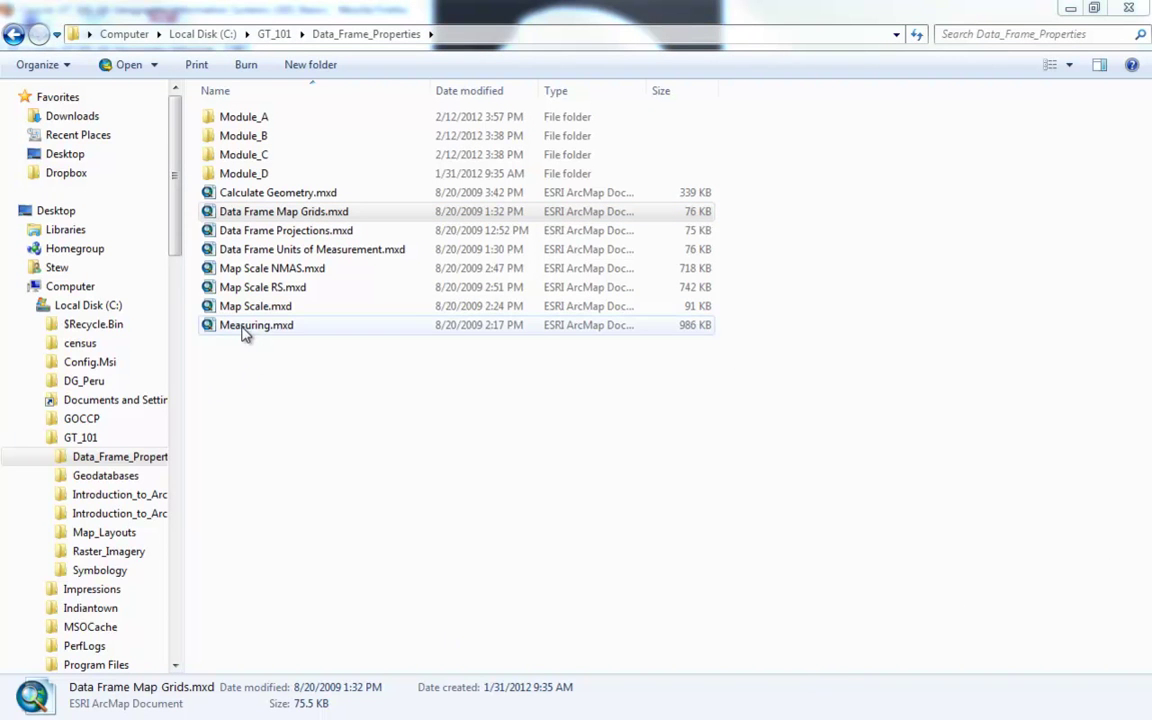
left_click(245, 334)
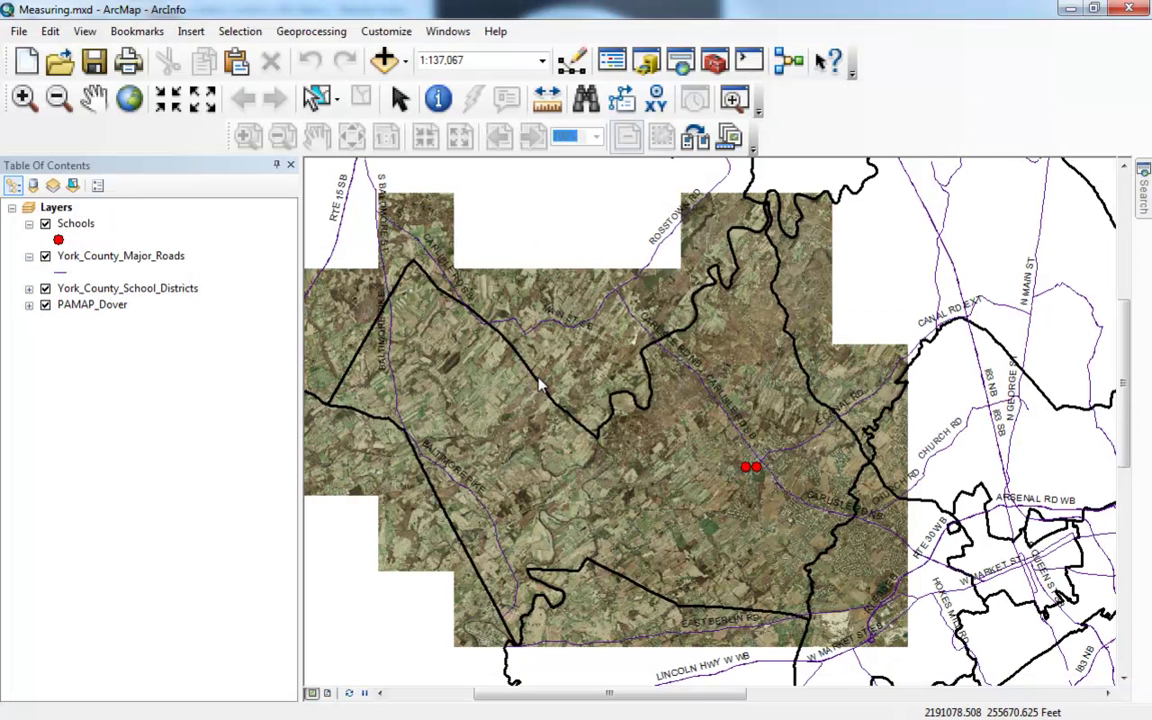
Start the Measure tool and examine its distance units, area units, result clearing and measurement type options
left_click(548, 99)
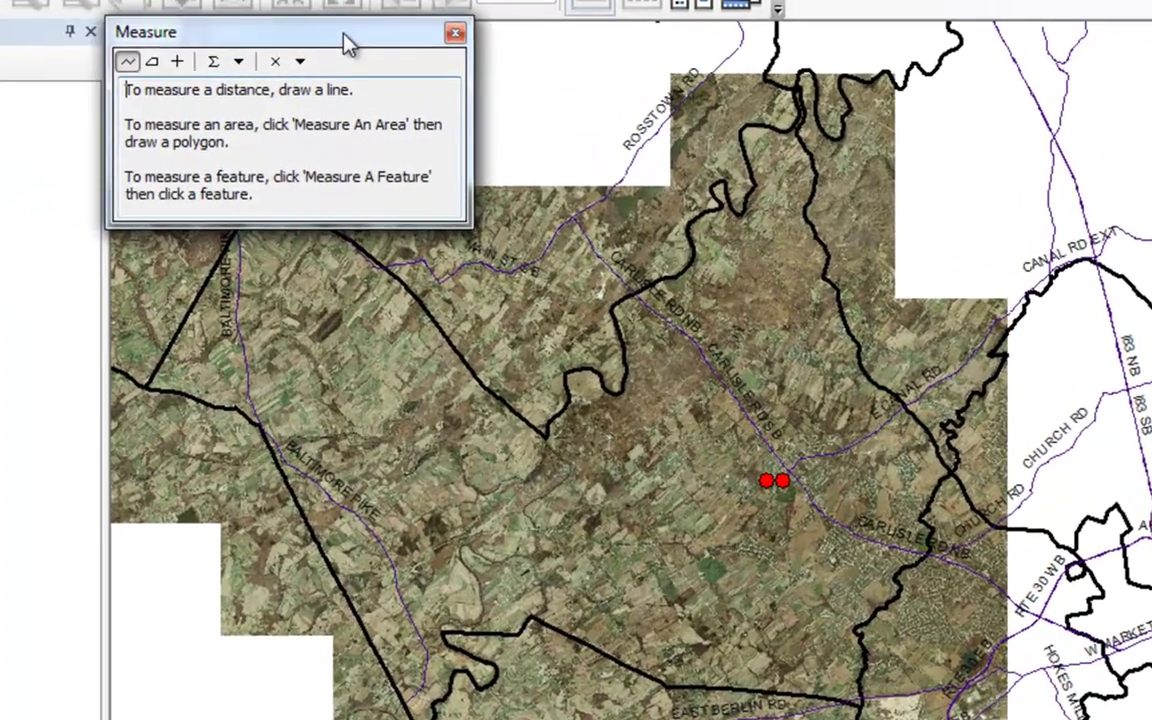
left_click_drag(345, 42, 356, 54)
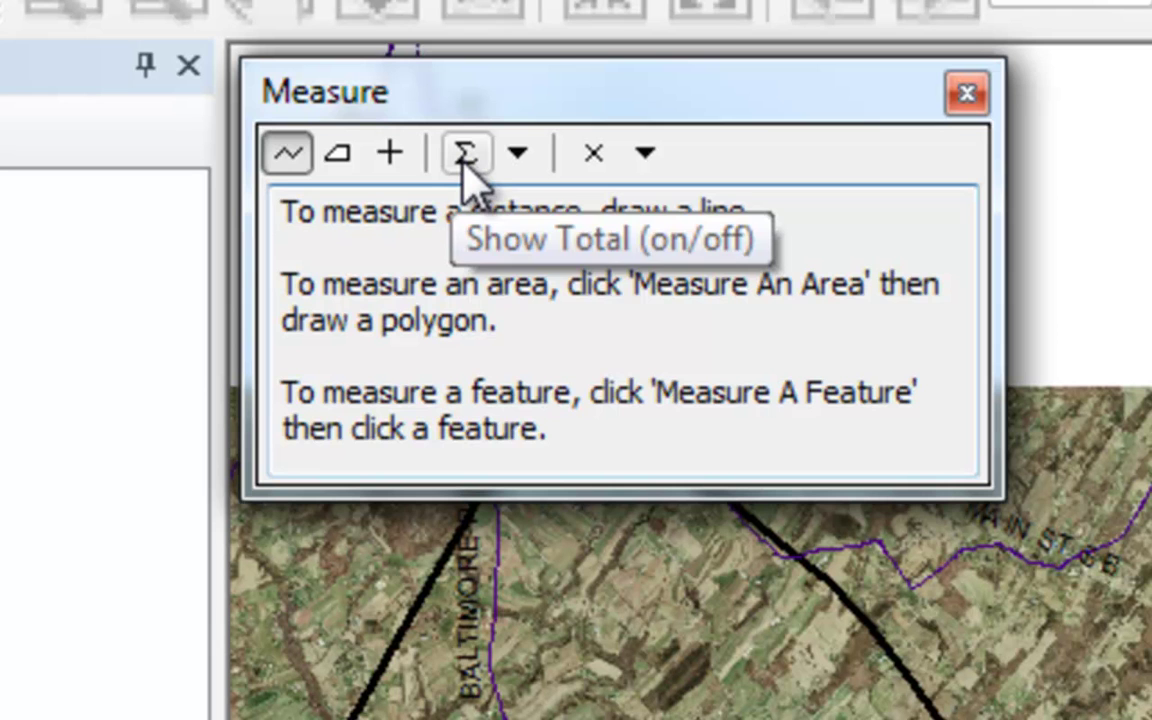
left_click(518, 158)
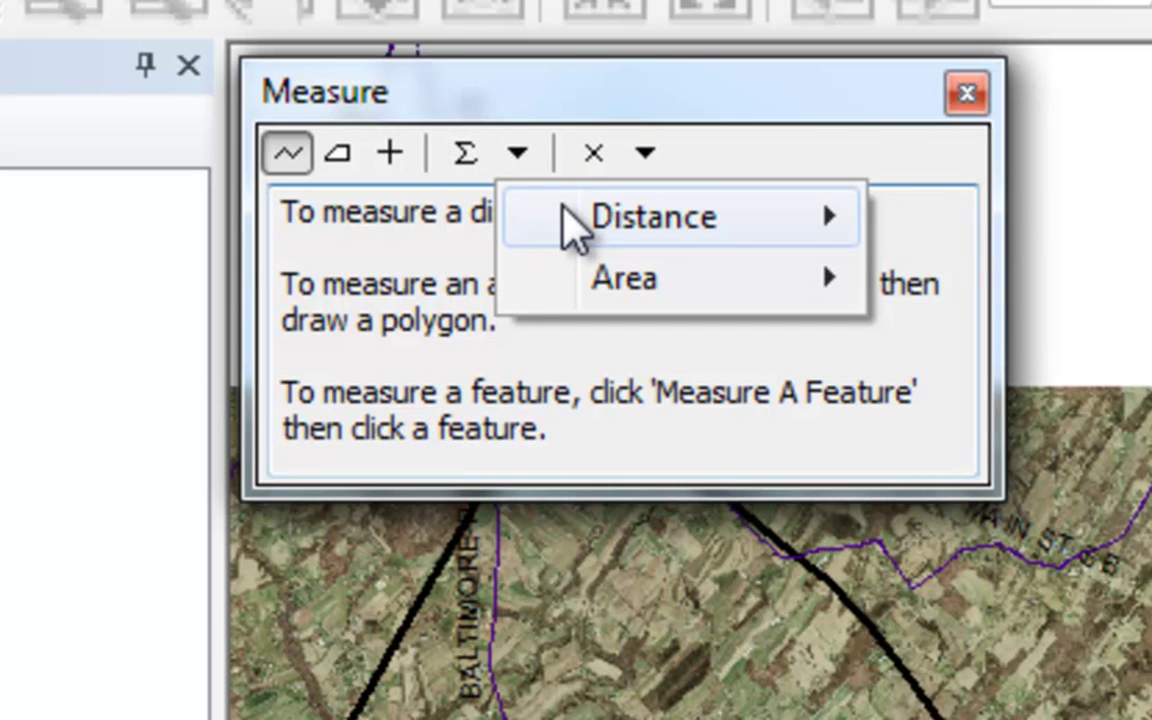
mouse_move(563, 218)
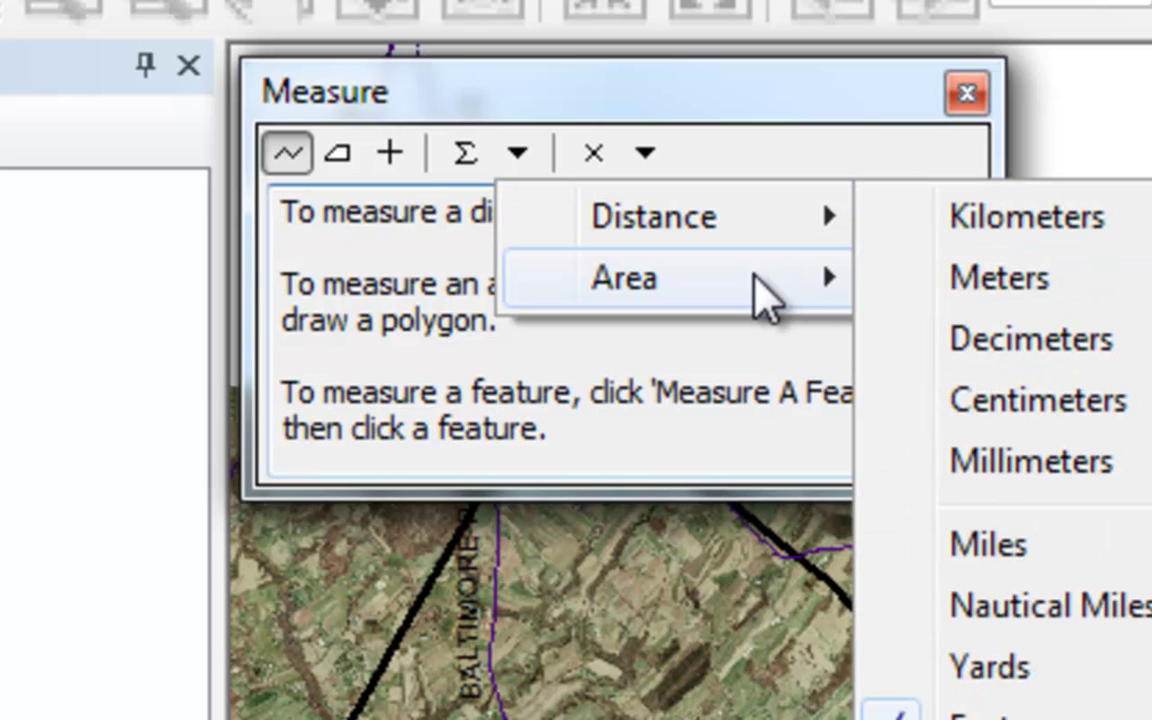
mouse_move(766, 296)
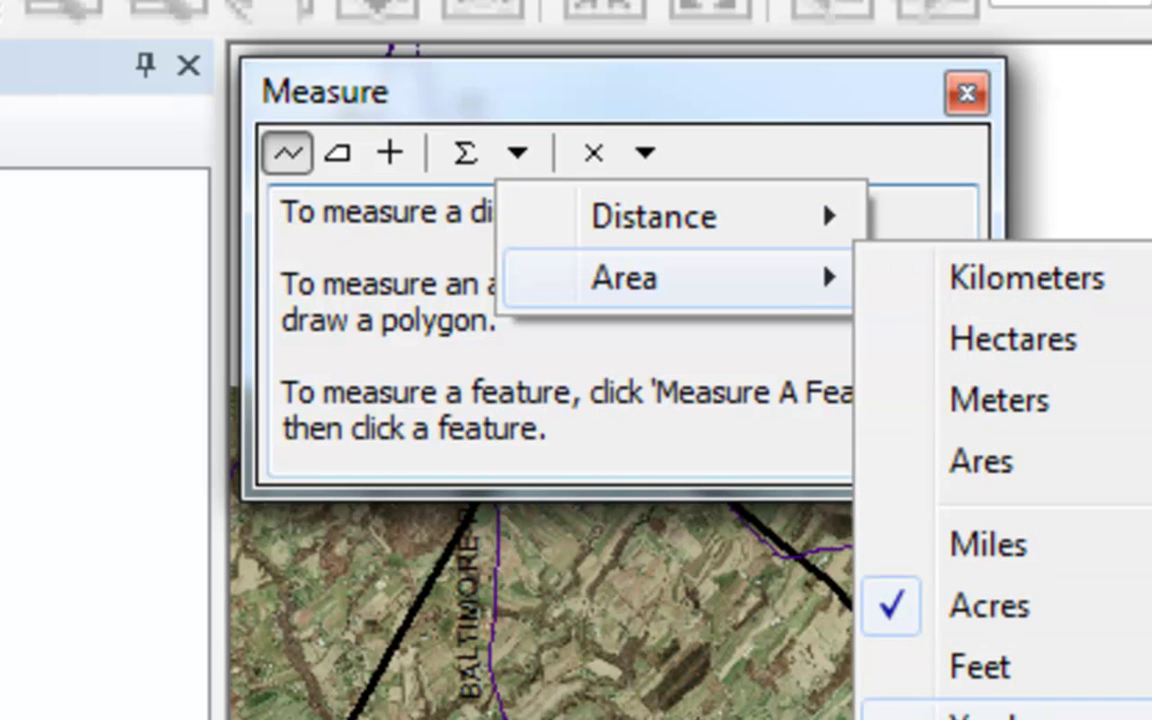
left_click(608, 132)
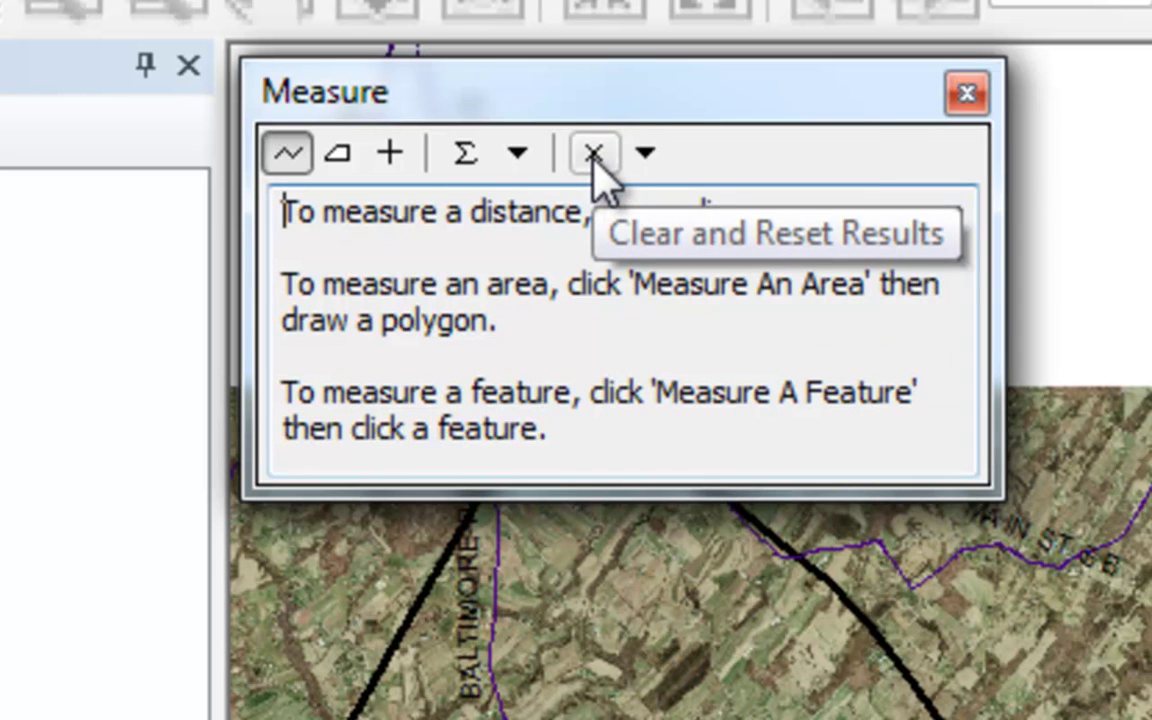
left_click(594, 155)
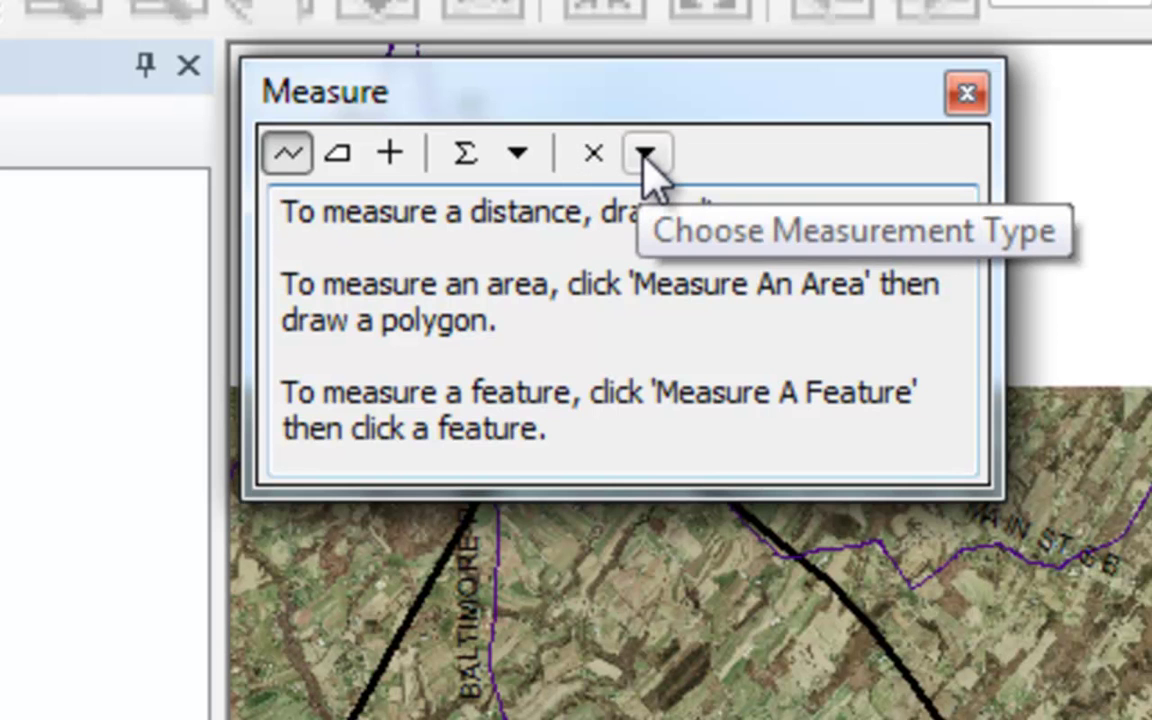
left_click(645, 155)
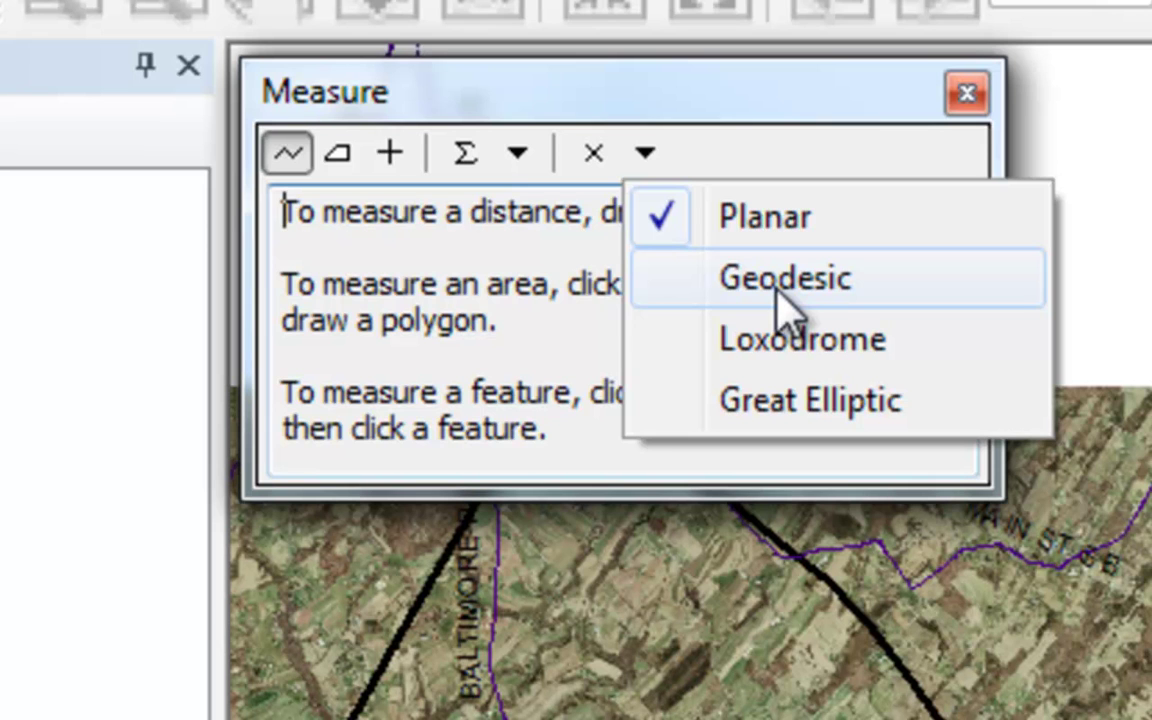
left_click(553, 95)
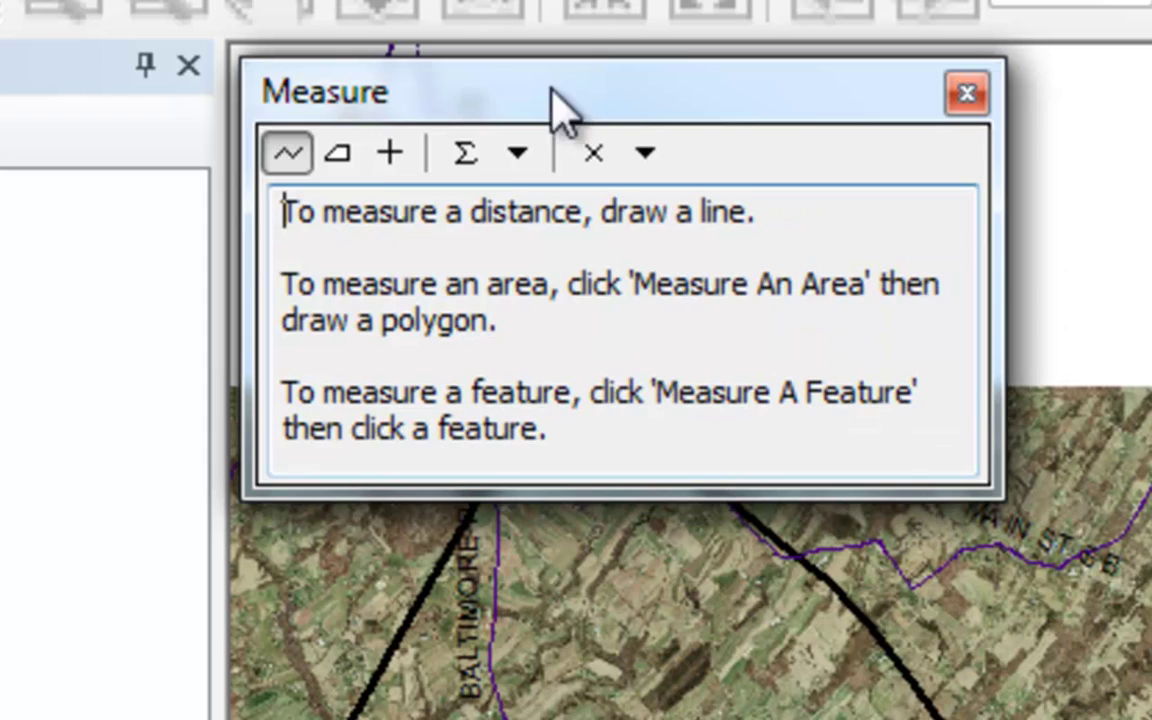
Measure the line distance along Carlisle Rd from its junction with Main St to E Canal St, following the road's vertices
left_click(298, 157)
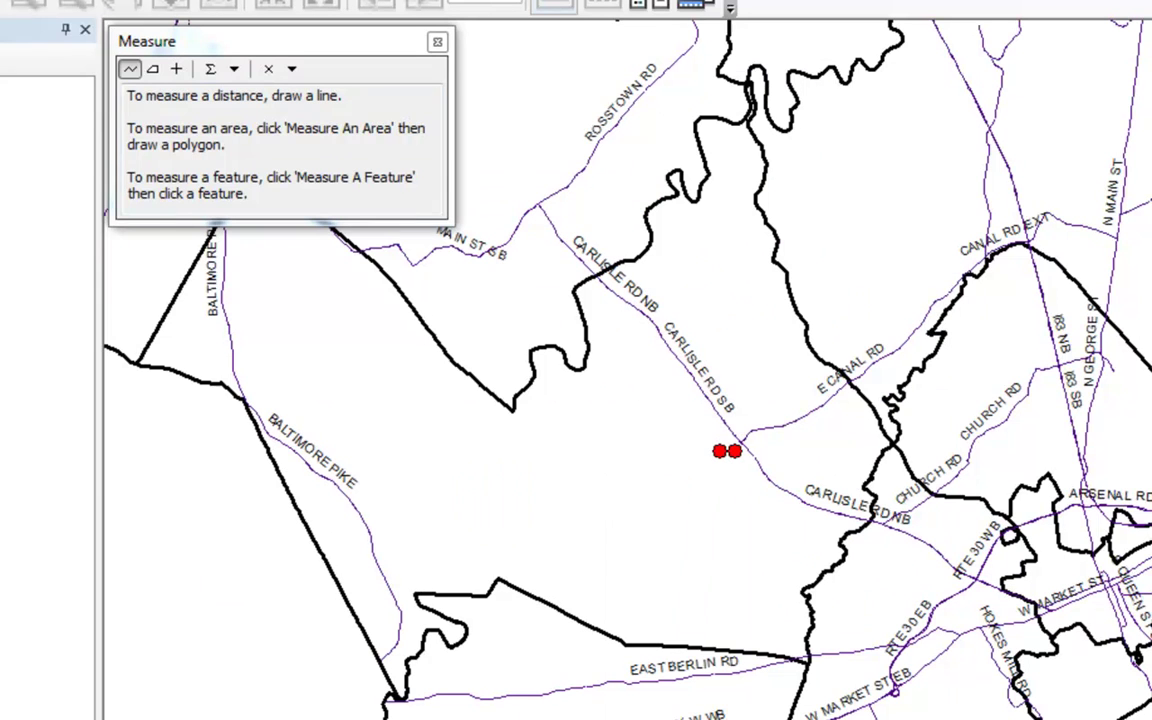
left_click_drag(511, 183, 793, 476)
left_click_drag(238, 40, 252, 291)
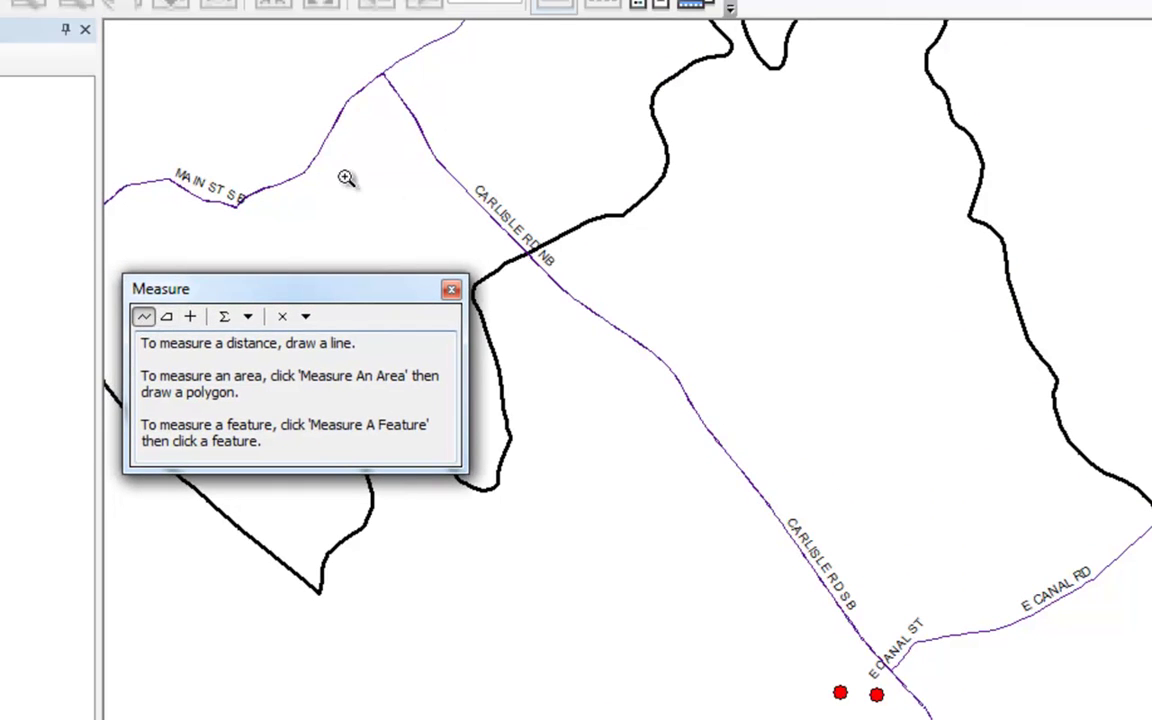
left_click(143, 317)
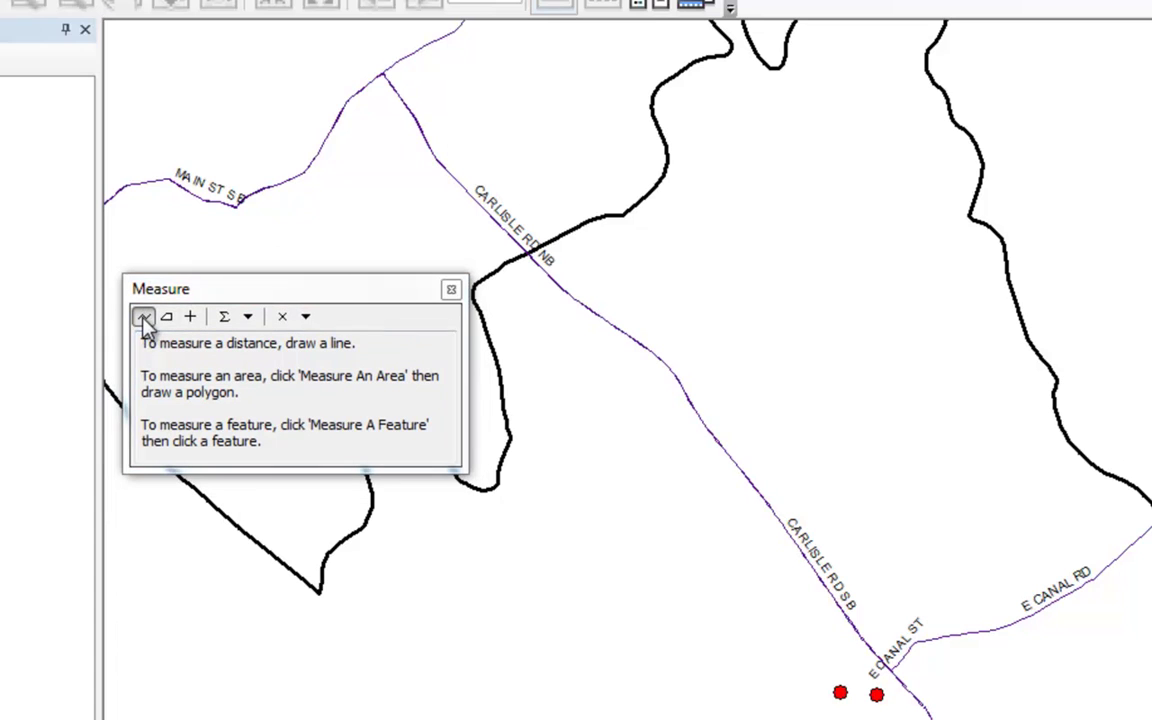
left_click(382, 76)
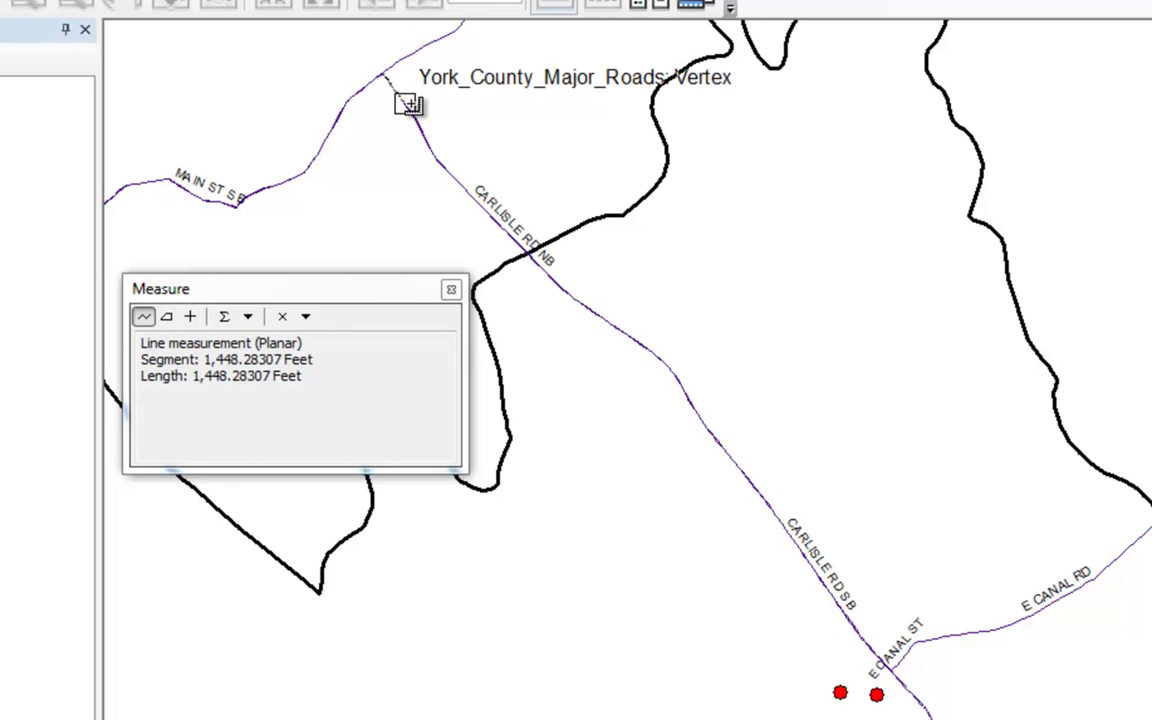
left_click(411, 102)
left_click(421, 133)
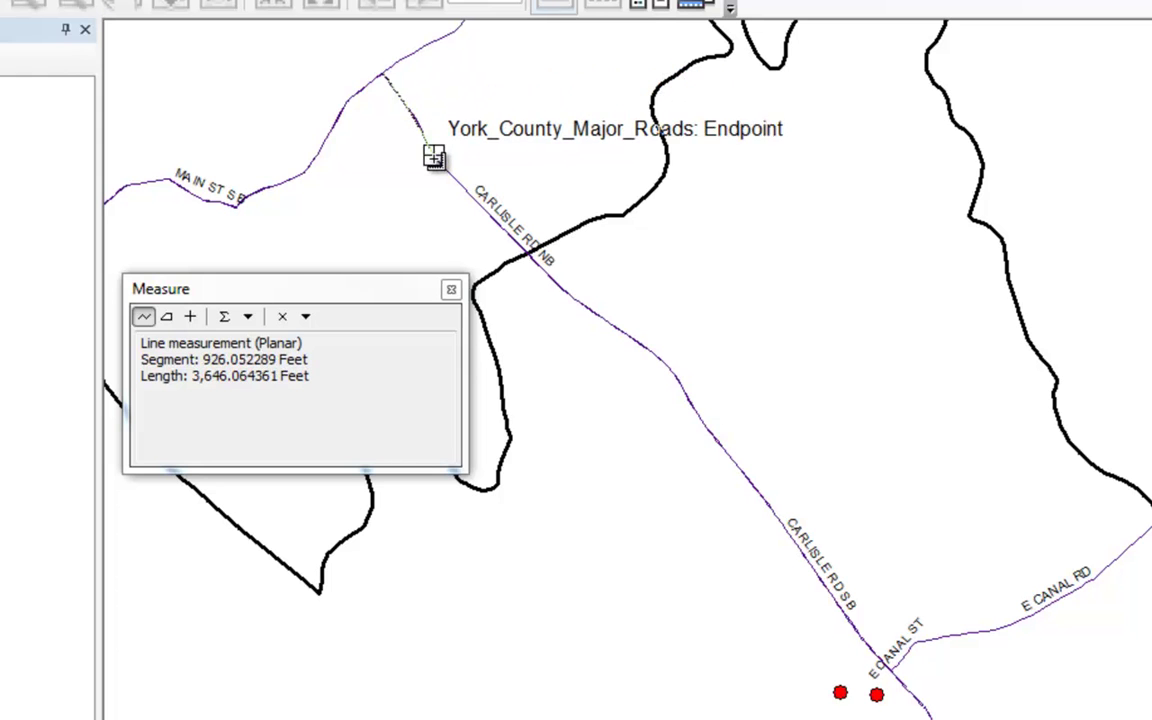
left_click(433, 157)
left_click(463, 190)
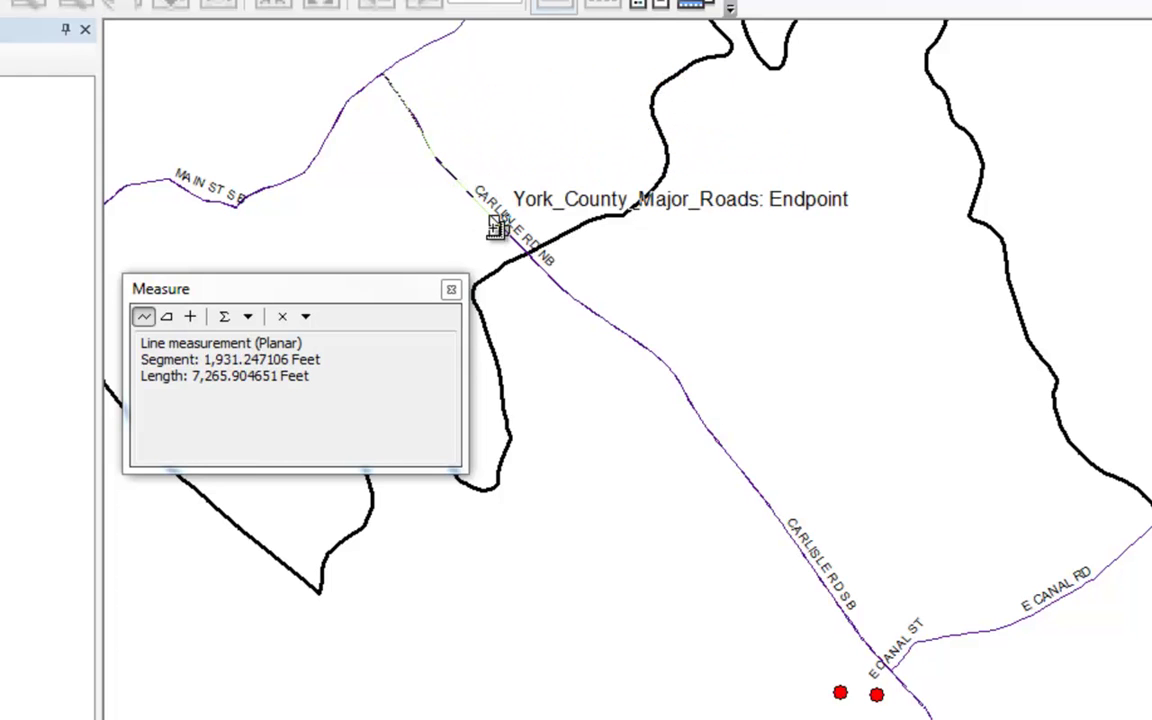
left_click(497, 226)
left_click(532, 265)
double_click(560, 291)
left_click(599, 321)
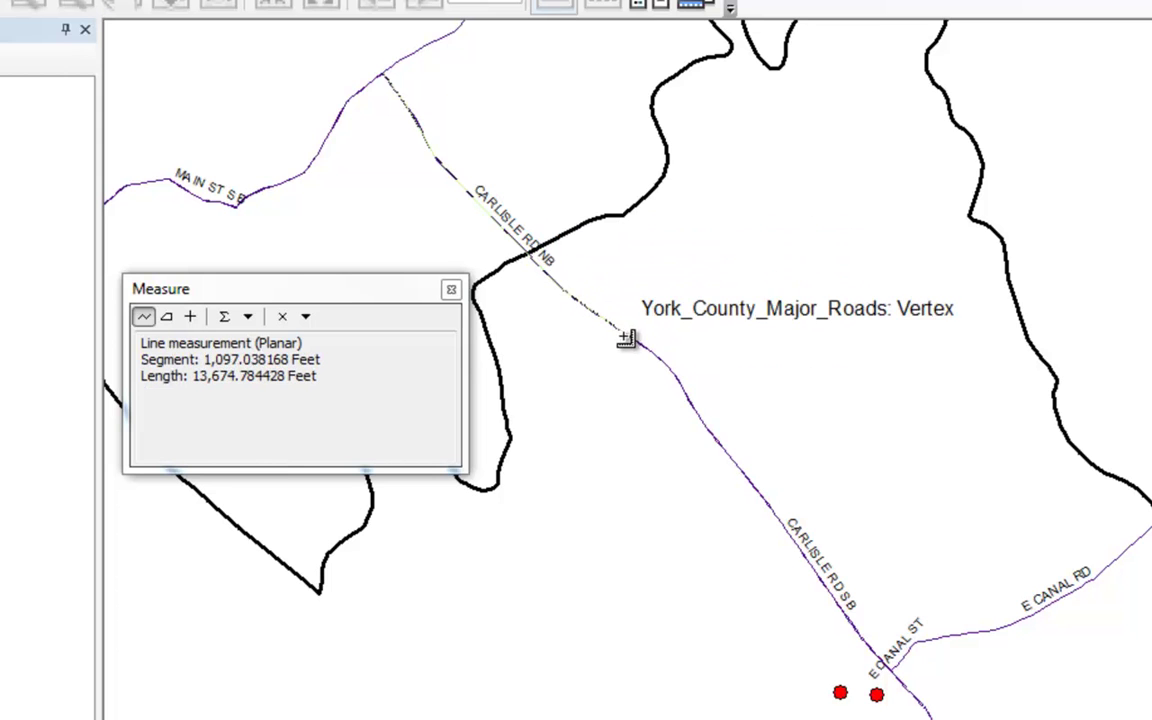
left_click(627, 336)
left_click(664, 366)
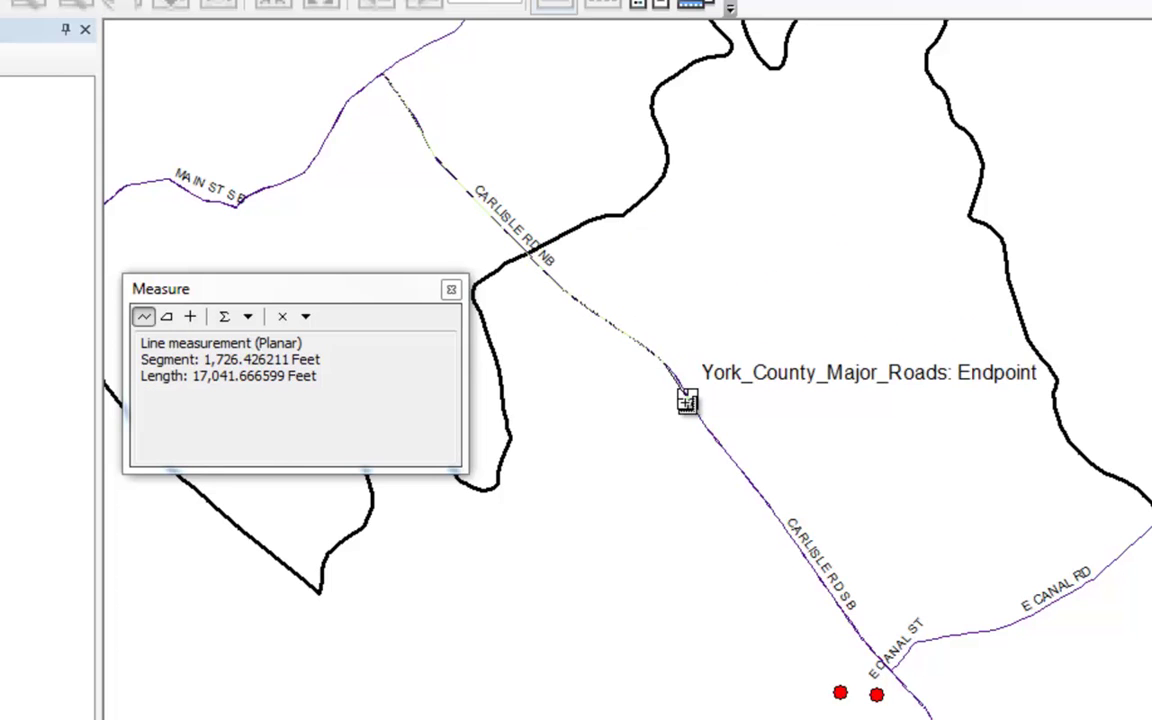
left_click(679, 385)
left_click(700, 417)
double_click(731, 460)
left_click(774, 509)
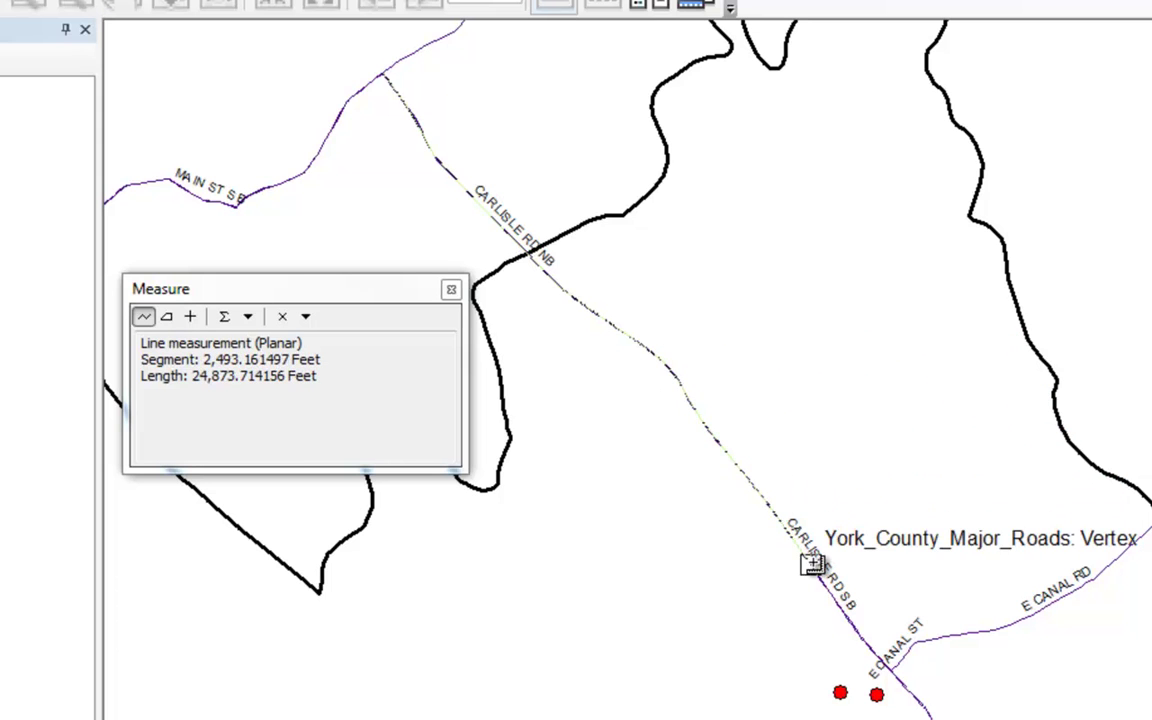
left_click(812, 560)
left_click(844, 614)
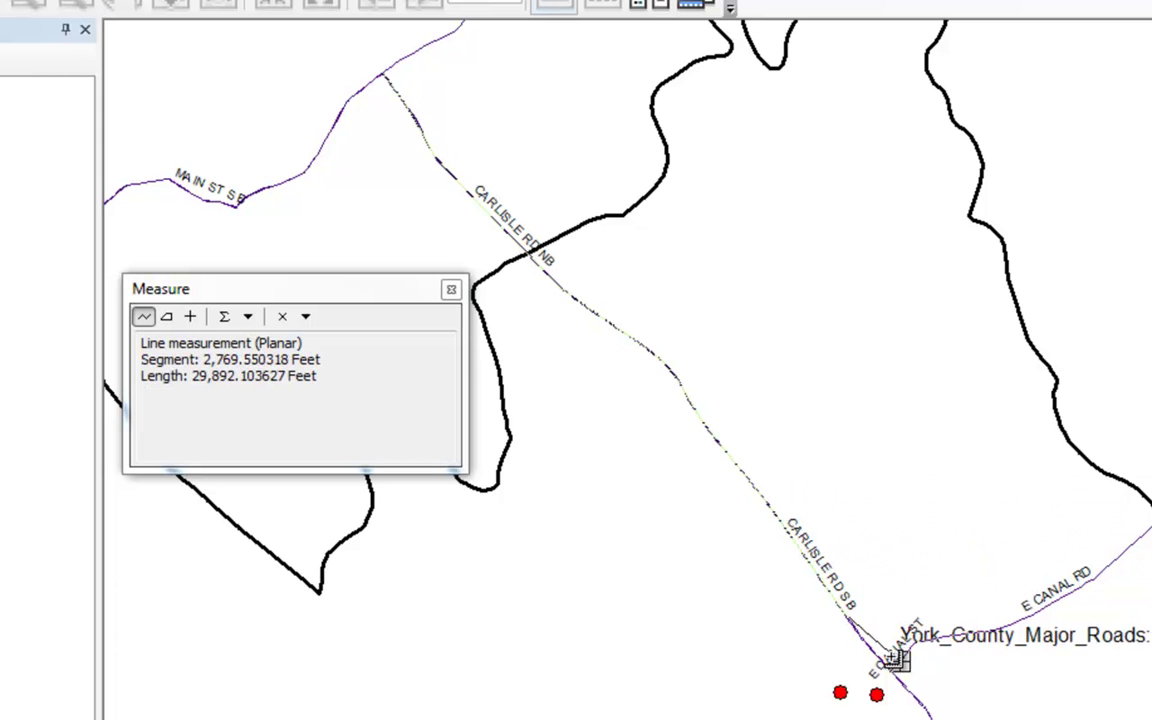
left_click(863, 644)
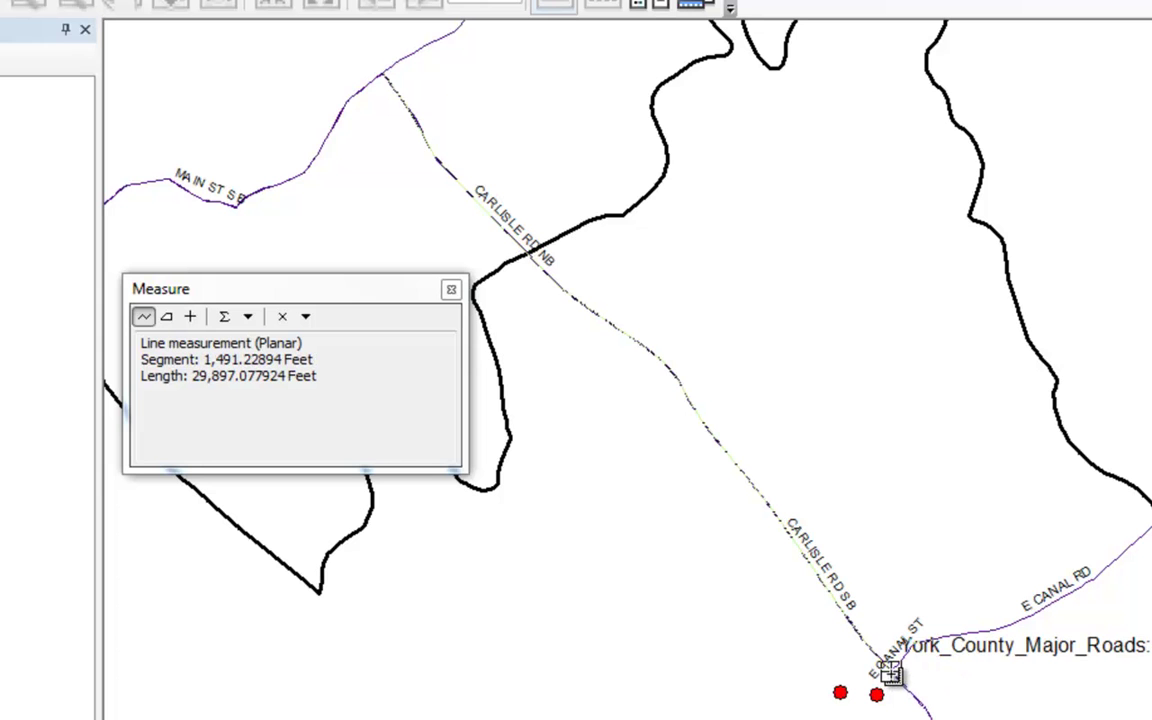
double_click(890, 672)
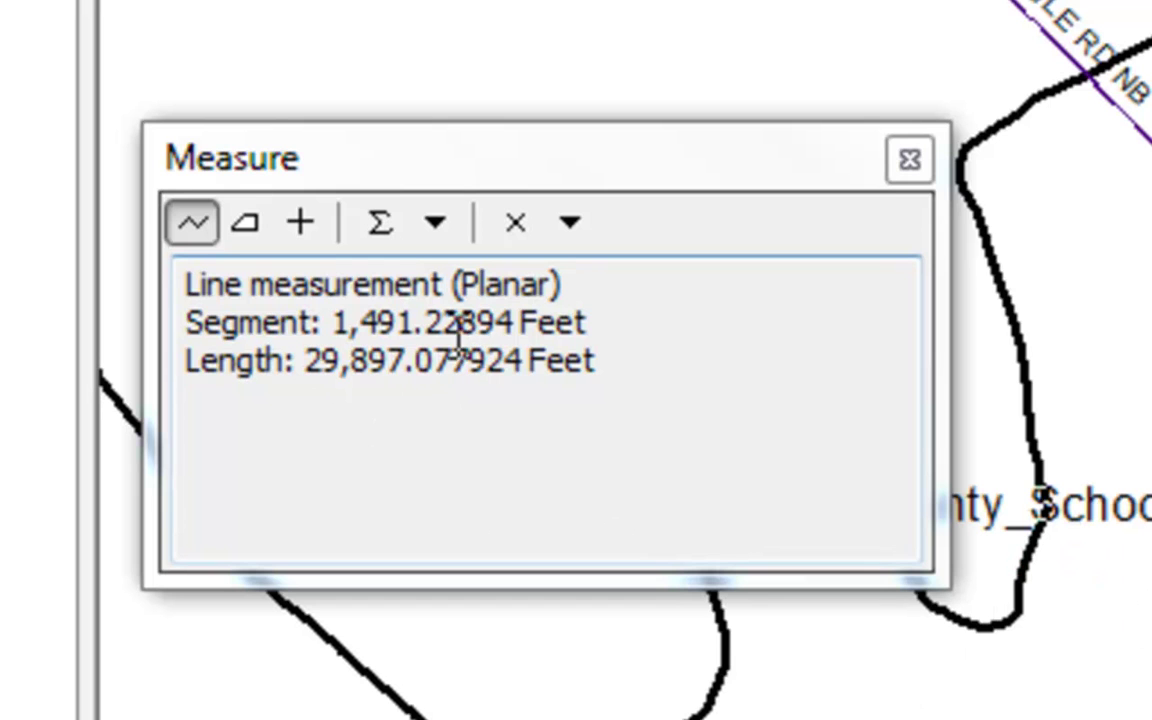
Display the measured road length in miles and in kilometers, and close the Measure window
left_click(435, 224)
mouse_move(514, 300)
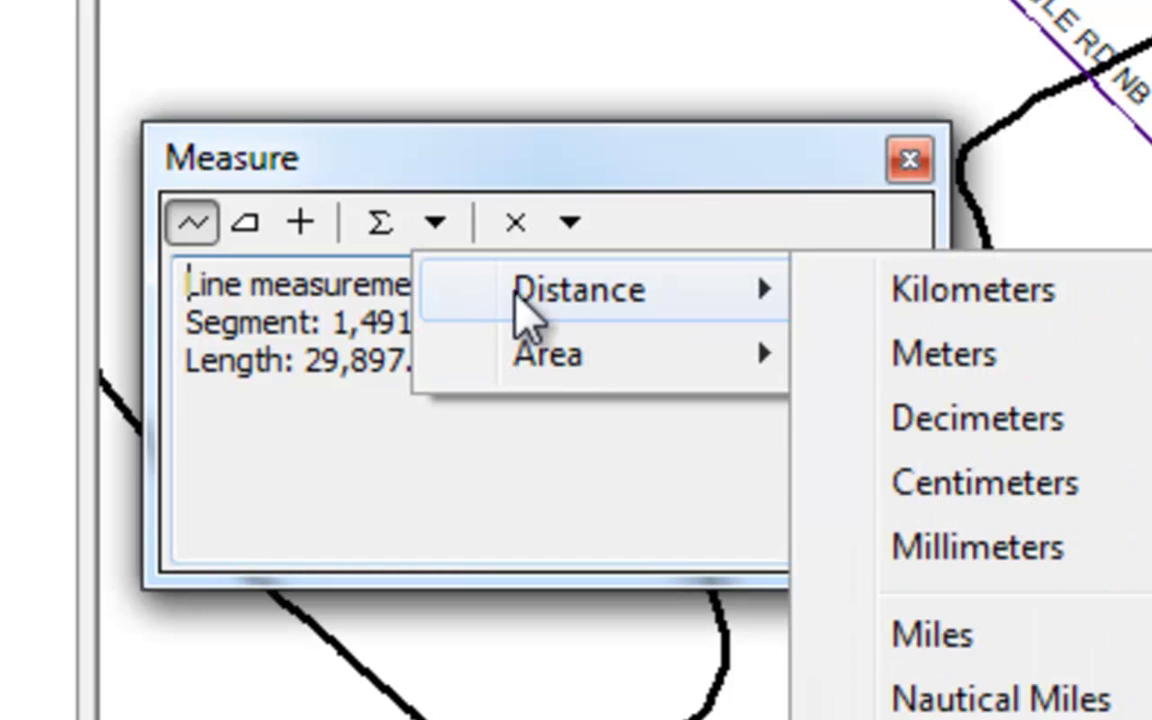
left_click(945, 635)
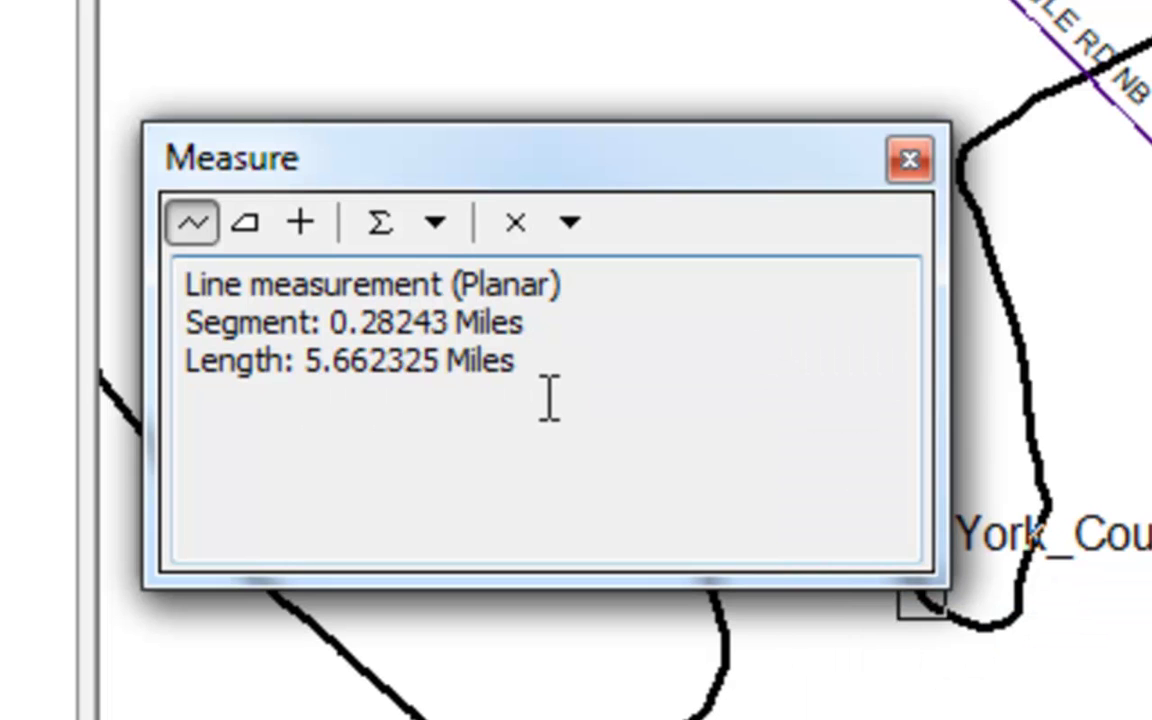
left_click(434, 226)
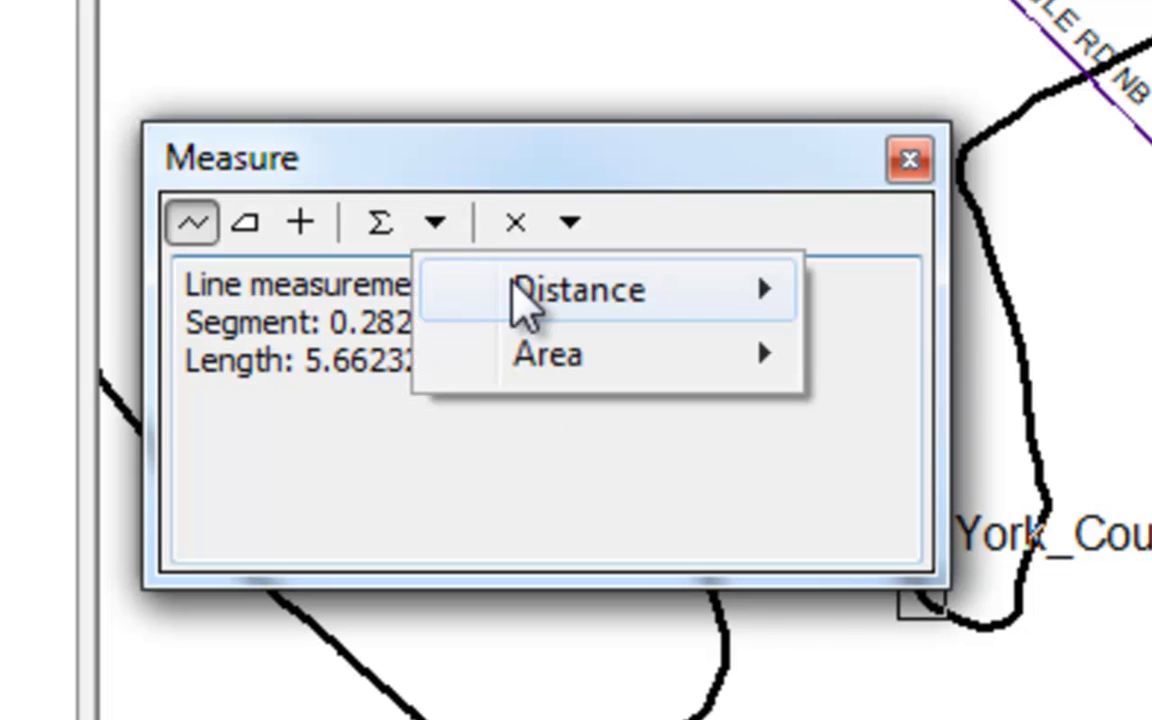
mouse_move(636, 296)
left_click(968, 291)
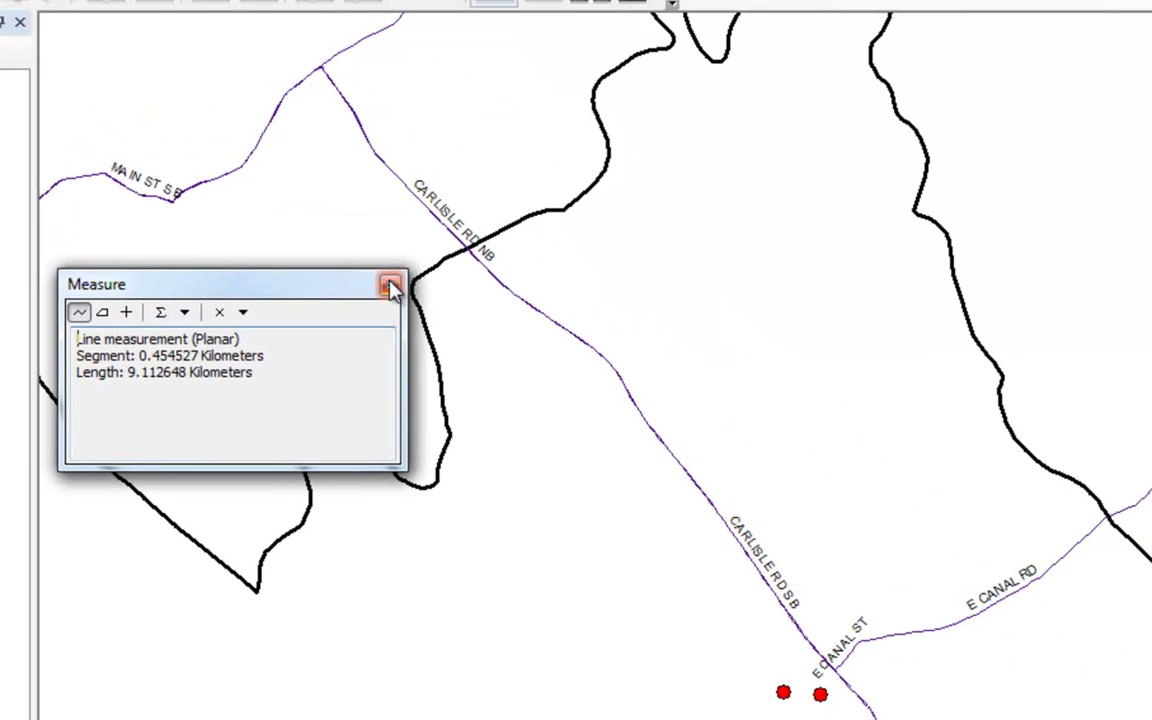
left_click(390, 287)
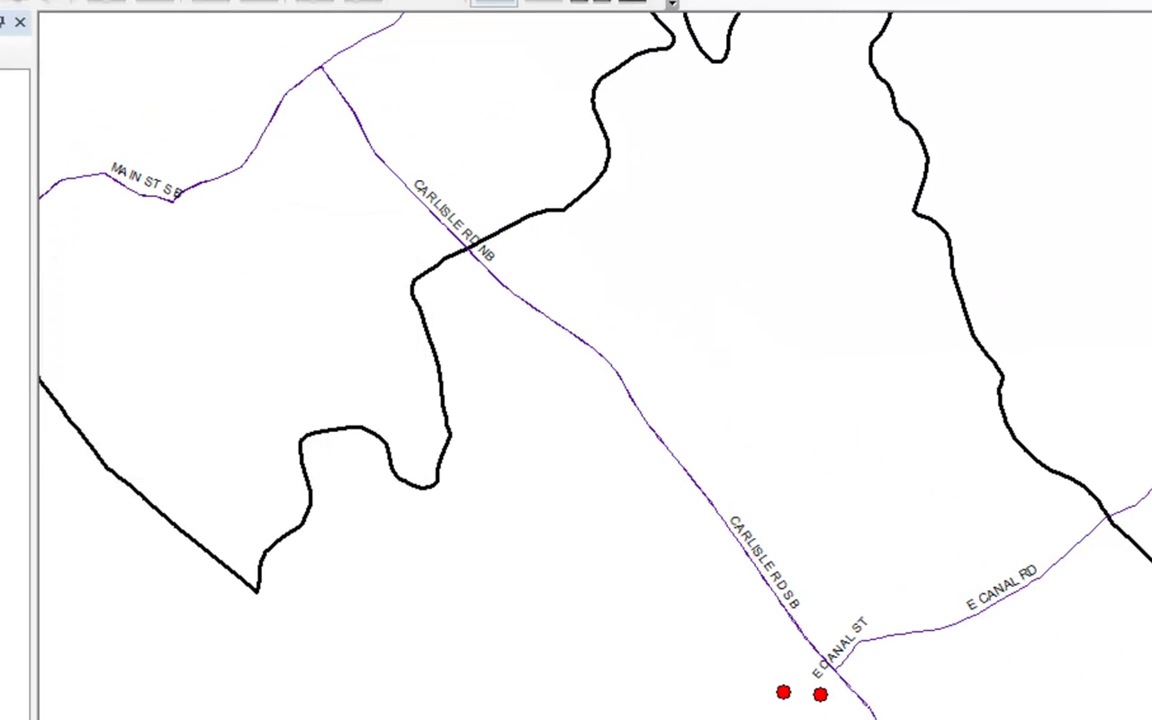
Activate area measurement around the two schools with acres as the area unit, and clear the previous line result
left_click_drag(742, 627, 876, 718)
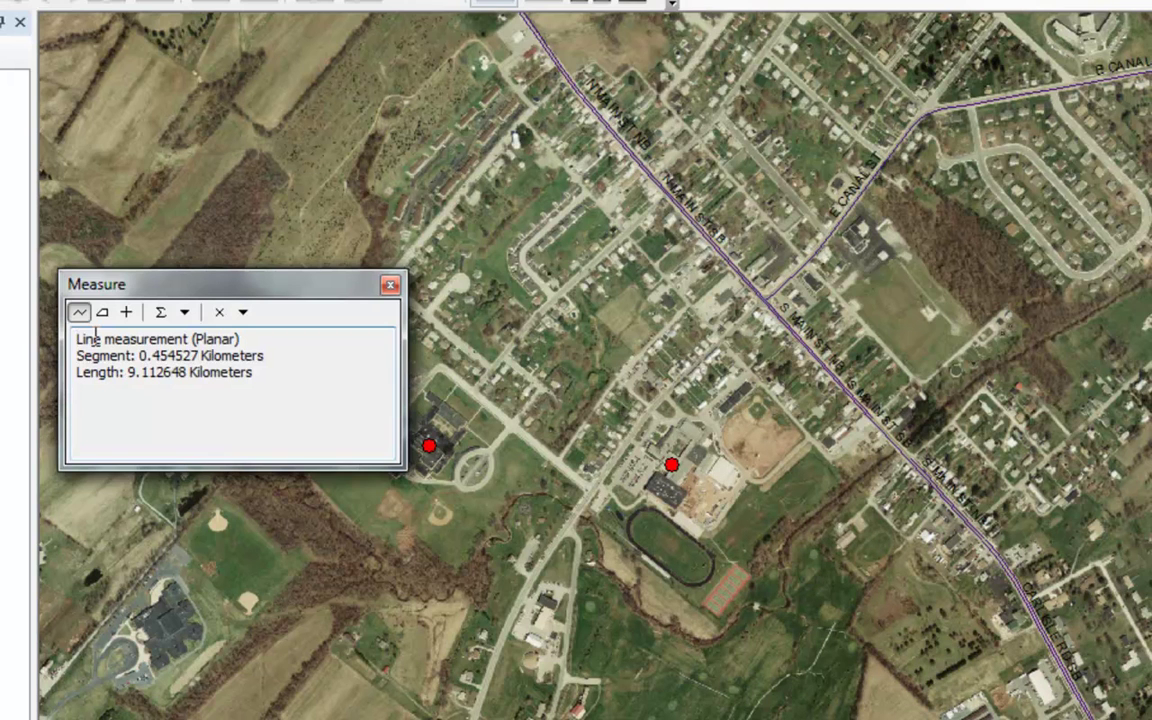
left_click(103, 313)
left_click(184, 312)
mouse_move(218, 345)
mouse_move(237, 373)
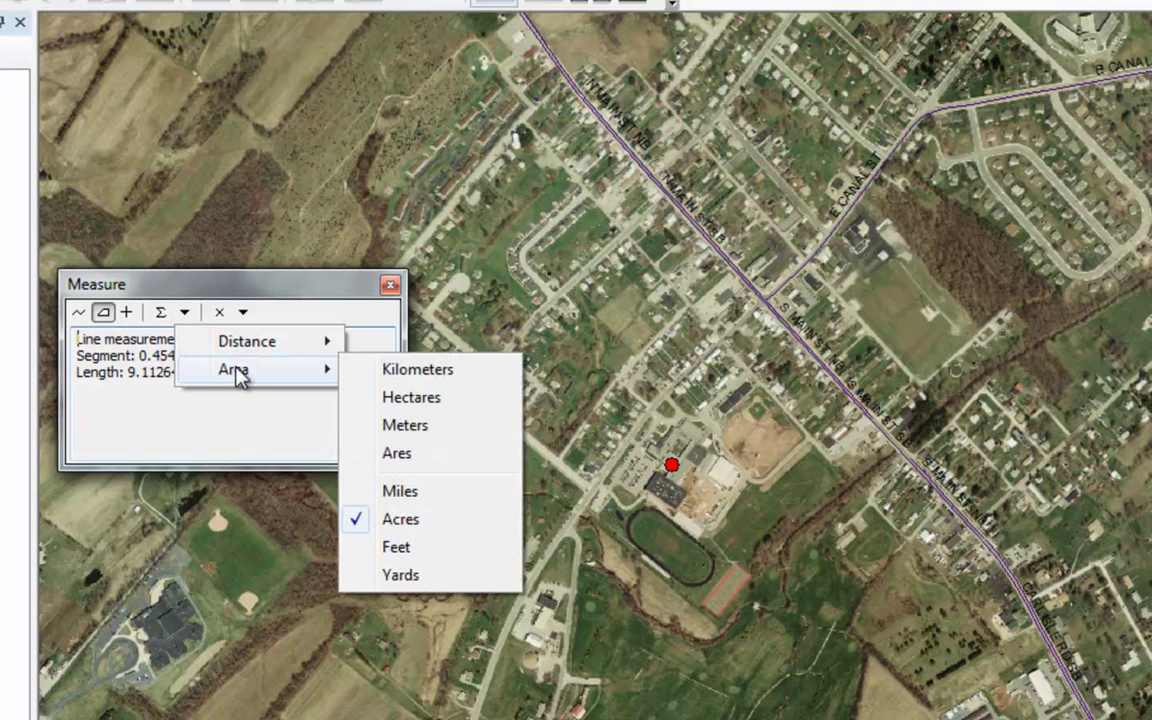
left_click(399, 520)
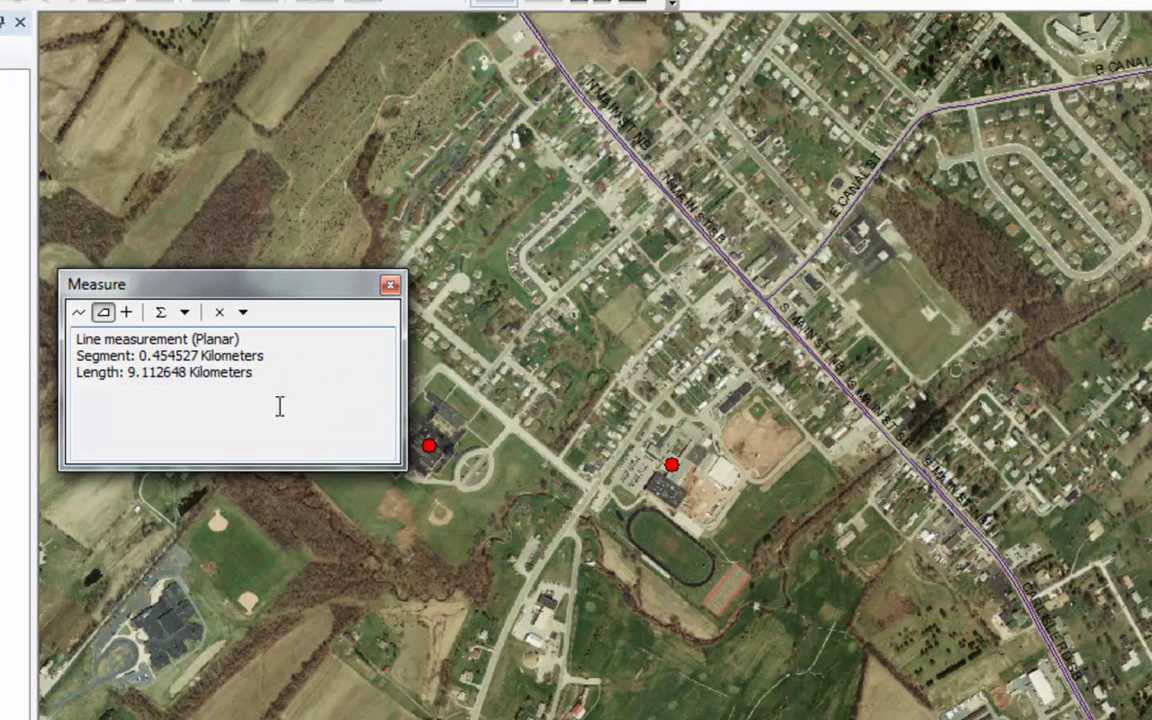
left_click(221, 314)
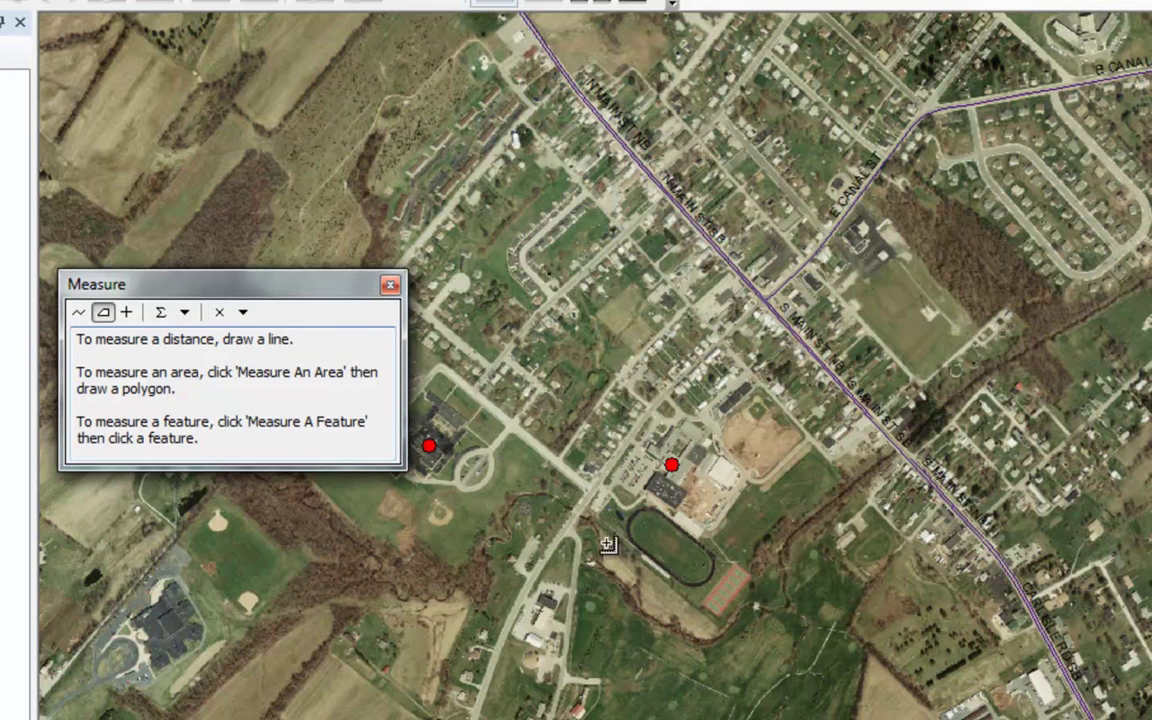
Measure the area of the eastern school's grounds by outlining the track, playing fields and buildings with a polygon
left_click(587, 518)
left_click(612, 543)
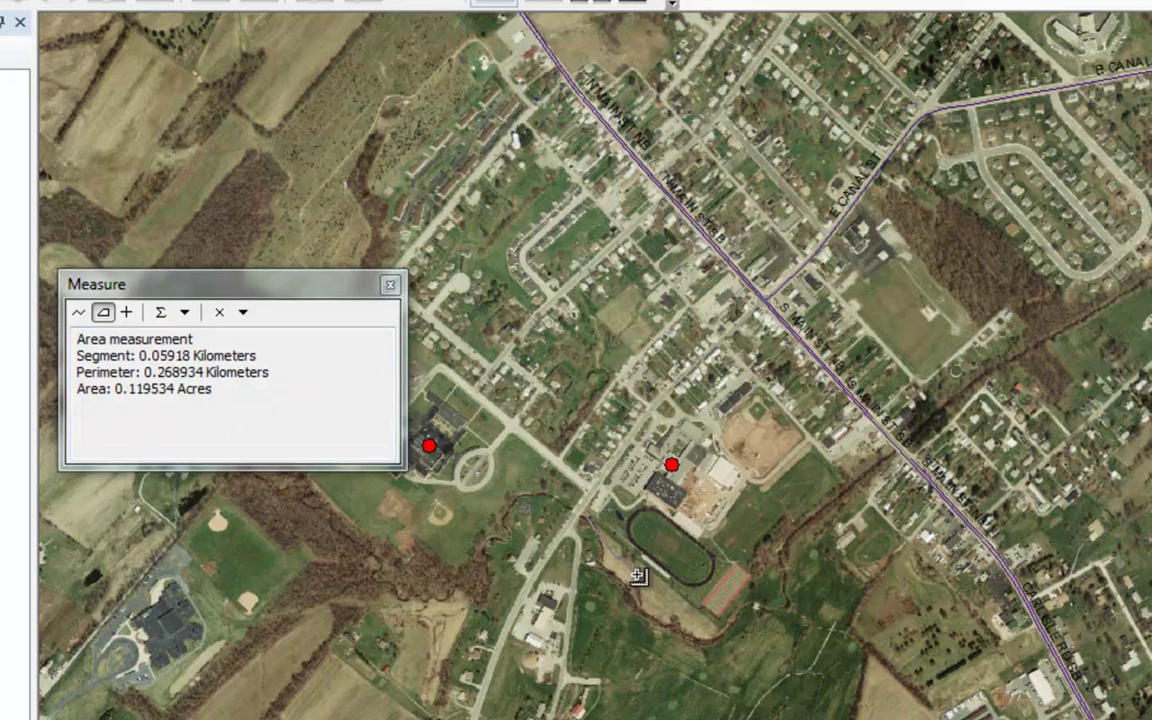
left_click(697, 545)
left_click(841, 479)
left_click(766, 386)
left_click(718, 412)
left_click(675, 406)
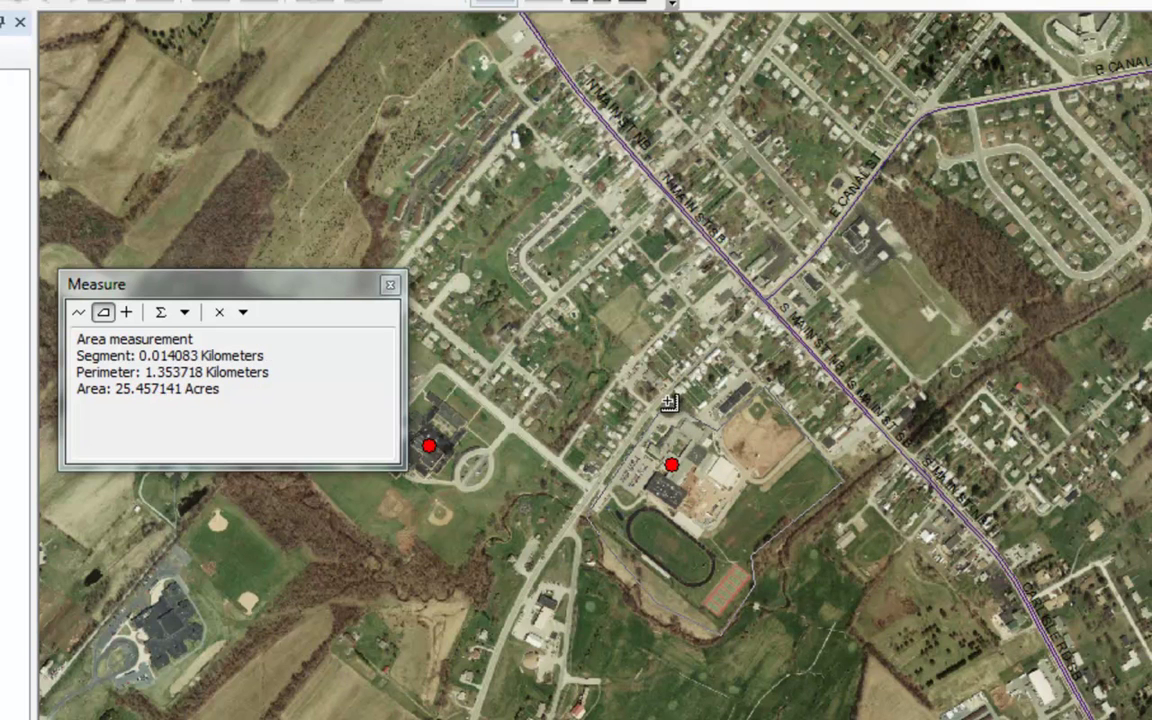
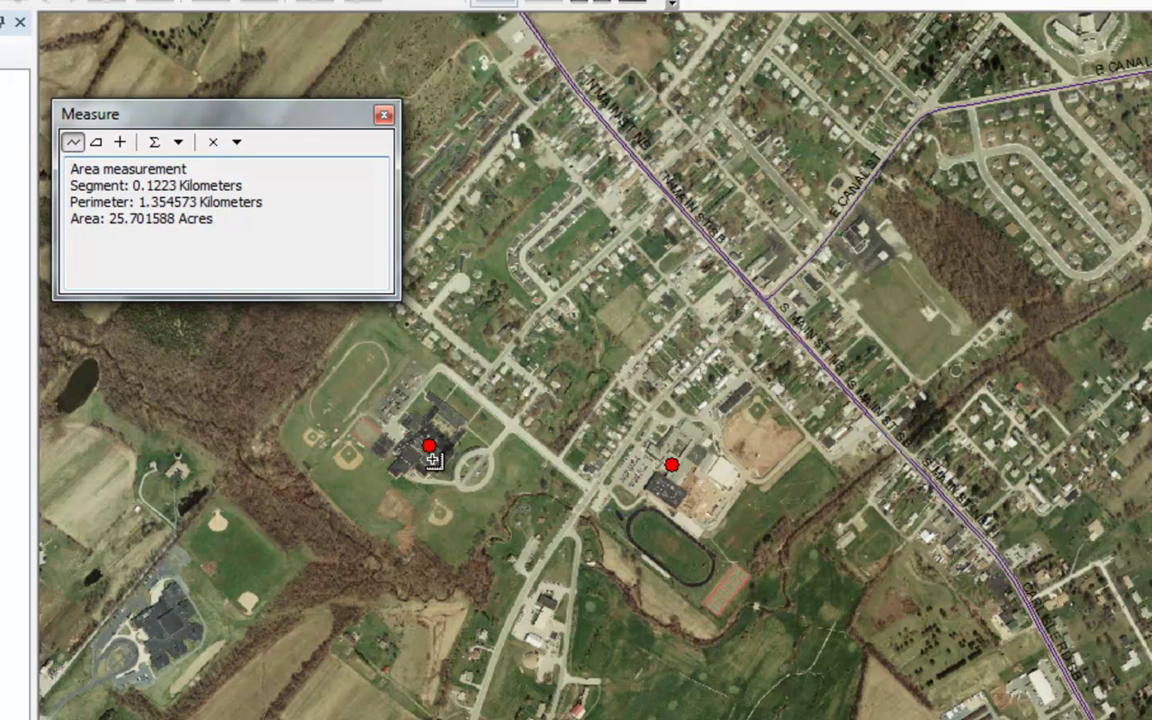
Measure the straight-line distance between the two school points, and measure the eastern school point as a feature
left_click(429, 446)
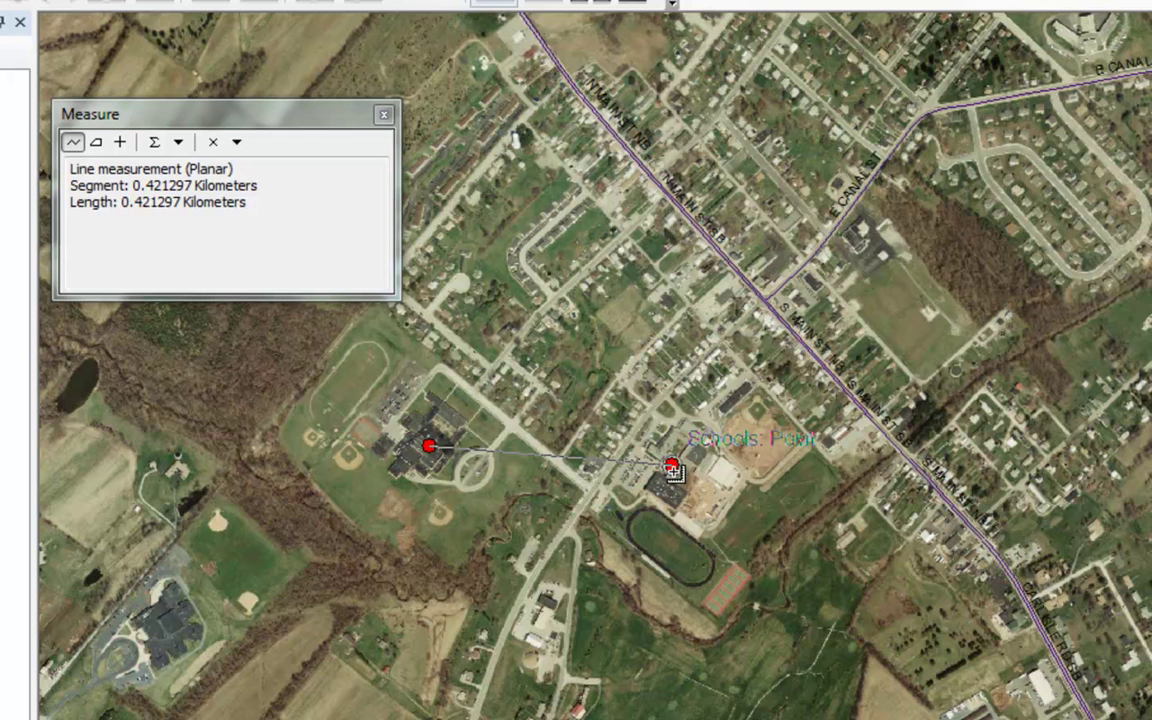
left_click(126, 244)
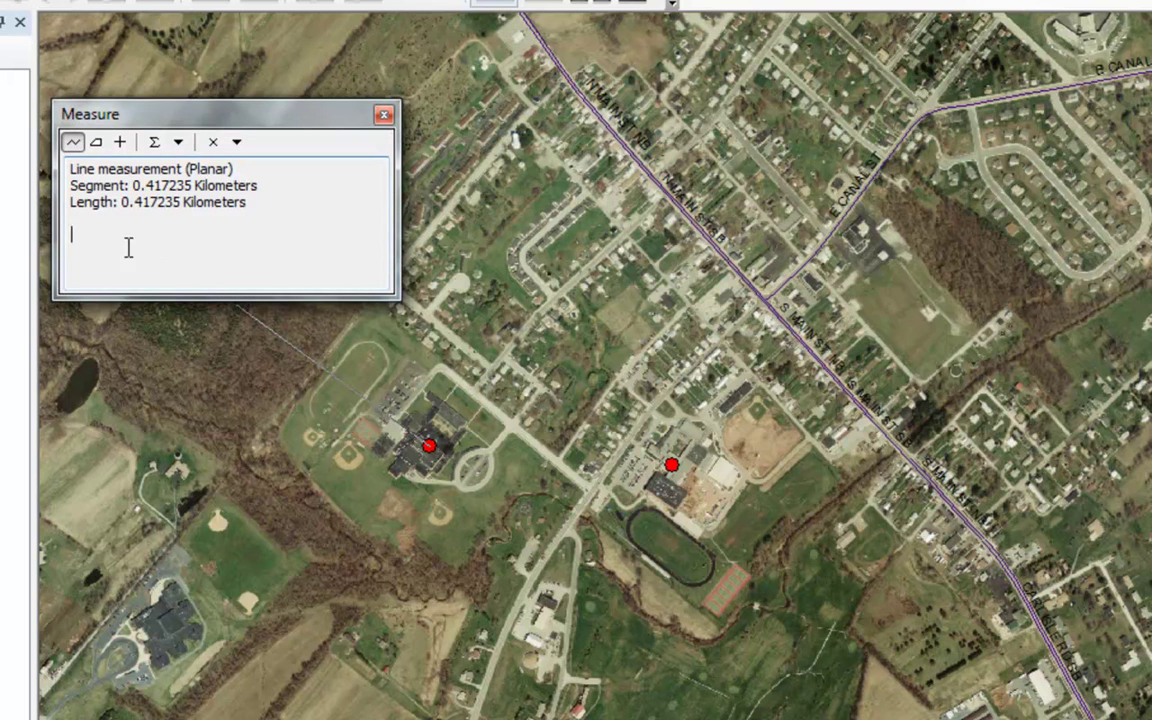
left_click(119, 146)
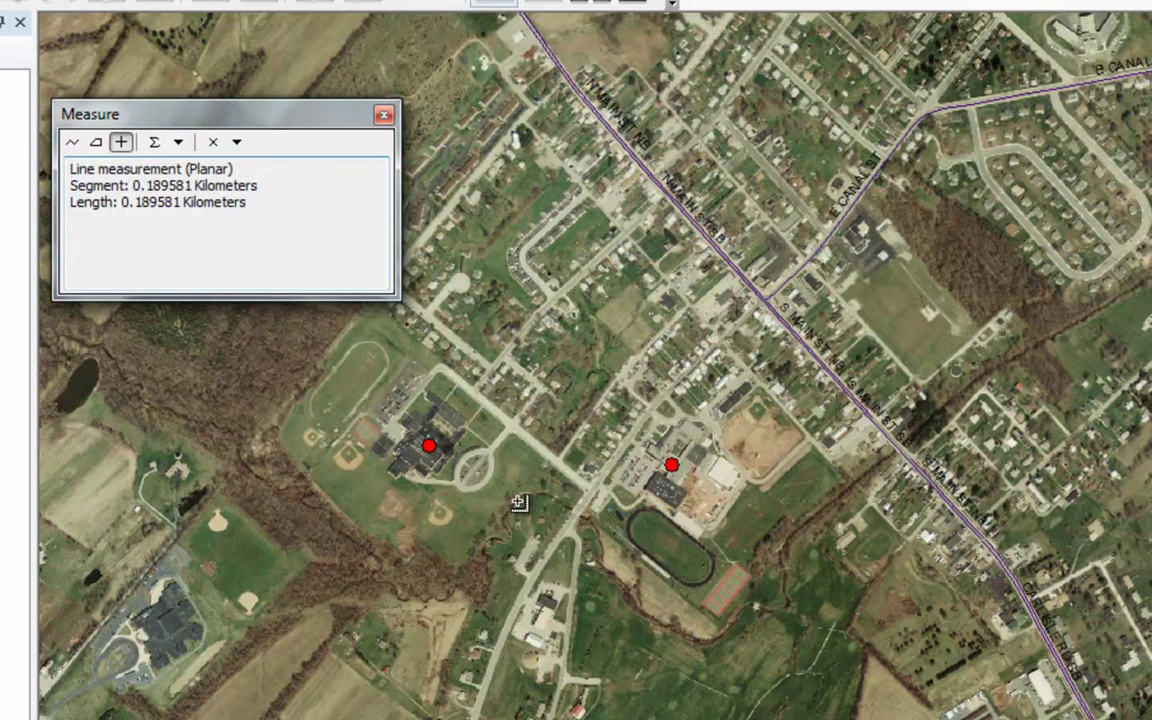
left_click(283, 368)
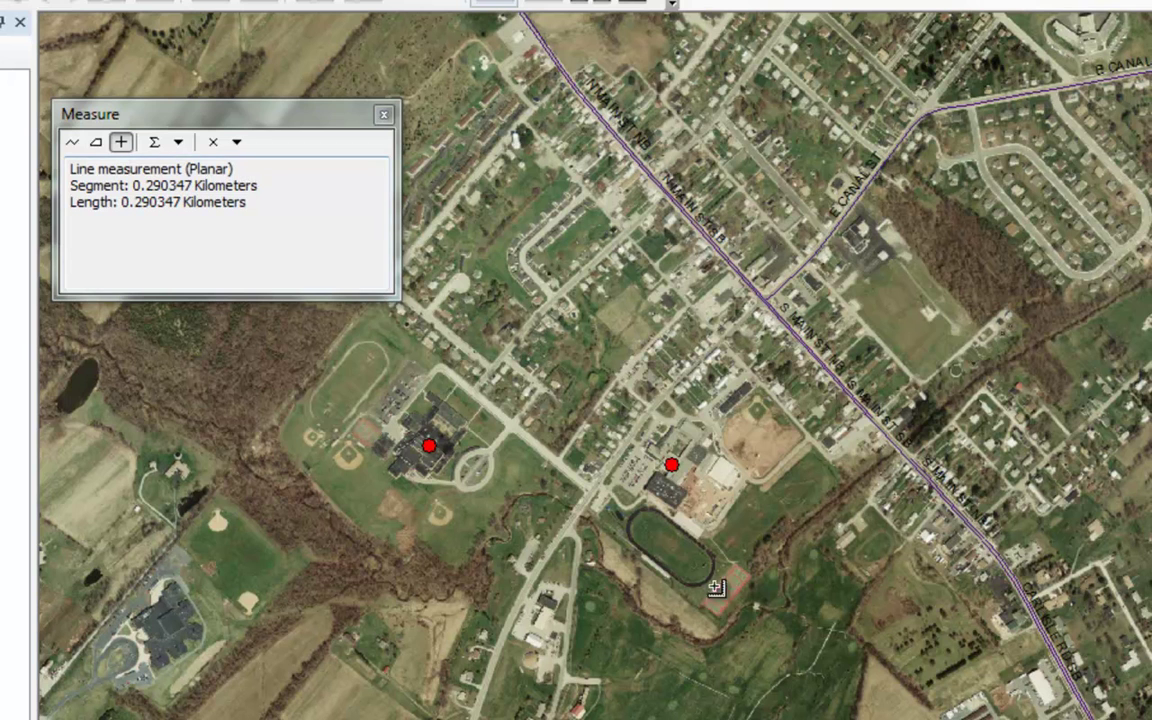
left_click(673, 468)
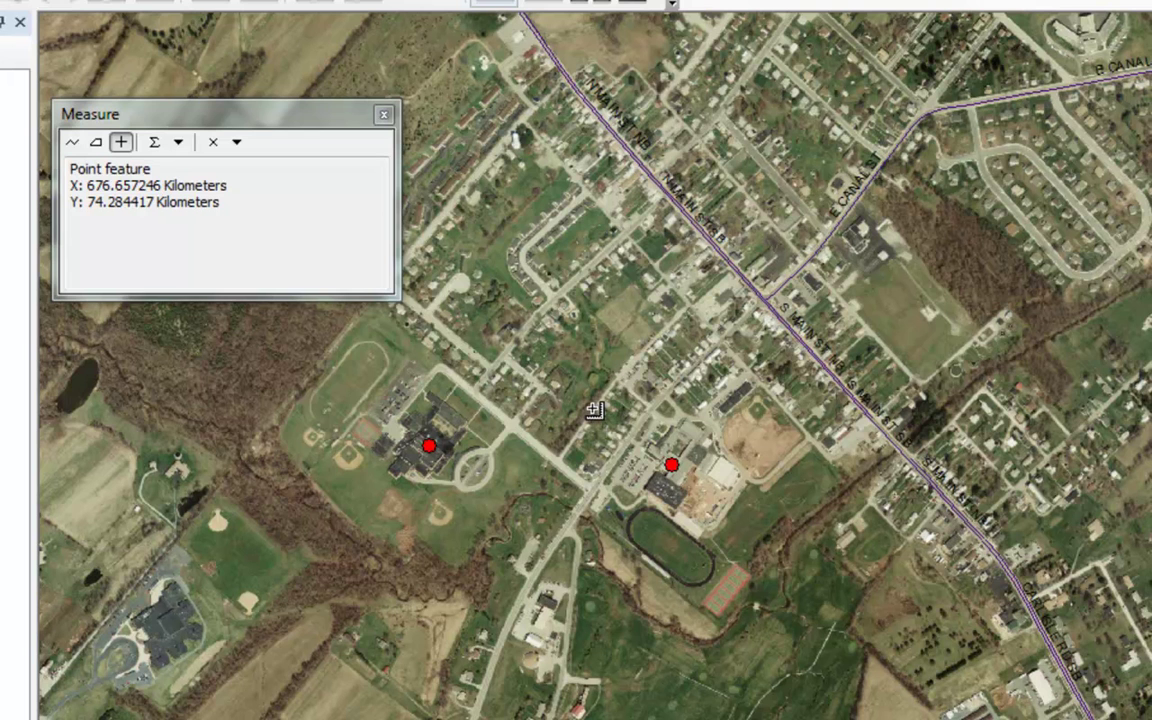
Set the measurement distance unit to feet and measure the E Canal St road segment near S Main St as a feature
left_click(178, 143)
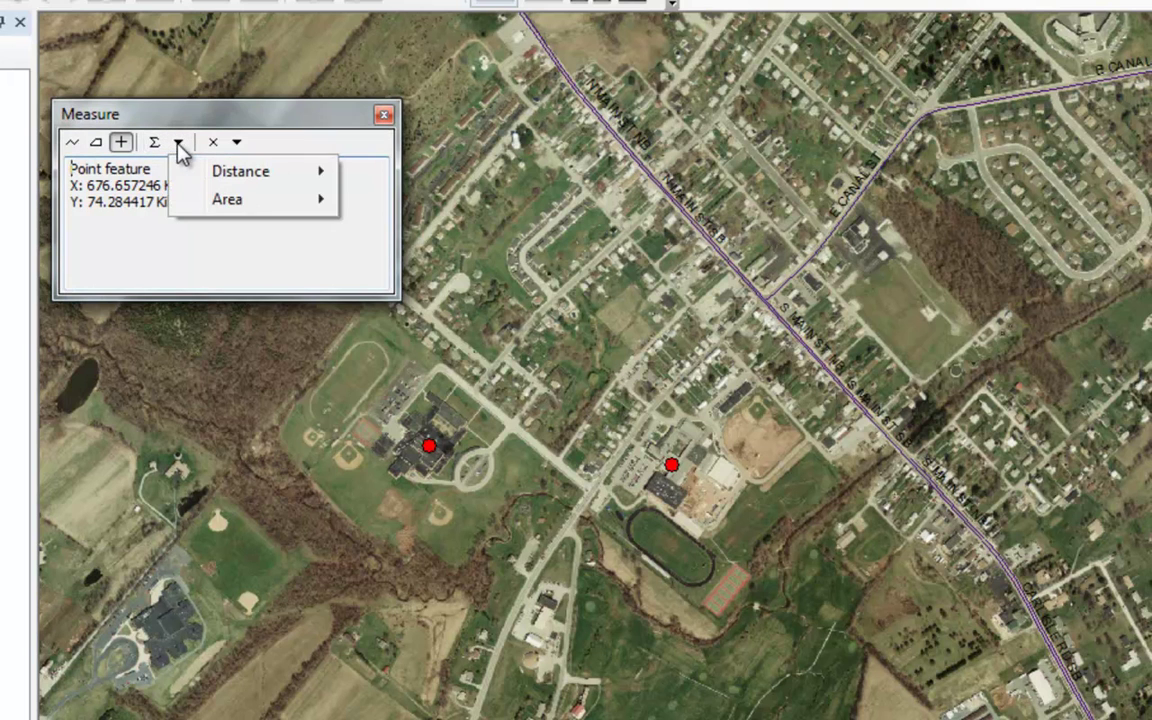
mouse_move(208, 173)
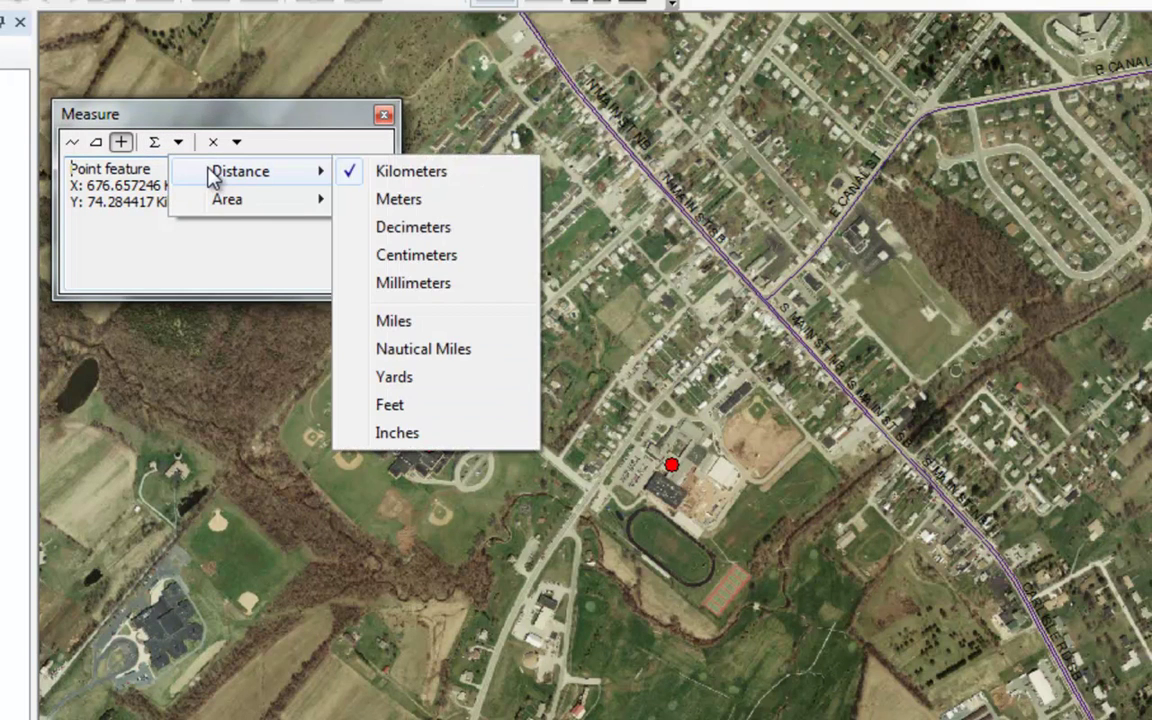
left_click(420, 414)
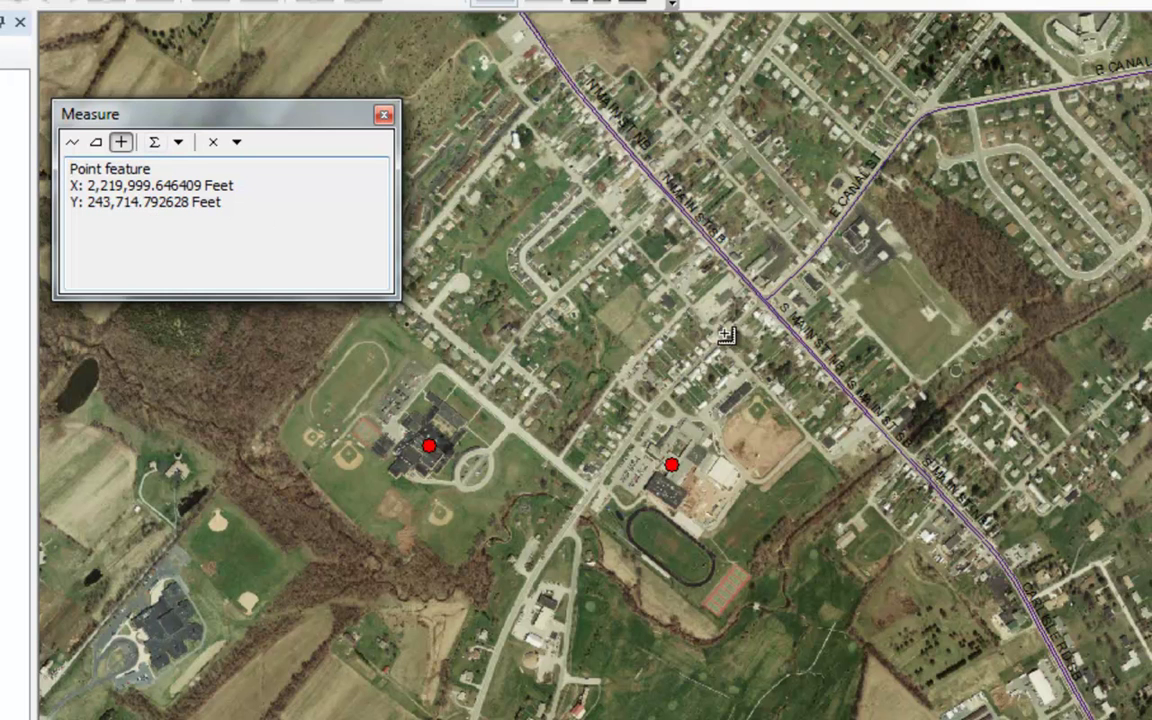
left_click(795, 284)
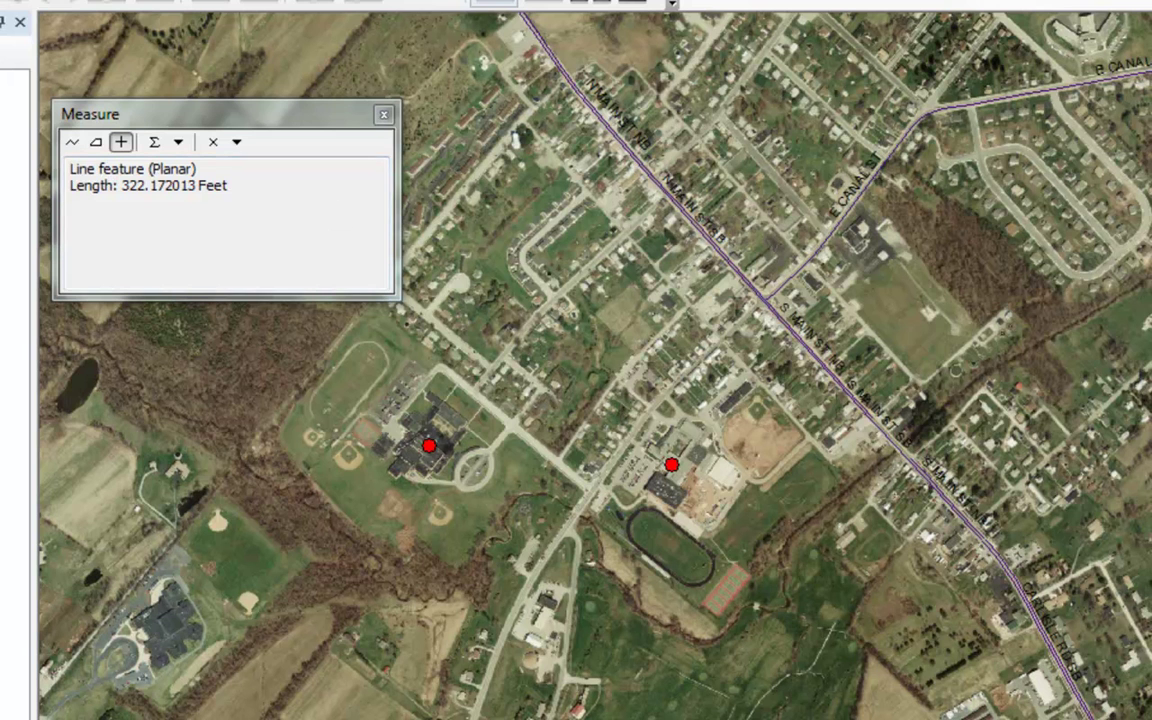
Close the Measuring map and, in the next map, zoom to the extent of the small dark gray layer inside the county
key("alt+F4")
left_click(442, 365)
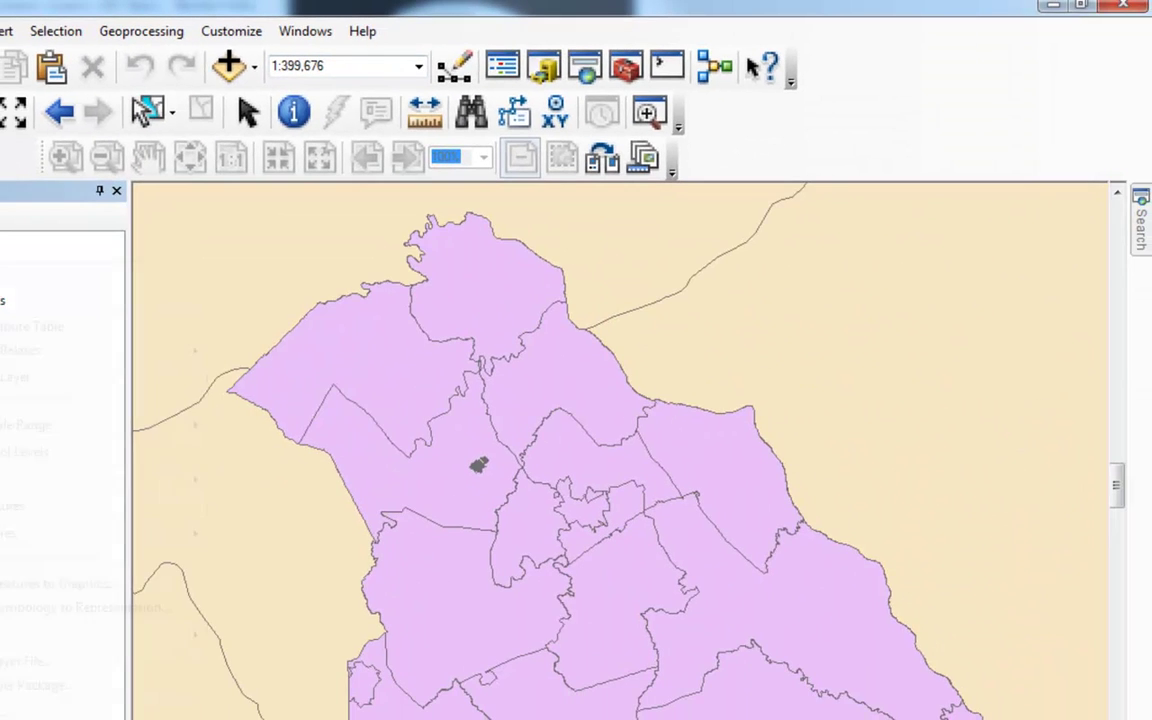
left_click(20, 376)
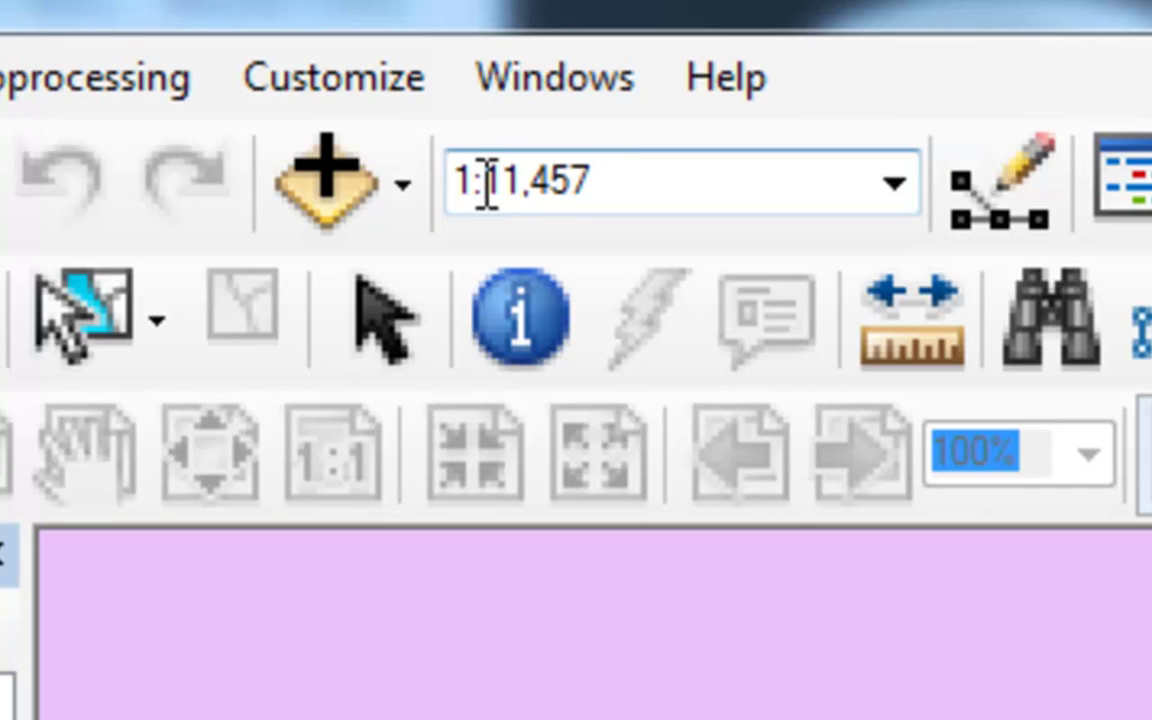
Set the map scale to 1:2,400
left_click(617, 182)
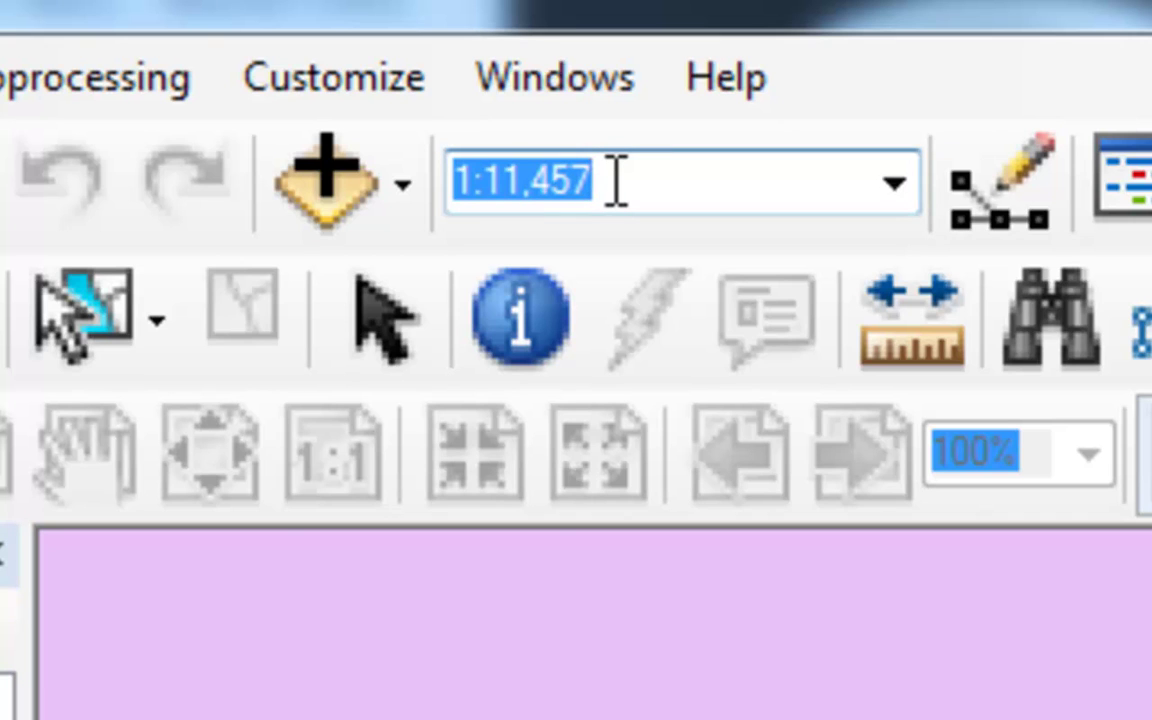
type("2400")
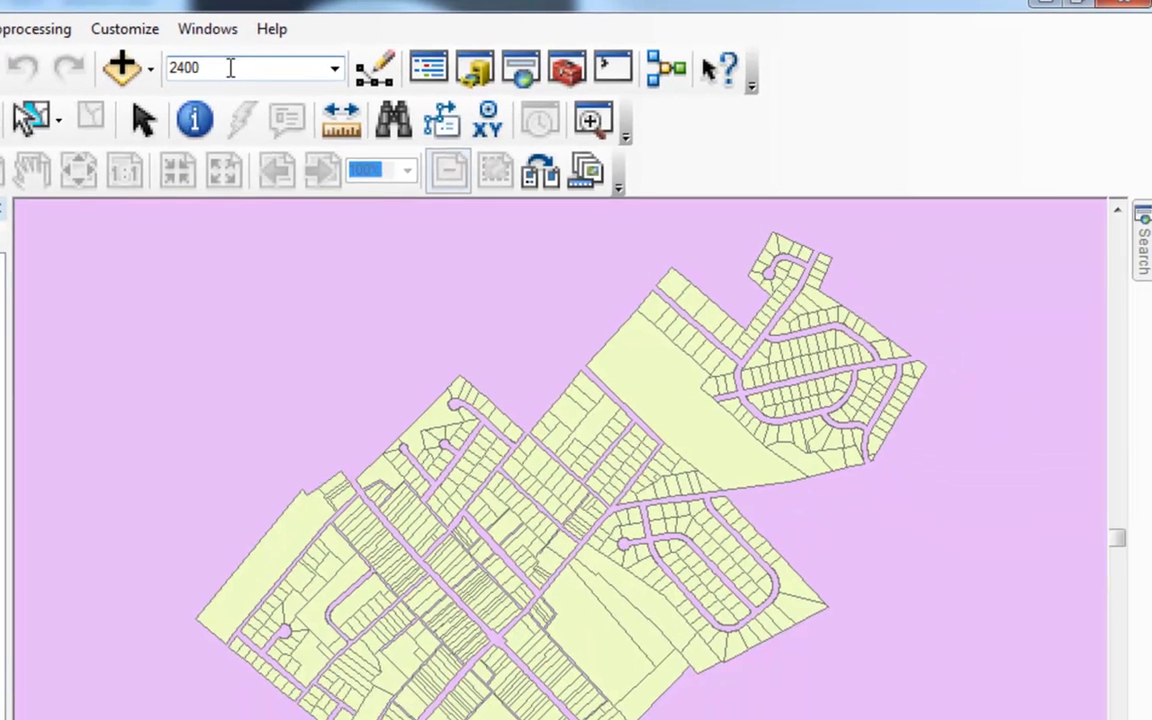
key("Return")
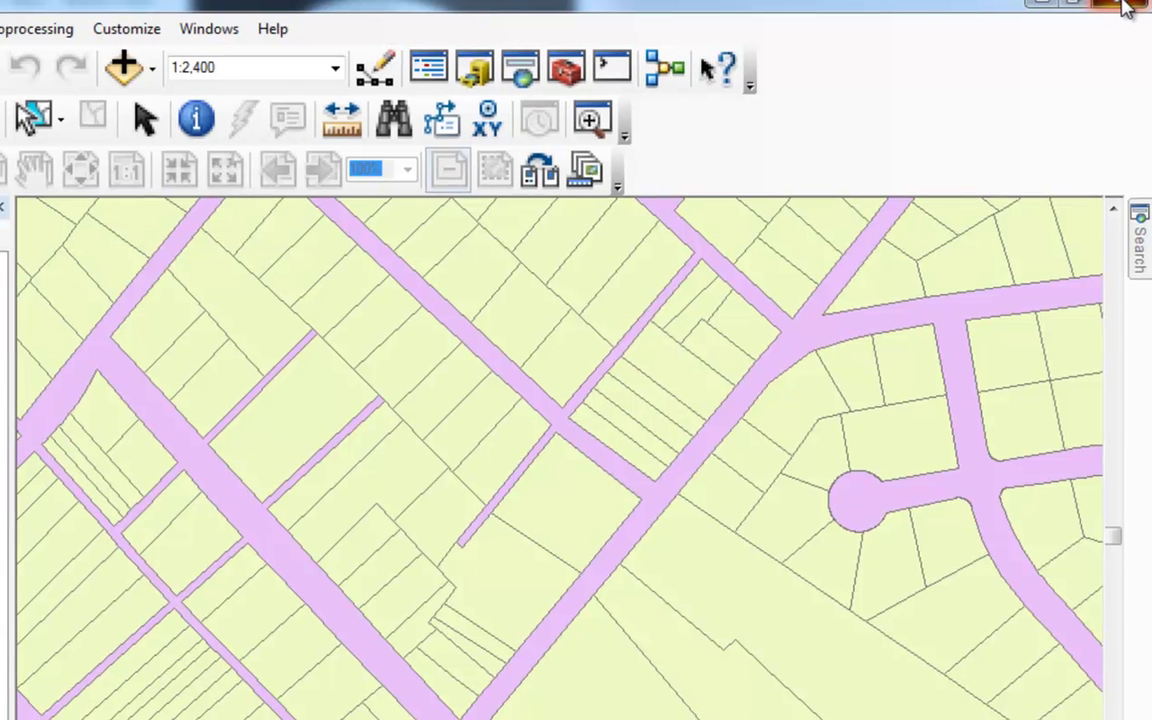
Close the Map Scale map without saving changes and open Map Scale NMAS.mxd
left_click(1125, 8)
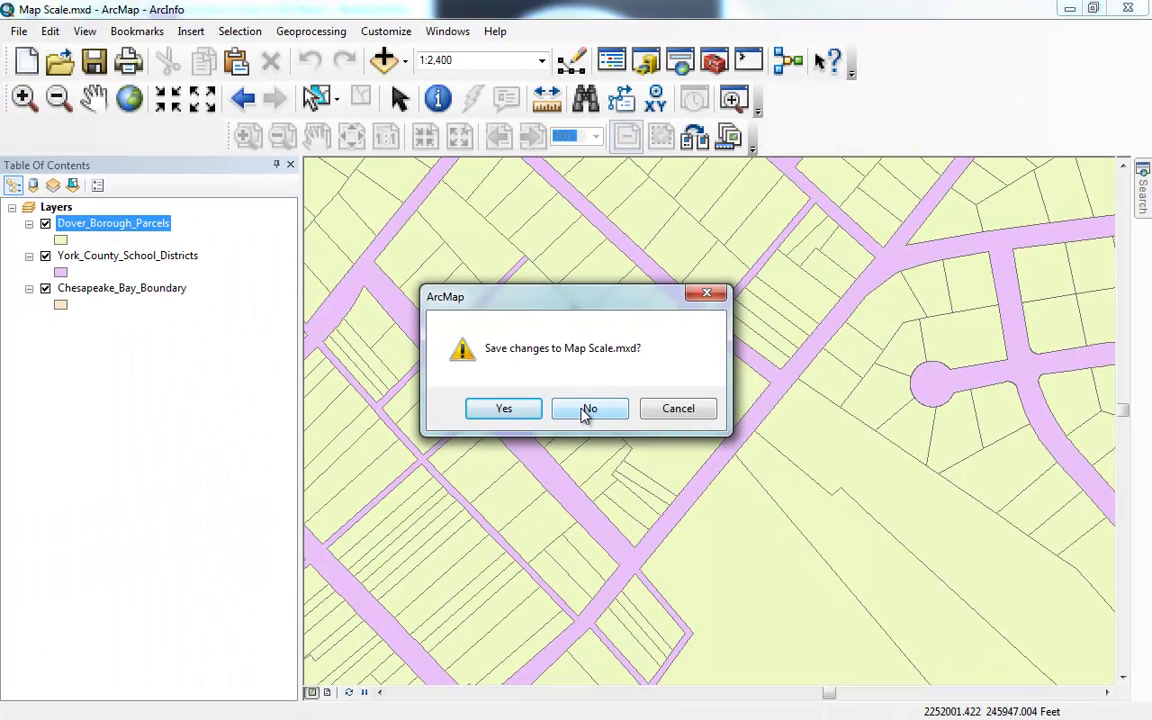
left_click(586, 412)
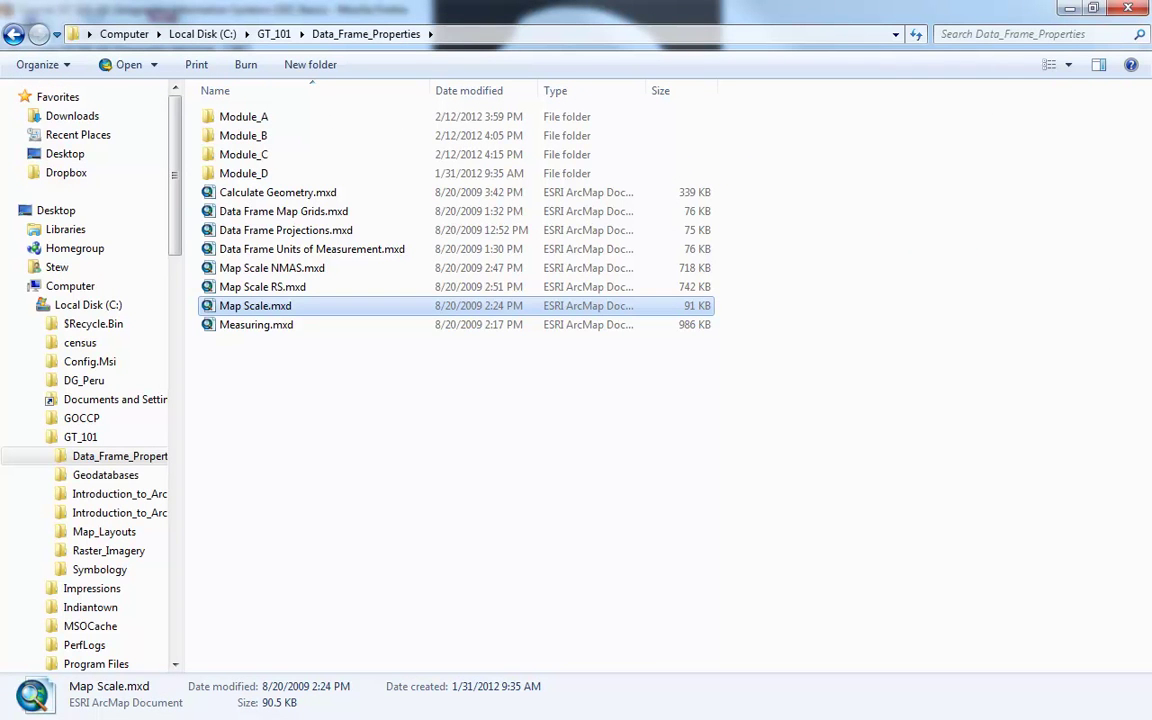
left_click(240, 276)
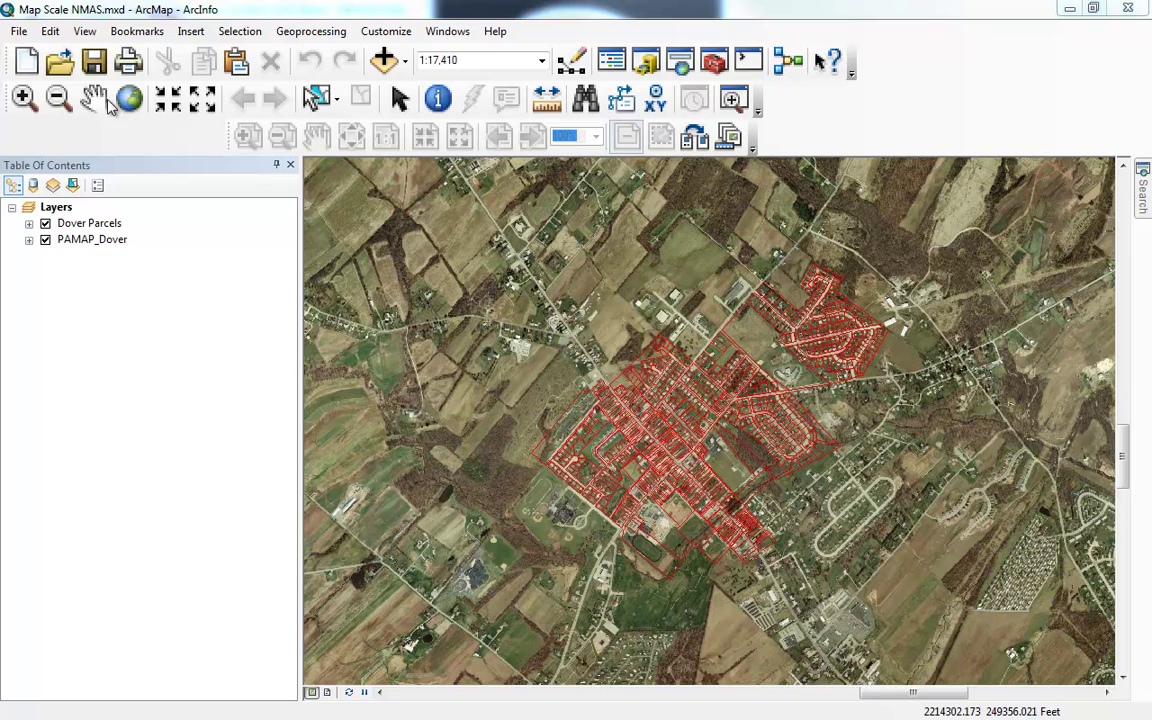
Measure a straight-line distance in feet from the parcel corner at the road junction in the northeastern subdivision, and close the measurement window
left_click(24, 97)
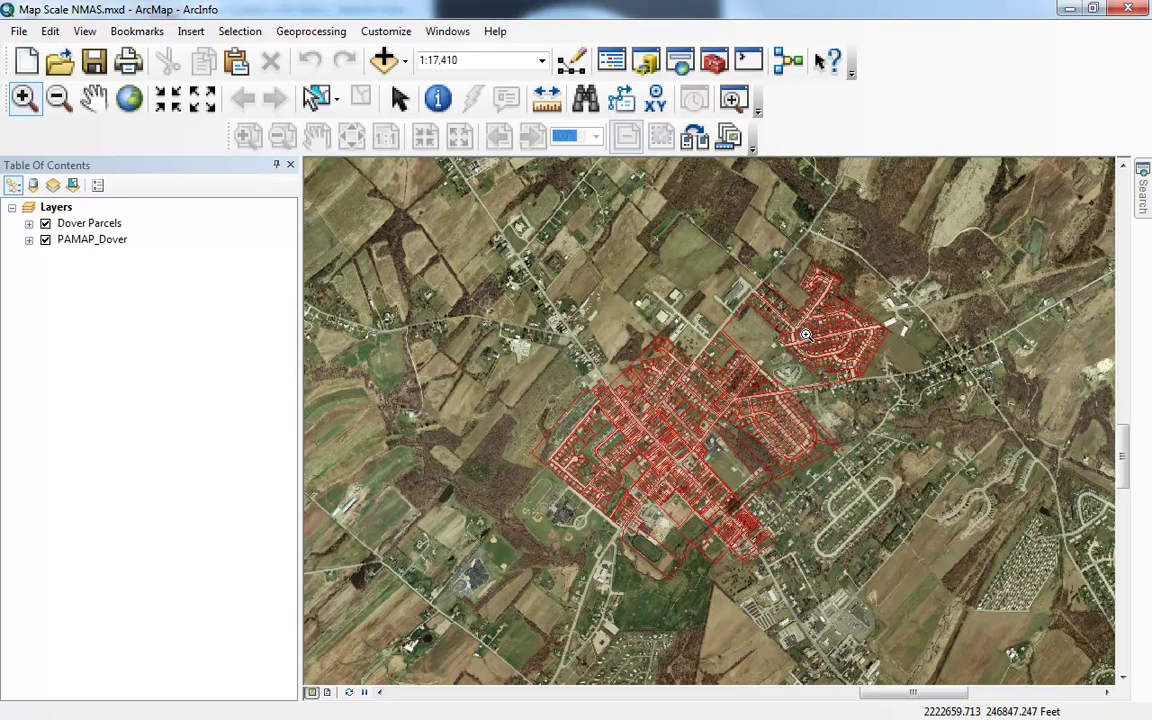
left_click_drag(785, 315, 832, 353)
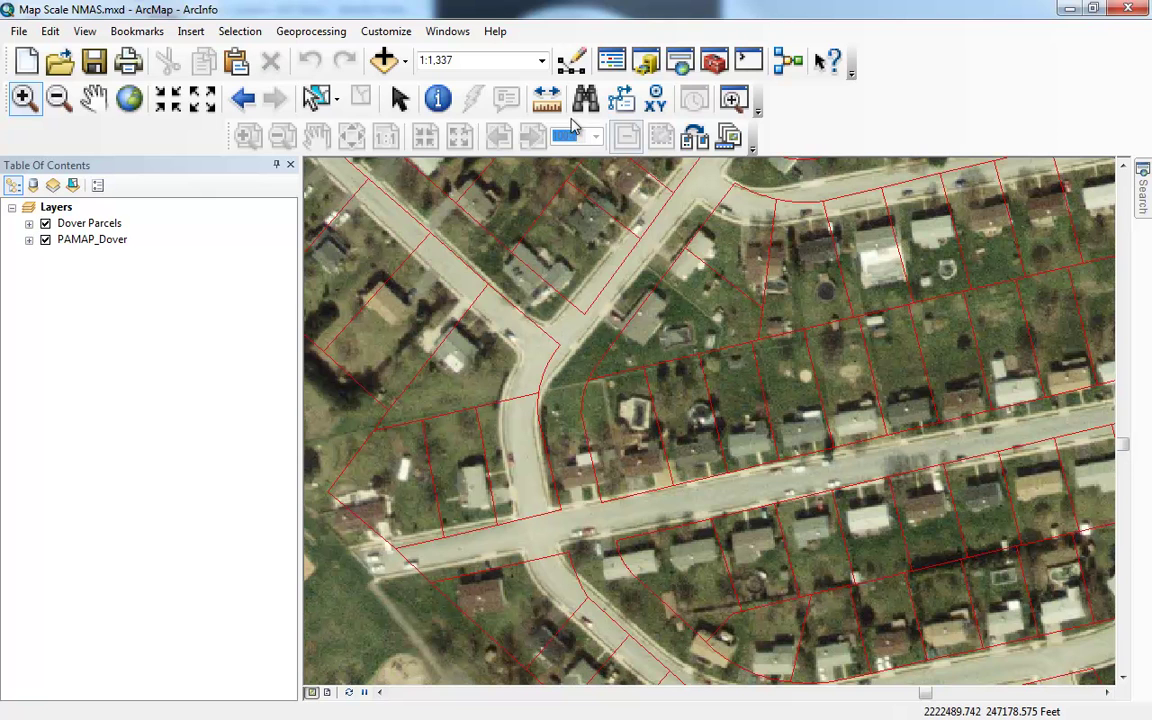
left_click(544, 100)
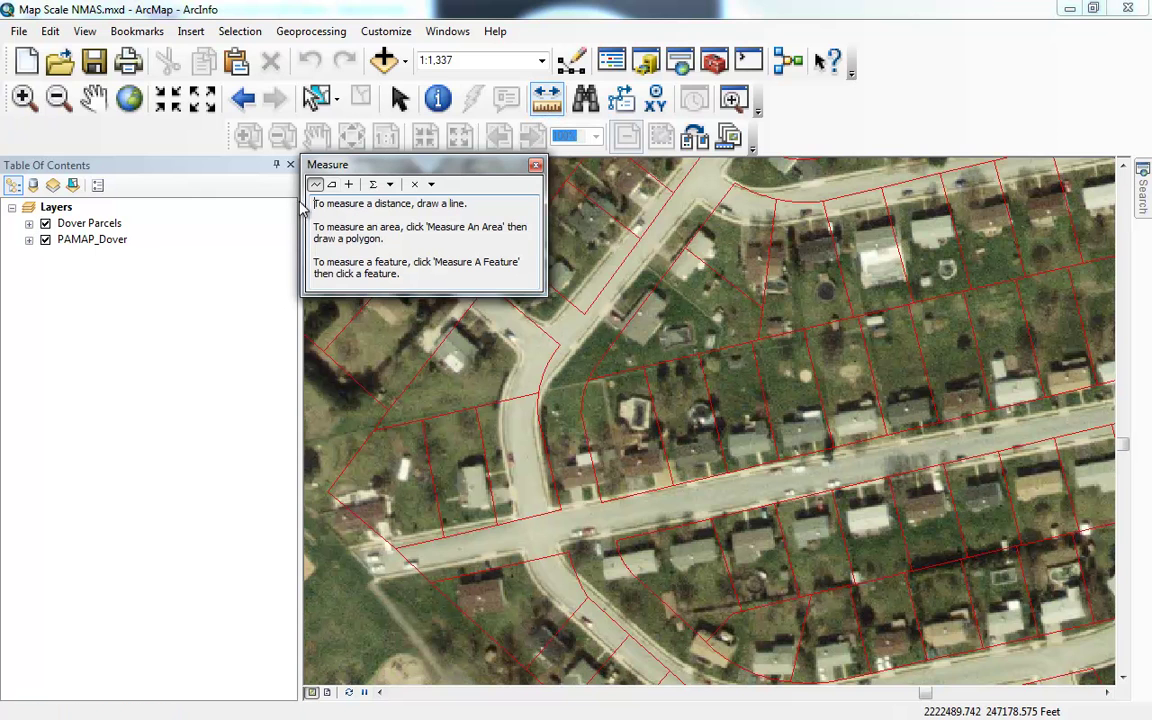
left_click(389, 184)
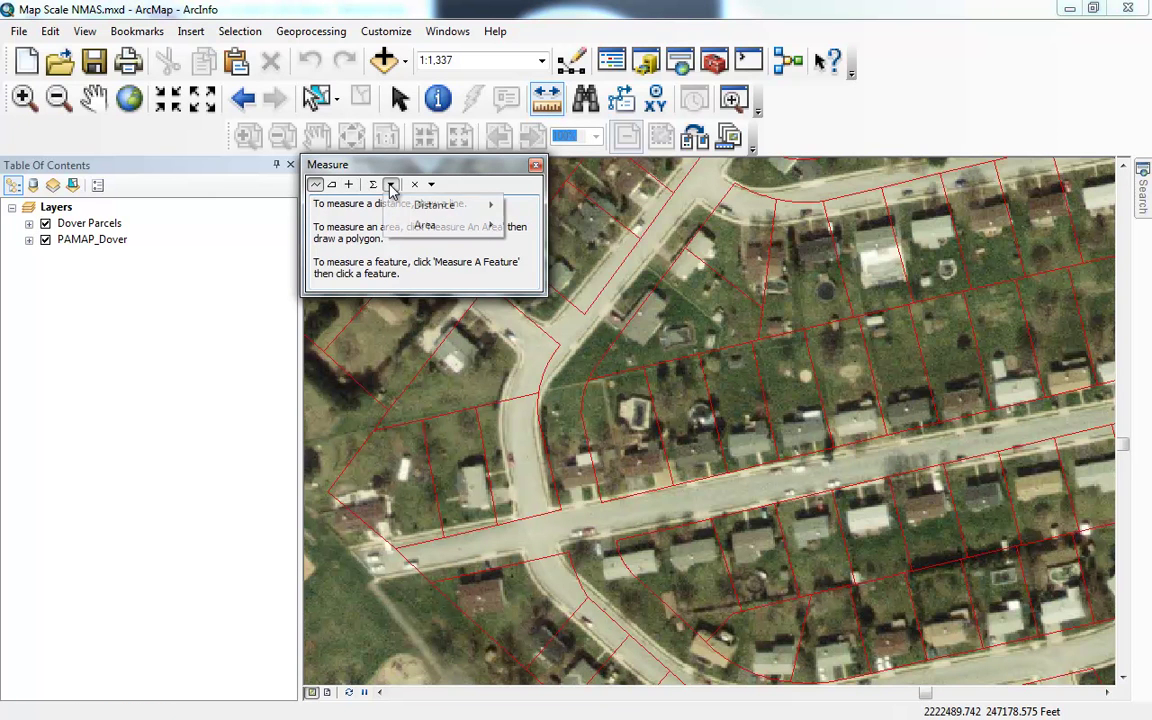
mouse_move(418, 210)
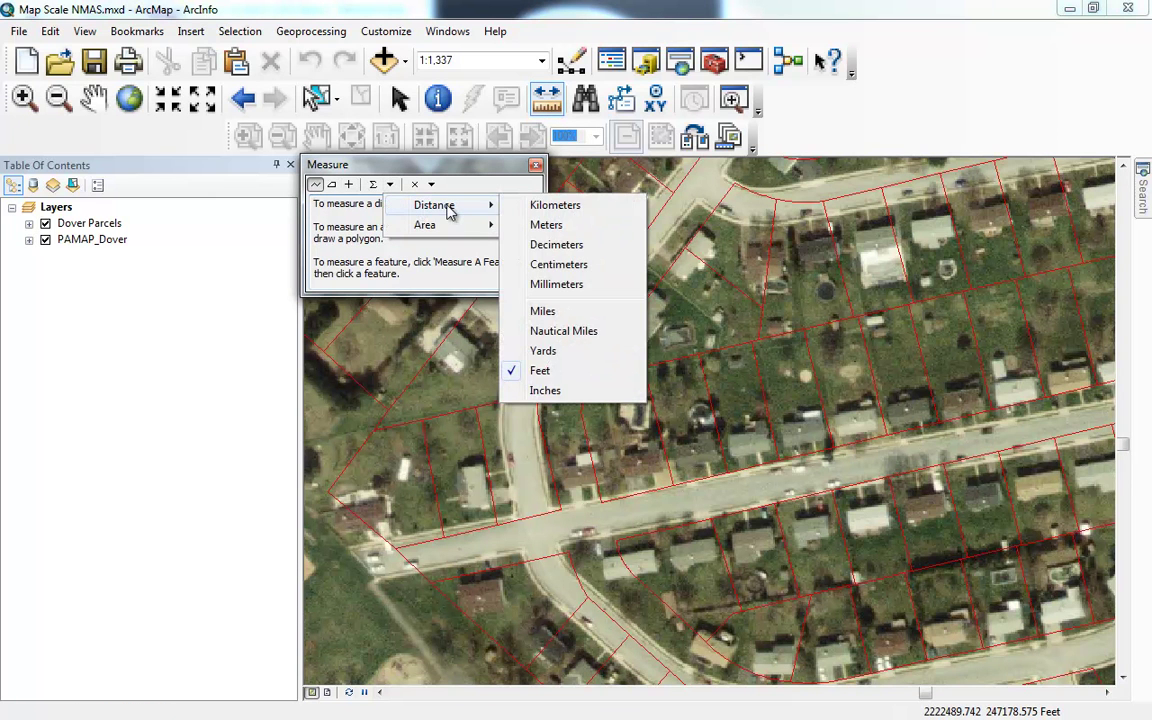
left_click(315, 187)
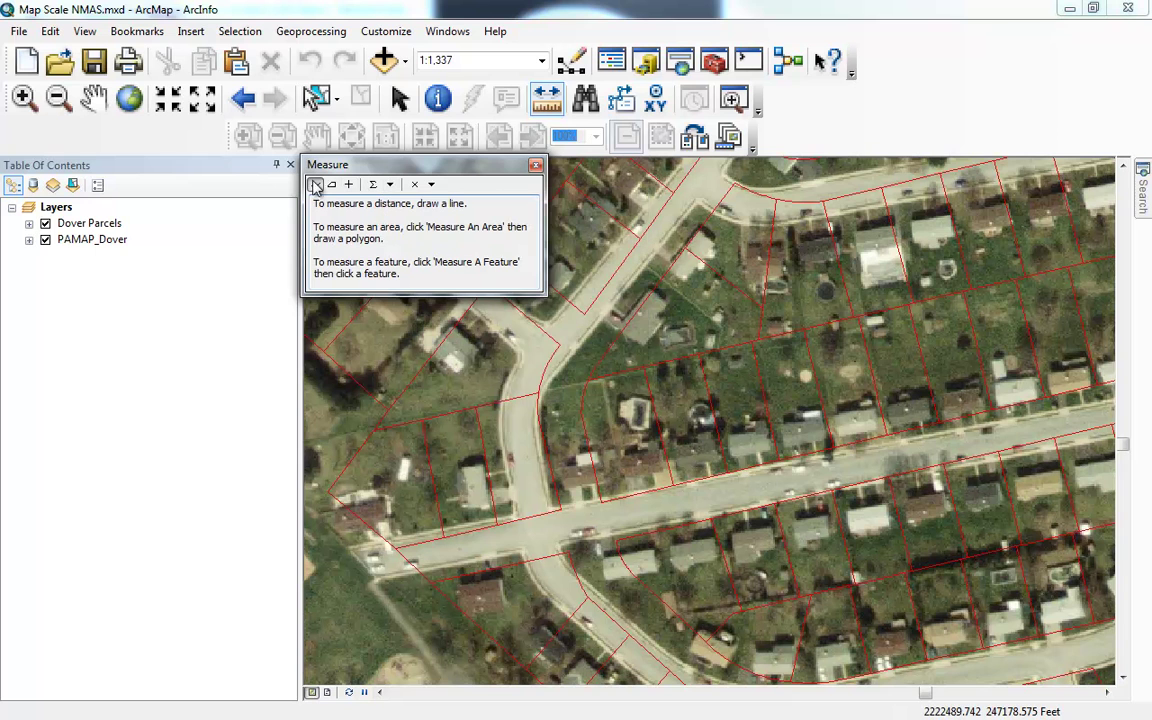
left_click(556, 347)
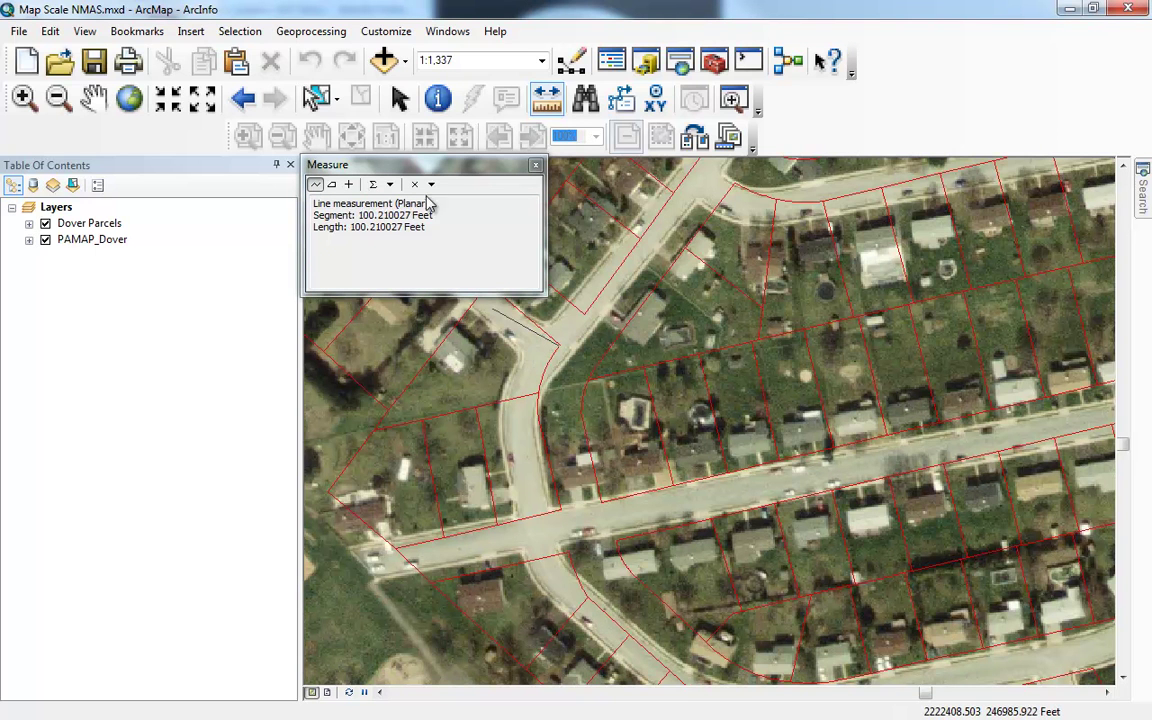
left_click(536, 164)
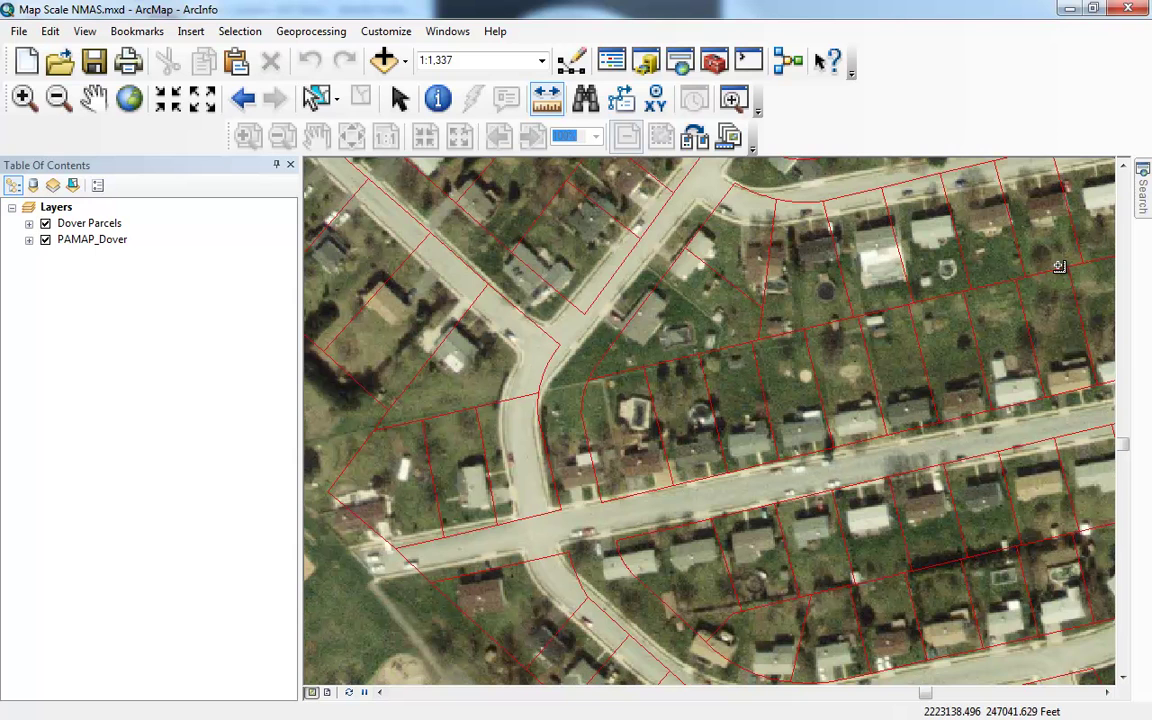
Close the Map Scale NMAS map without saving changes and open Map Scale RS.mxd
left_click(1130, 10)
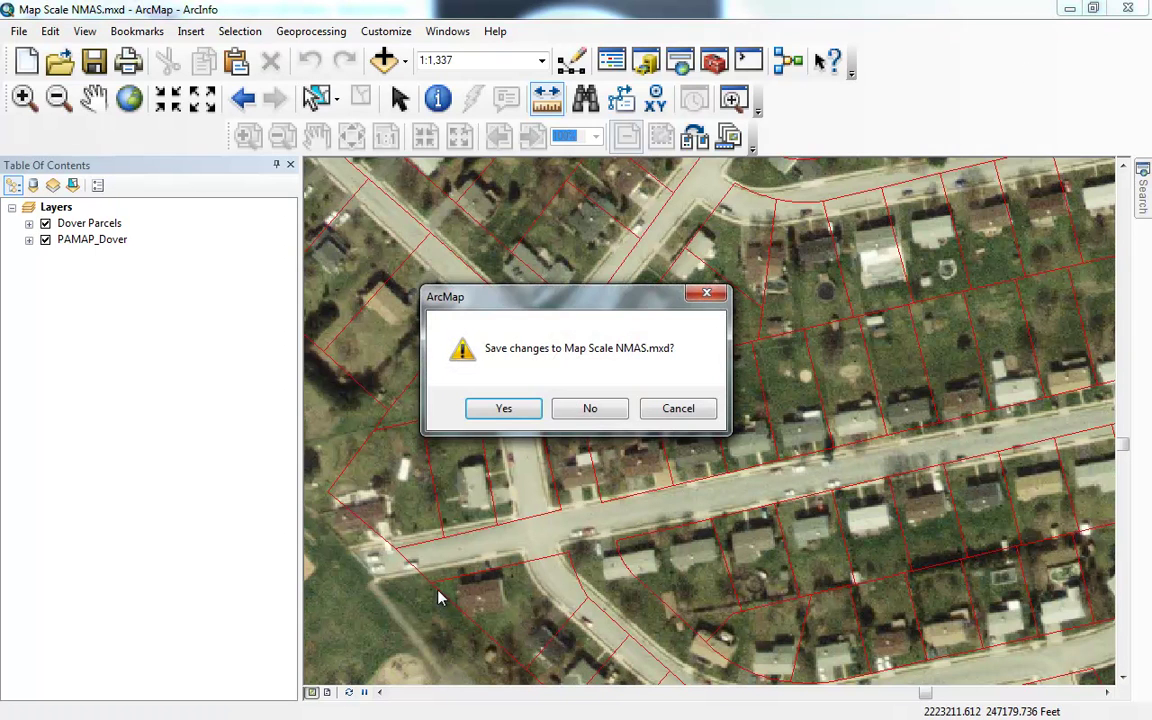
left_click(588, 410)
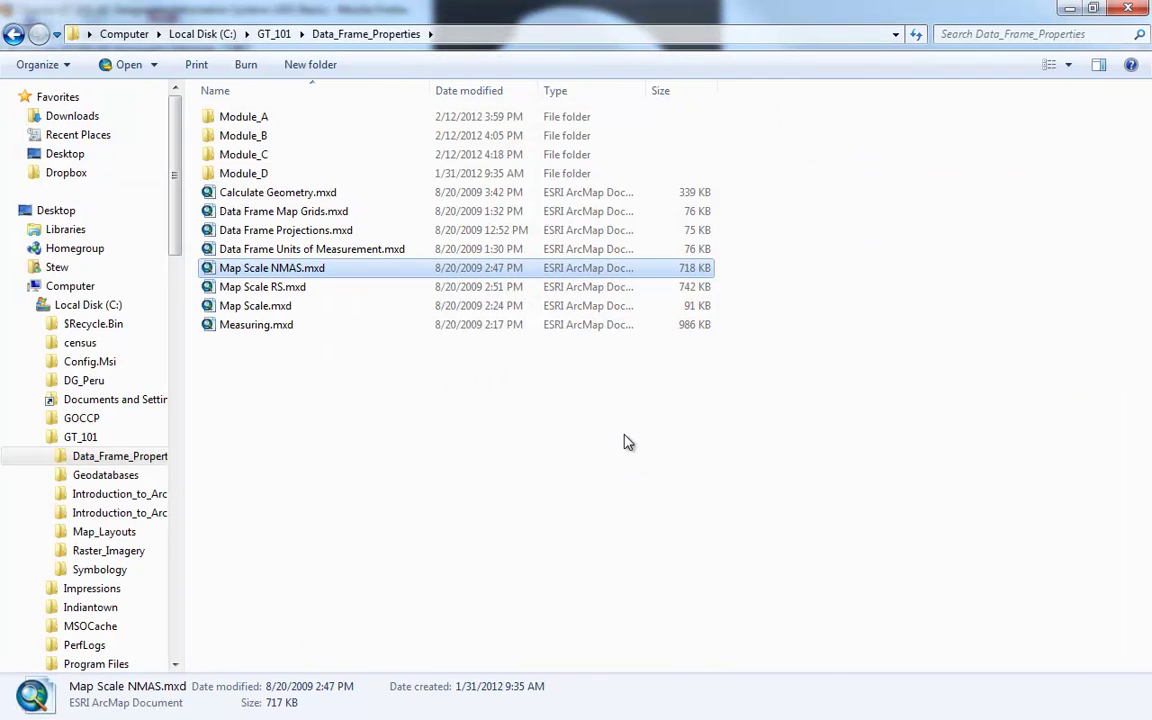
left_click(254, 288)
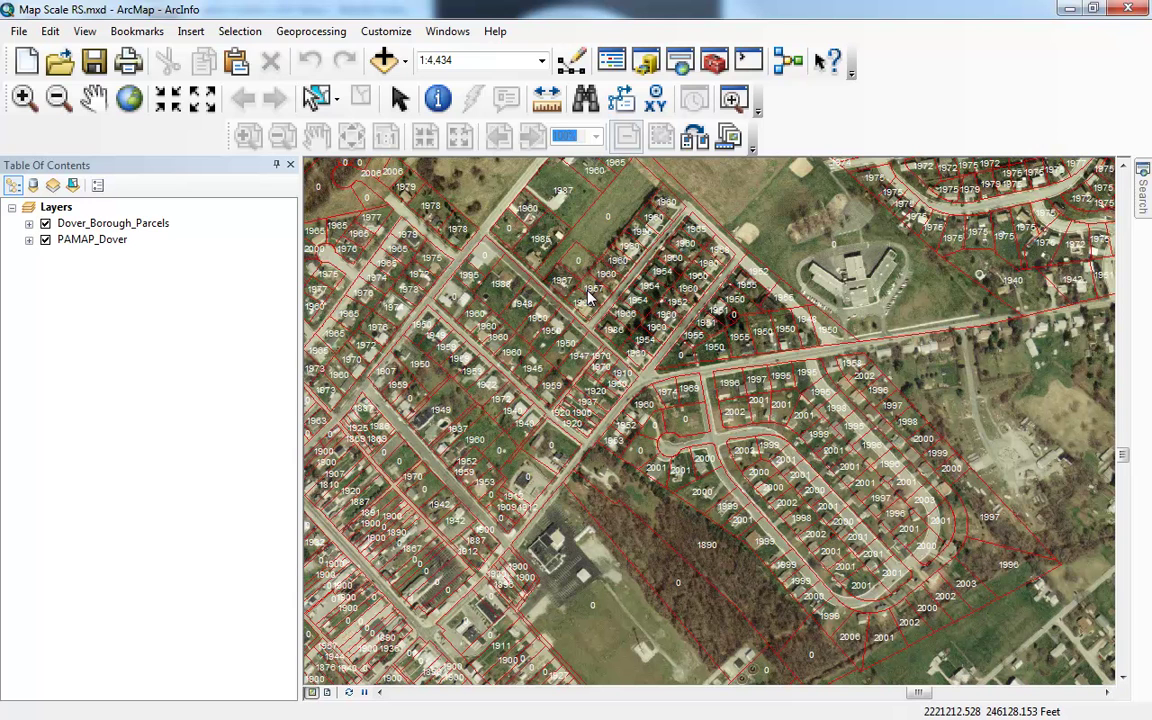
Examine the year labels on the Dover Borough parcels at progressively smaller scales until the whole borough is in view
left_click(58, 97)
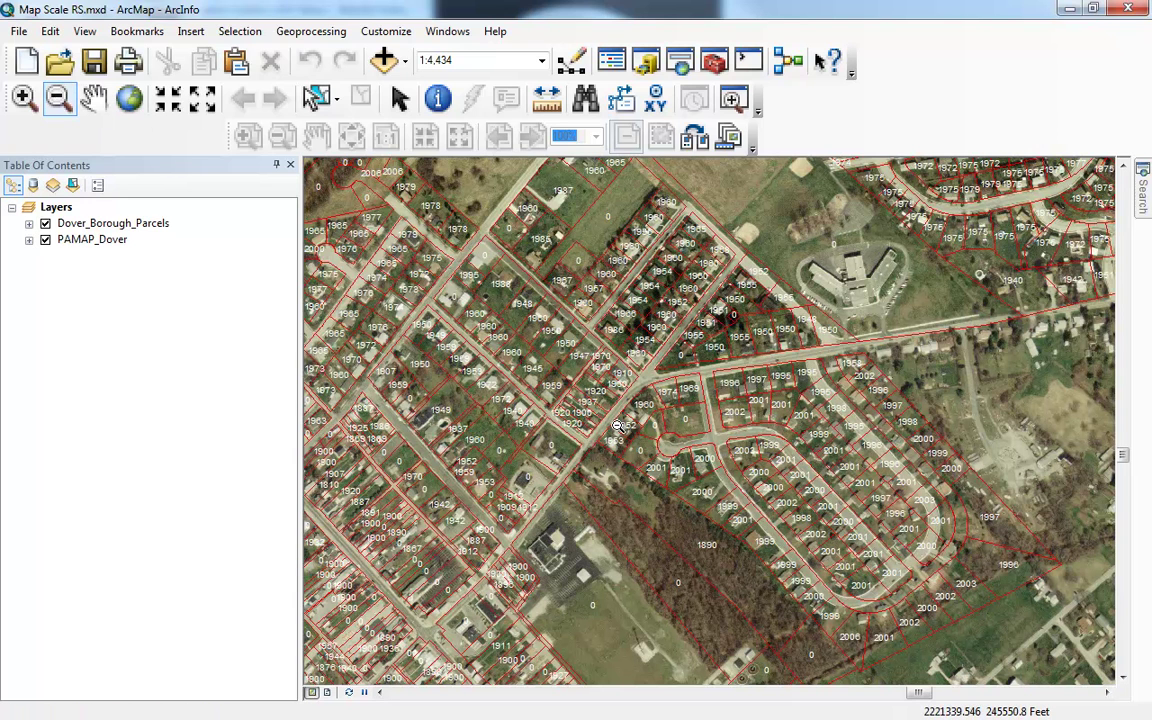
left_click(611, 366)
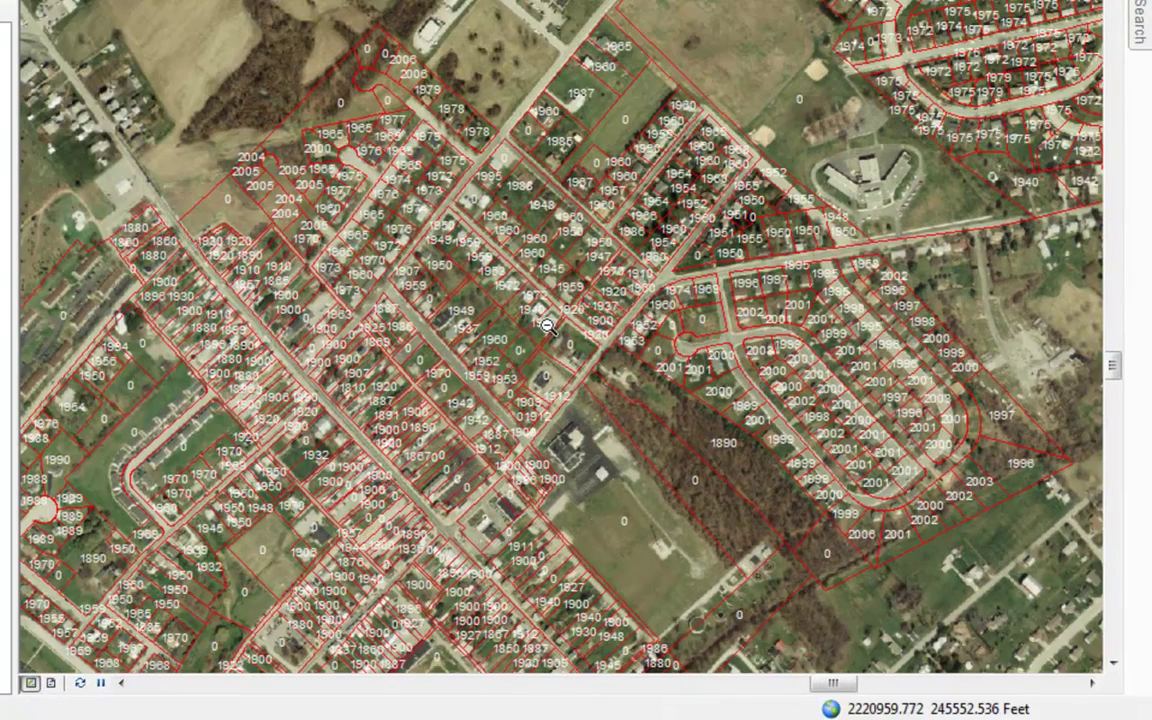
left_click(546, 326)
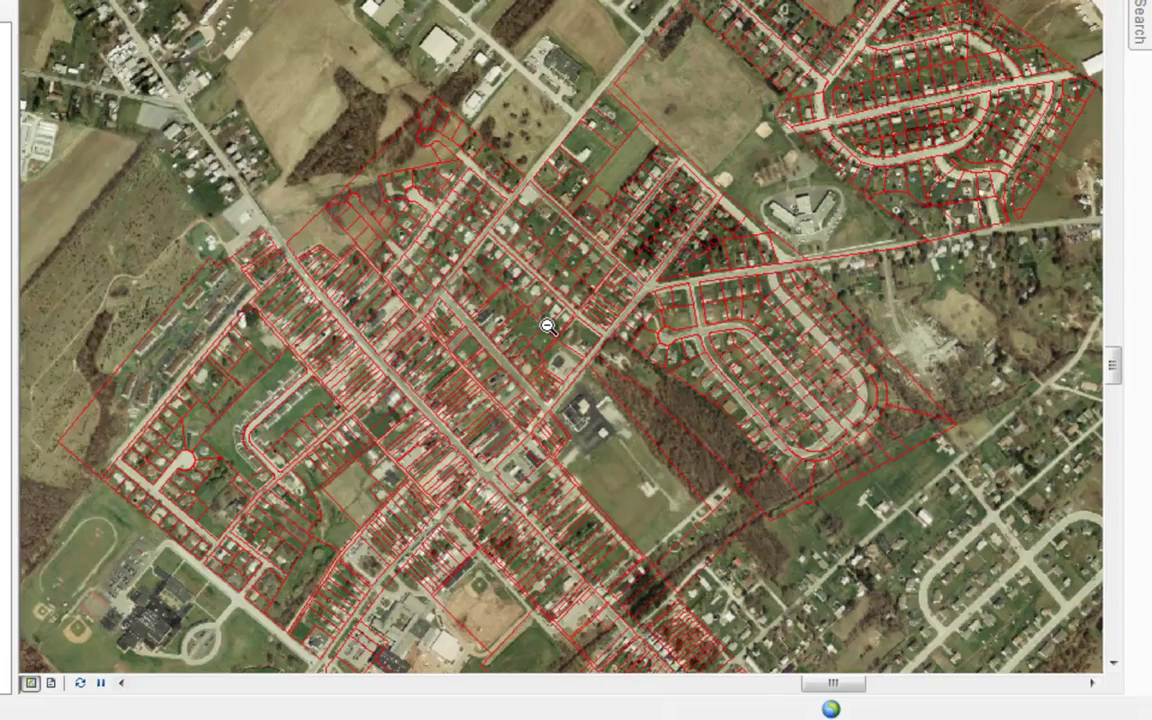
left_click(546, 326)
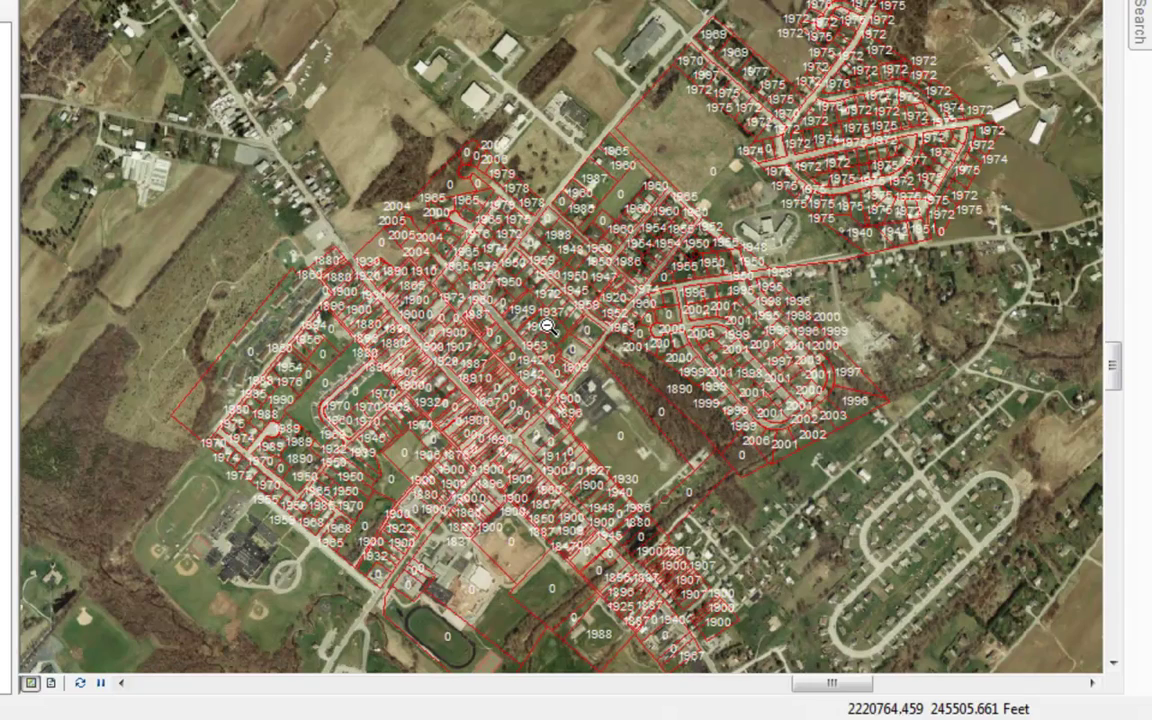
left_click(546, 326)
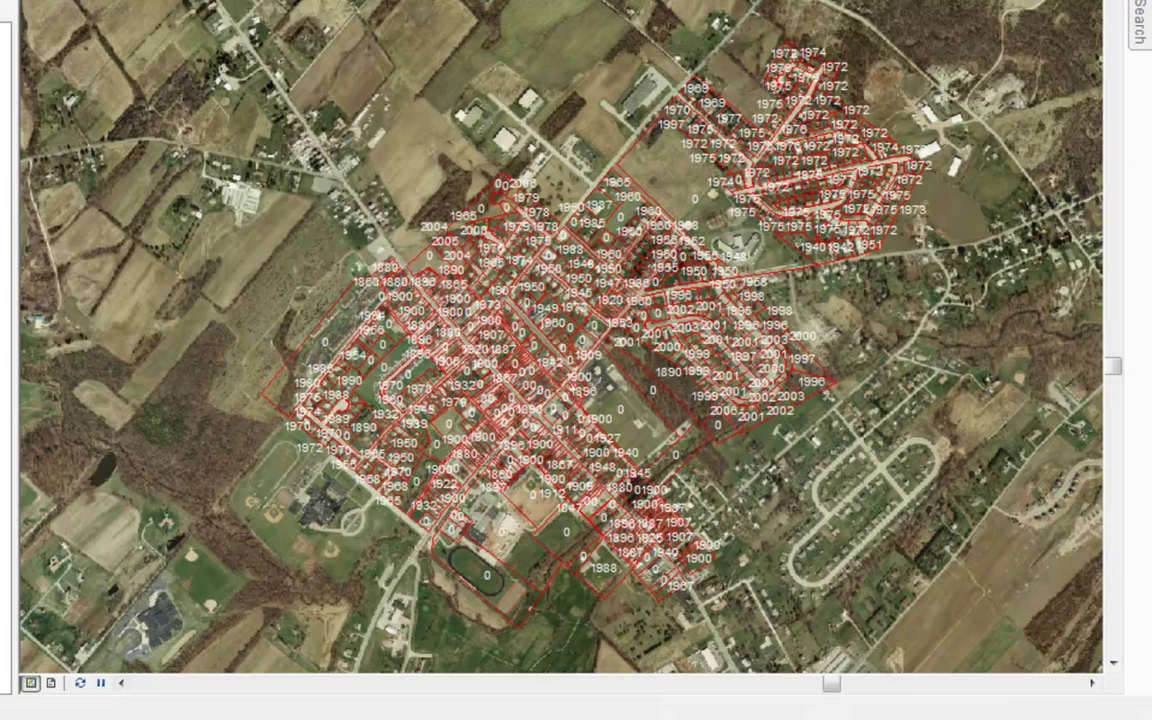
Set the reference scale of the Layers data frame at the 1:2,400 map scale
scroll(563, 334, "up", 3)
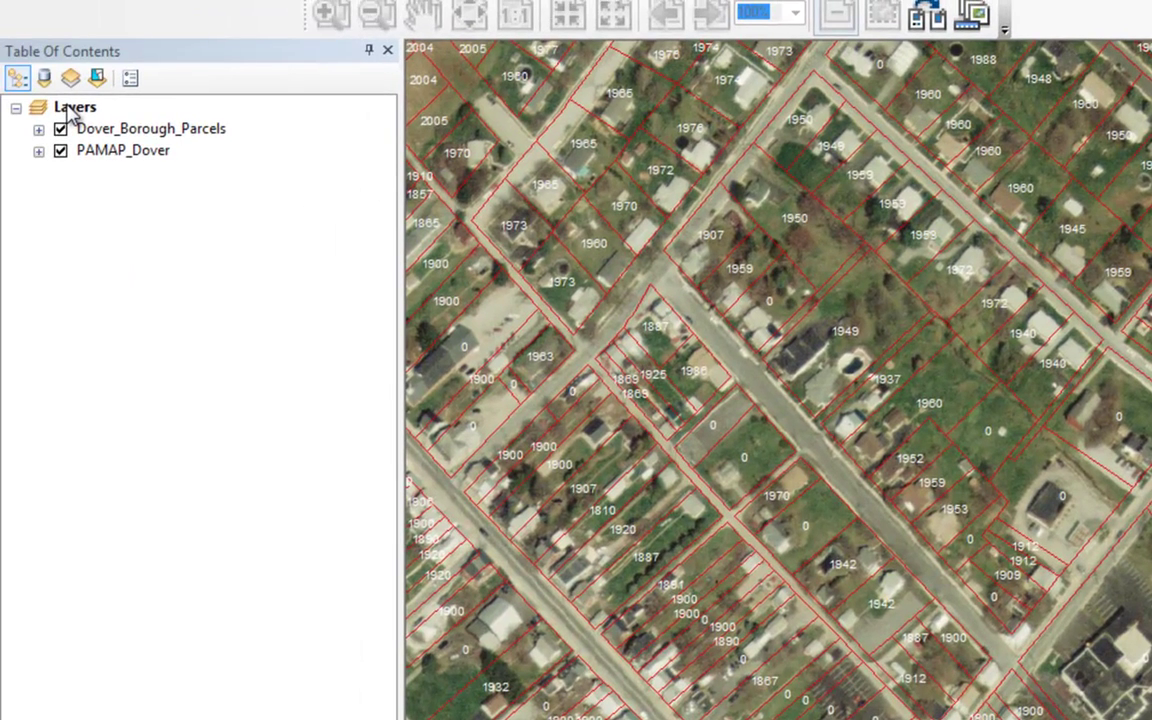
left_click(70, 110)
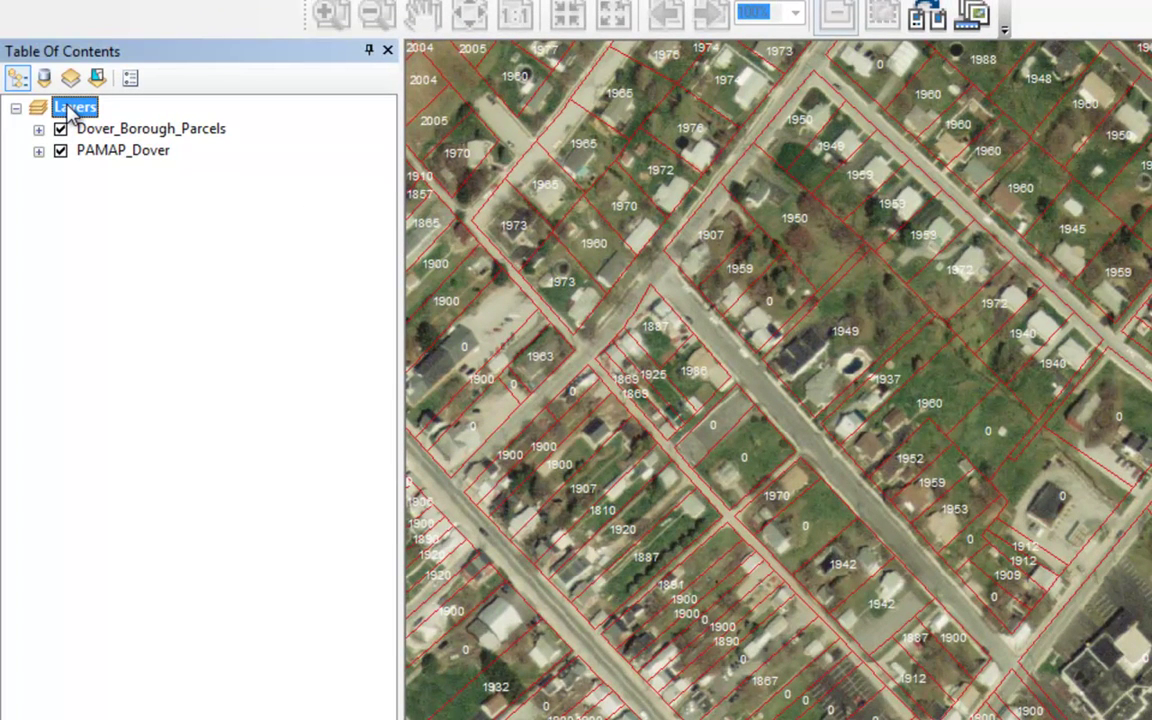
right_click(72, 110)
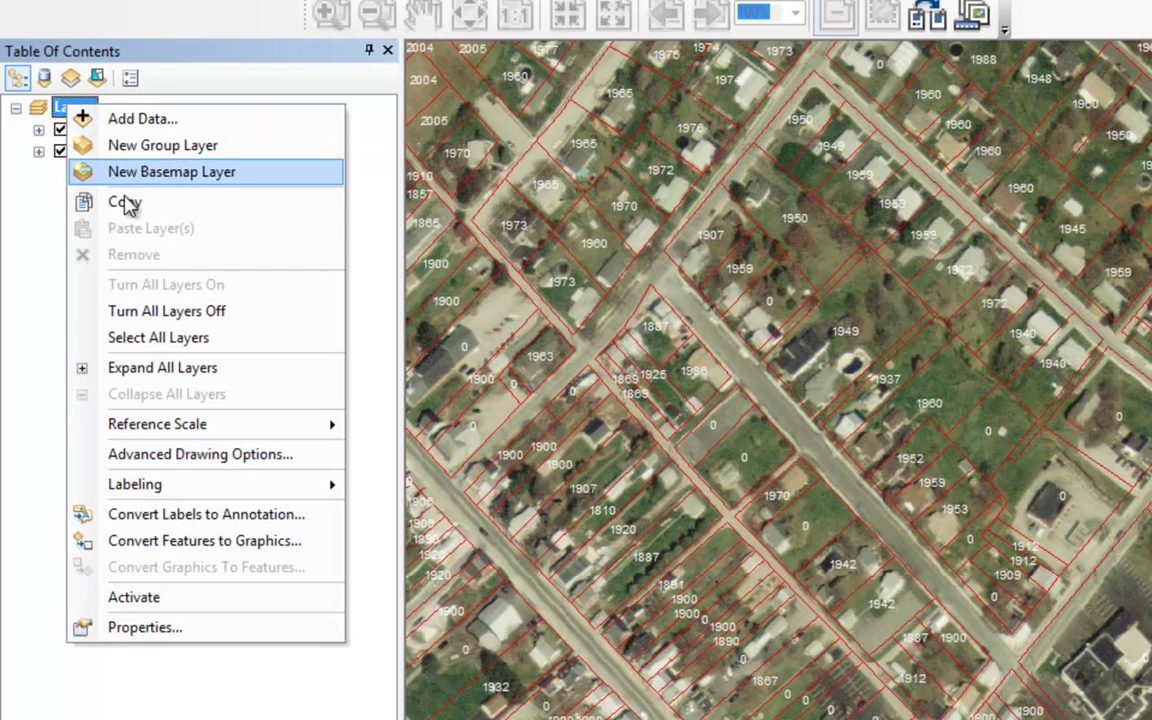
mouse_move(143, 435)
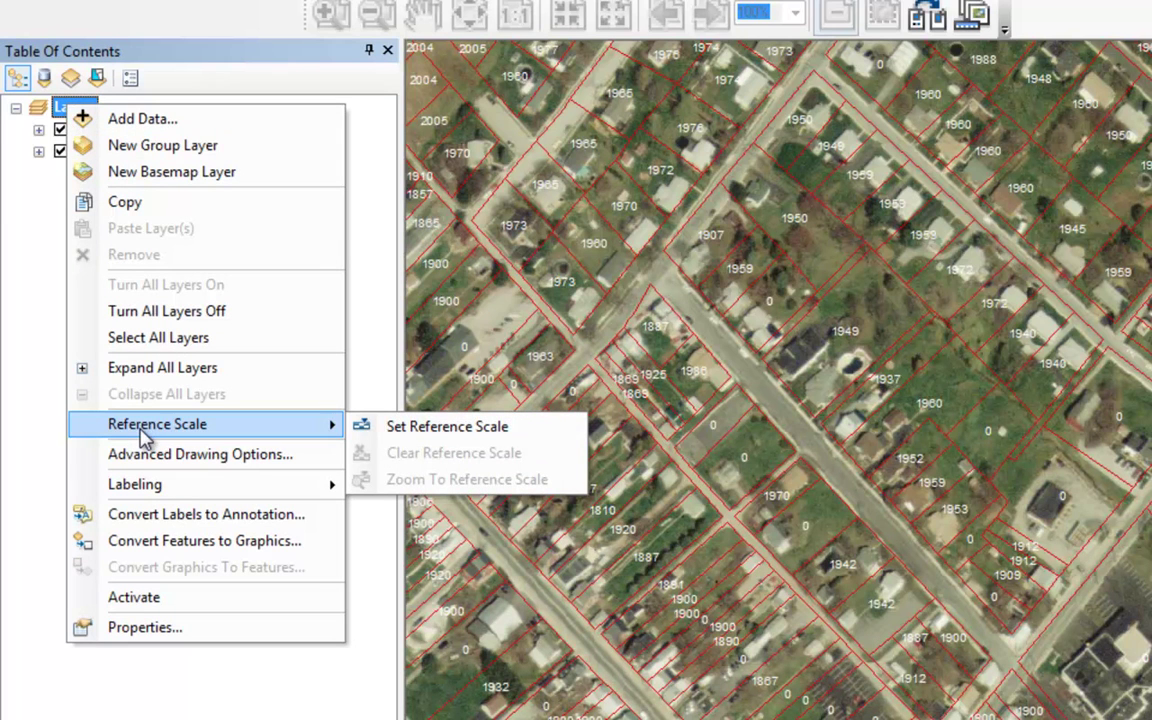
left_click(397, 428)
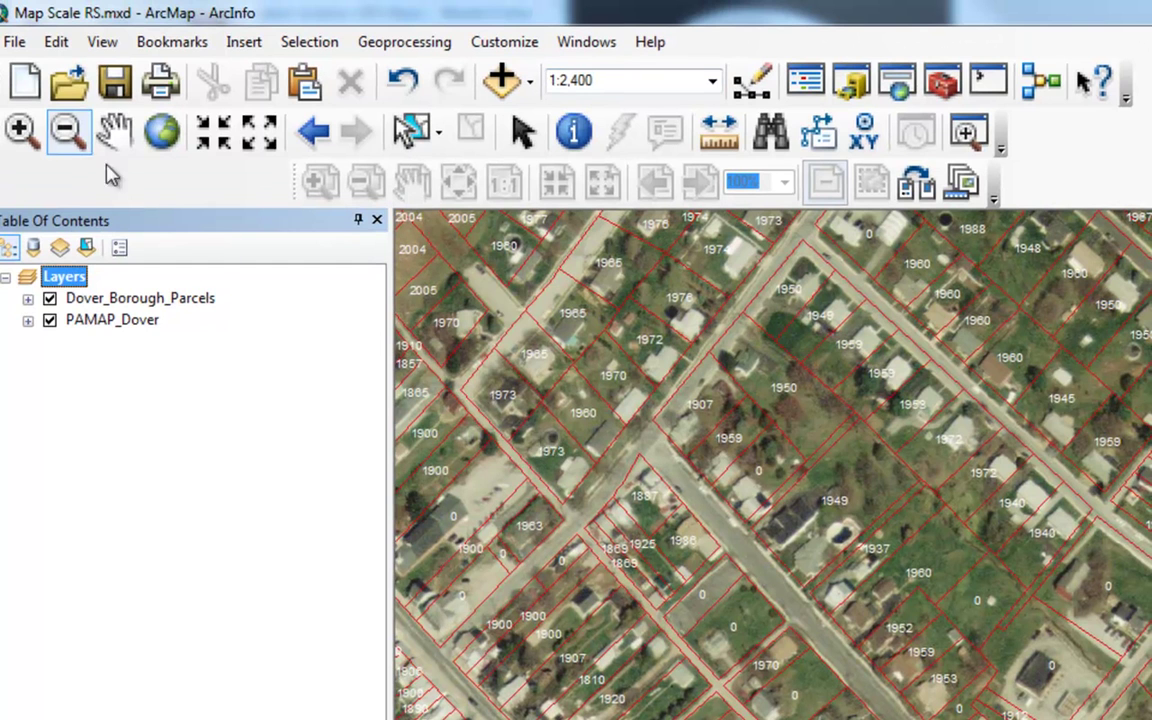
Examine how the parcel labels and boundary lines draw at scales smaller and larger than the reference scale, around the northern cul-de-sac
left_click(836, 532)
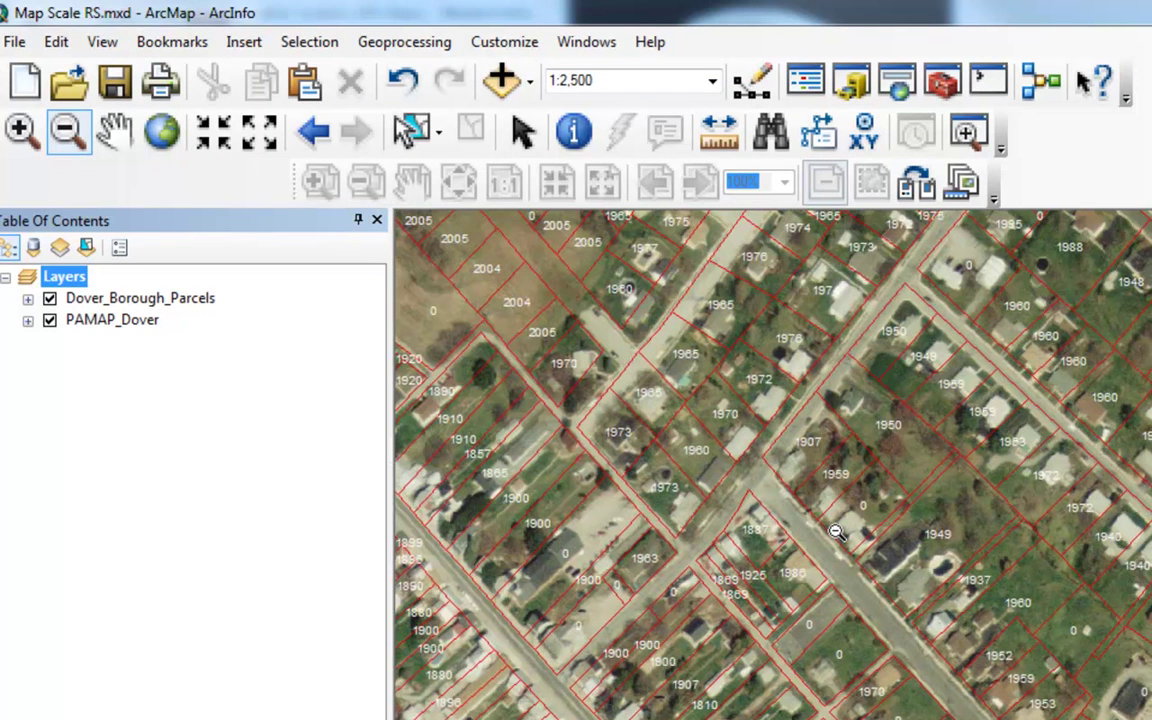
left_click(836, 532)
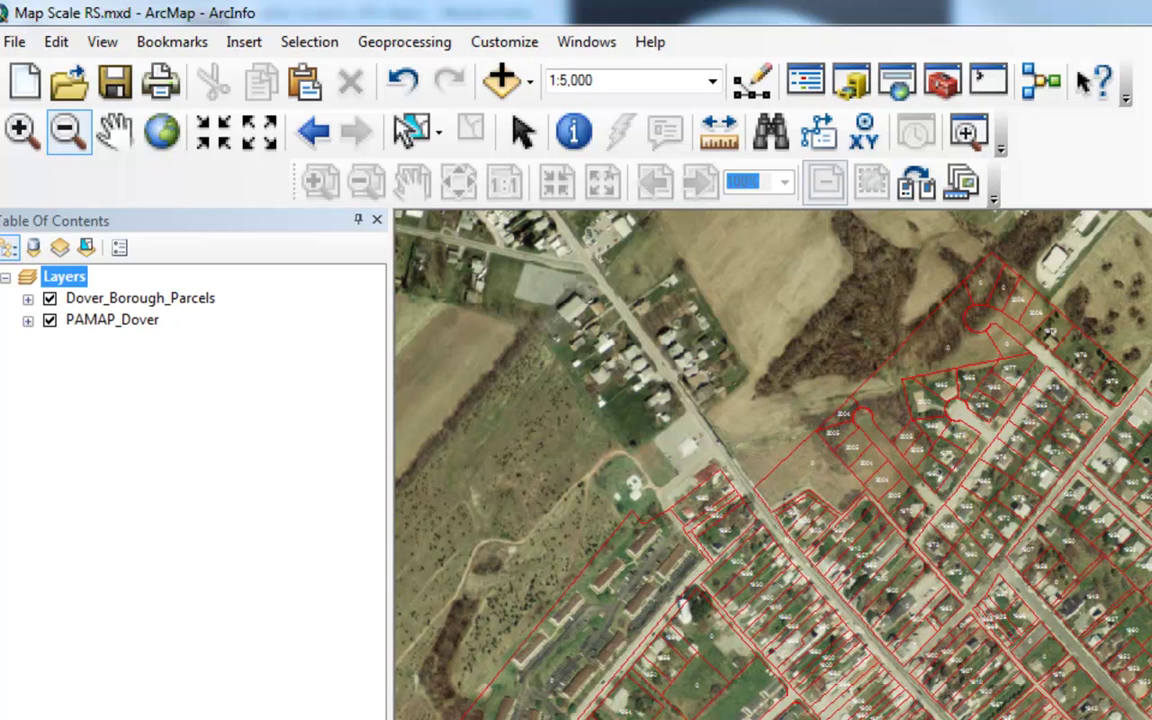
left_click(22, 130)
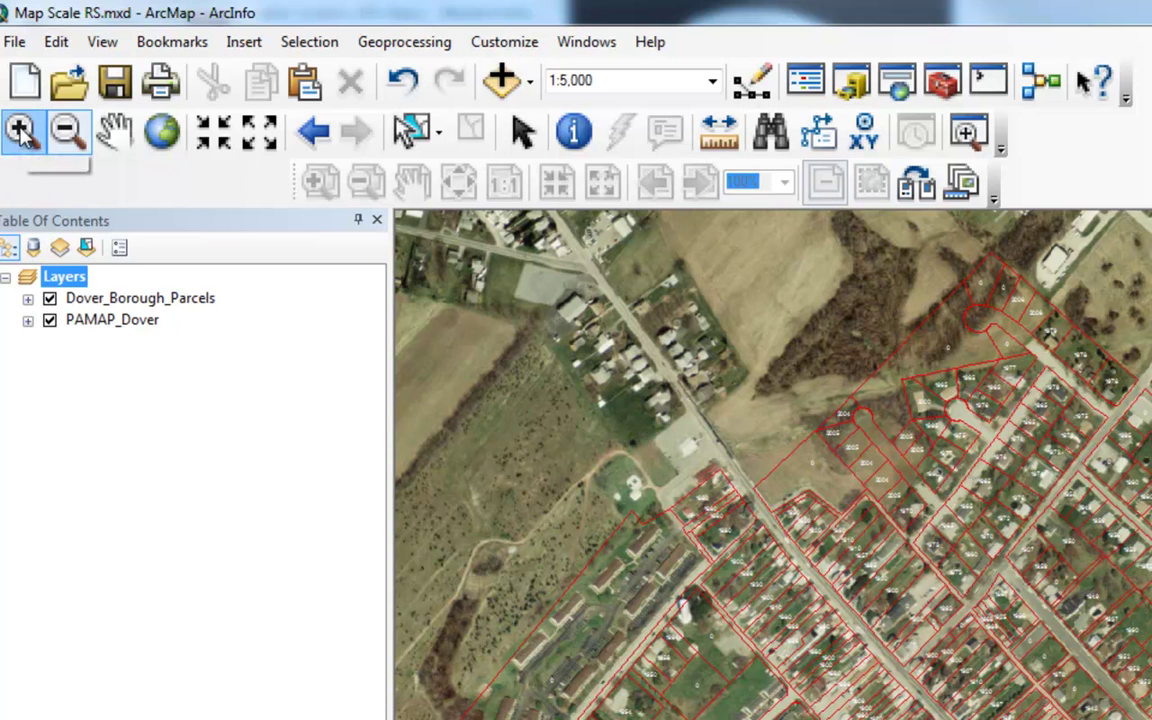
left_click_drag(808, 397, 986, 545)
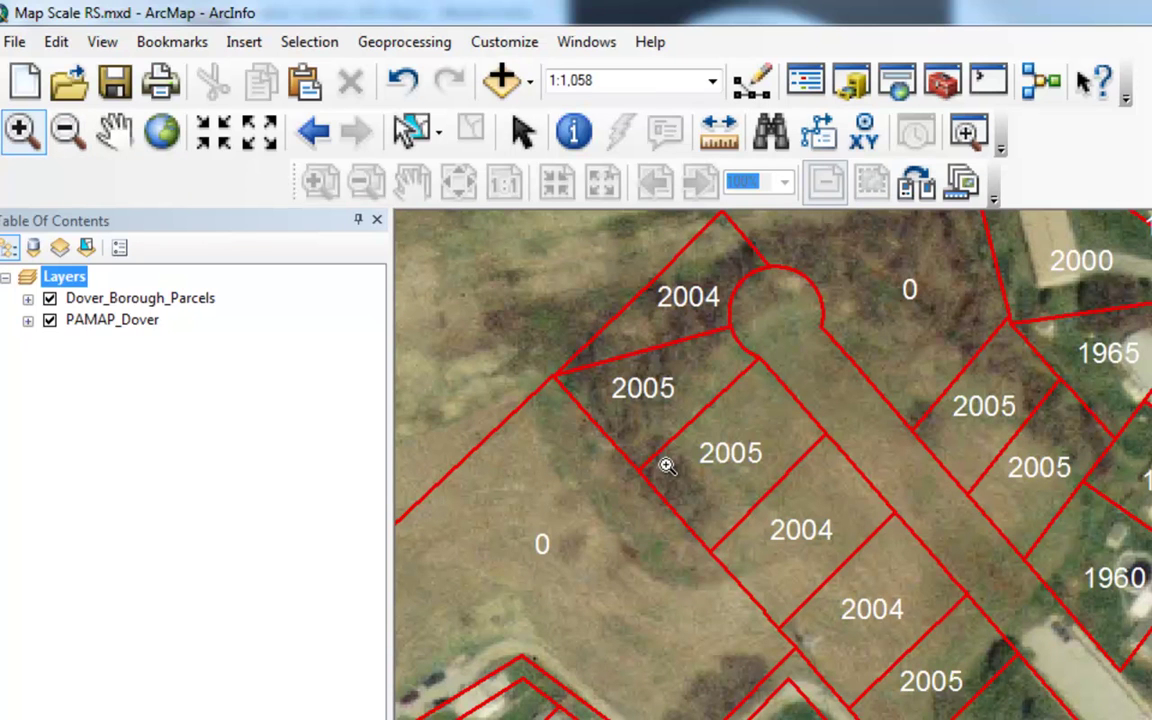
left_click_drag(603, 342, 889, 566)
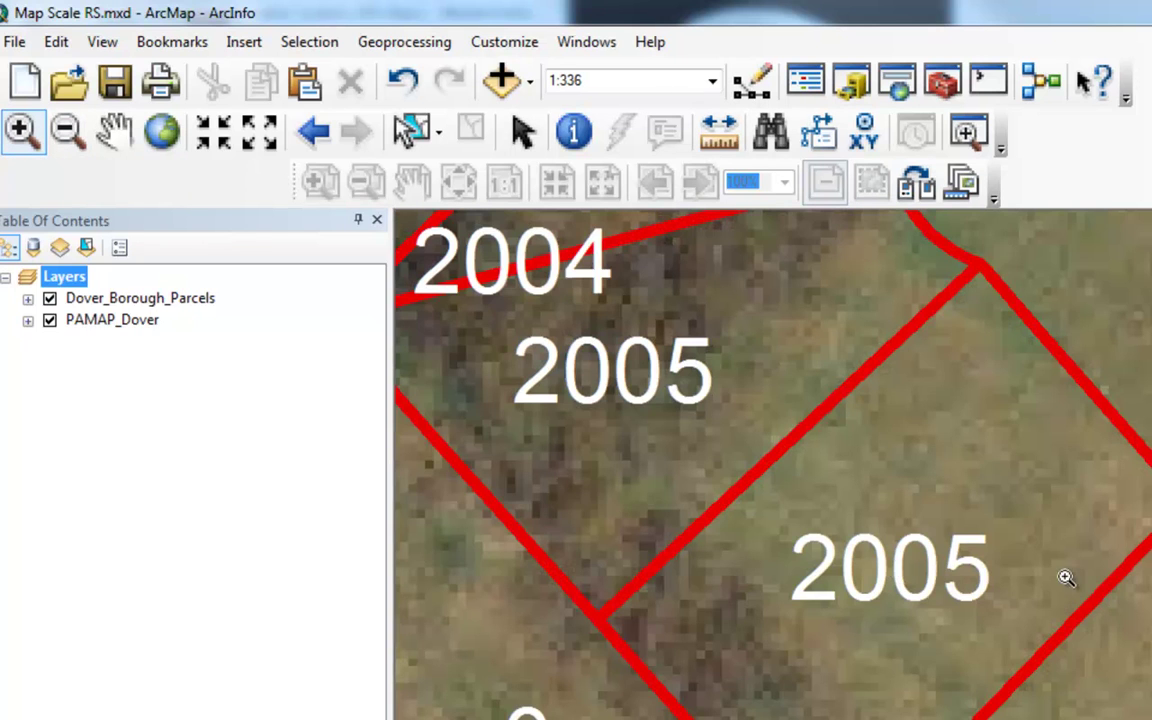
left_click(68, 131)
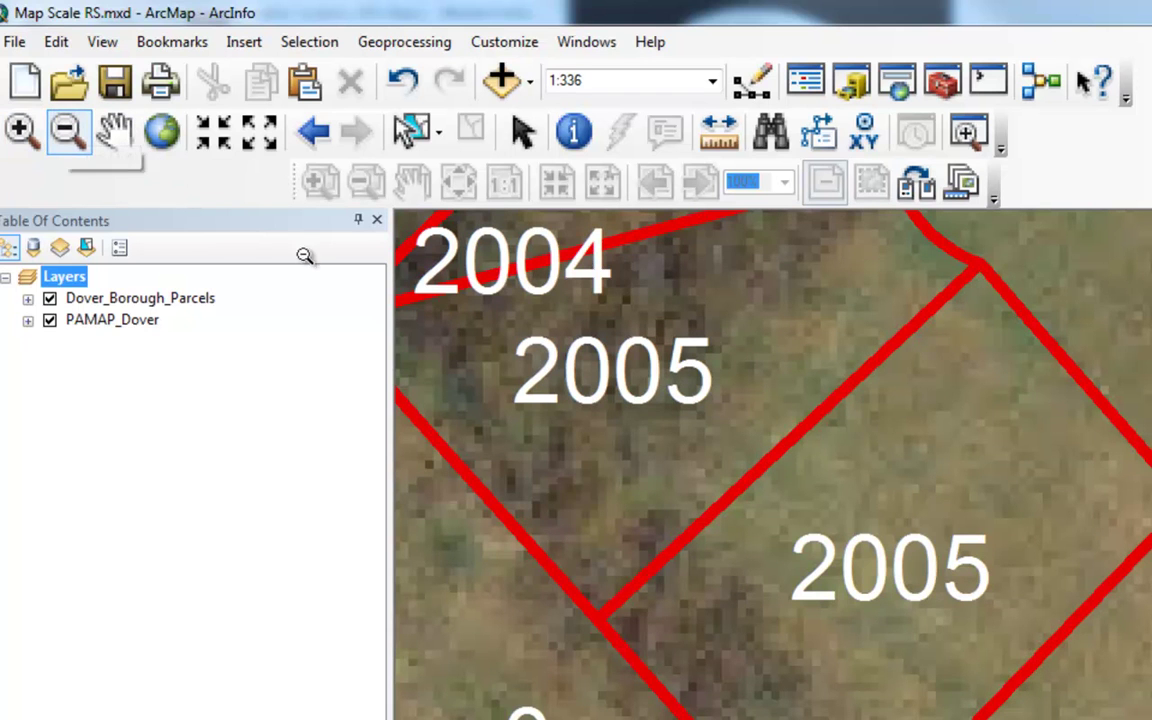
left_click(1112, 604)
left_click(1112, 604)
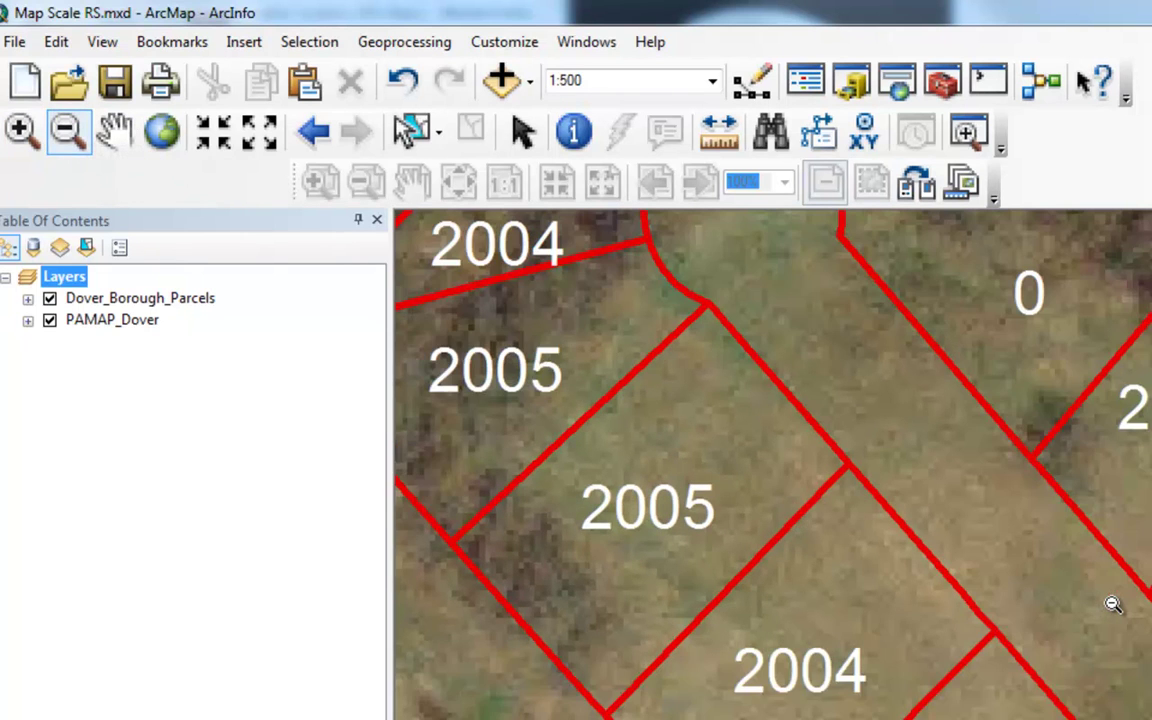
left_click(1111, 602)
left_click(1074, 599)
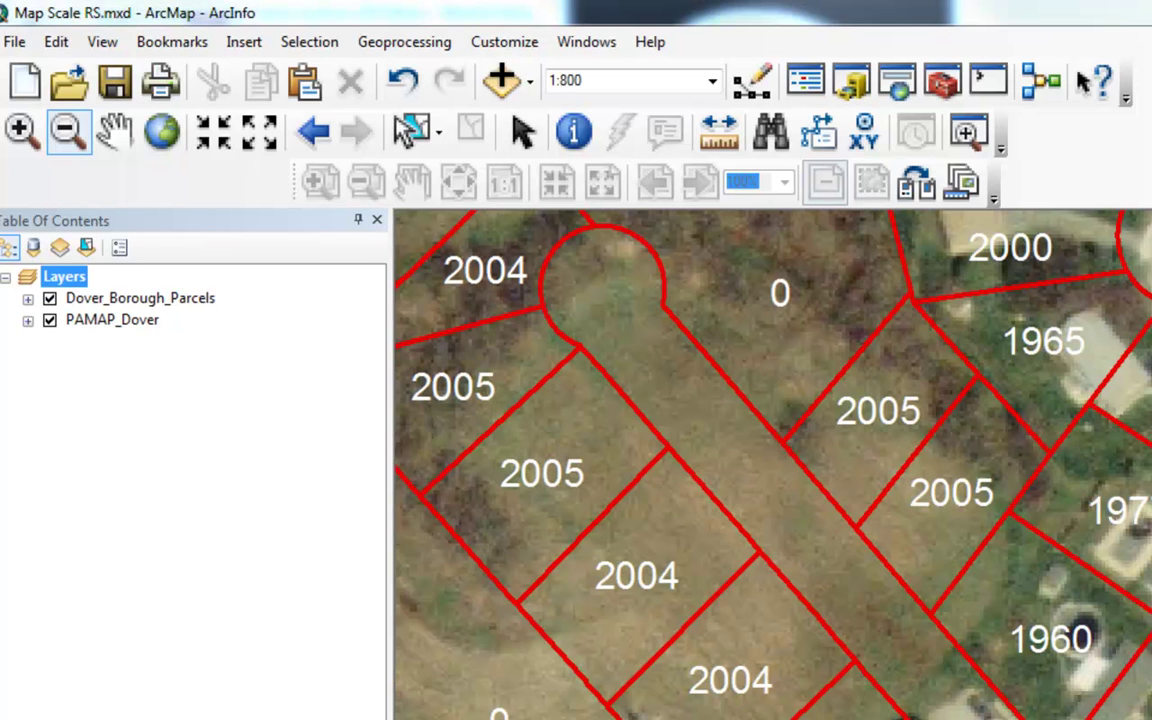
Set the extent of the Layers data frame to Fixed Scale with a scale of 1:2,400
left_click_drag(665, 482, 940, 692)
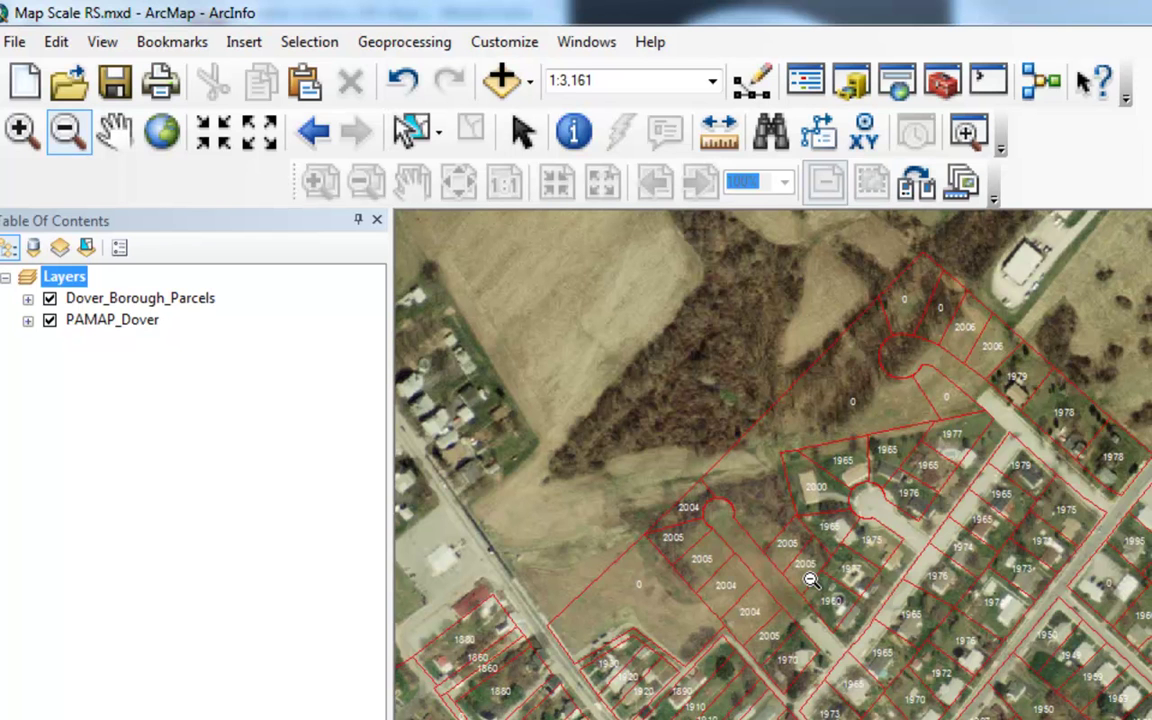
right_click(60, 280)
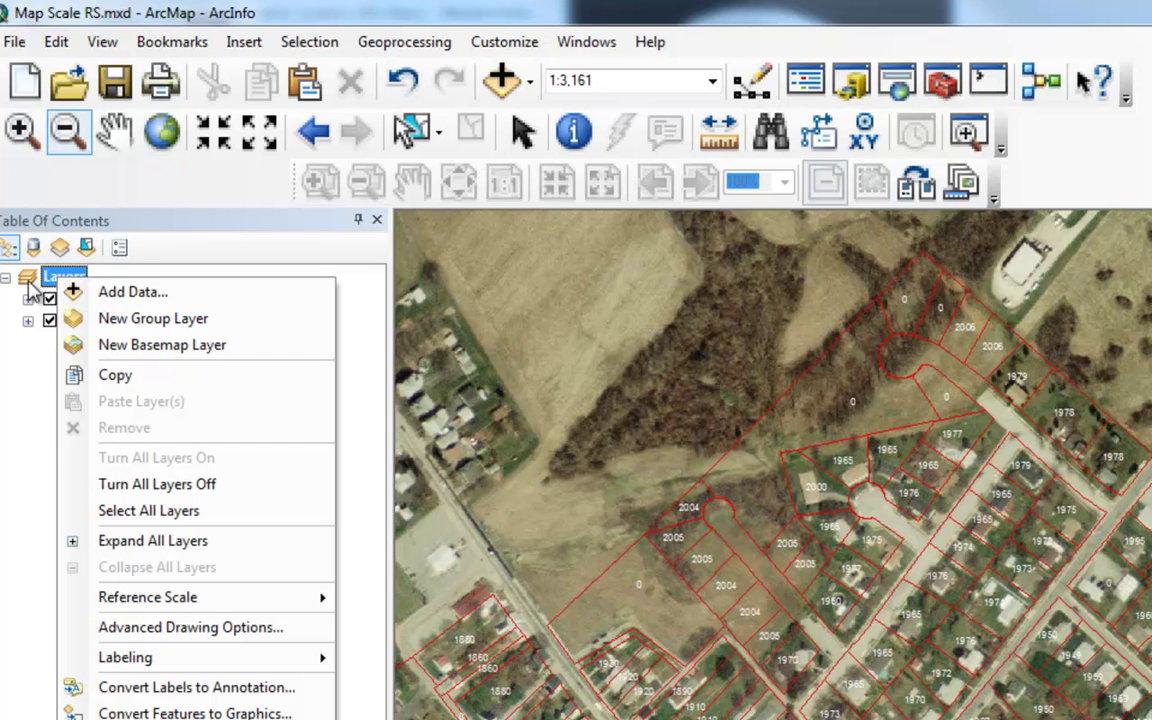
left_click(63, 277)
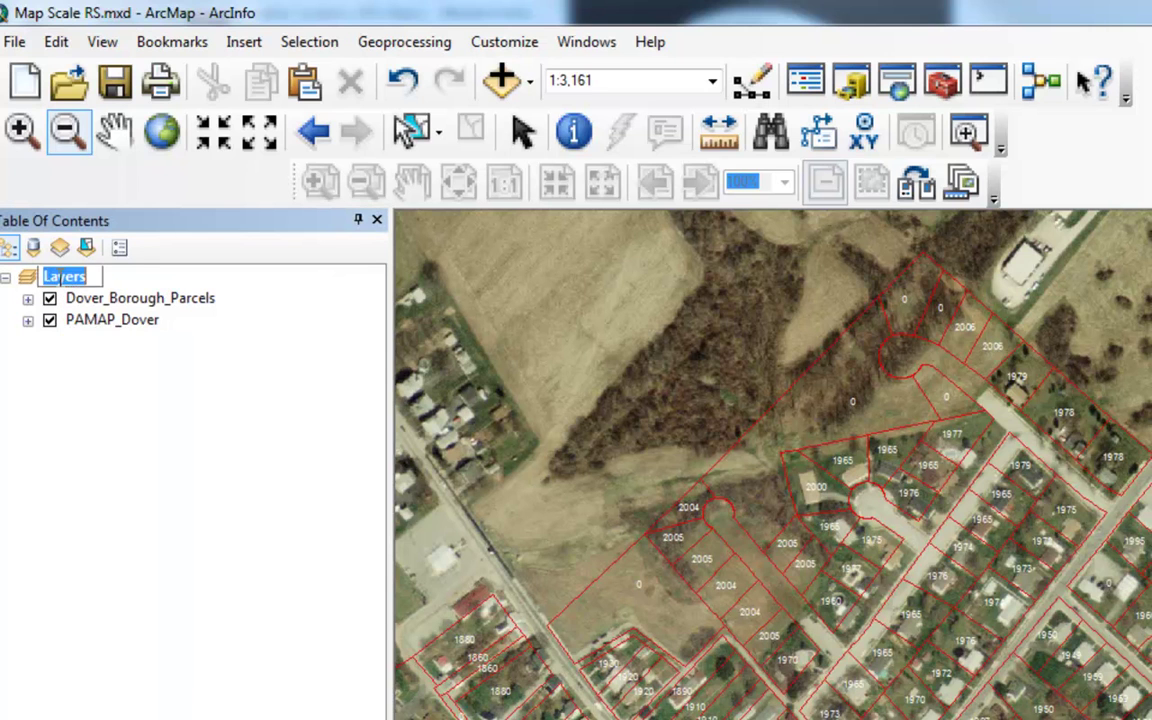
double_click(60, 279)
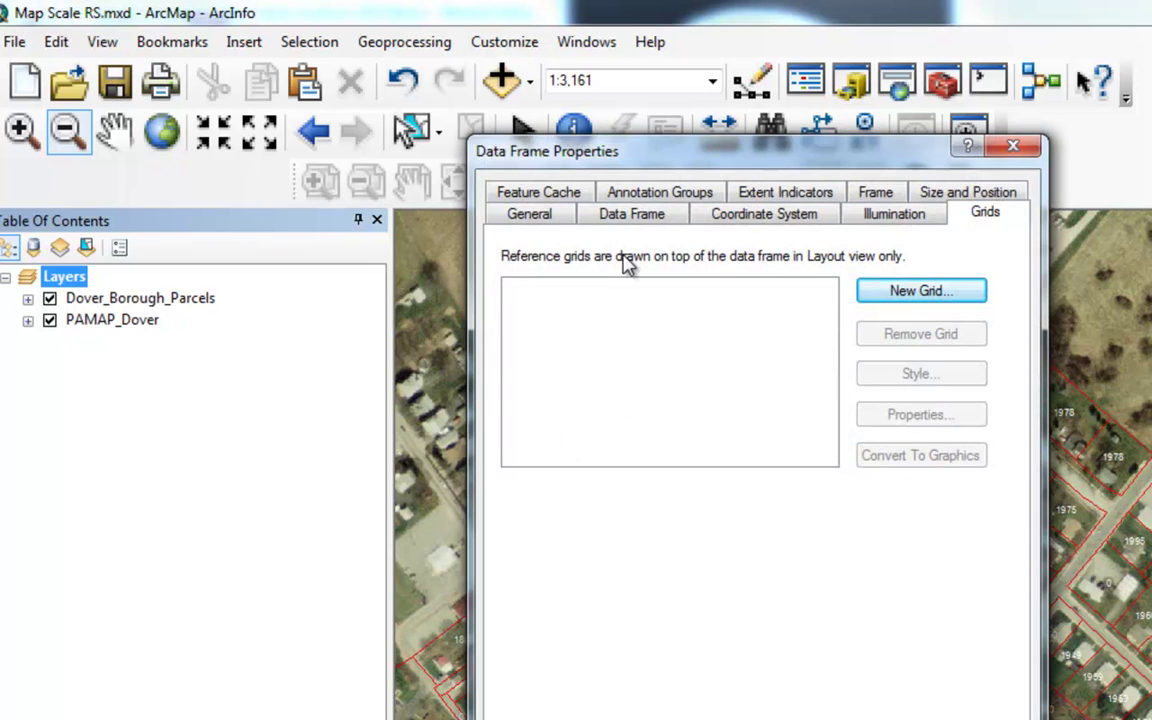
left_click(643, 217)
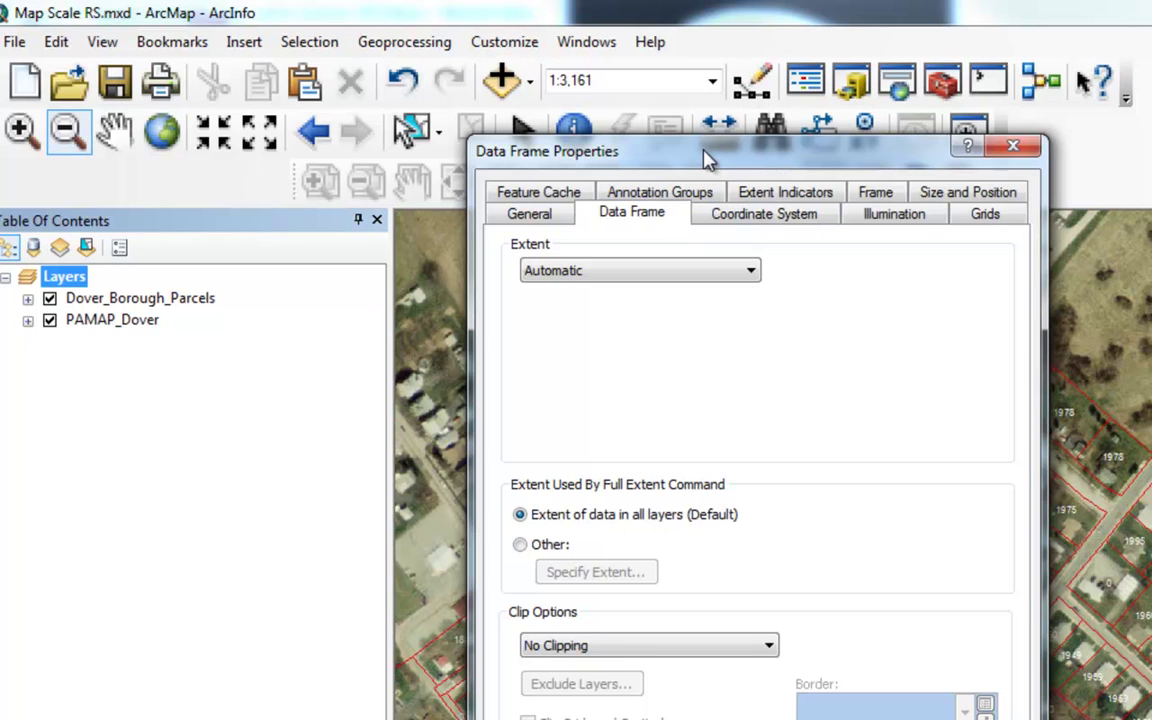
left_click(600, 274)
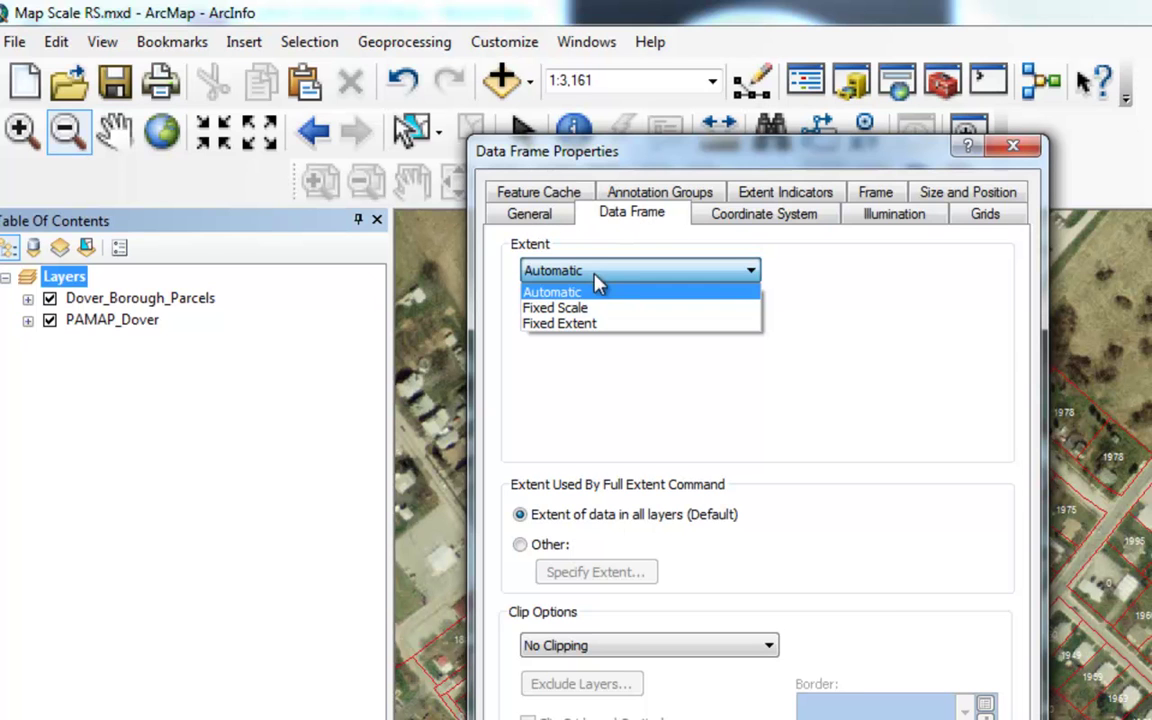
left_click(555, 309)
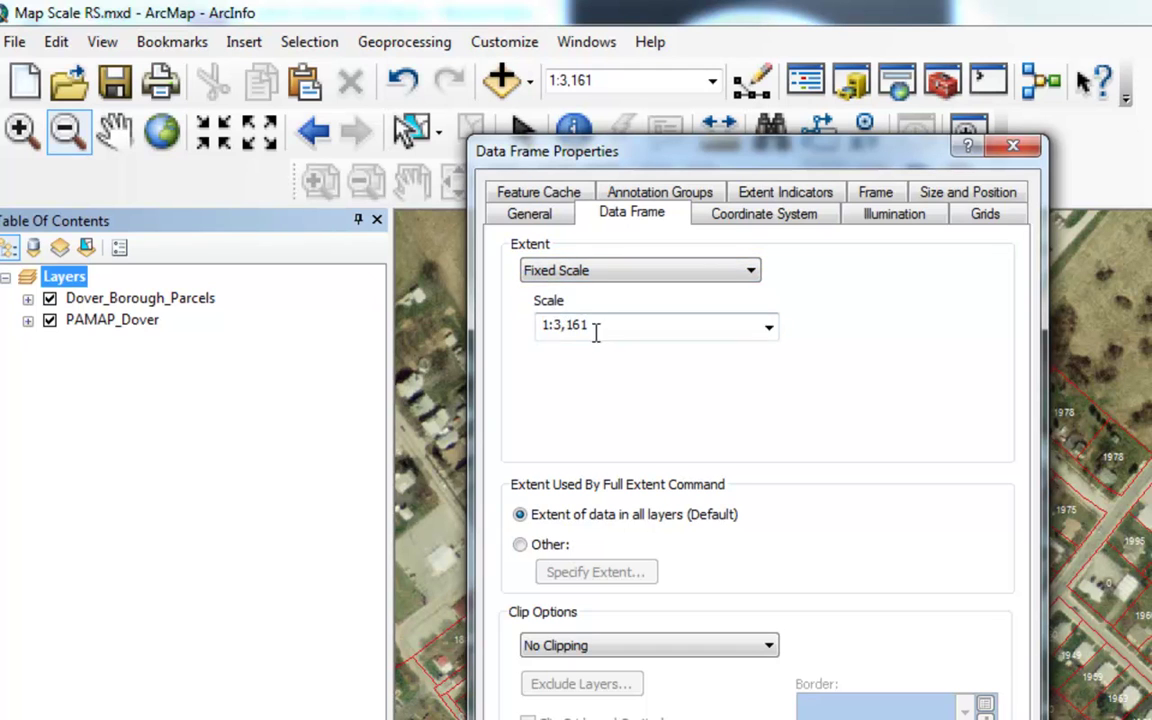
double_click(606, 324)
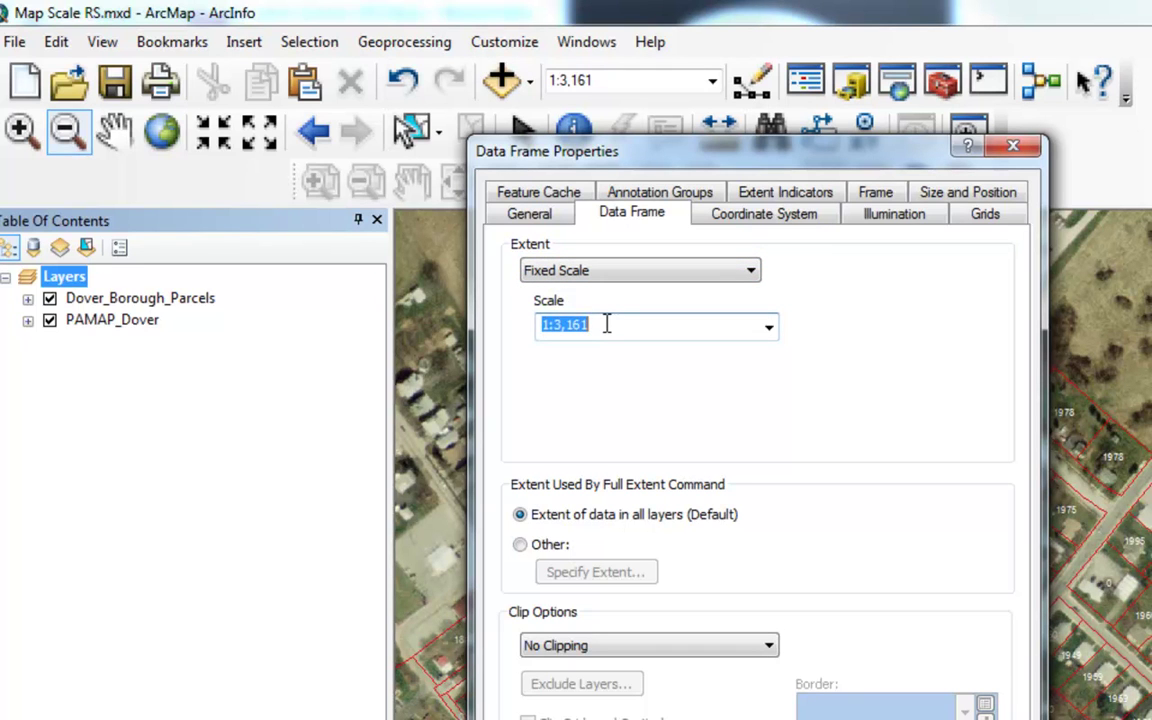
type("2400")
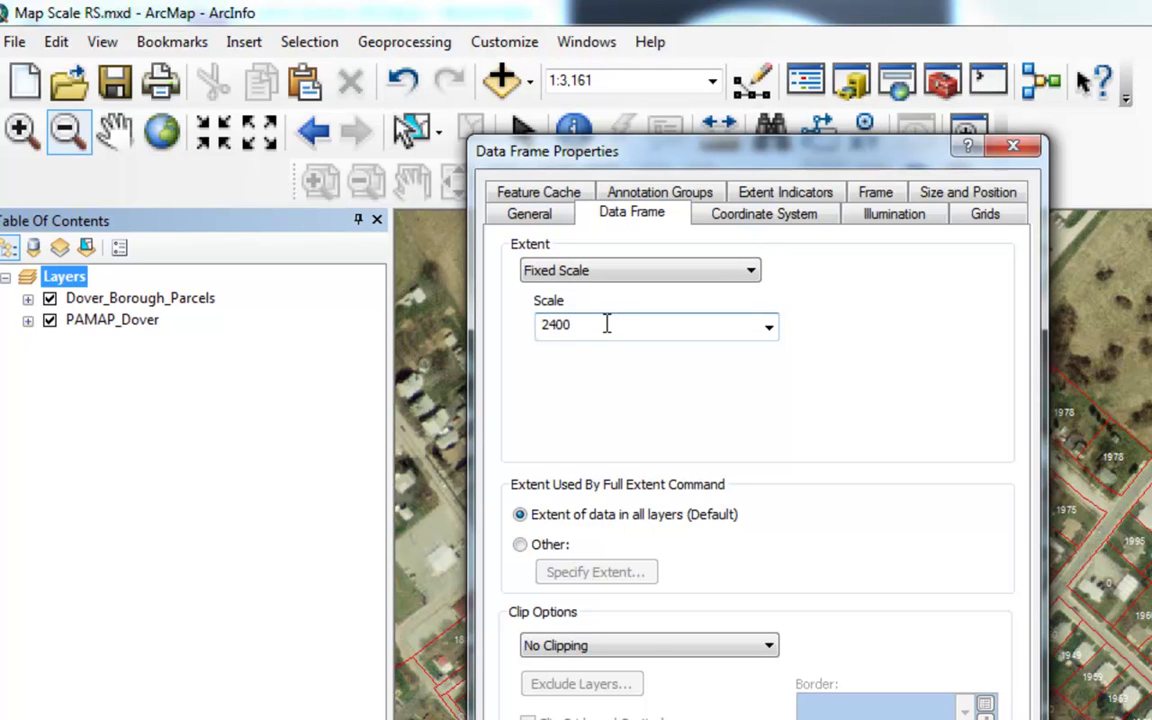
key("Return")
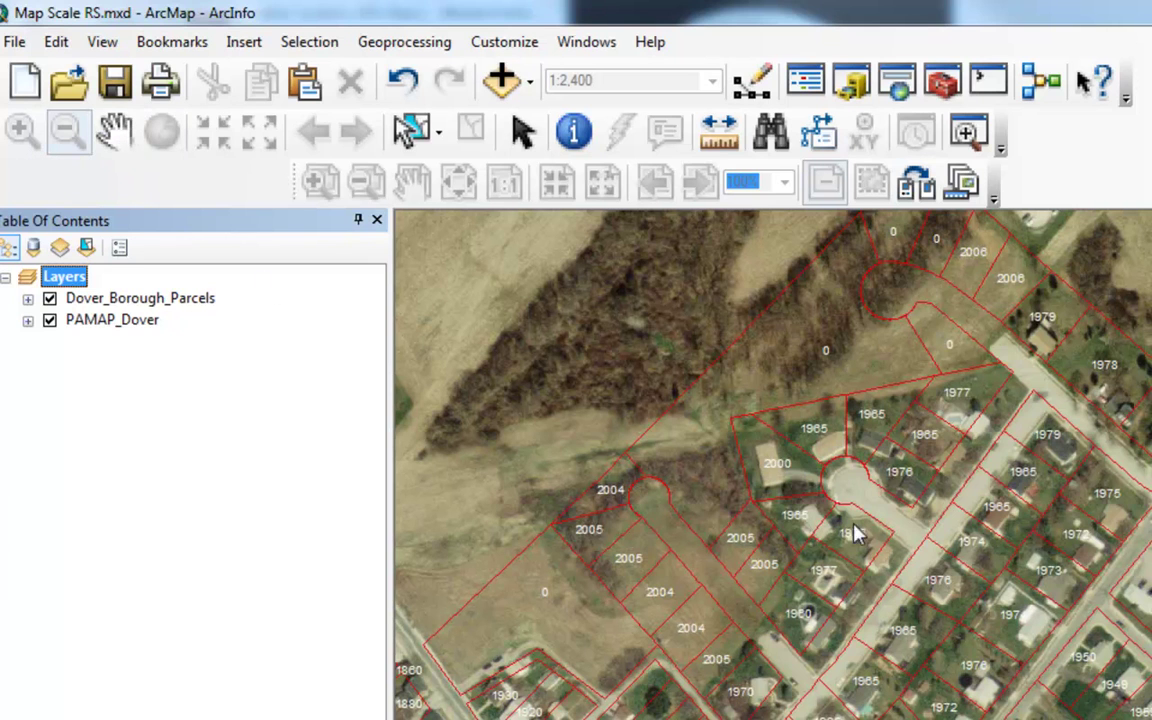
Examine the Dover Borough parcels and their year labels across the whole borough at the fixed 1:2,400 scale
left_click(114, 131)
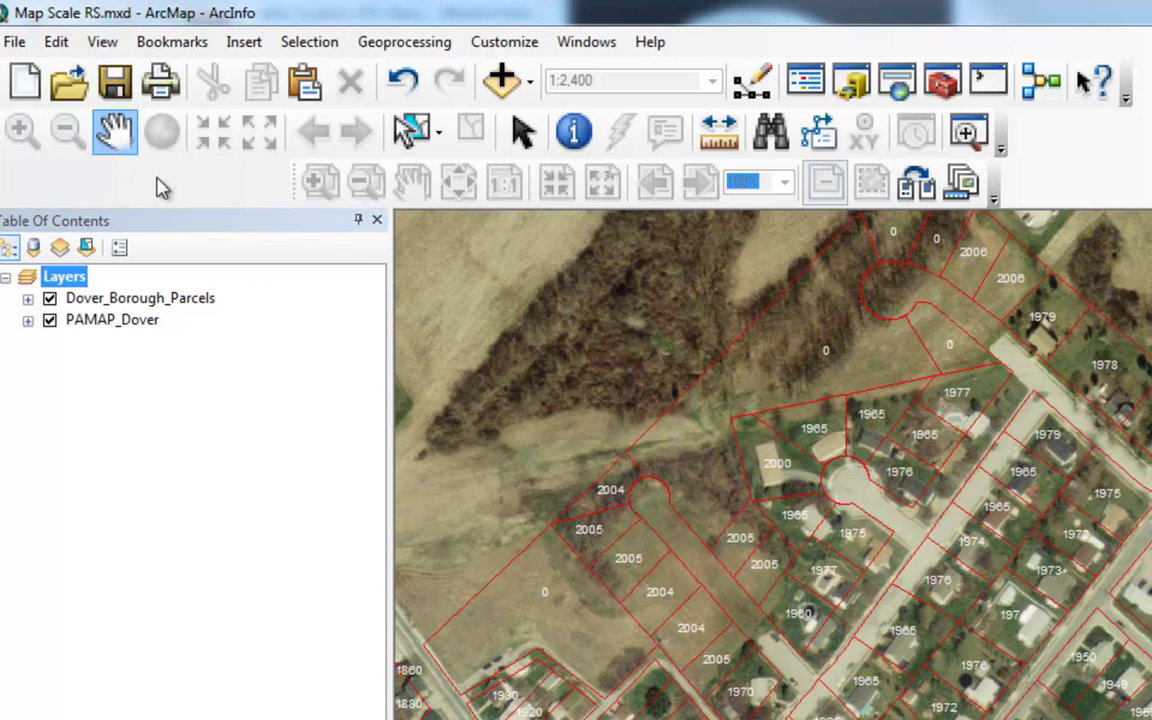
left_click_drag(672, 553, 920, 334)
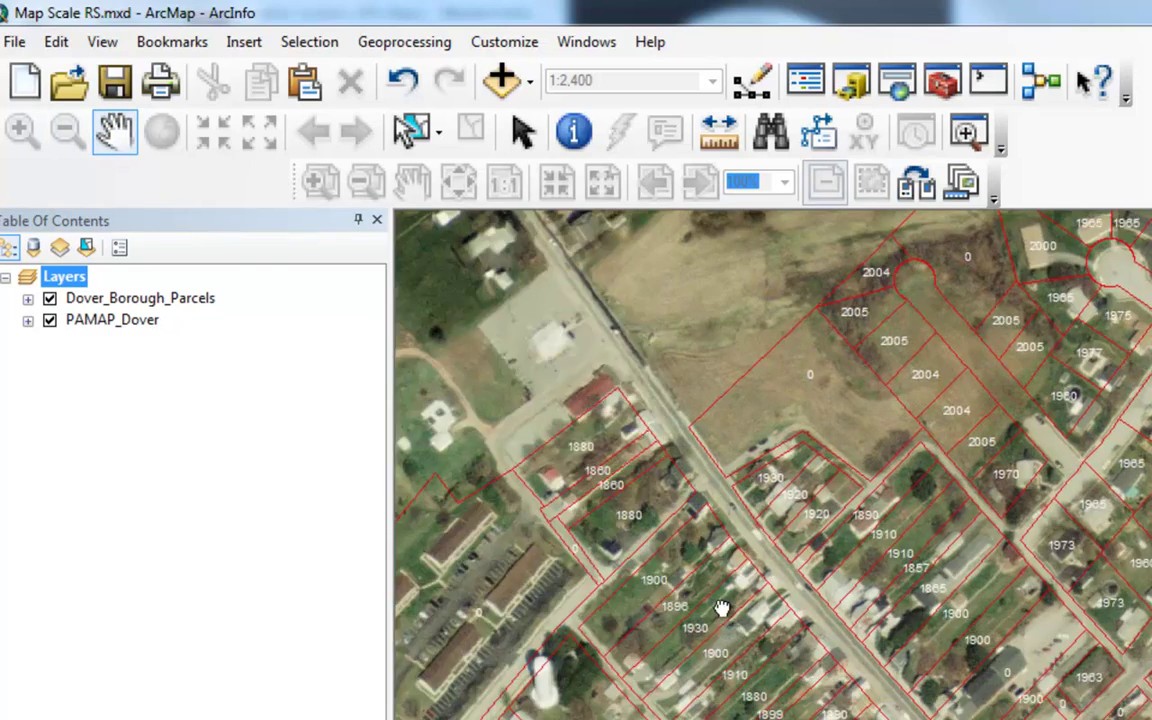
left_click_drag(722, 607, 591, 346)
left_click_drag(1131, 630, 672, 563)
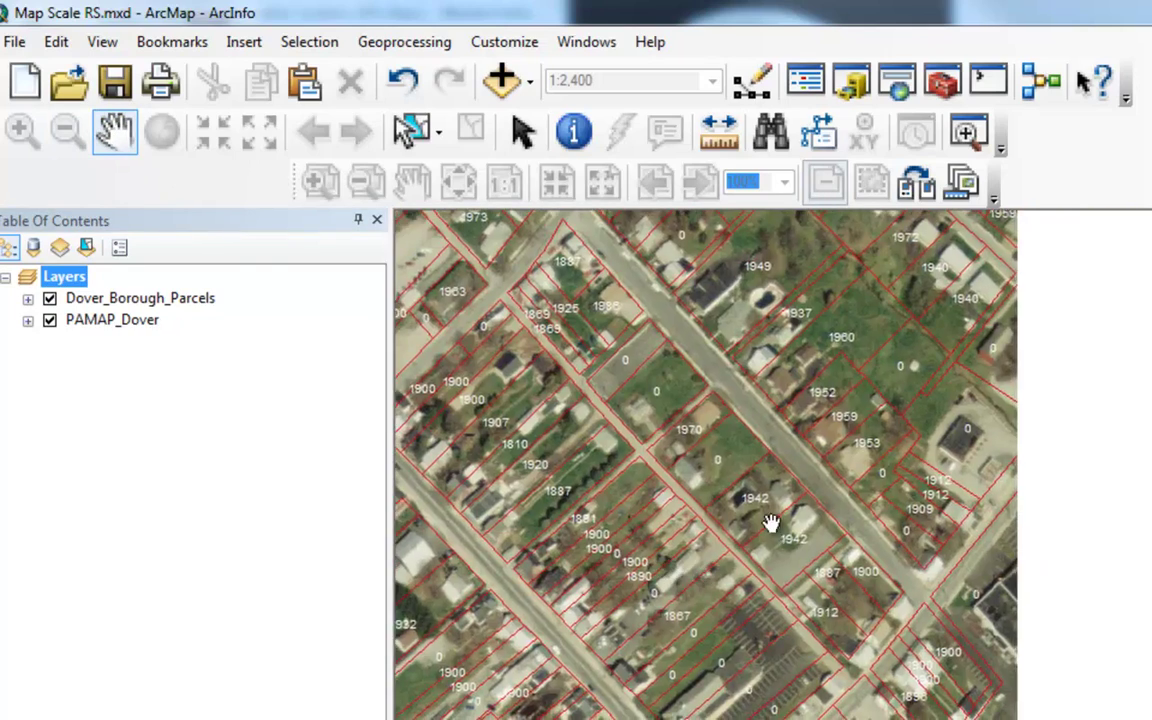
left_click_drag(1013, 395, 764, 674)
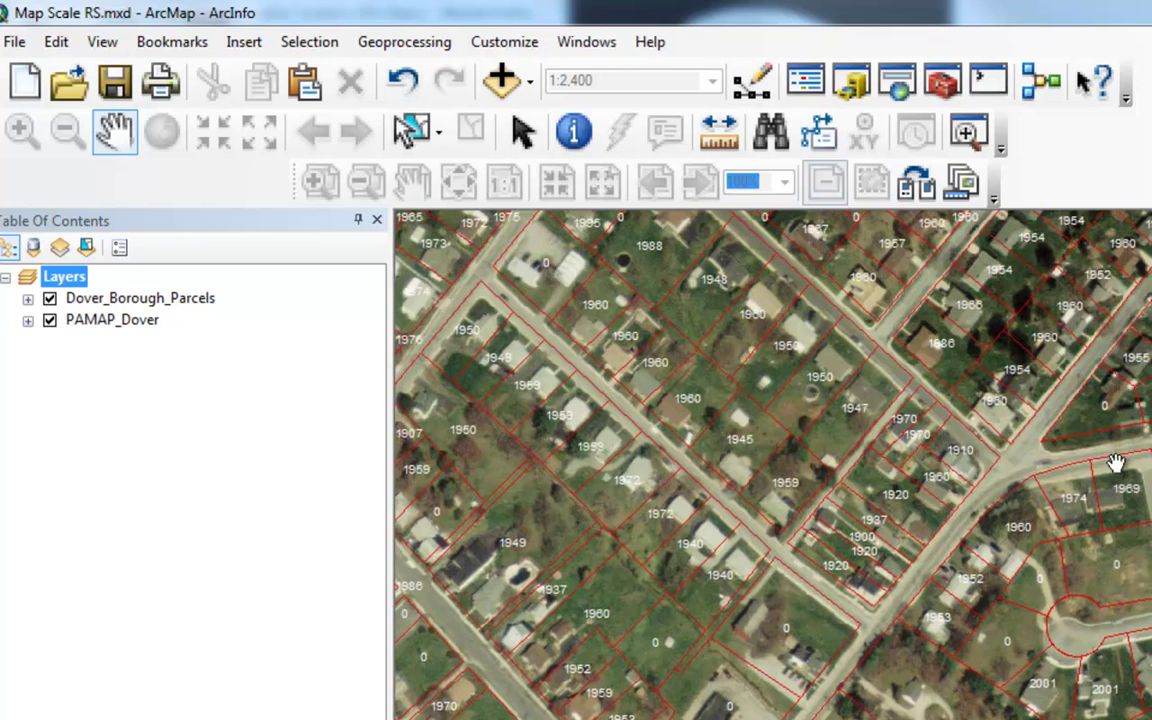
left_click_drag(1005, 418, 772, 645)
left_click_drag(1016, 419, 895, 589)
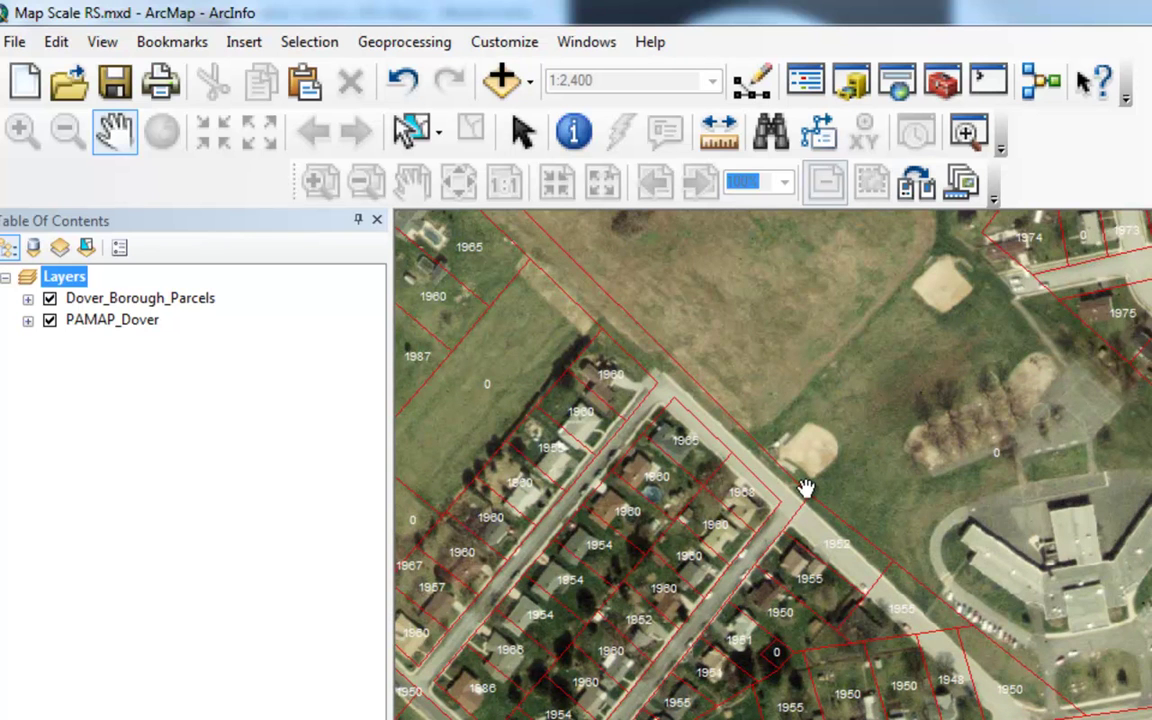
left_click_drag(740, 468, 743, 674)
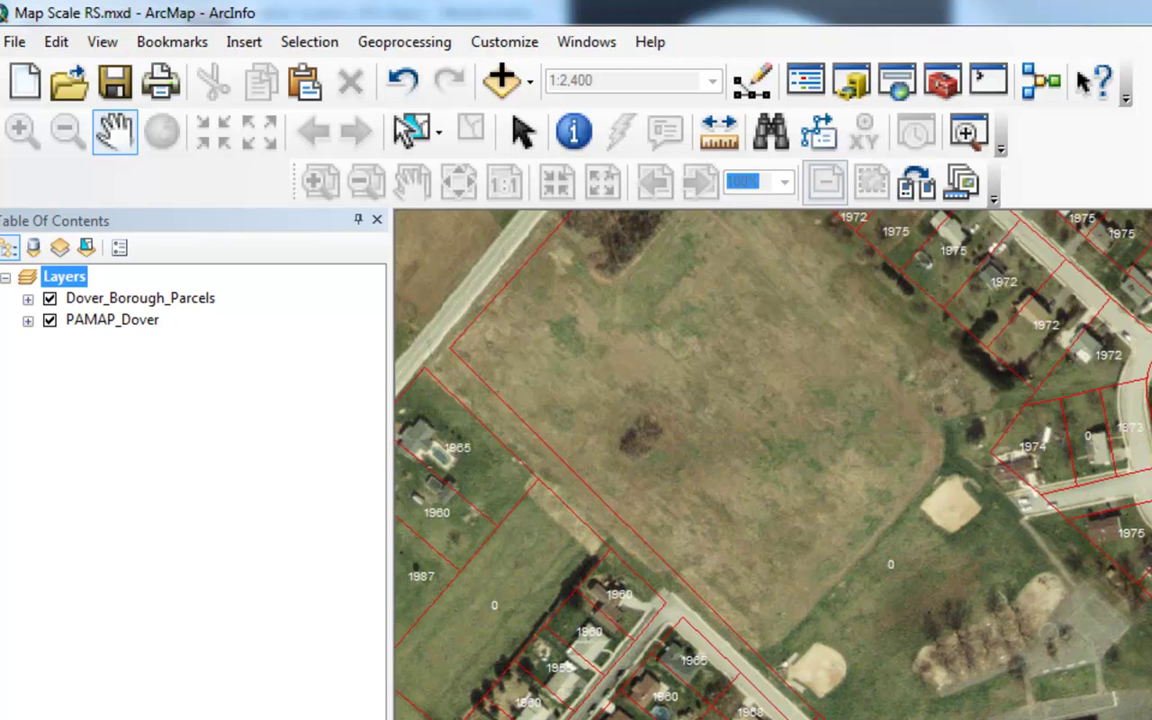
left_click_drag(800, 240, 800, 640)
left_click_drag(700, 445, 983, 708)
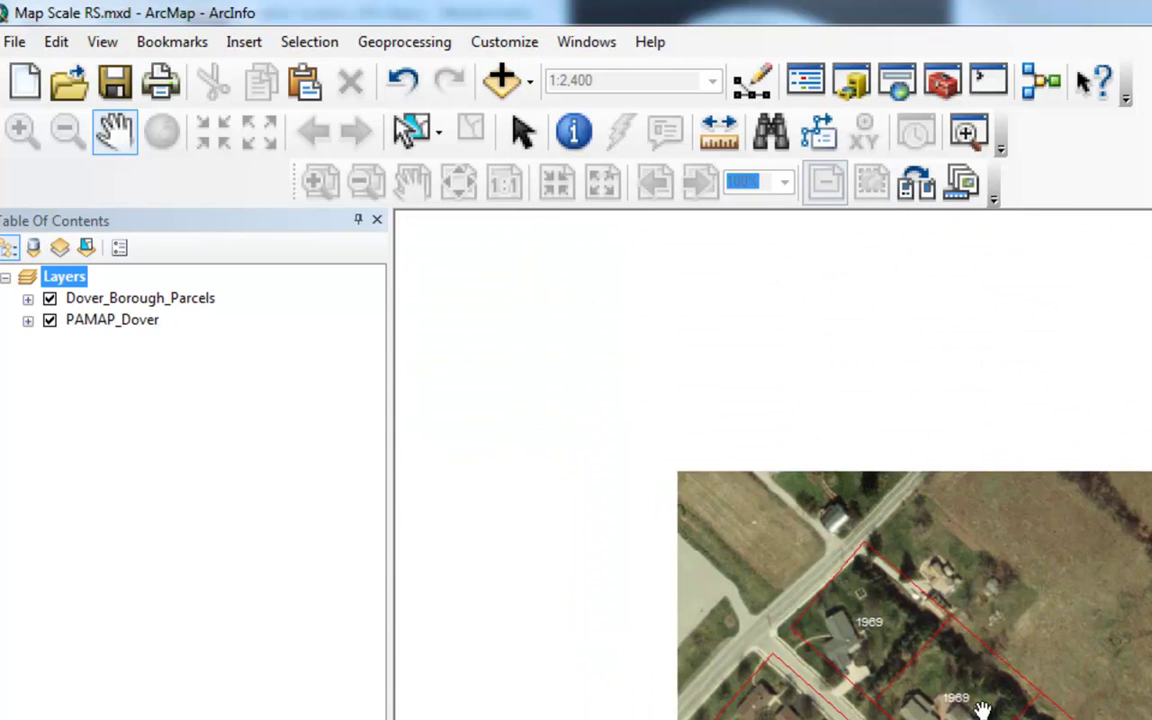
mouse_move(967, 572)
left_mouse_down()
mouse_move(828, 543)
mouse_move(710, 567)
left_mouse_up()
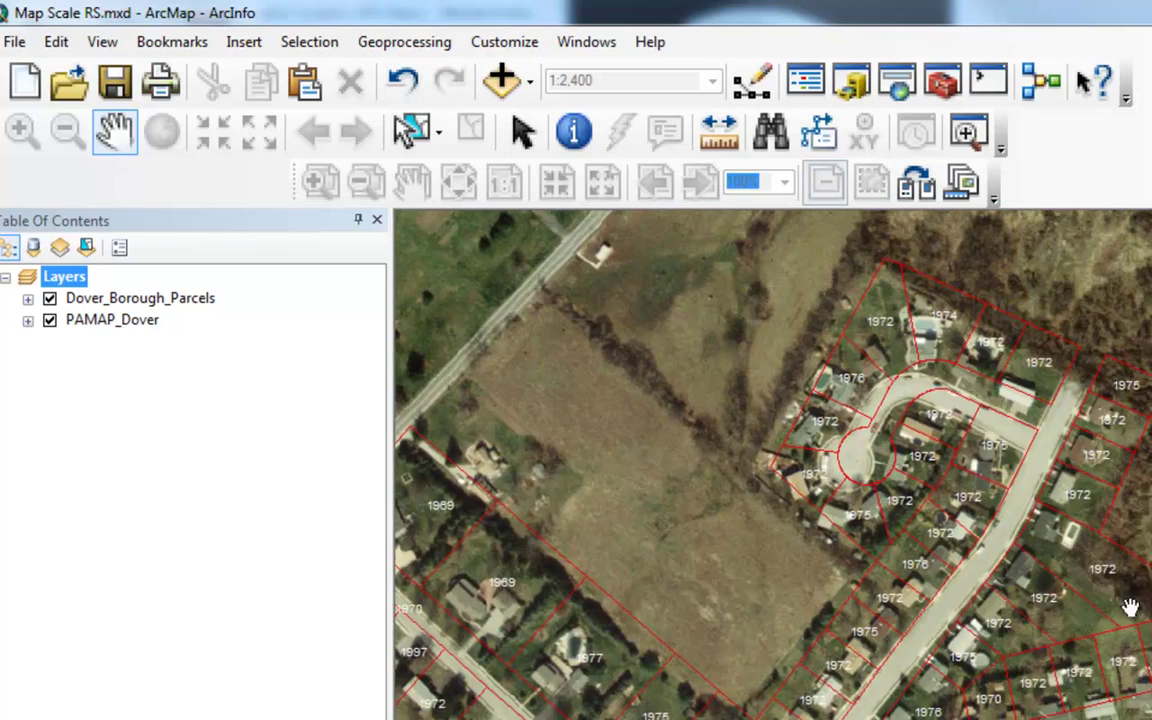
left_click_drag(1130, 607, 879, 476)
left_click_drag(1023, 638, 818, 482)
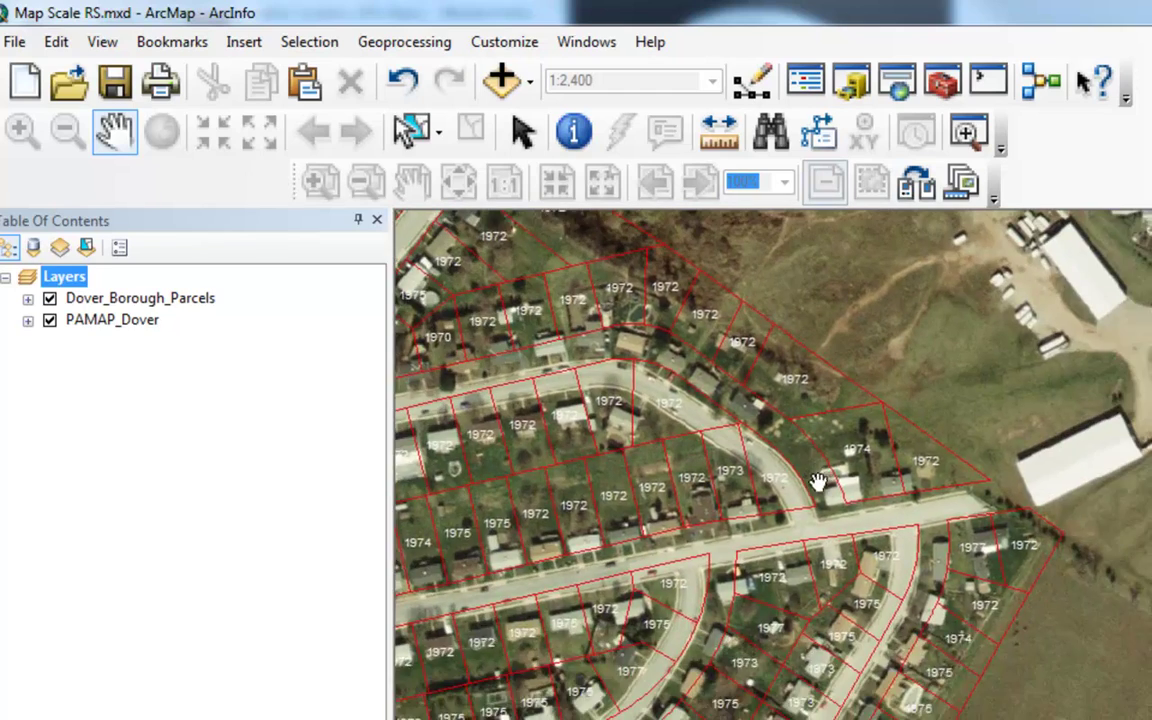
left_click_drag(669, 719, 843, 615)
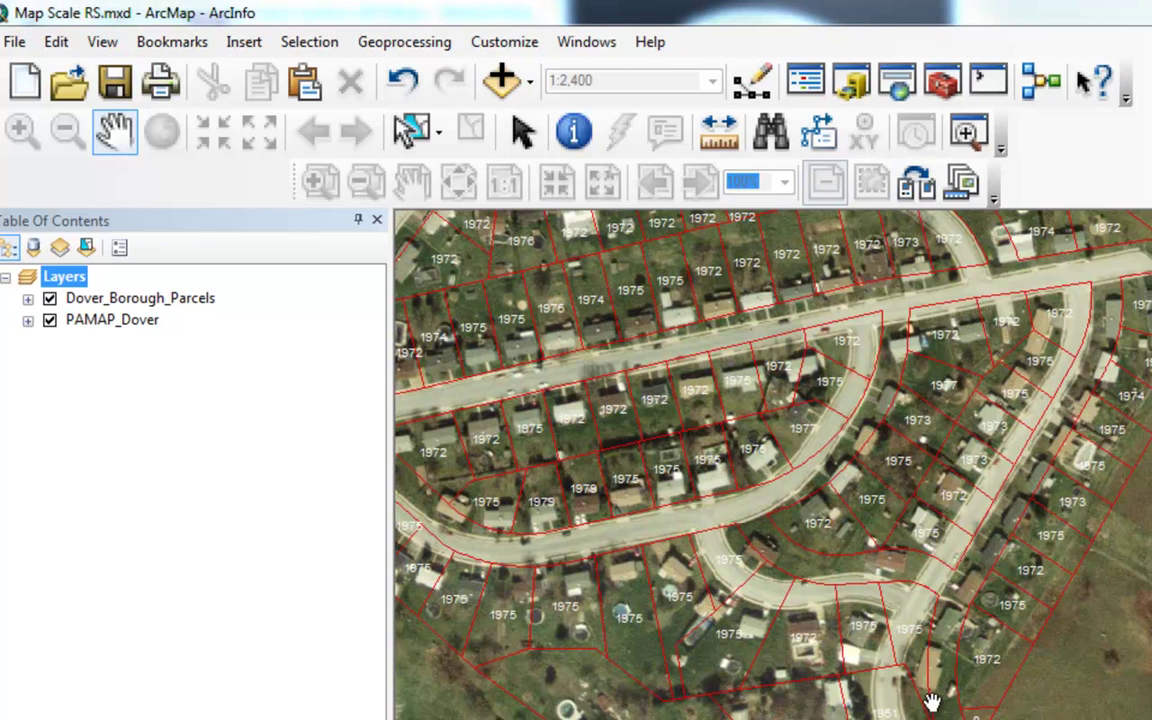
left_click_drag(931, 694, 1015, 545)
left_click_drag(640, 430, 925, 476)
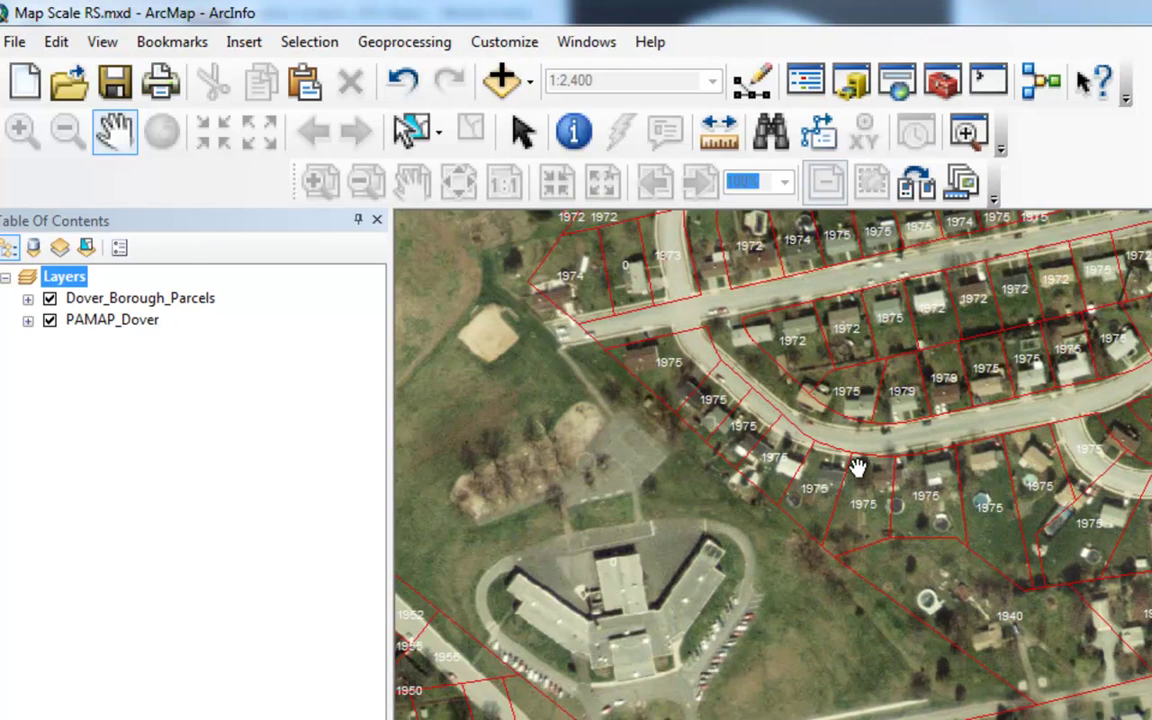
left_click_drag(733, 439, 843, 529)
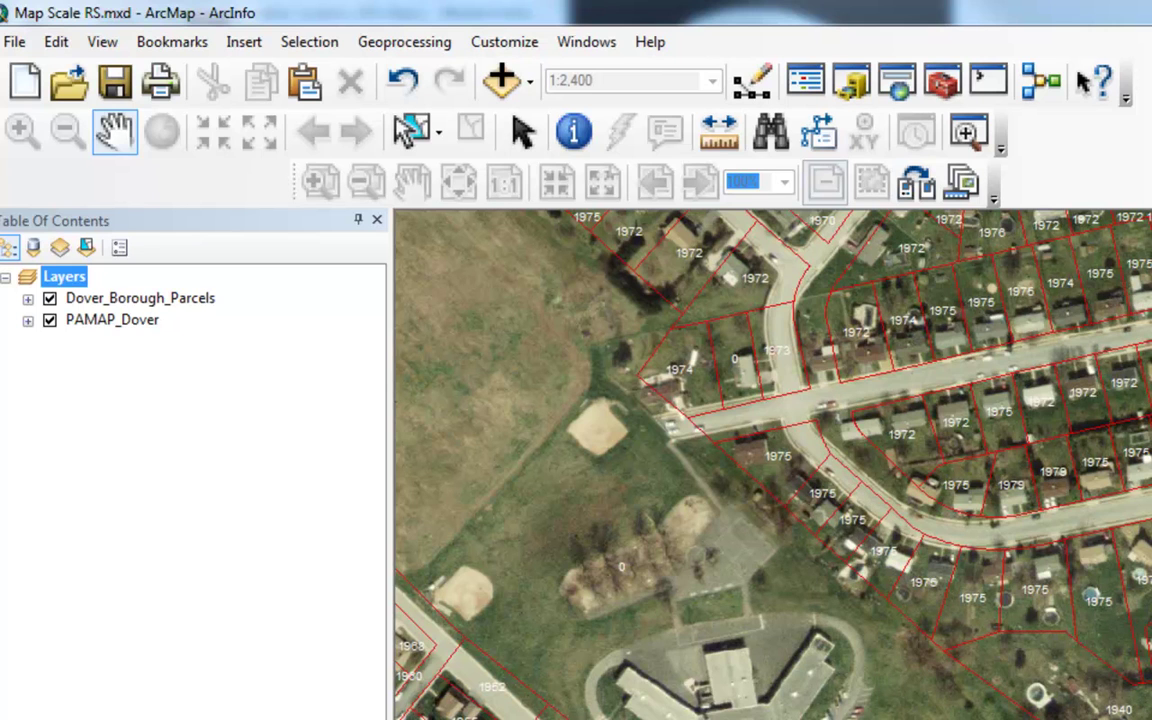
Close the Map Scale RS map without saving changes and open Calculate Geometry.mxd
key("alt+F4")
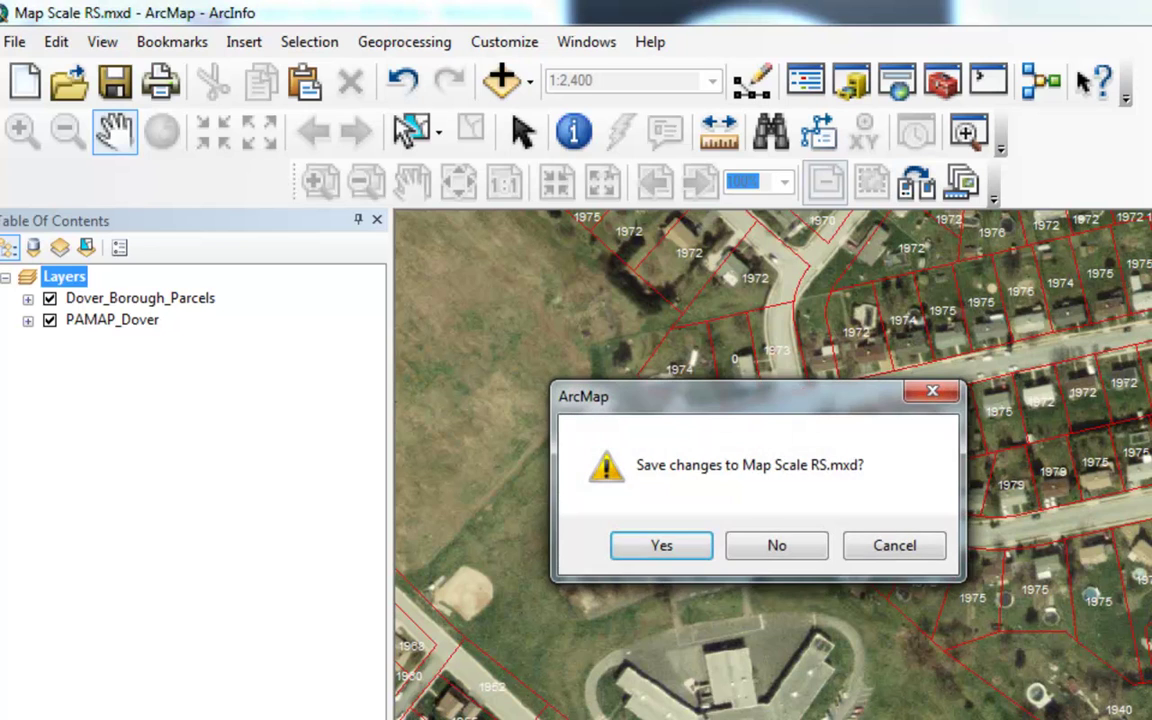
left_click(762, 550)
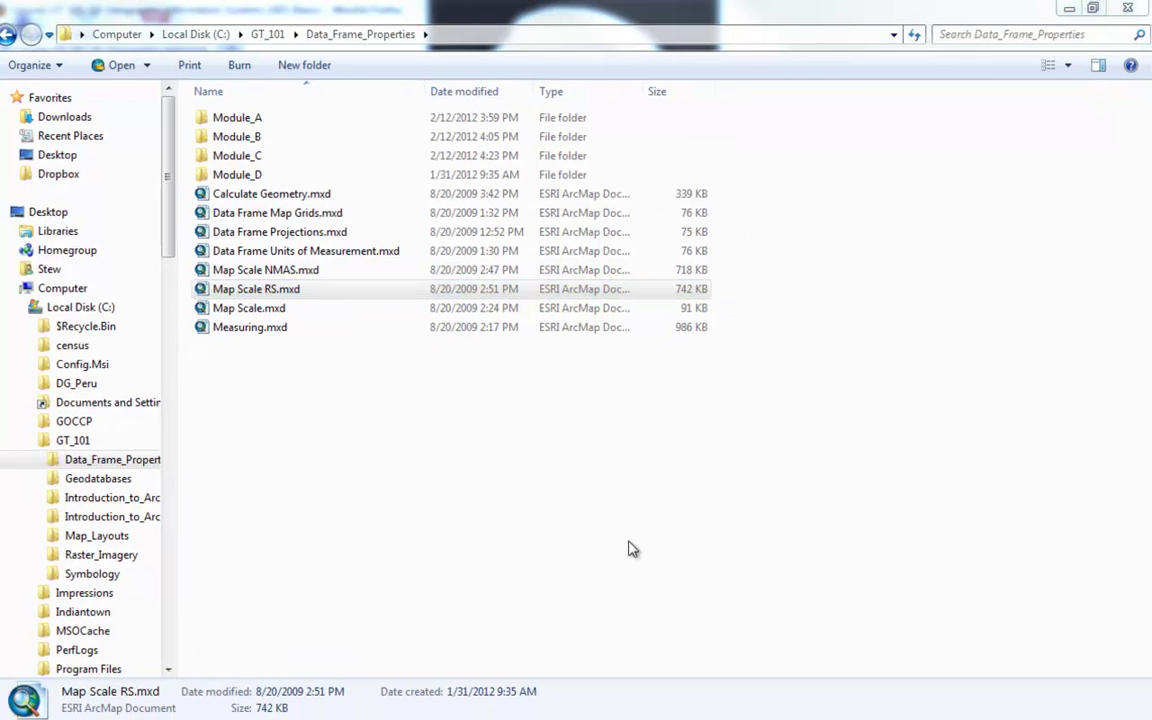
left_click(240, 199)
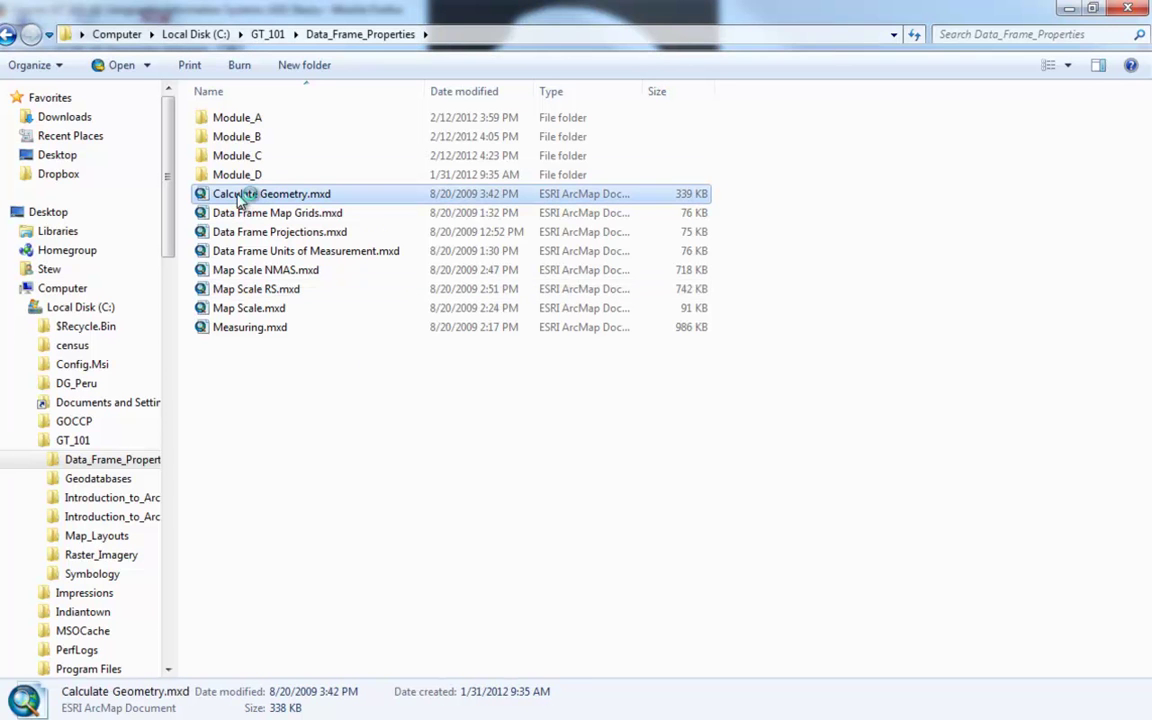
double_click(240, 199)
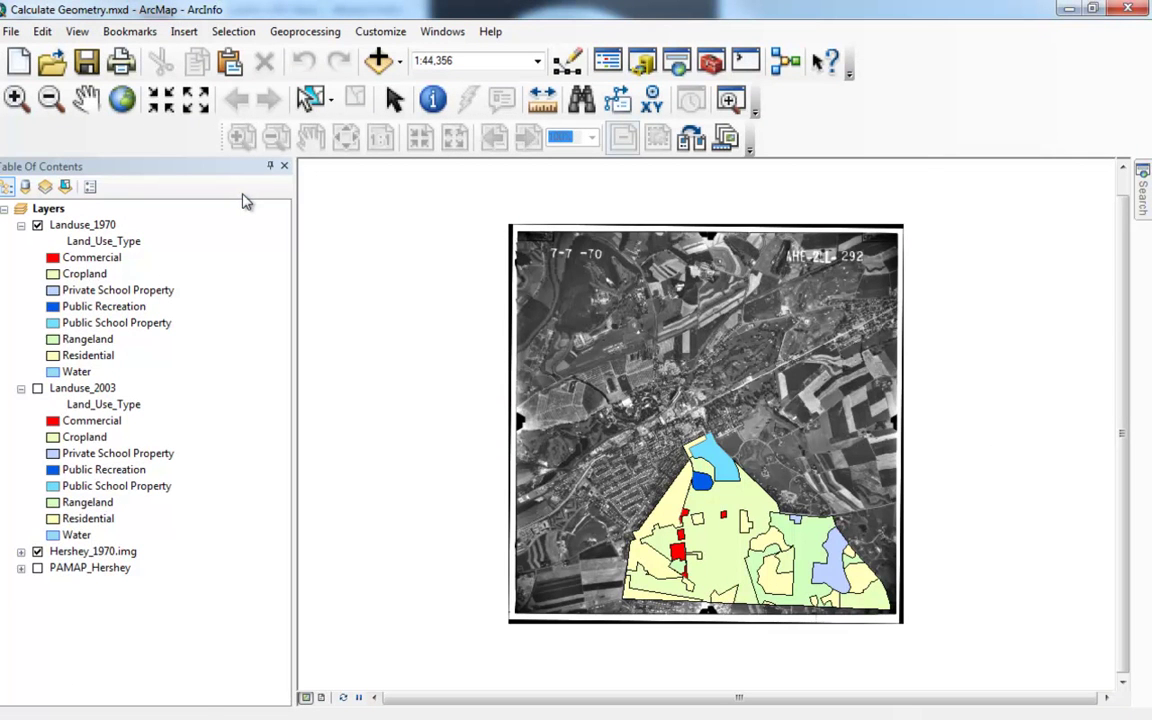
Hide the Landuse_1970 layer and replace the Hershey_1970.img photo with the PAMAP_Hershey imagery around the land use area
left_click(15, 98)
left_click_drag(570, 405, 921, 649)
left_click(38, 225)
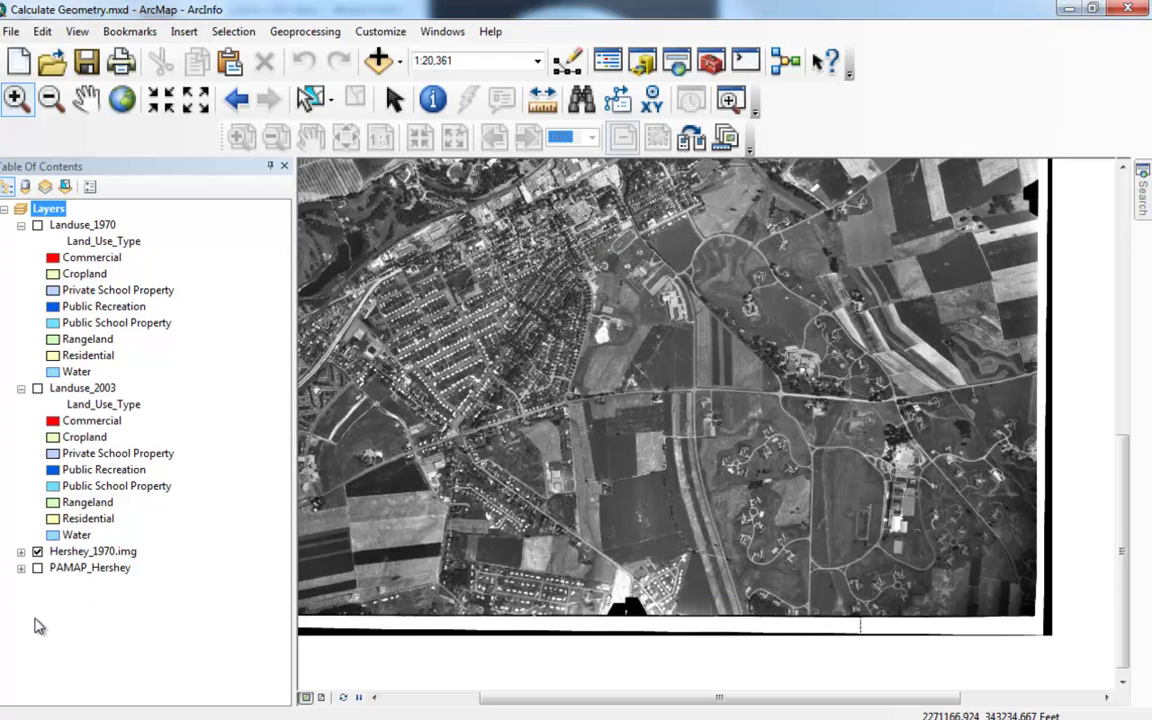
left_click(37, 568)
left_click(37, 552)
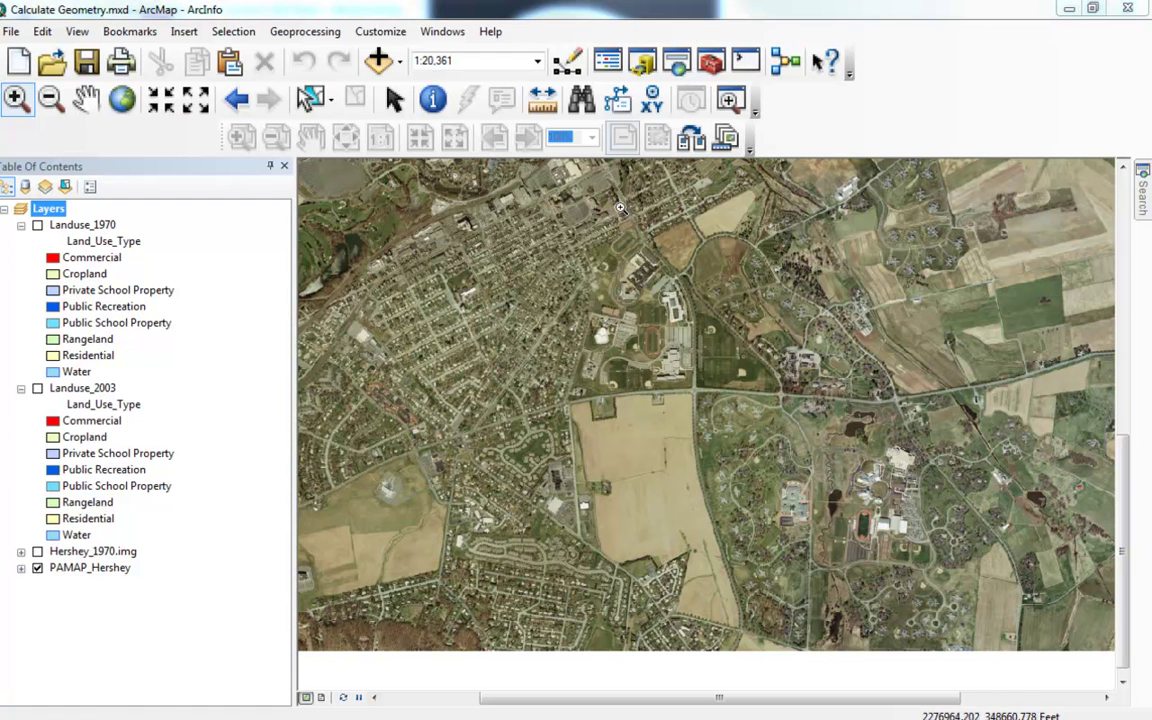
Inspect the Hershey imagery north of the study area and display the Landuse_1970 polygons over PAMAP_Hershey
left_click(85, 99)
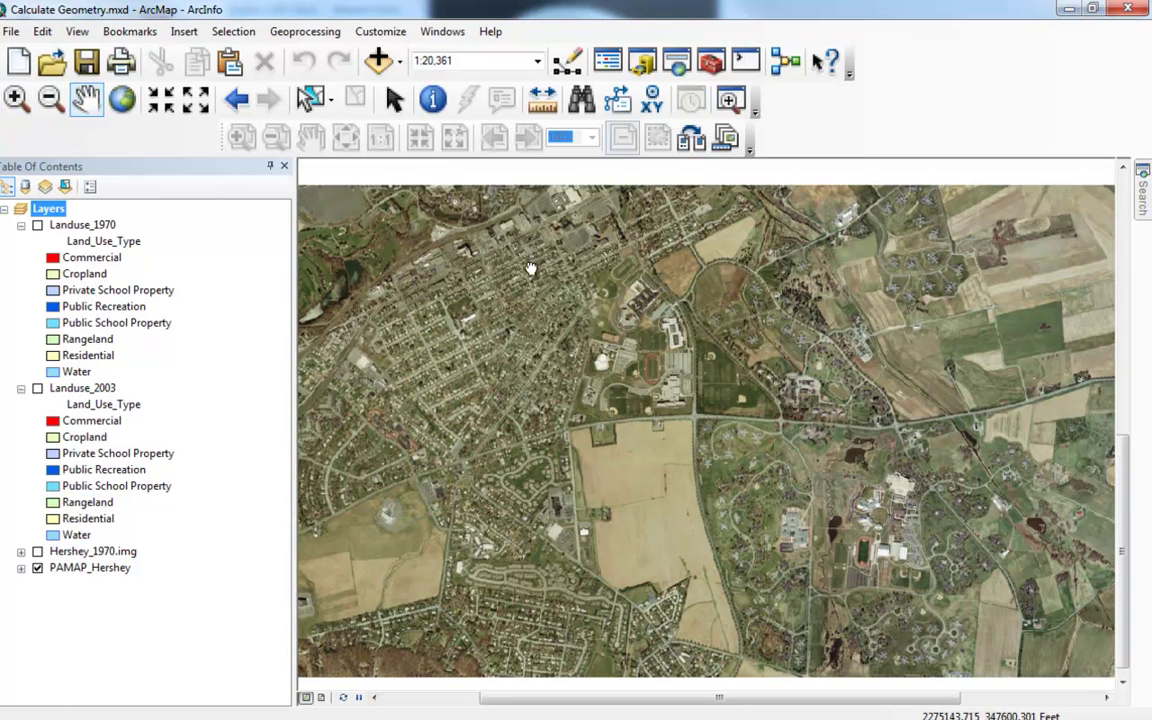
left_click_drag(478, 212, 565, 445)
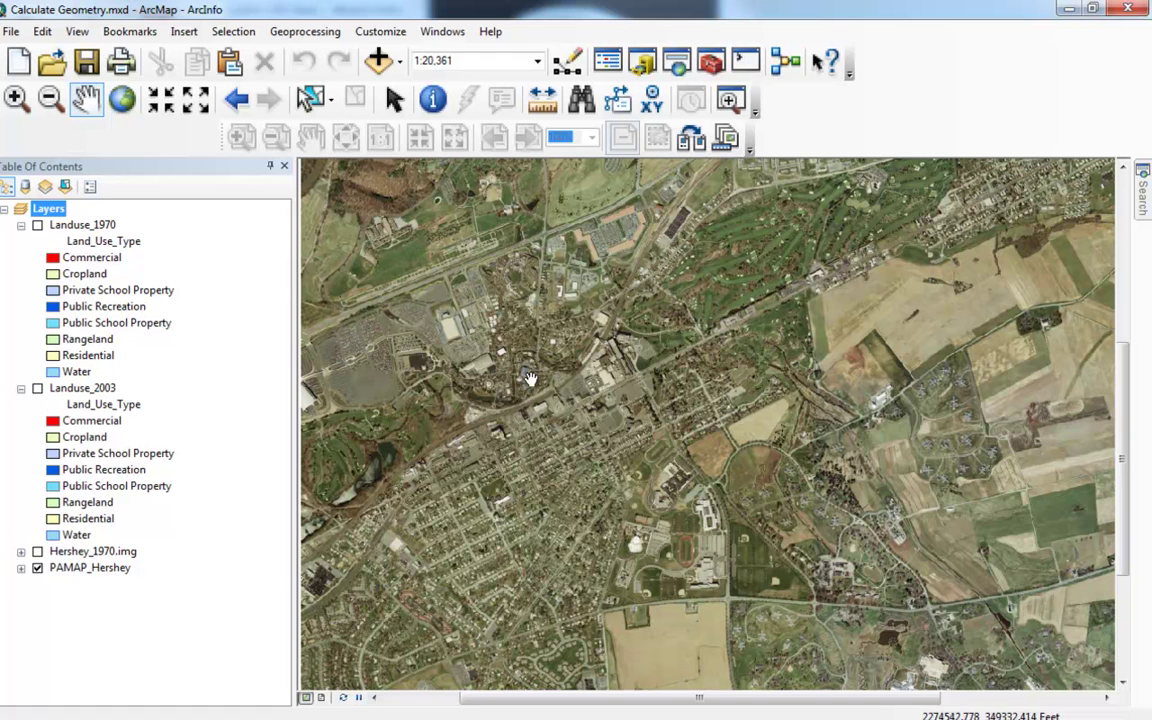
left_click(38, 226)
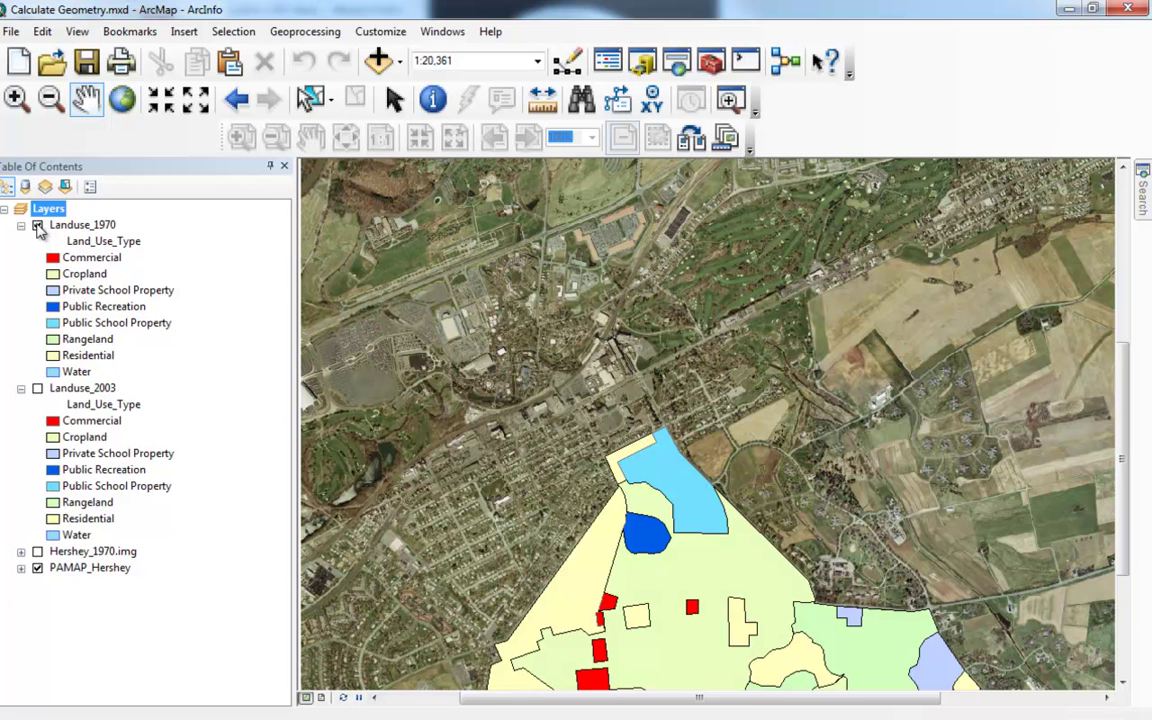
left_click_drag(674, 599, 662, 382)
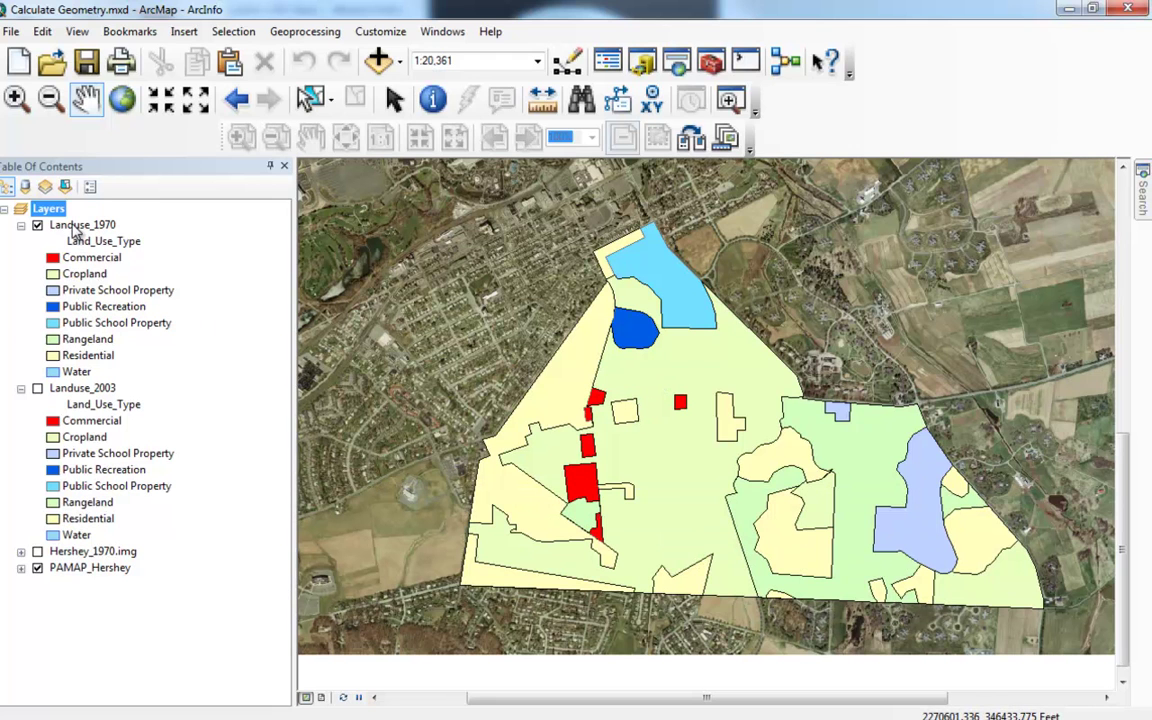
Open the Landuse_1970 attribute table and examine its SHAPE_Length and SHAPE_Area fields
right_click(76, 228)
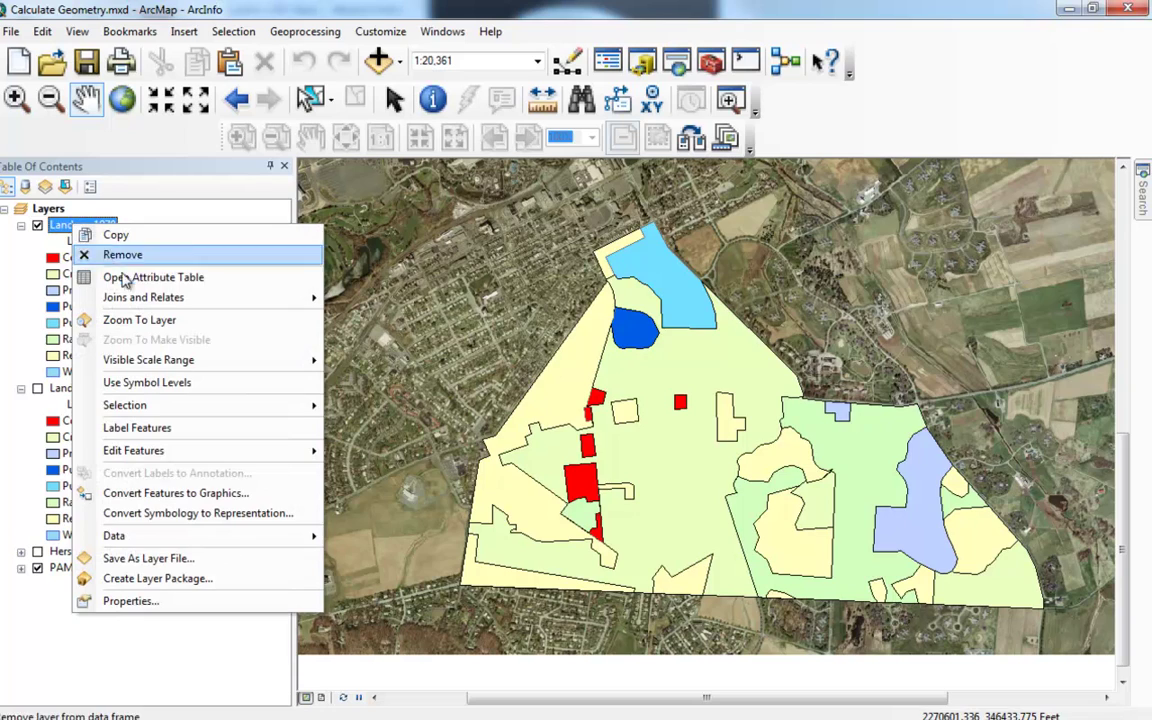
left_click(125, 277)
left_click_drag(762, 210, 683, 211)
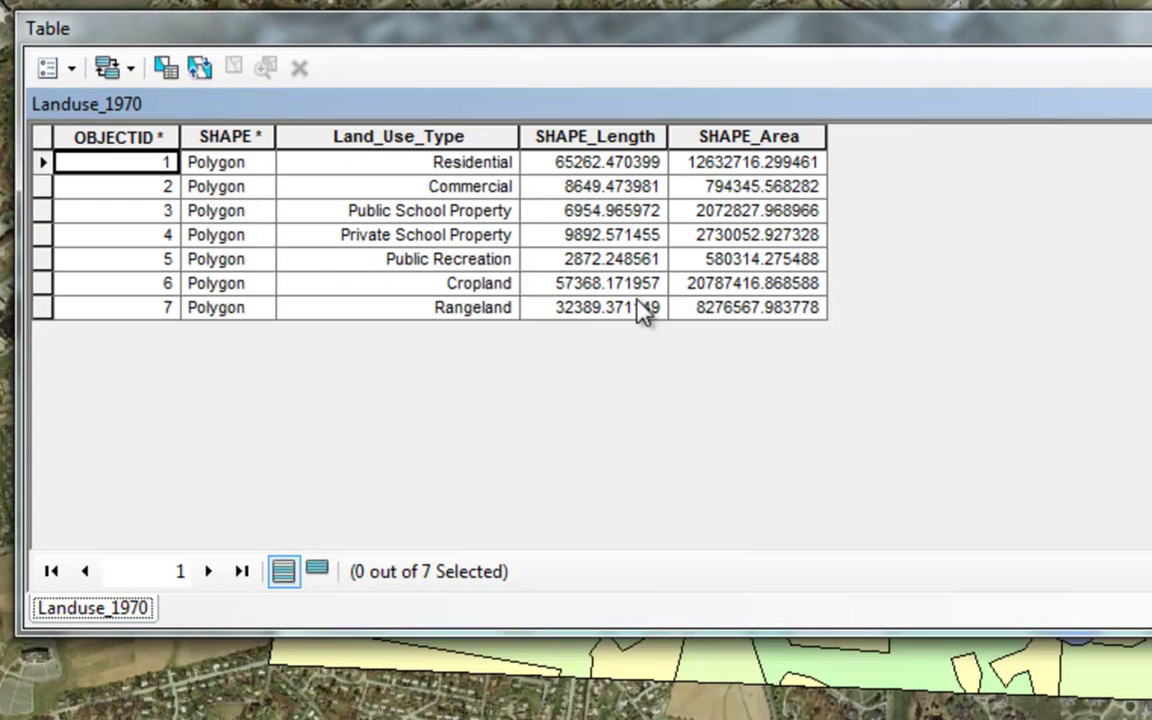
left_click(596, 141)
left_click(727, 142)
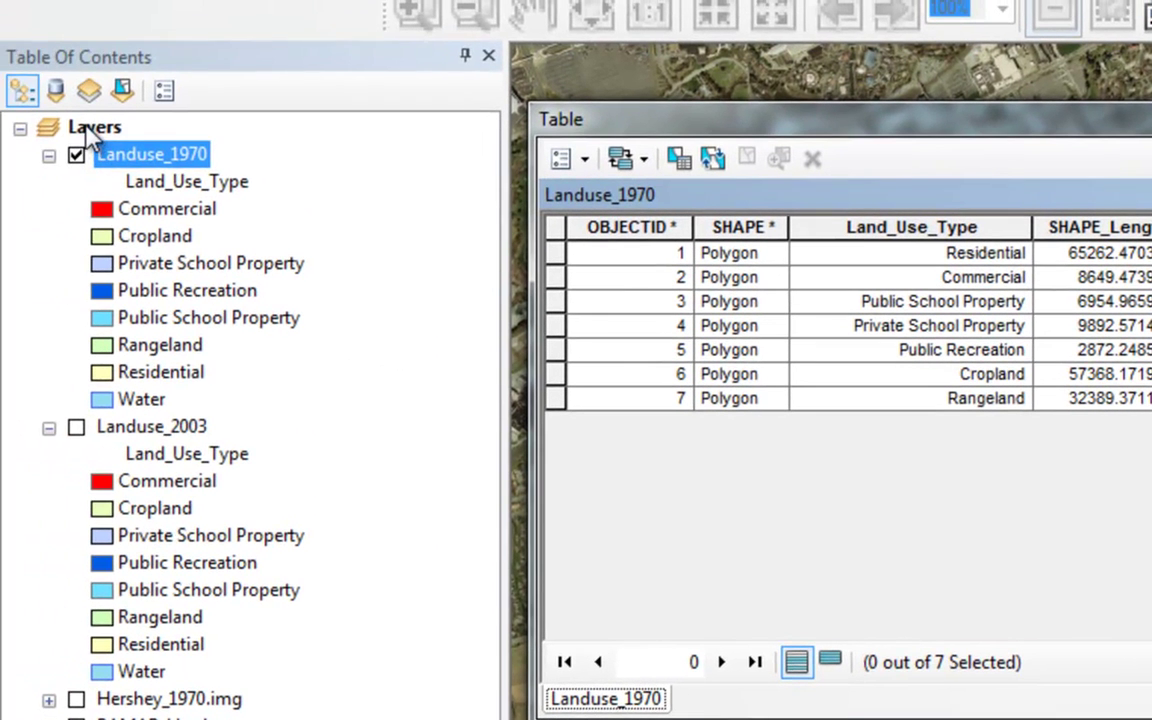
Check the Layers data frame's display units and the projection and linear unit of its coordinate system
left_click(88, 130)
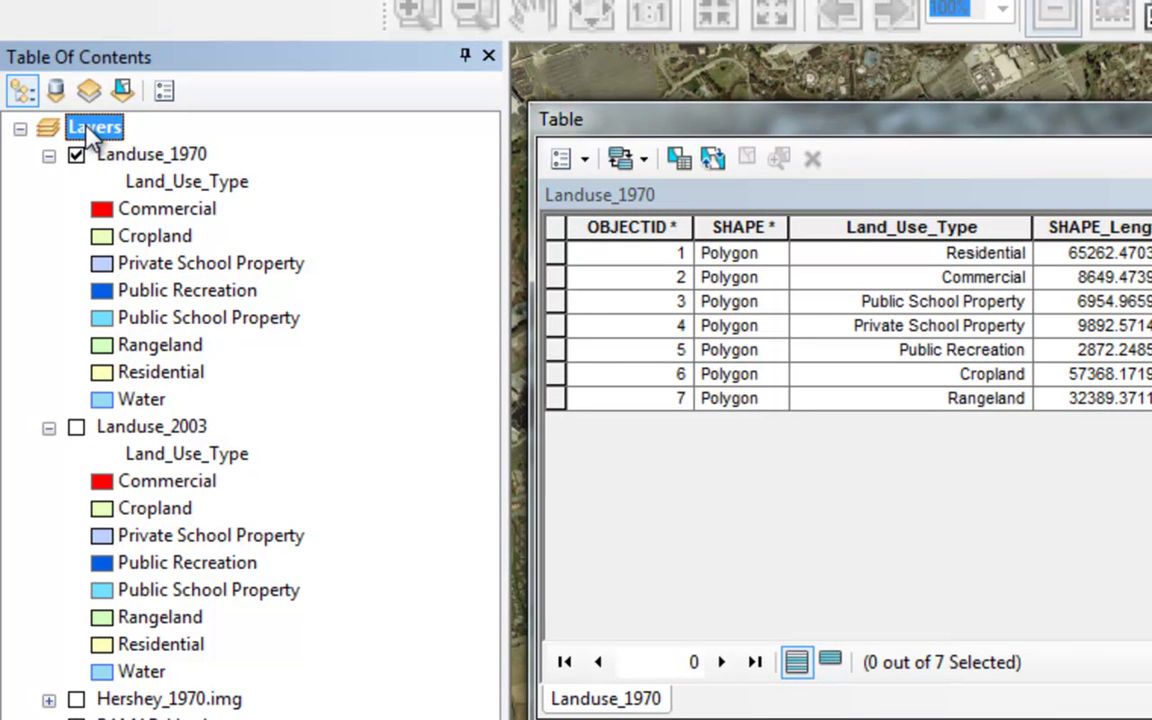
double_click(90, 128)
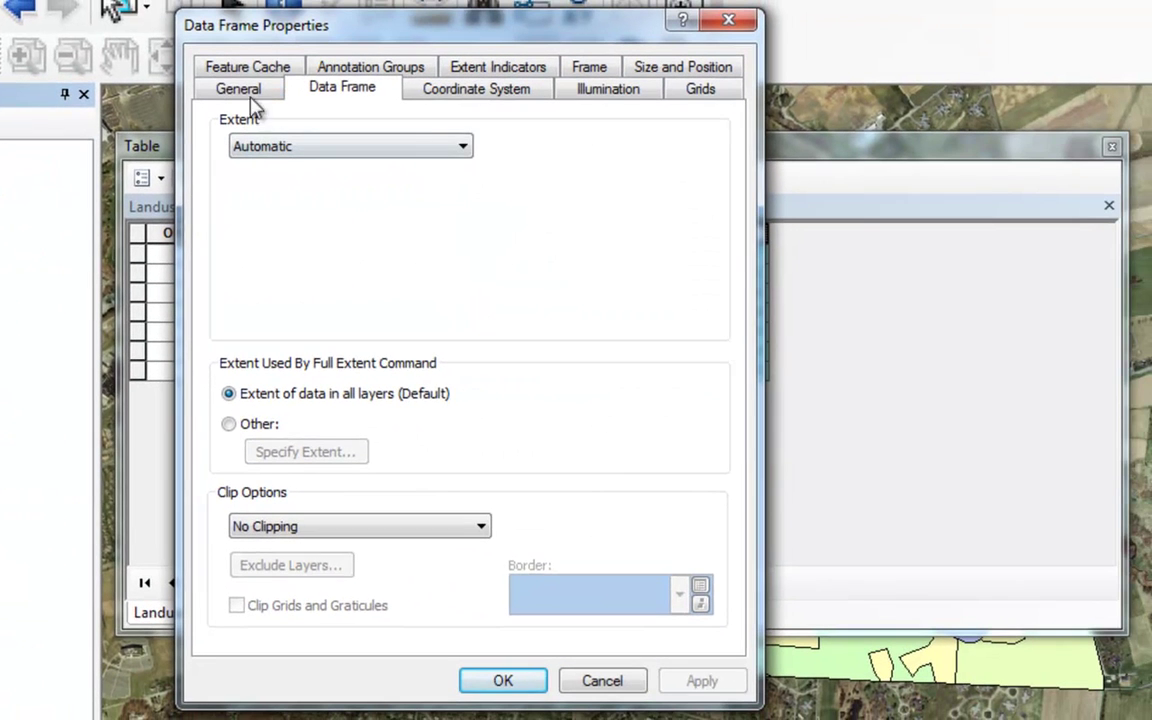
left_click(237, 90)
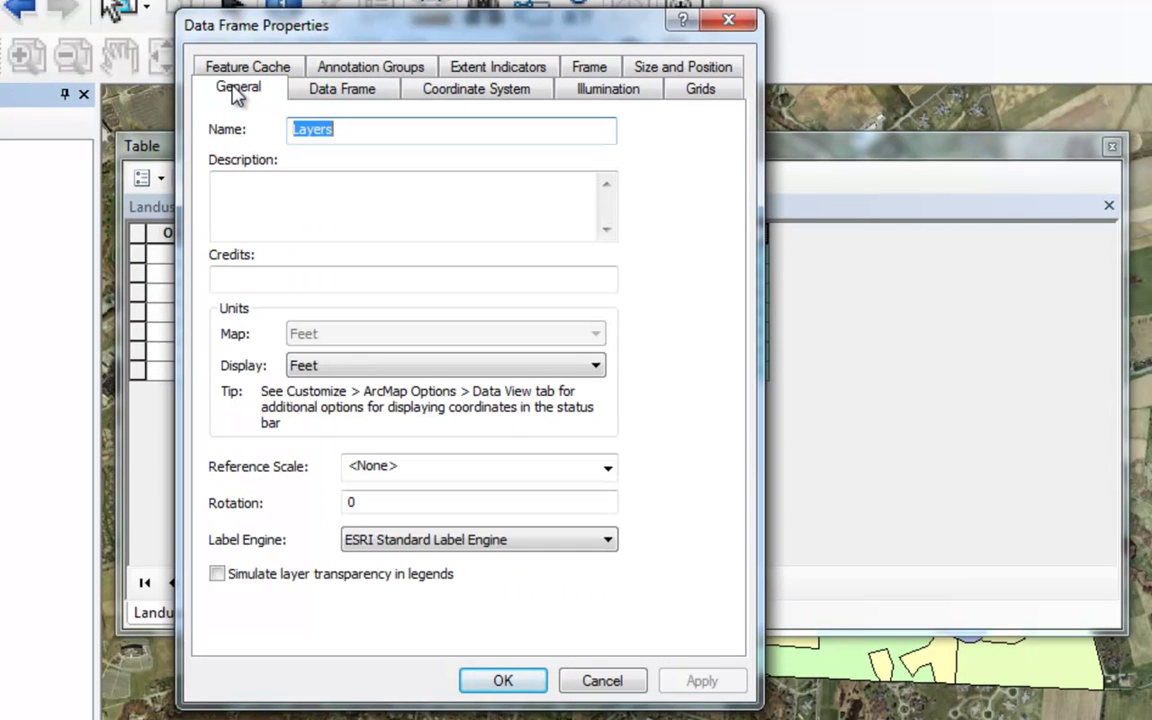
left_click(452, 96)
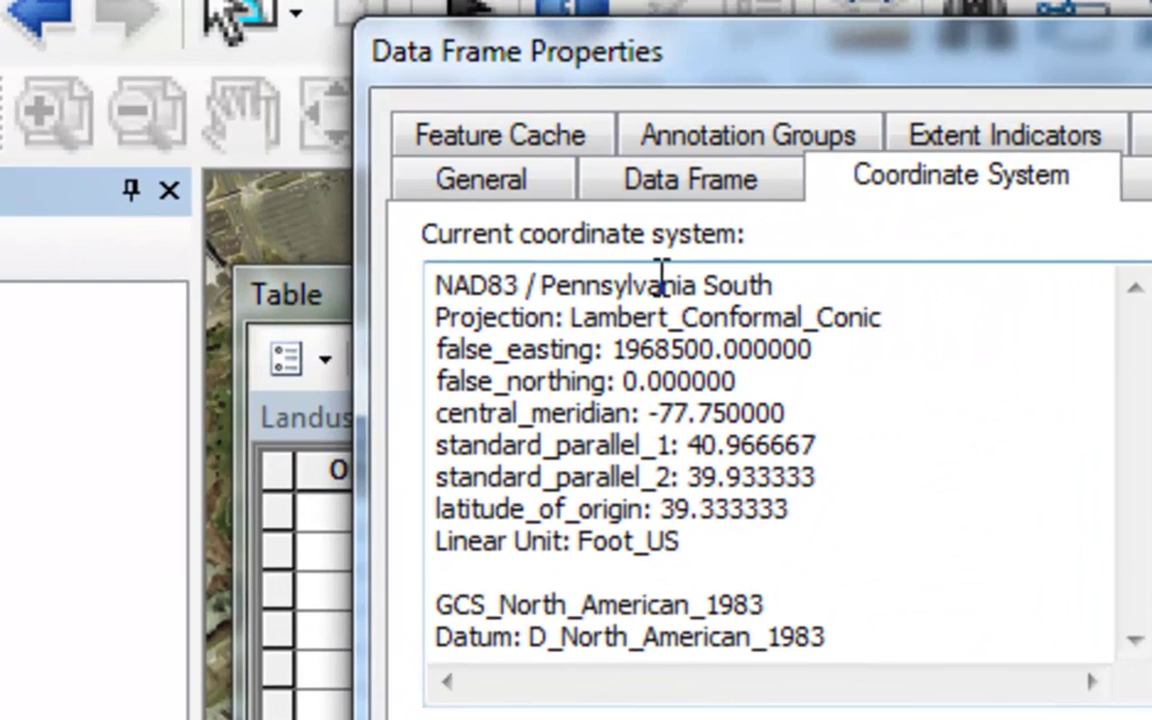
left_click_drag(697, 540, 587, 548)
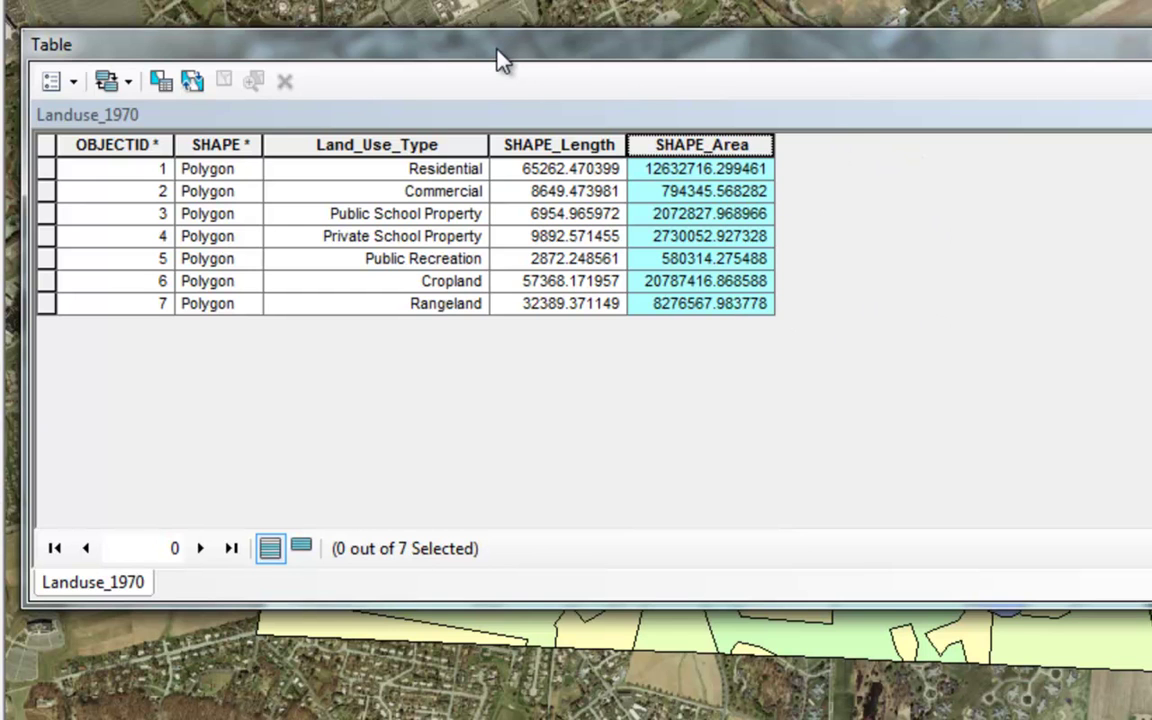
Add a Float field named Acres to the Landuse_1970 attribute table
left_click(73, 84)
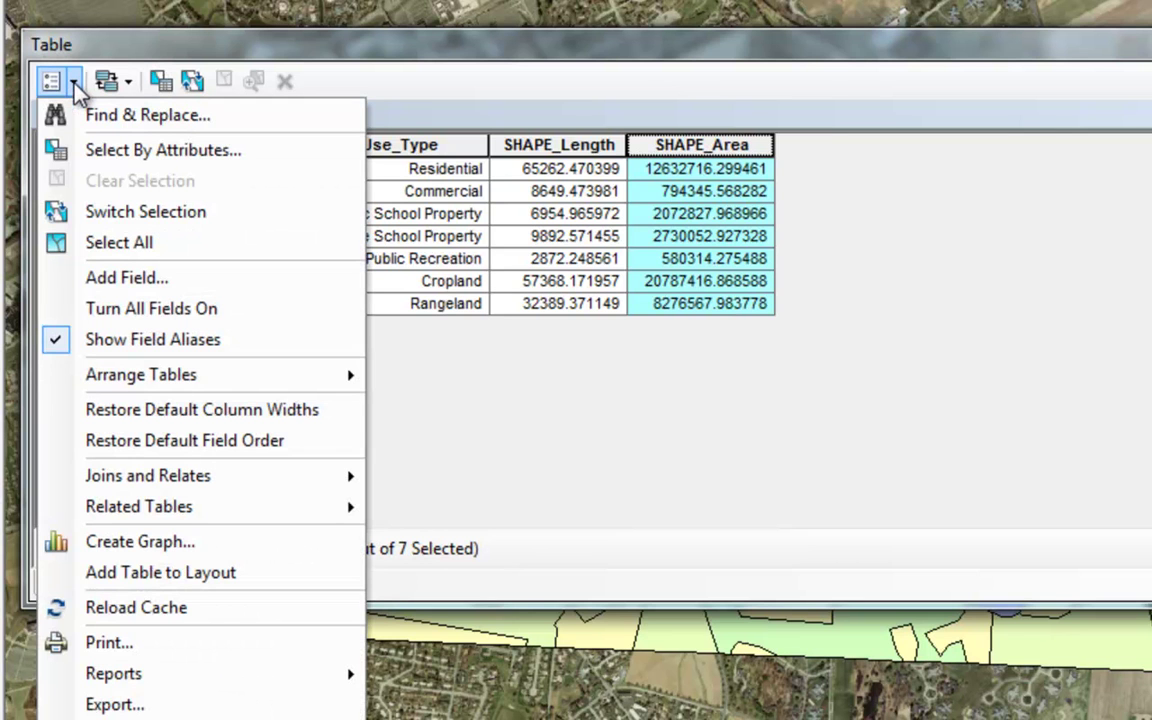
left_click(113, 278)
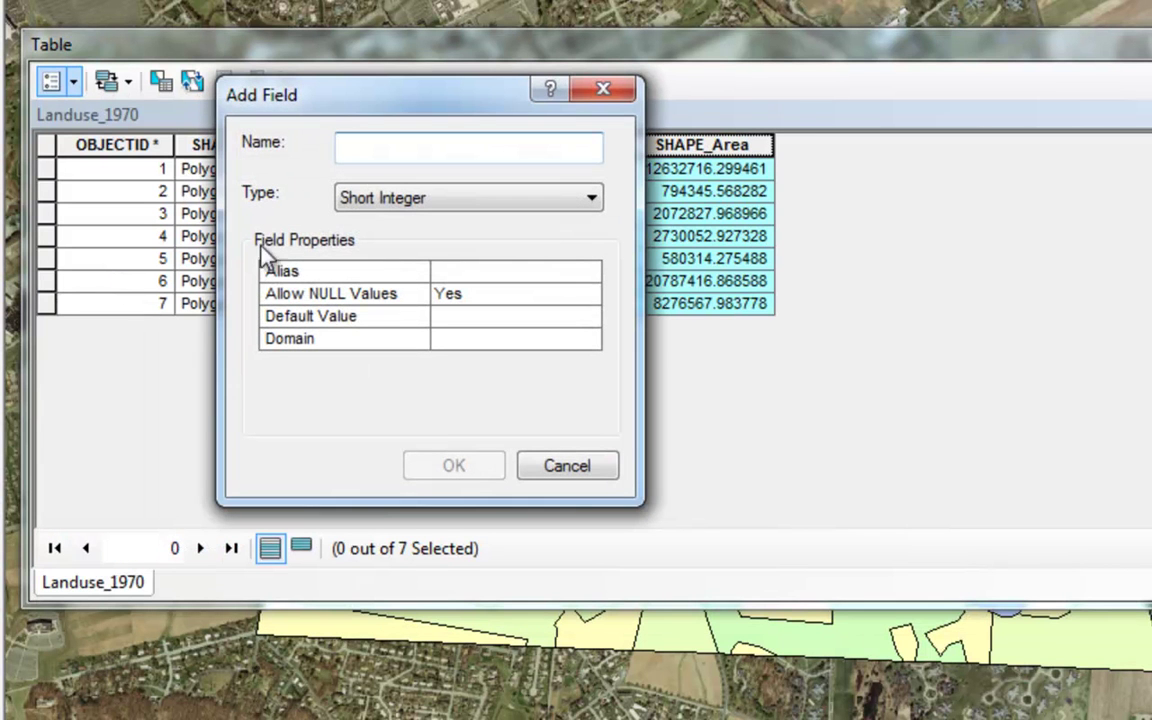
type("Acres")
left_click(432, 205)
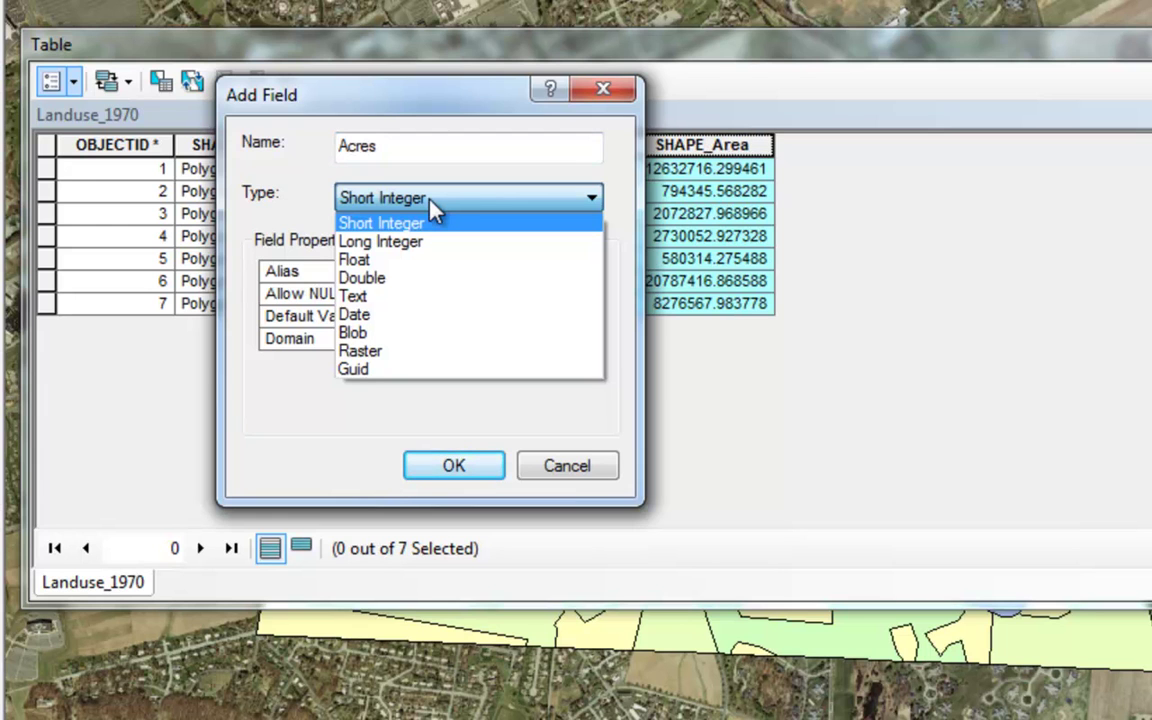
left_click(360, 261)
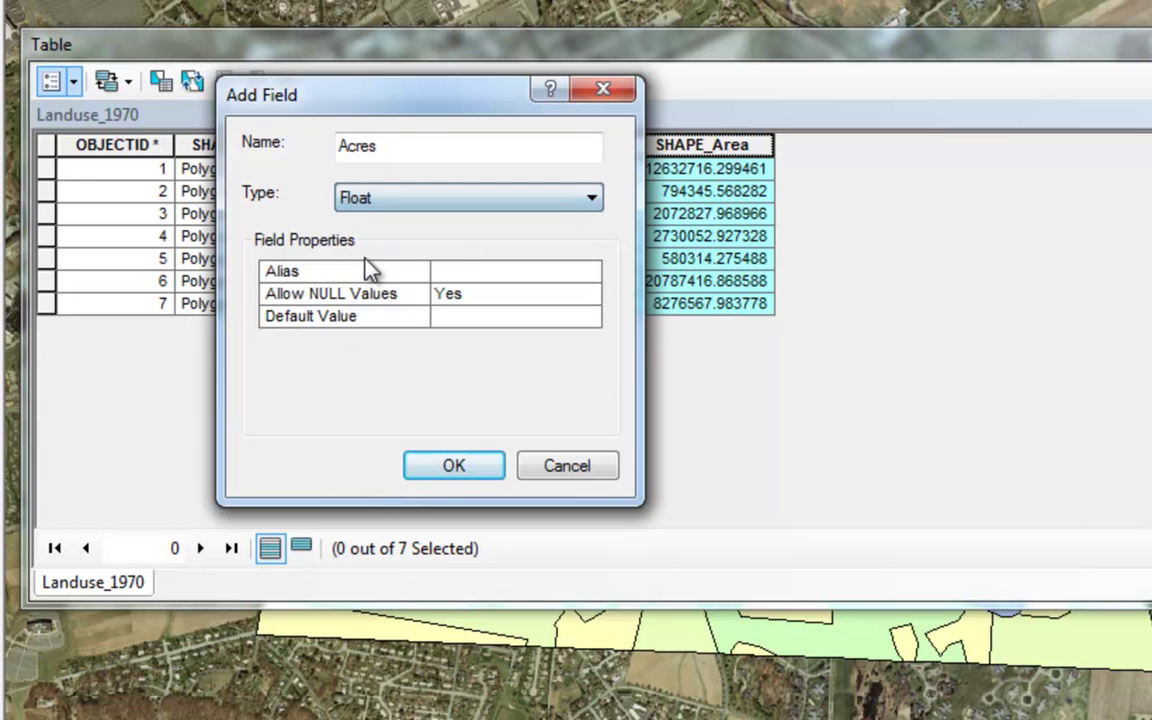
left_click(435, 468)
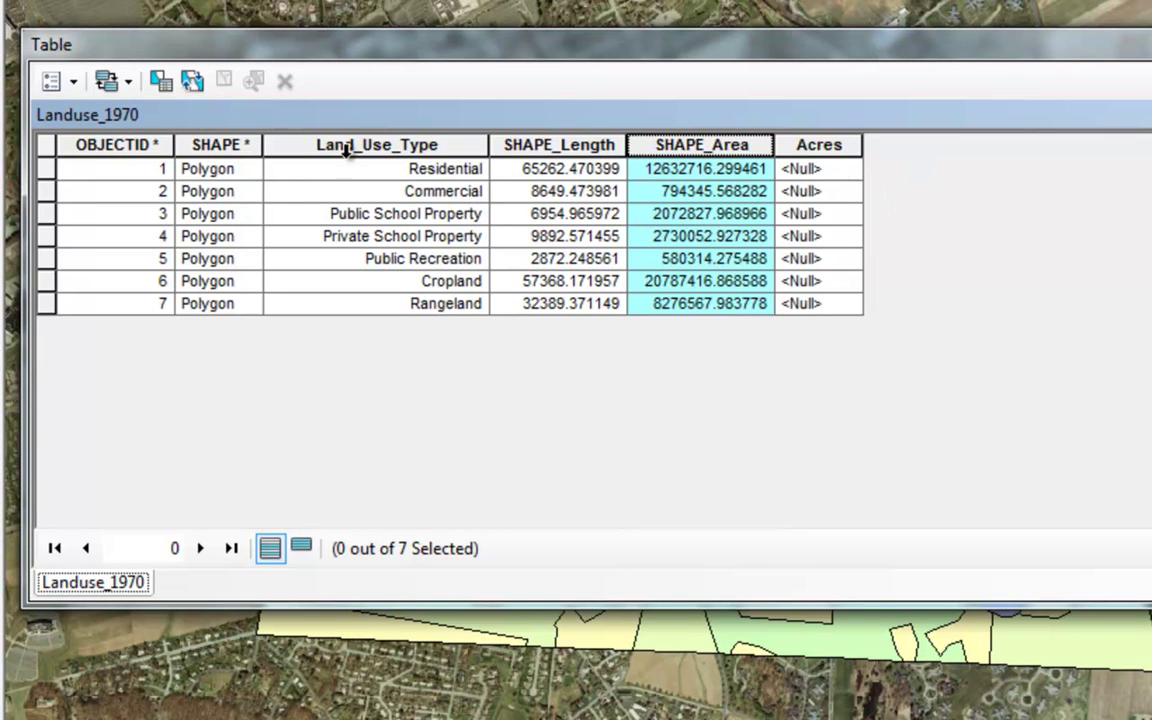
Add a Float field named Hectares to the Landuse_1970 attribute table
left_click(73, 82)
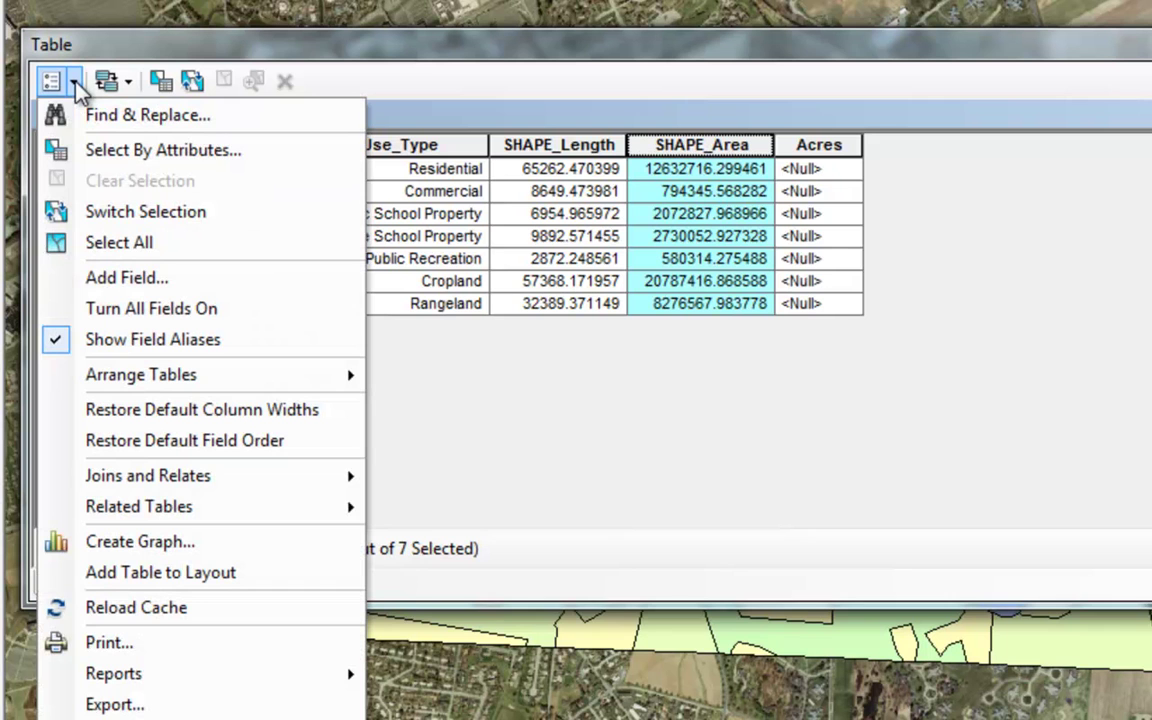
left_click(120, 280)
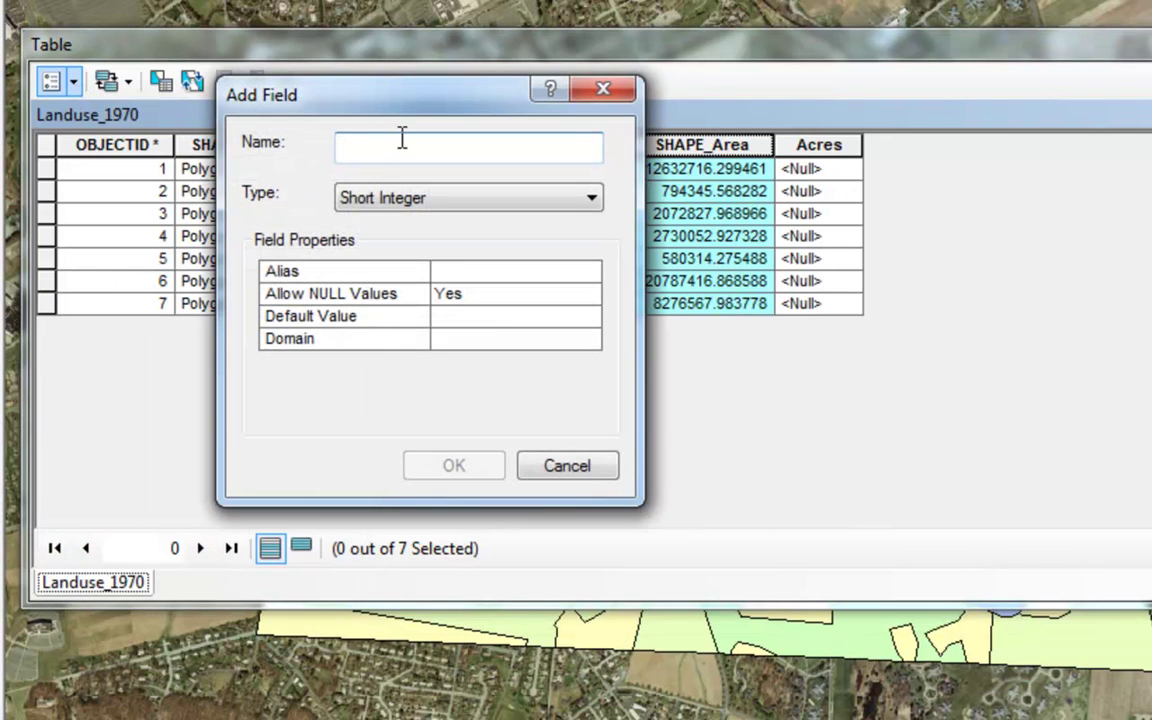
type("Hec")
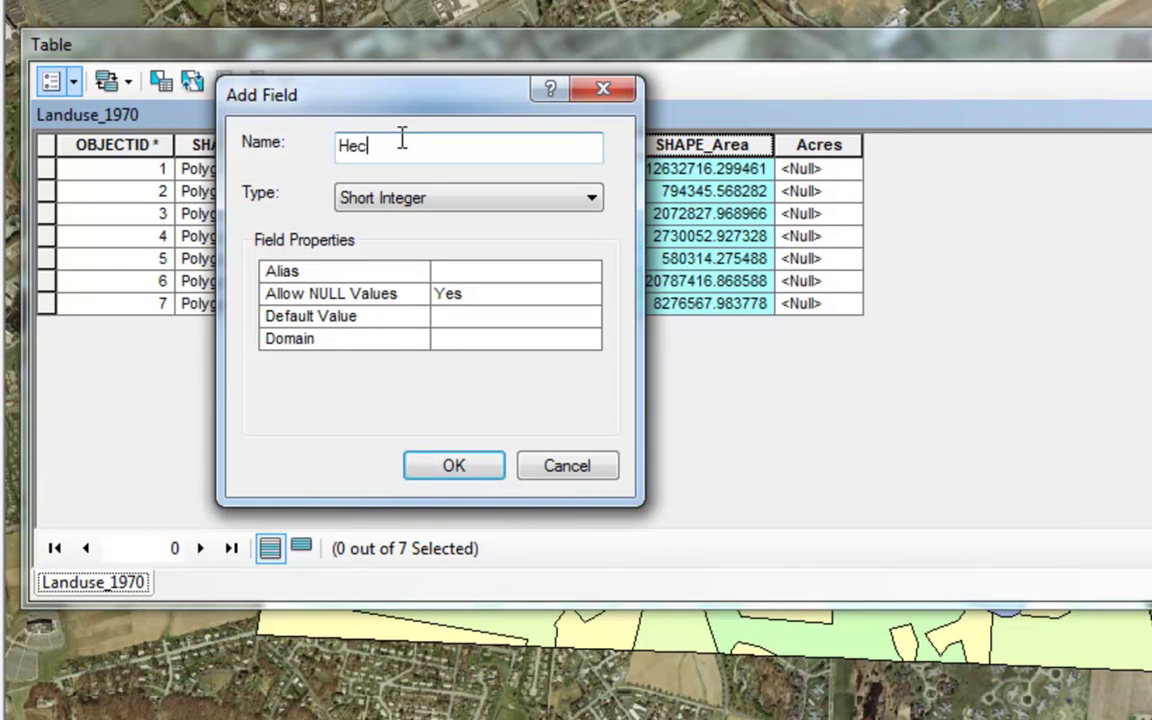
type("tares")
left_click(470, 202)
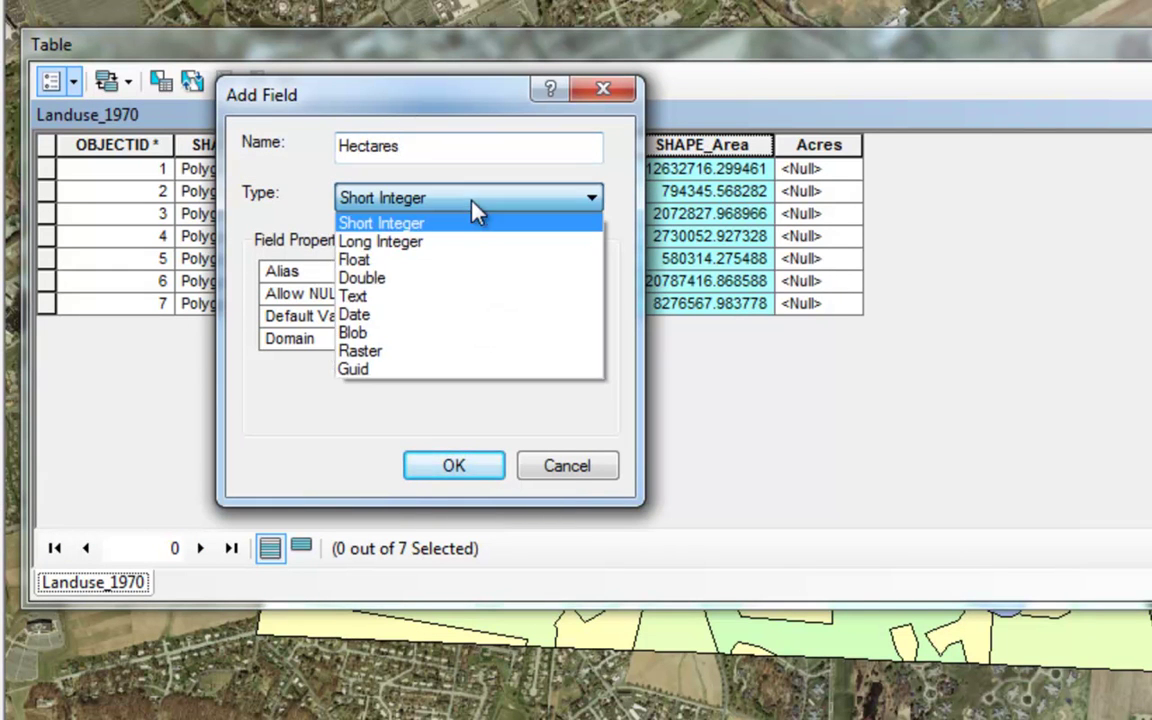
left_click(357, 260)
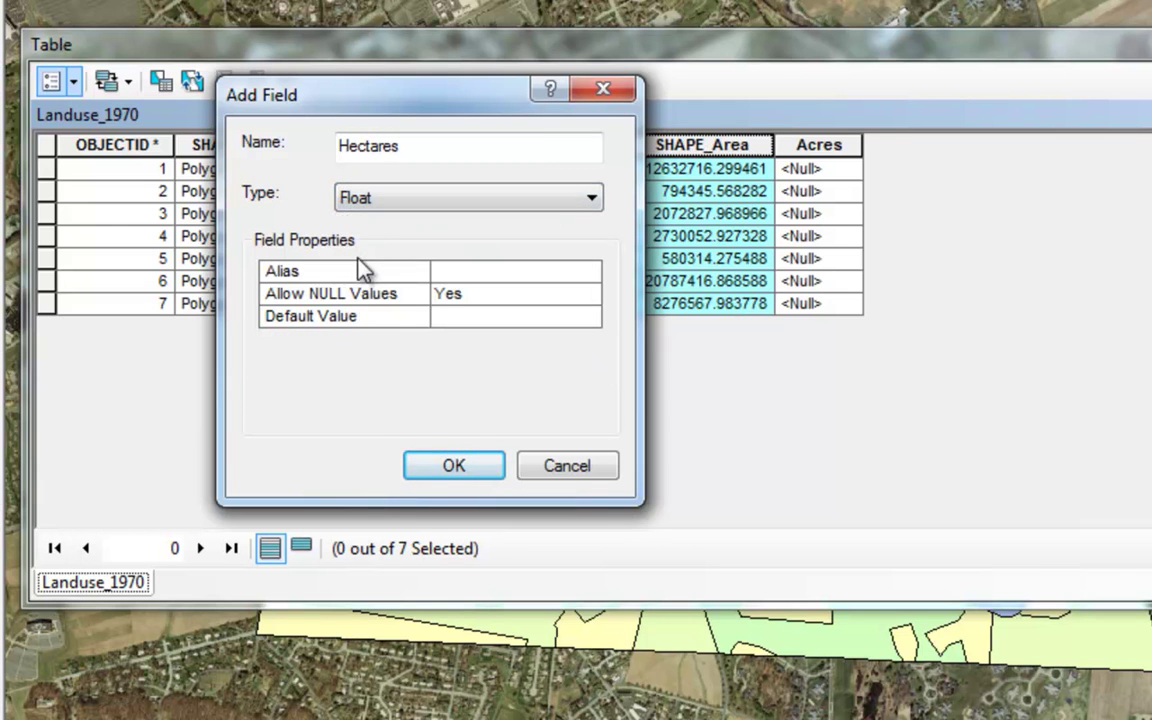
left_click(442, 467)
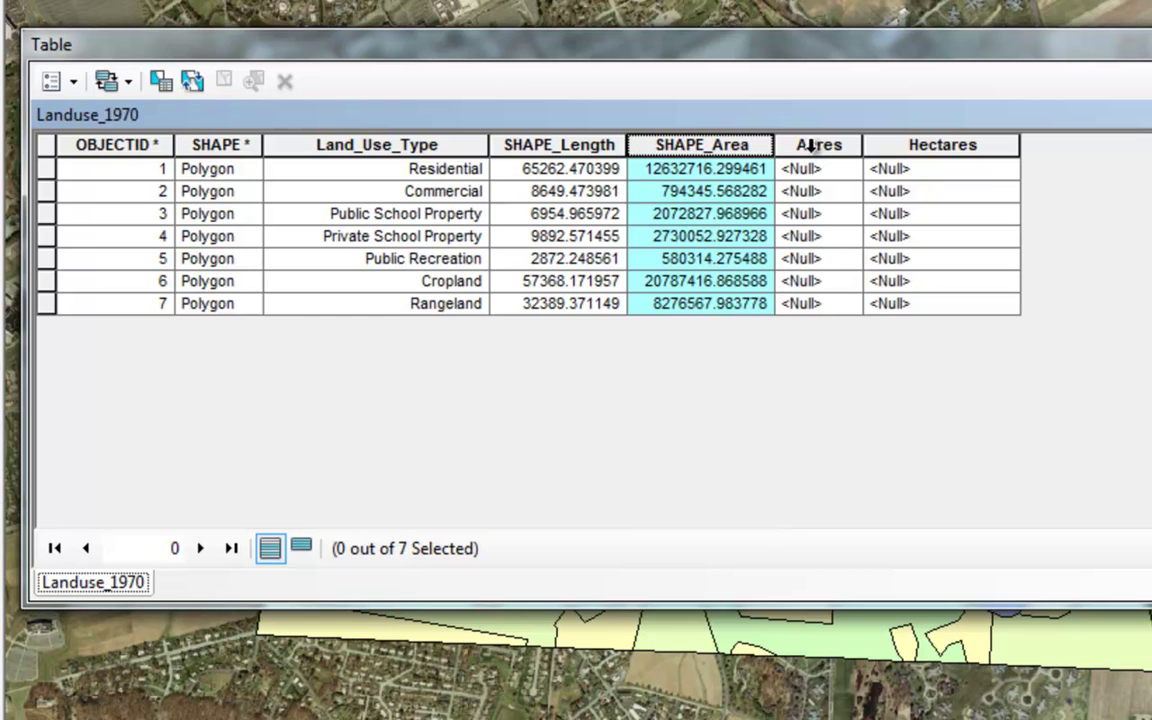
Calculate the polygon areas into the Acres field in Acres US, using the coordinate system of the data source
left_click(818, 145)
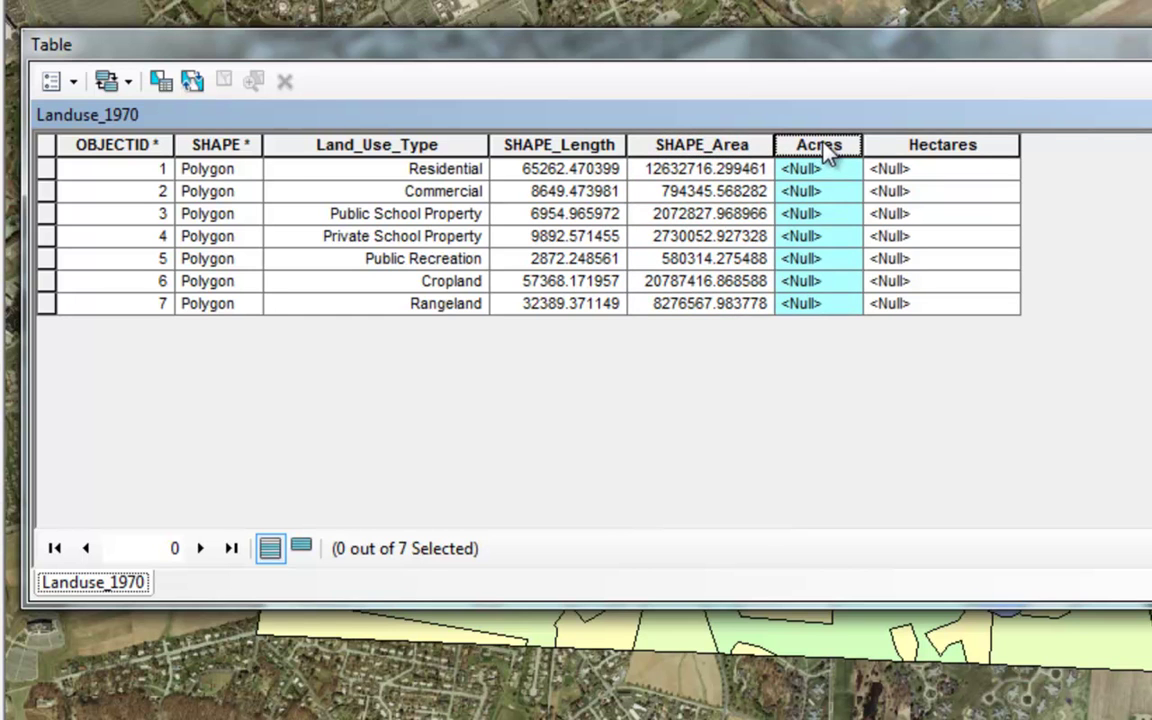
right_click(820, 156)
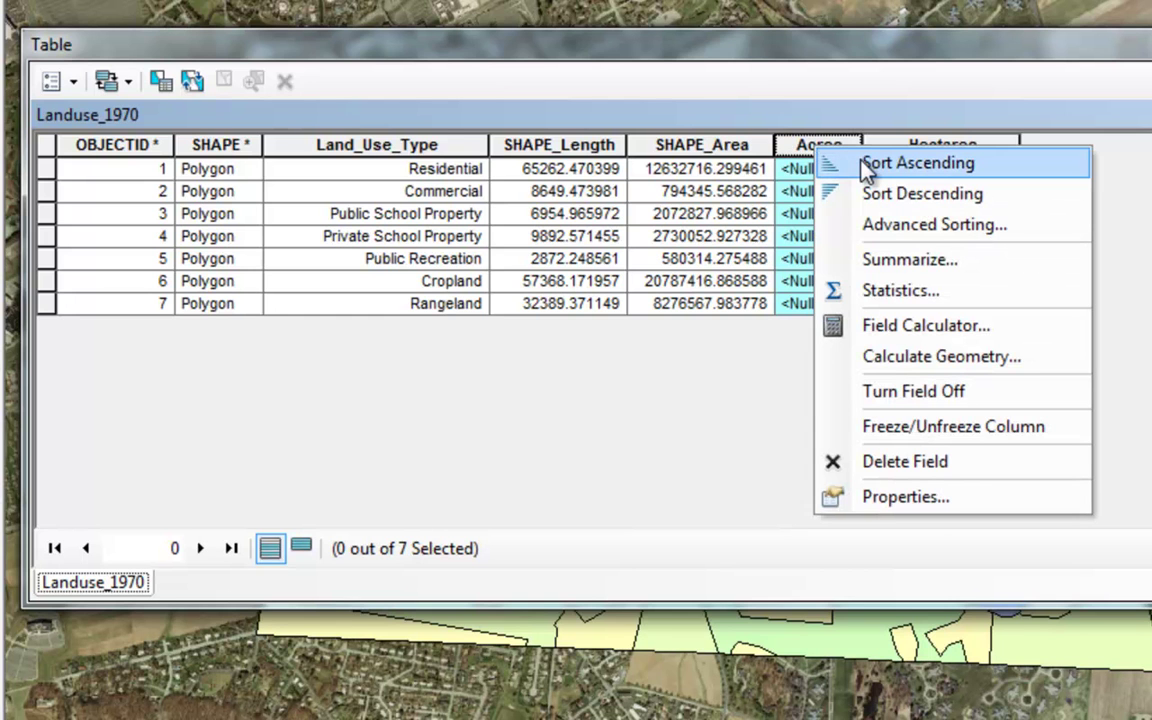
left_click(921, 358)
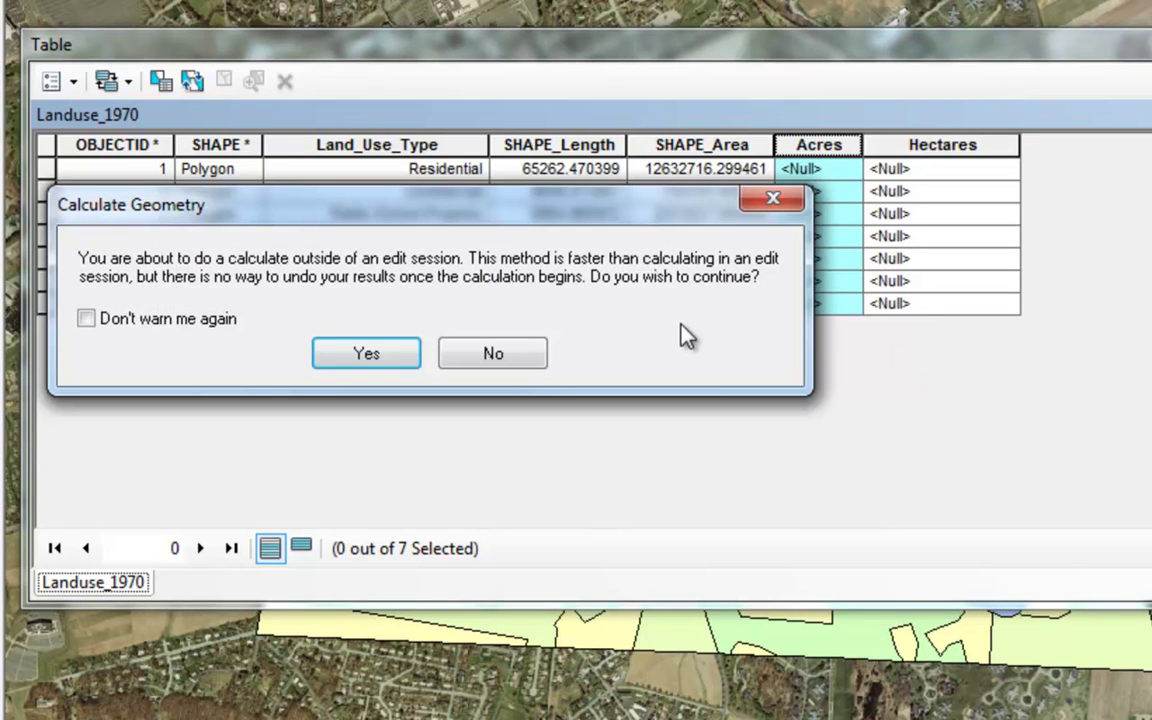
left_click(362, 355)
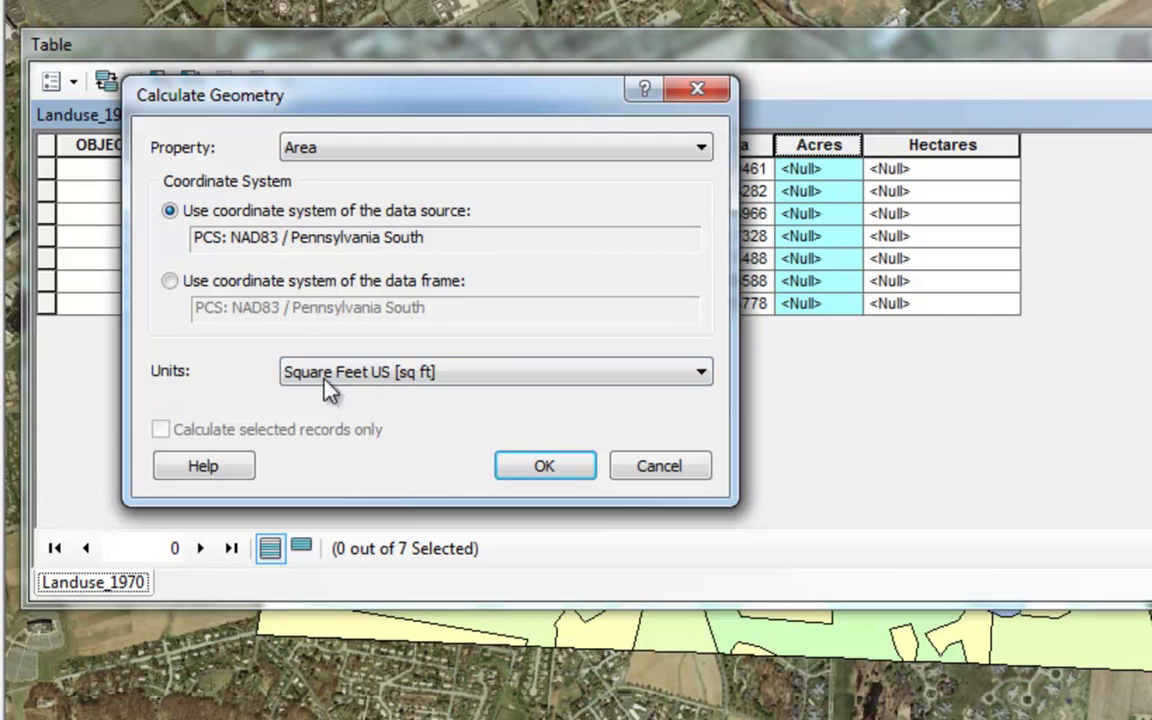
left_click(506, 382)
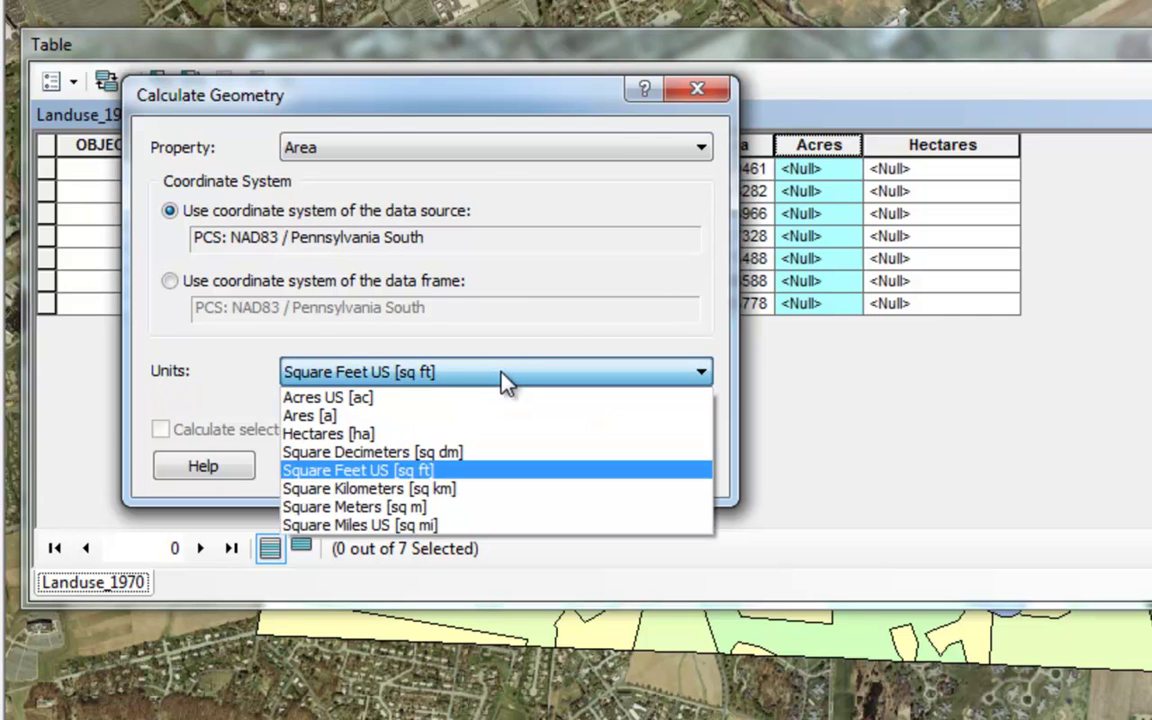
left_click(345, 398)
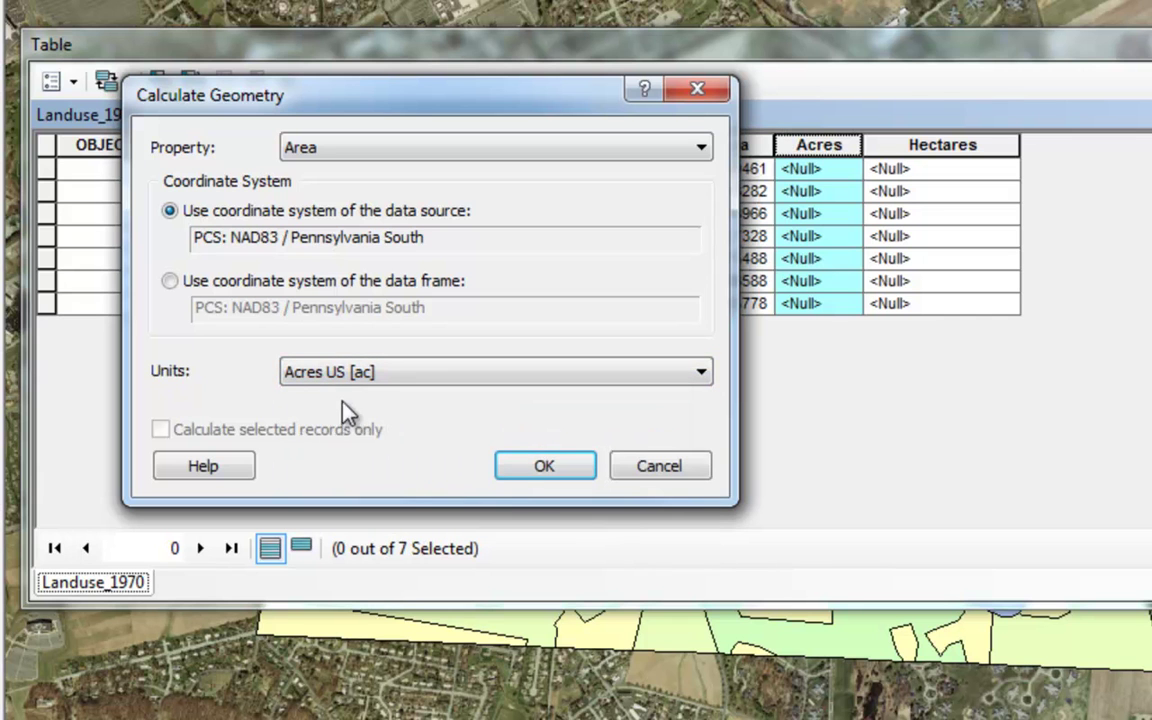
left_click(527, 468)
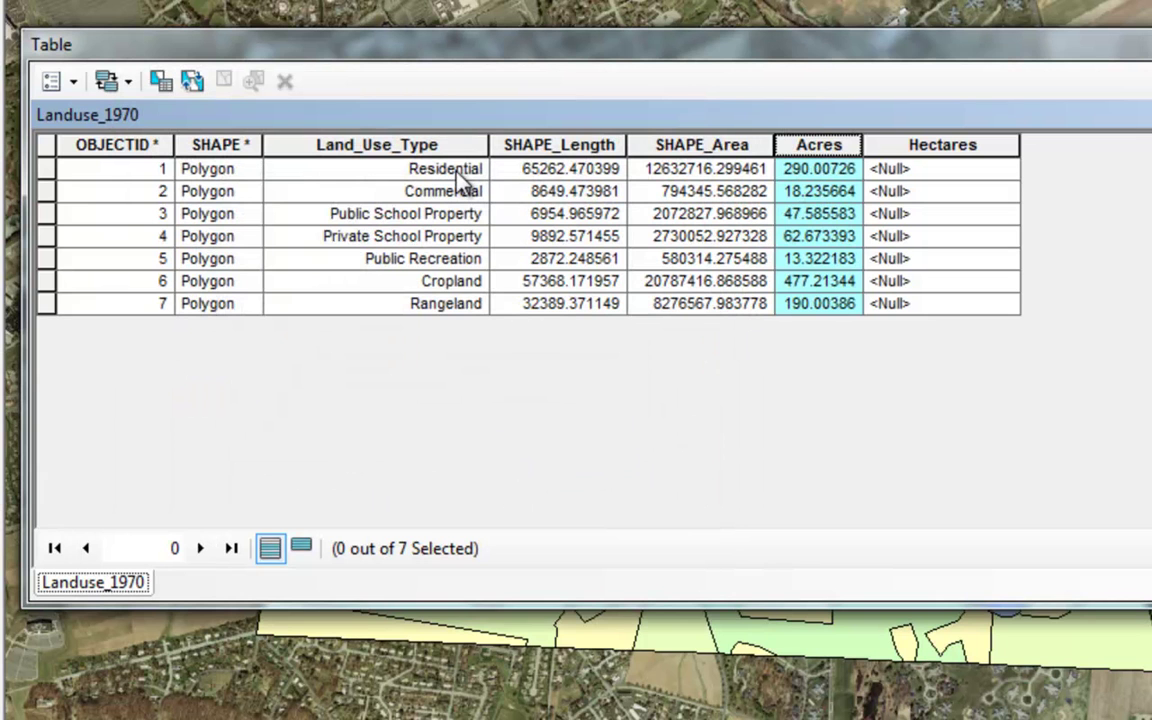
Calculate the polygon areas into the Hectares field in hectares, using the coordinate system of the data source
left_click(898, 144)
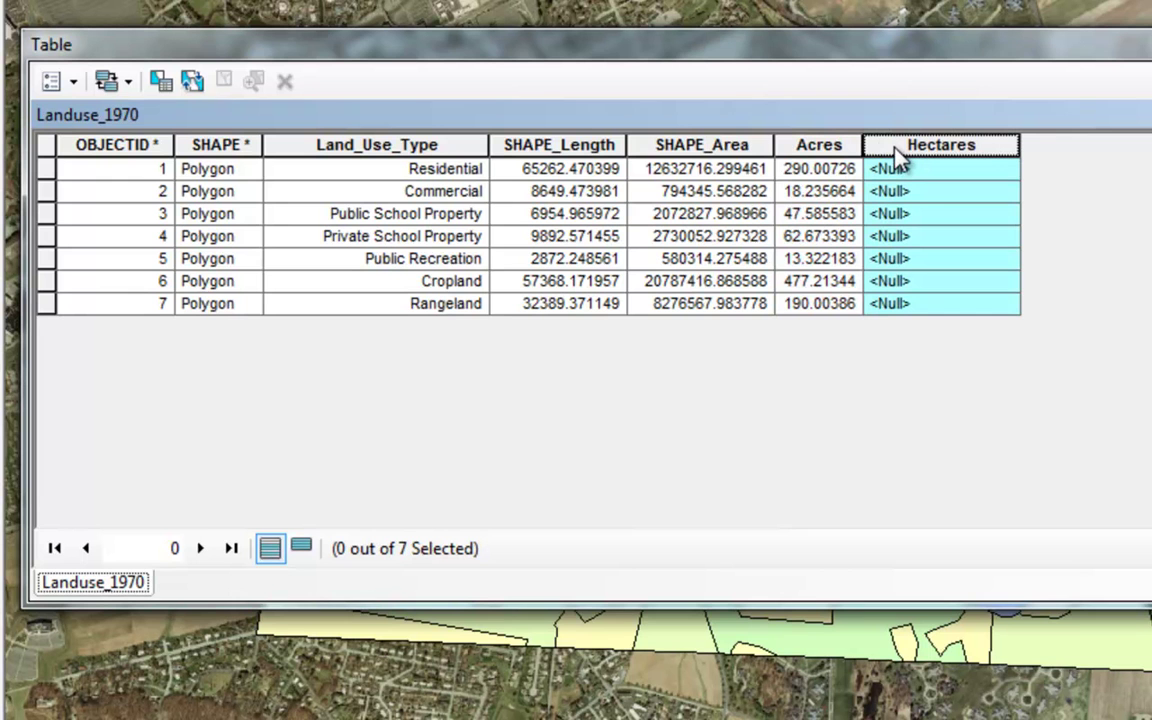
right_click(896, 146)
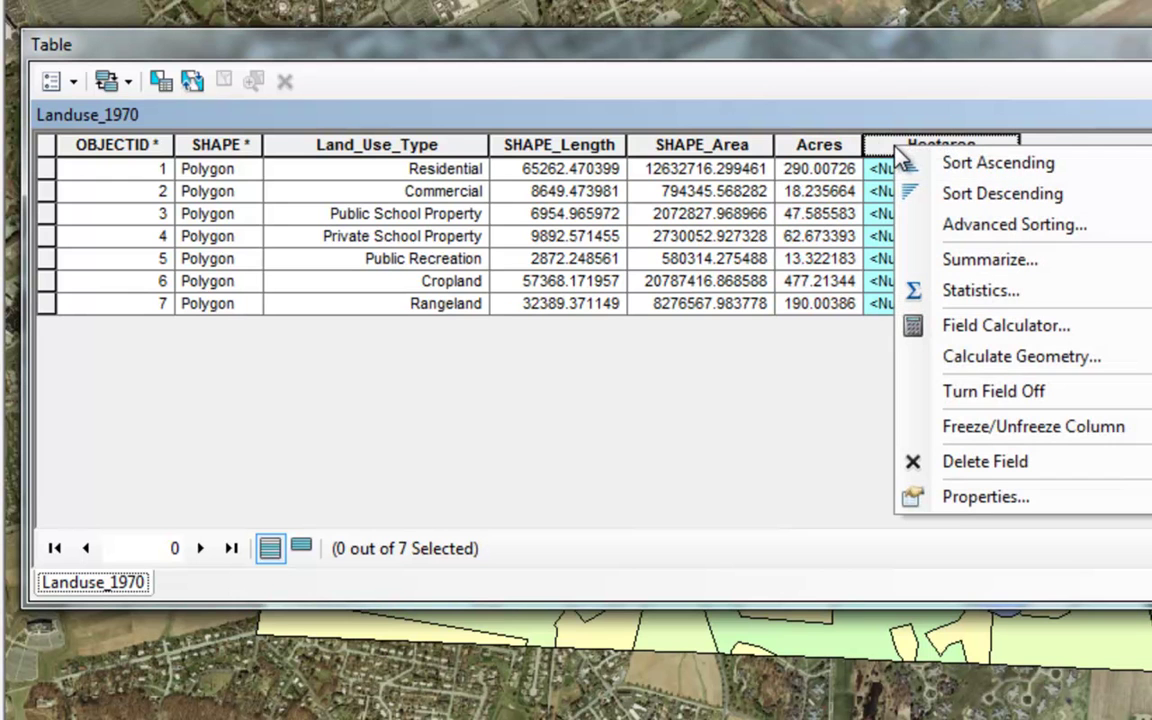
left_click(1008, 358)
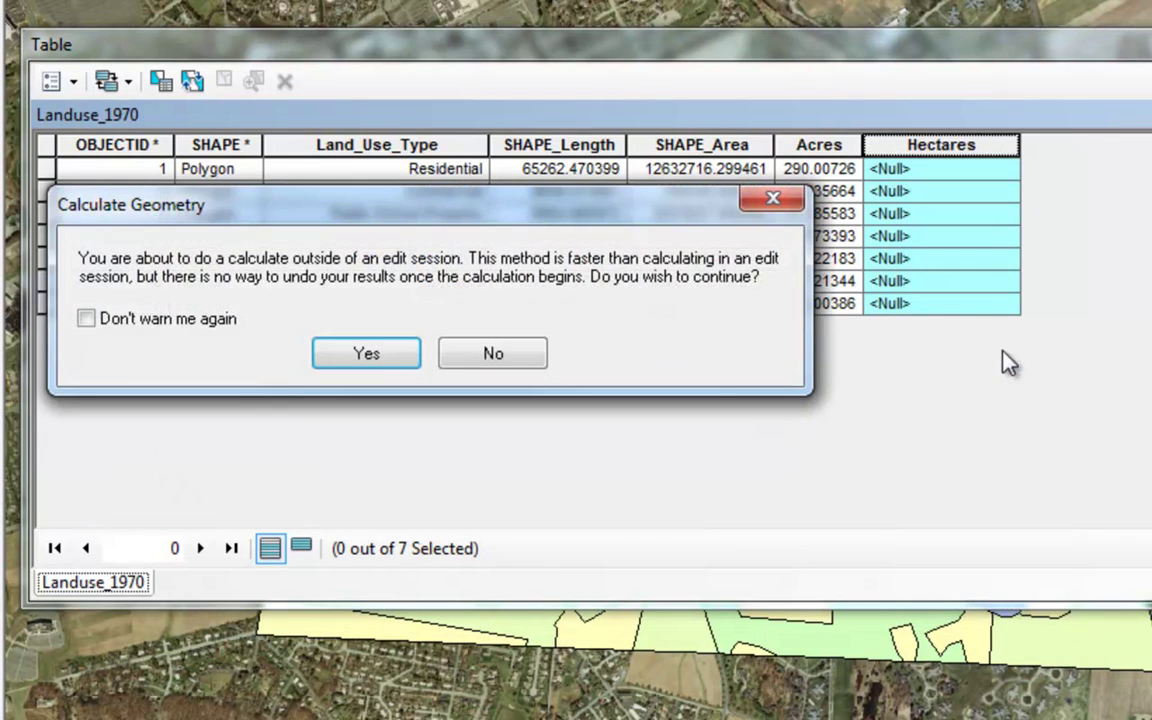
left_click(352, 360)
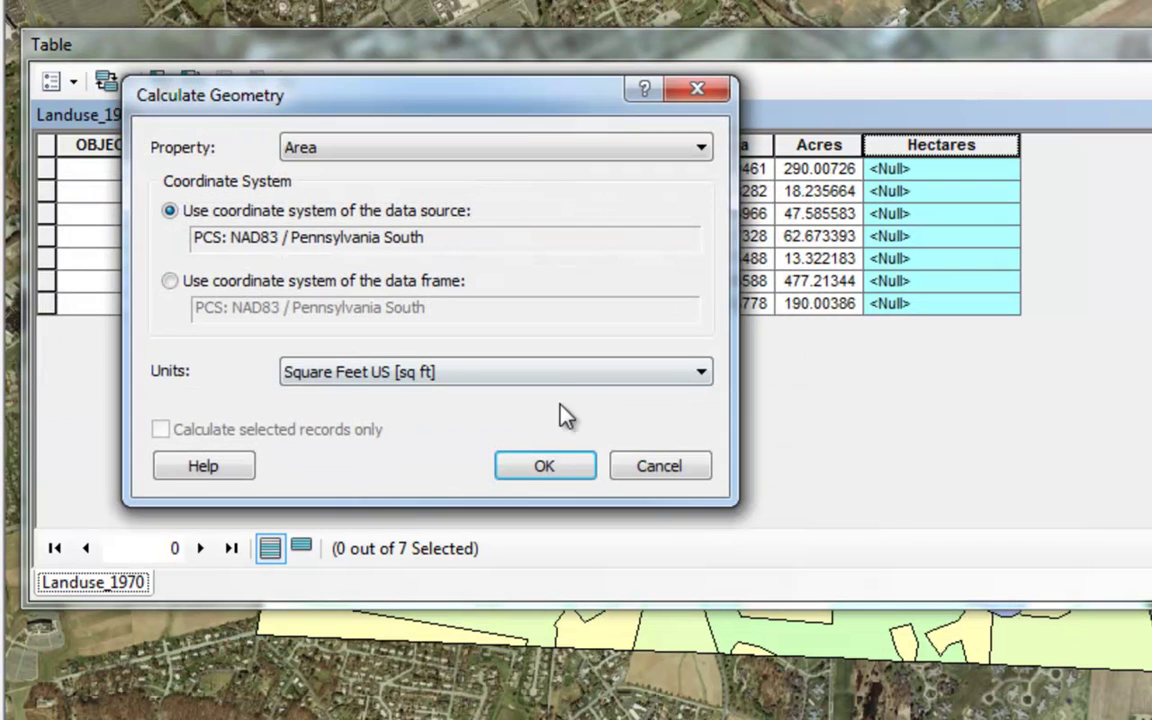
left_click(490, 378)
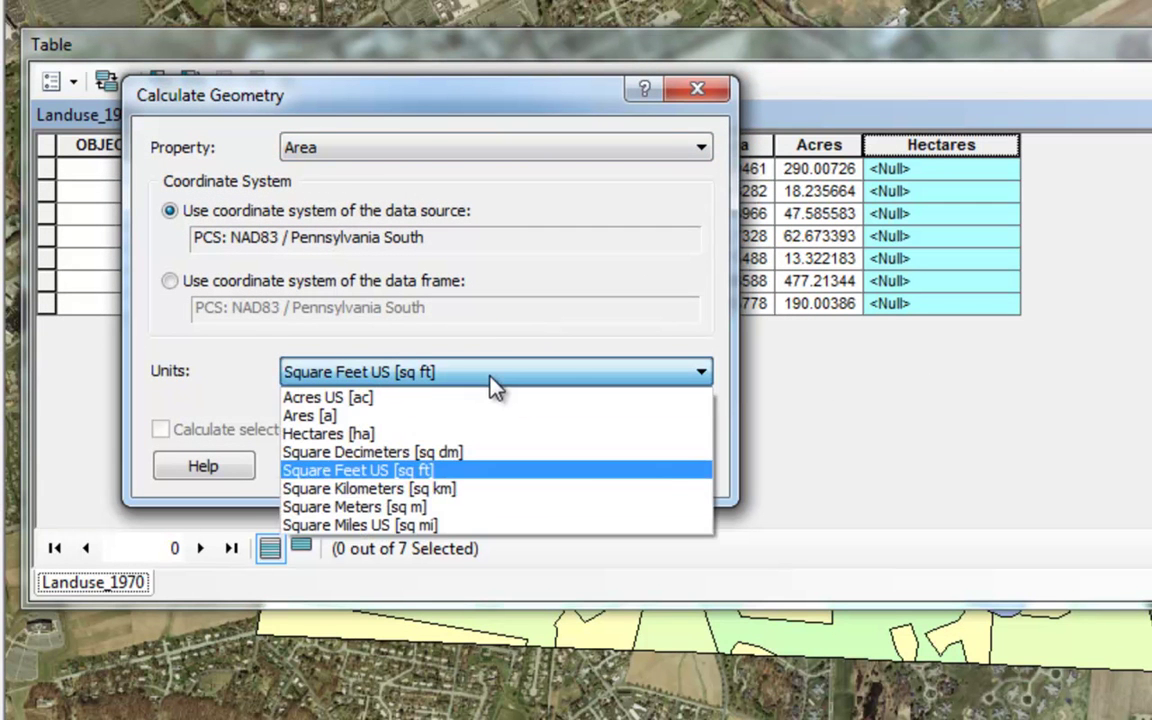
left_click(320, 437)
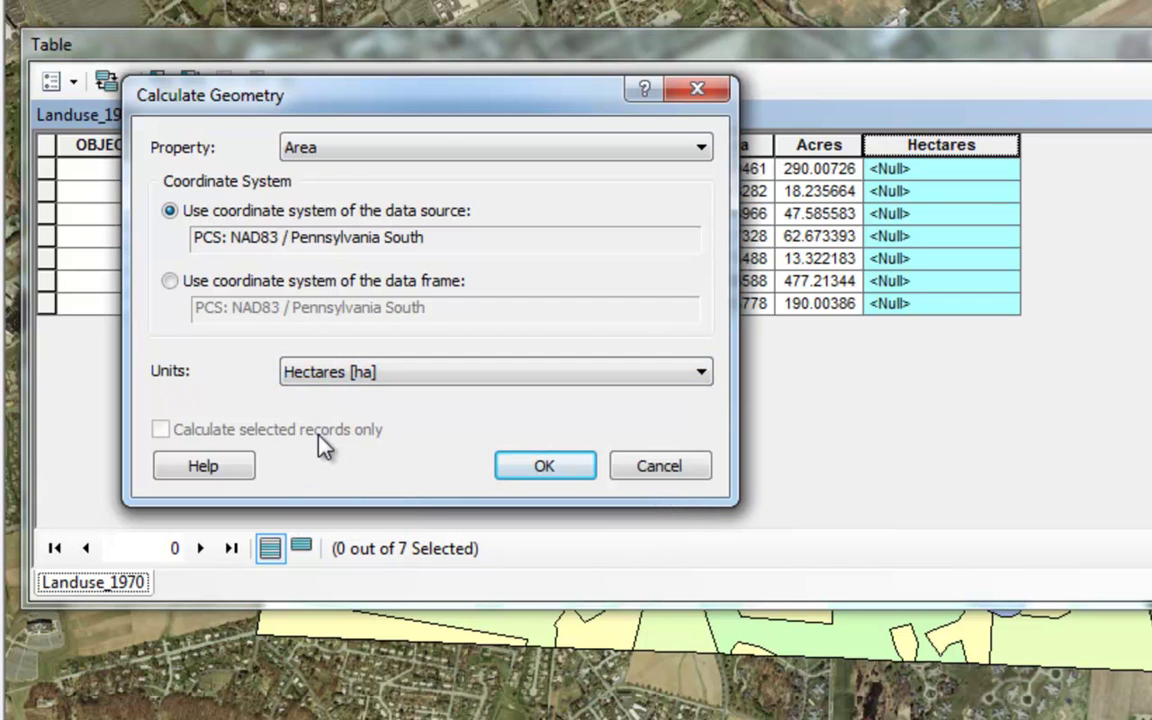
left_click(560, 469)
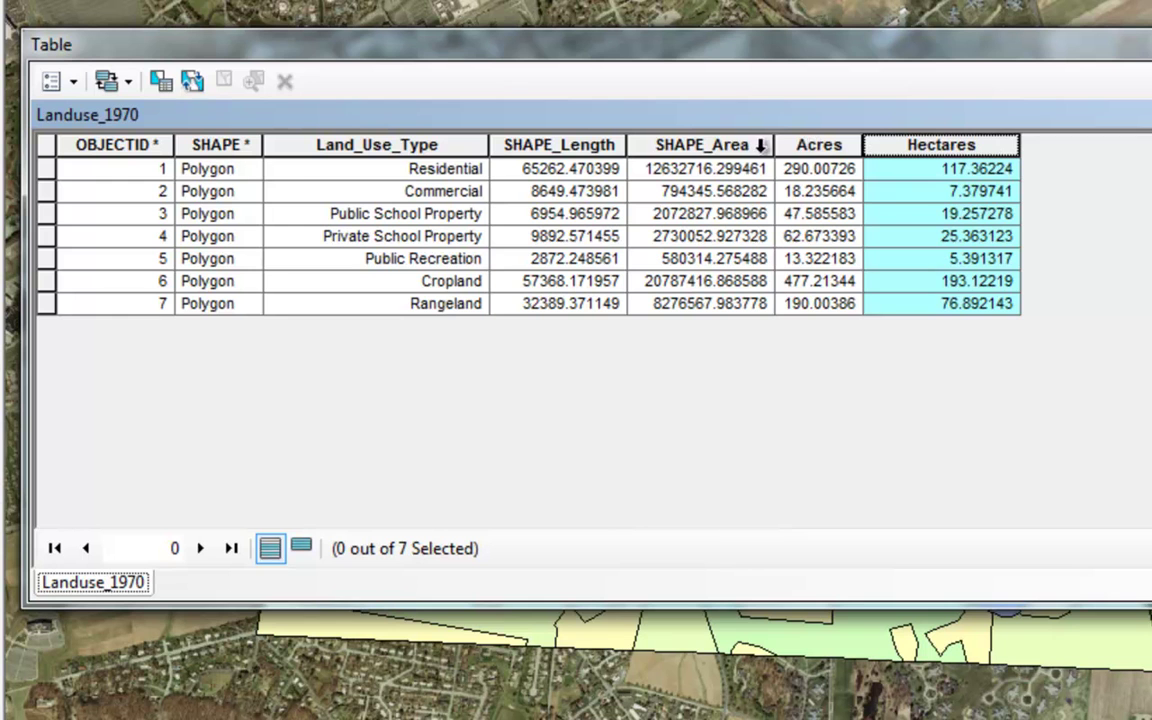
Display the statistics of the Acres field beside the table values and highlight the sum
left_click(803, 145)
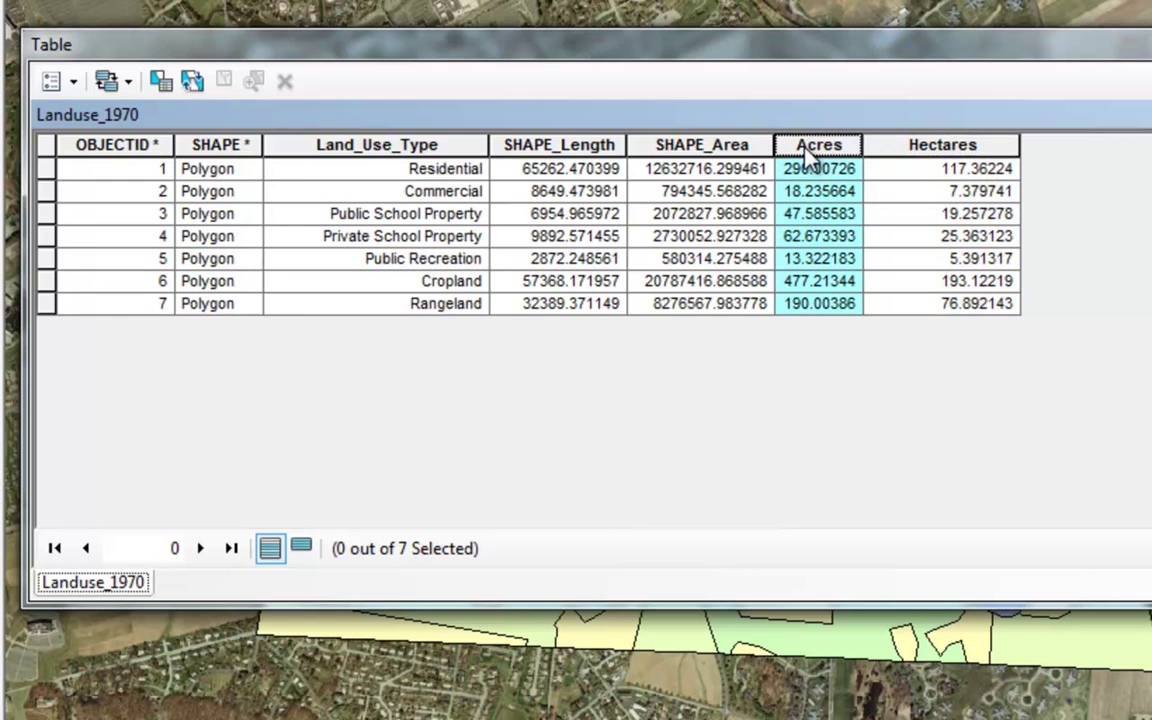
right_click(808, 158)
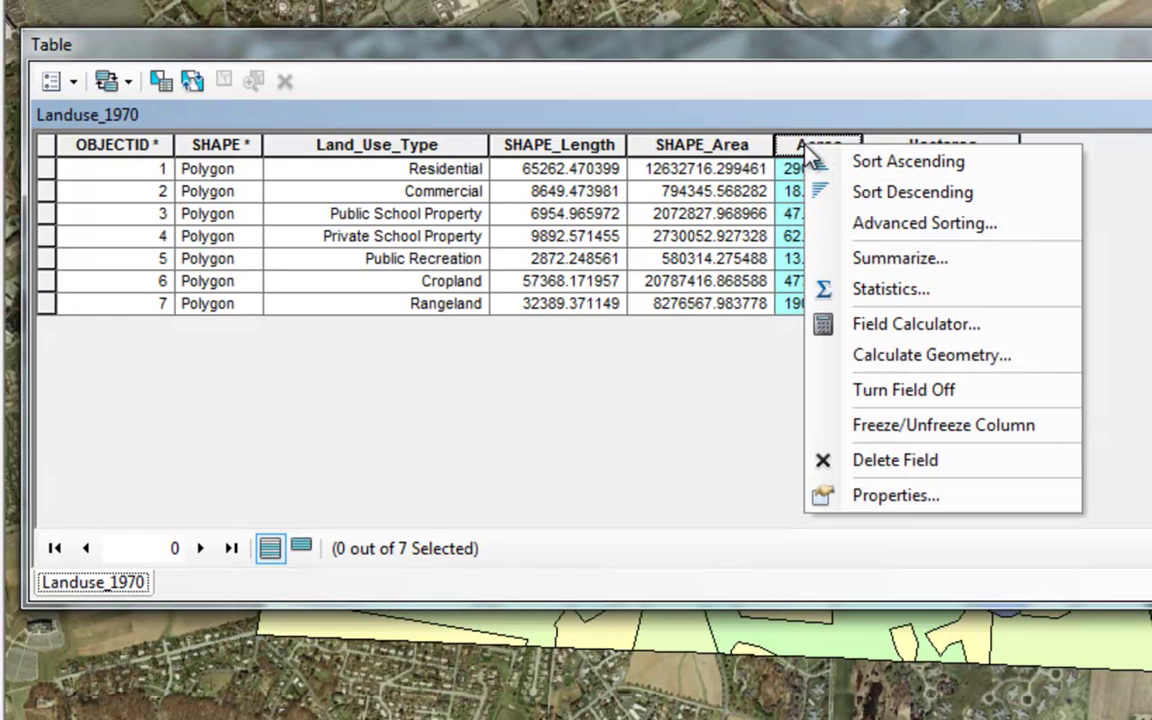
left_click(885, 292)
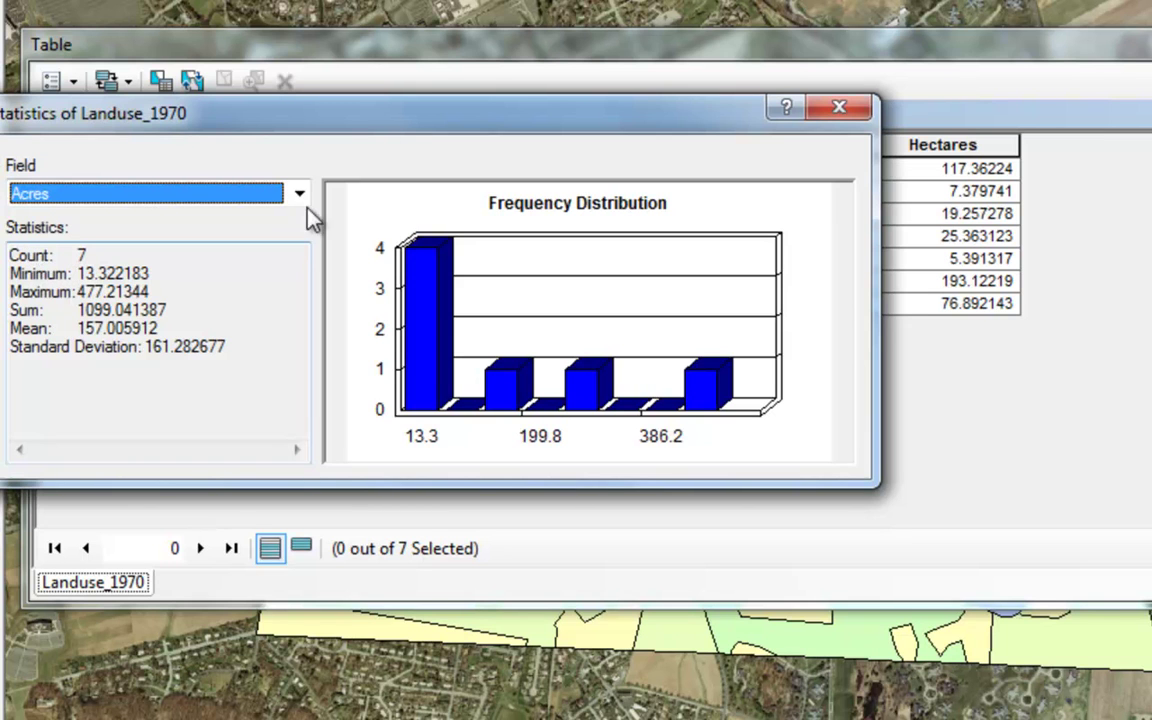
left_click_drag(410, 129, 540, 358)
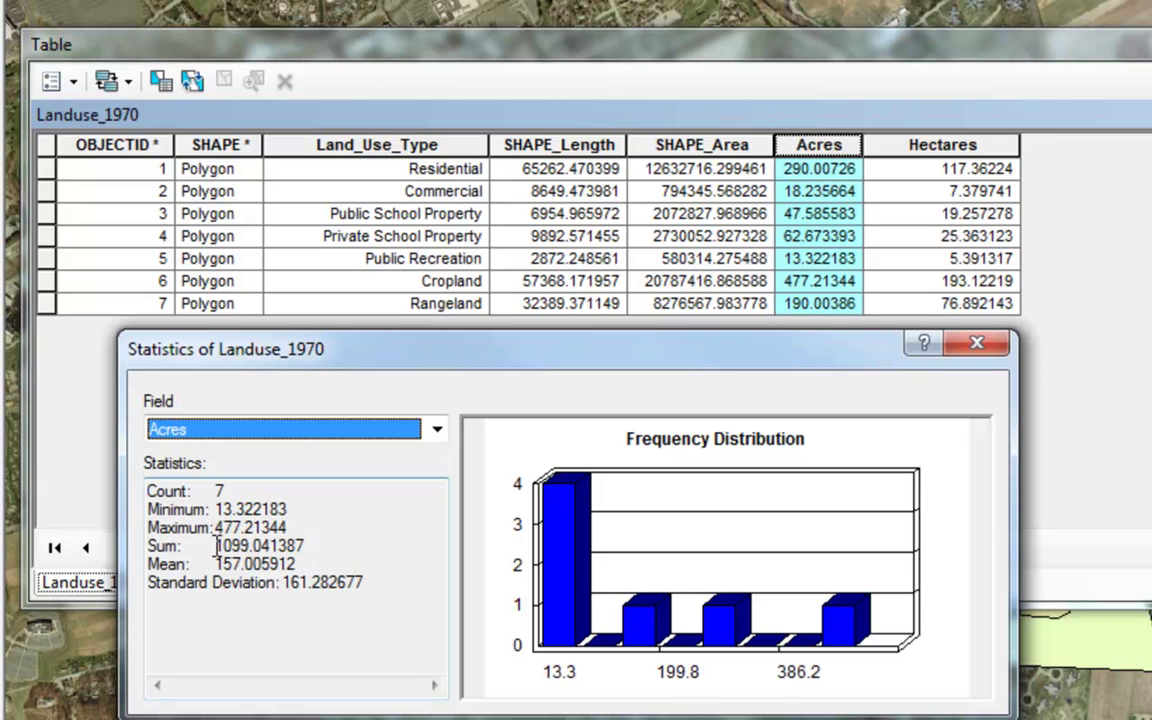
left_click_drag(216, 546, 308, 545)
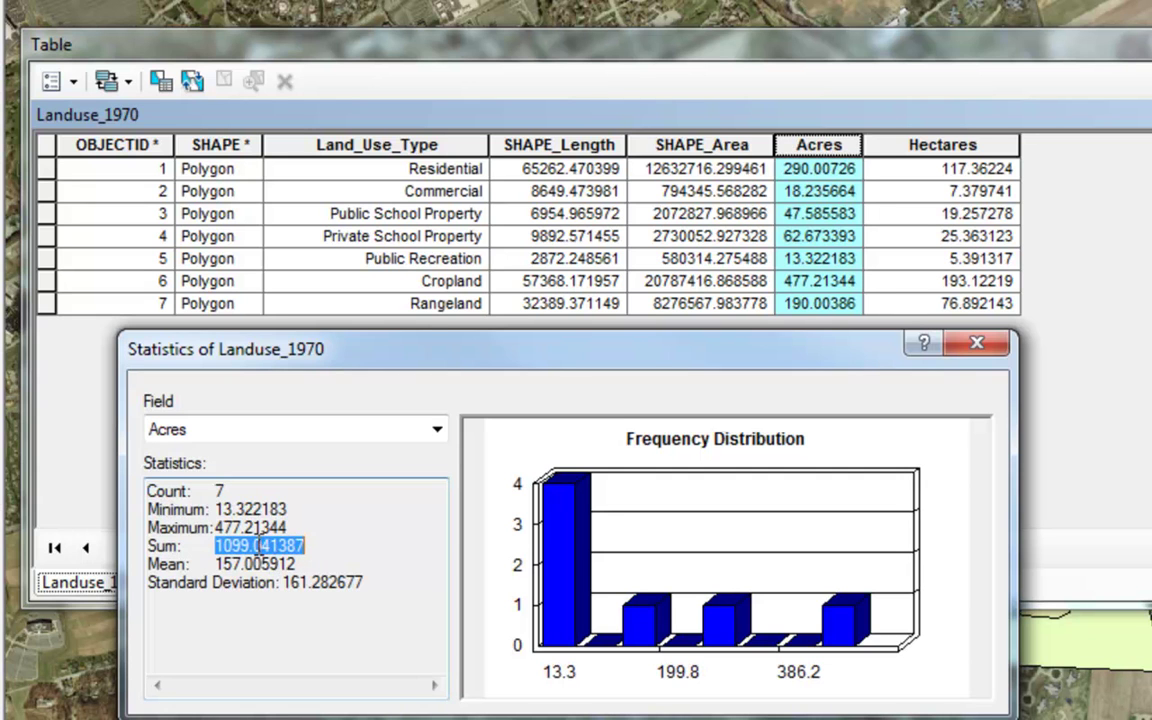
Copy the highlighted sum of the Acres field and close the statistics
right_click(258, 546)
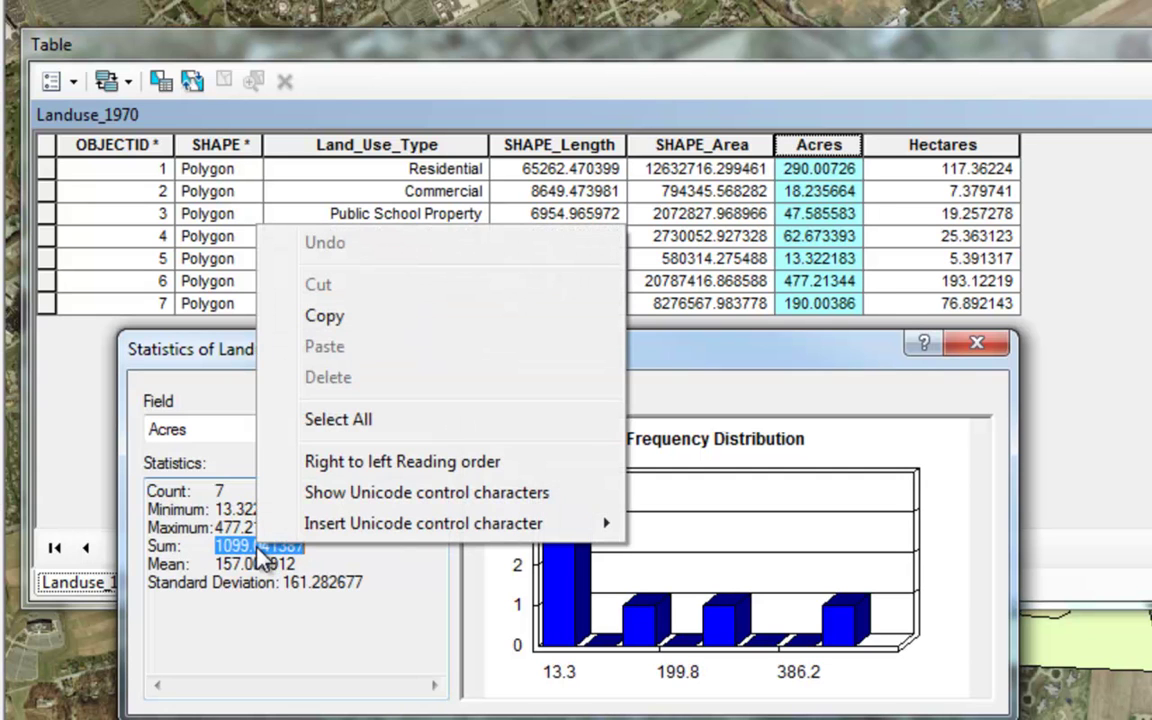
left_click(327, 318)
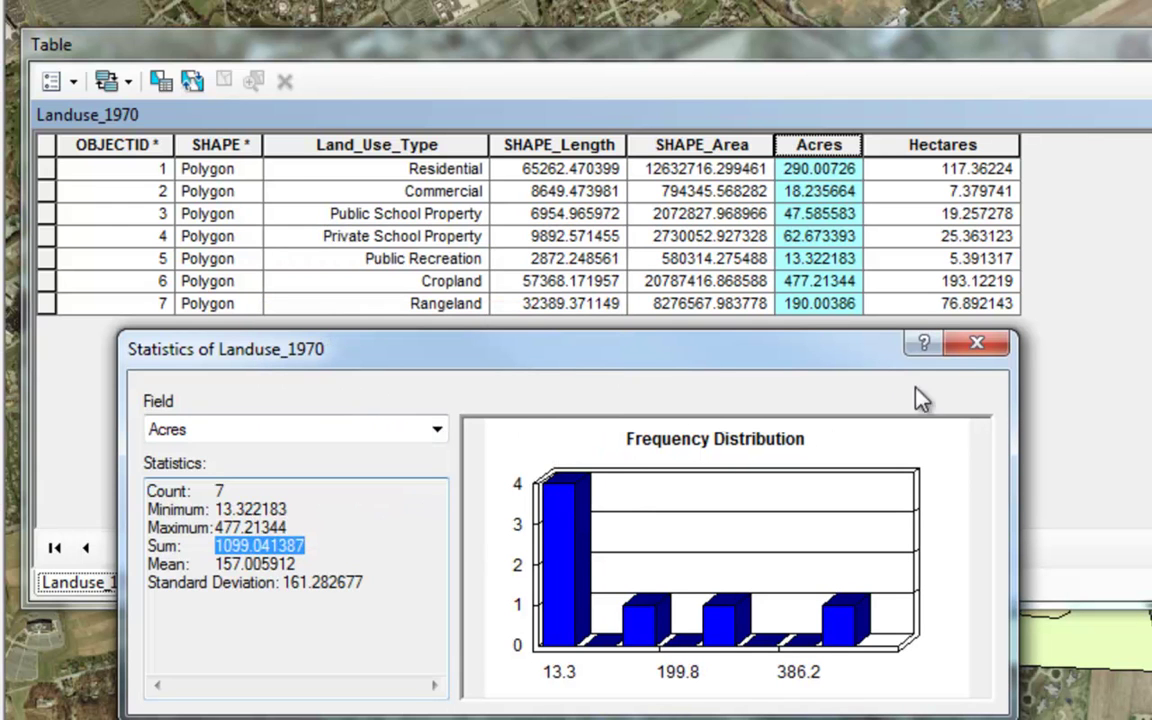
left_click(978, 346)
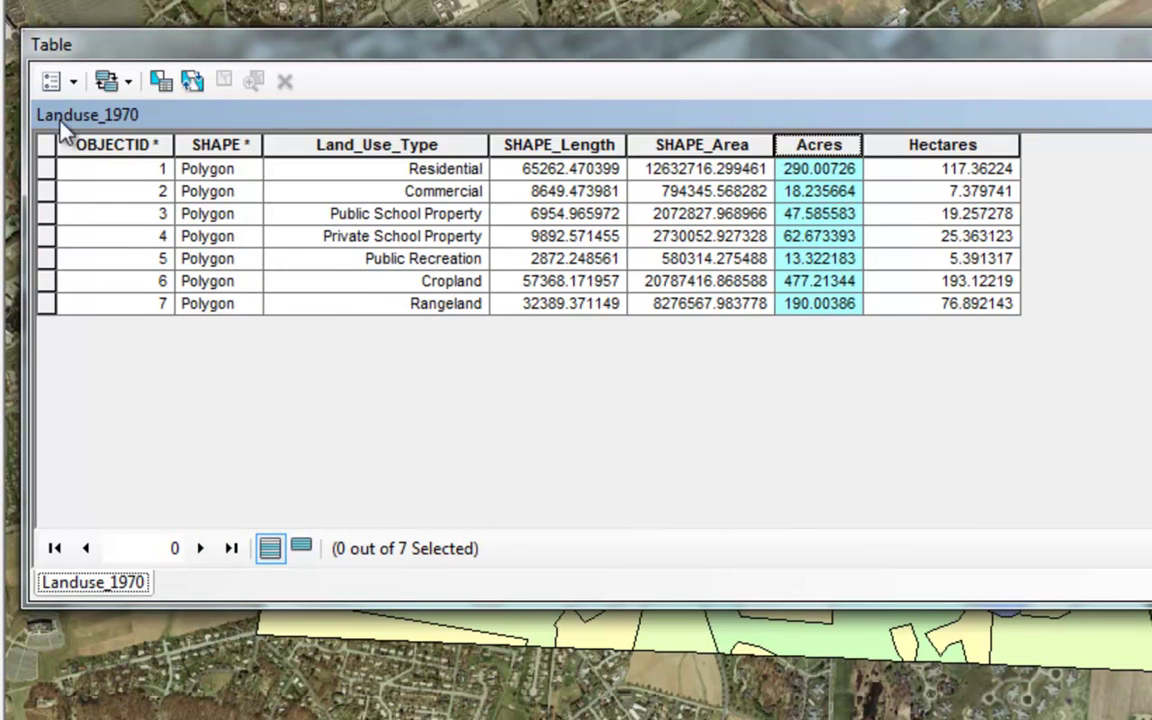
Add a Float field named Percent_Landuse to the Landuse_1970 attribute table
left_click(73, 82)
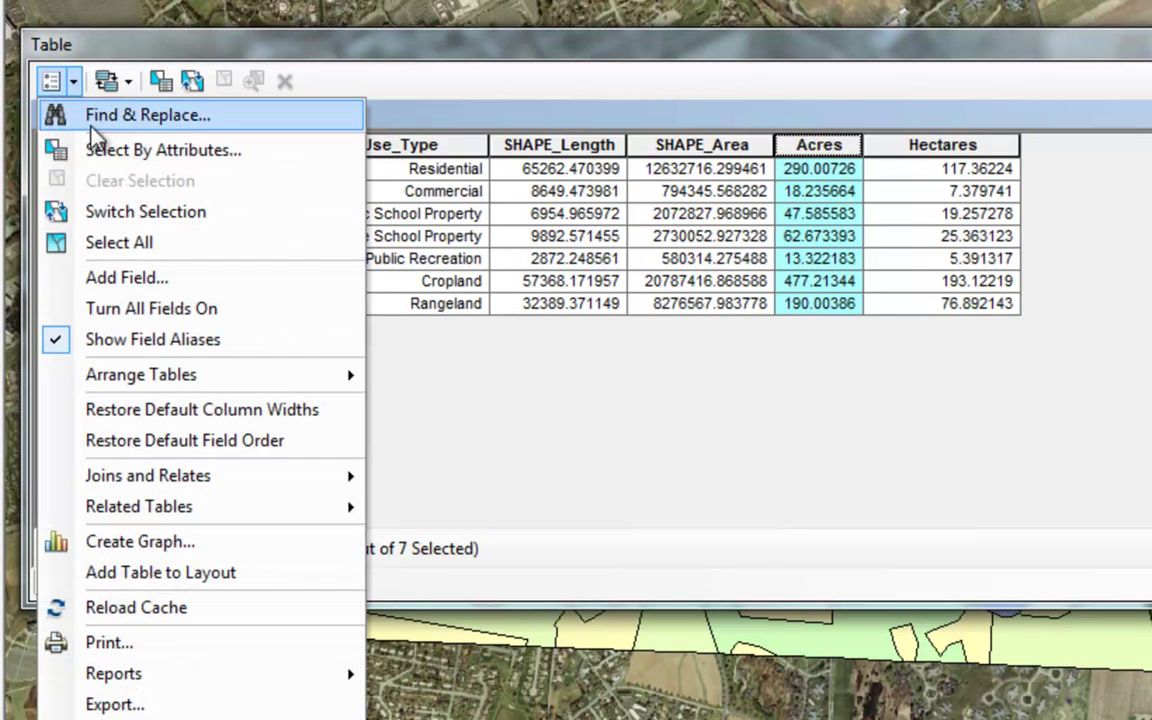
left_click(145, 277)
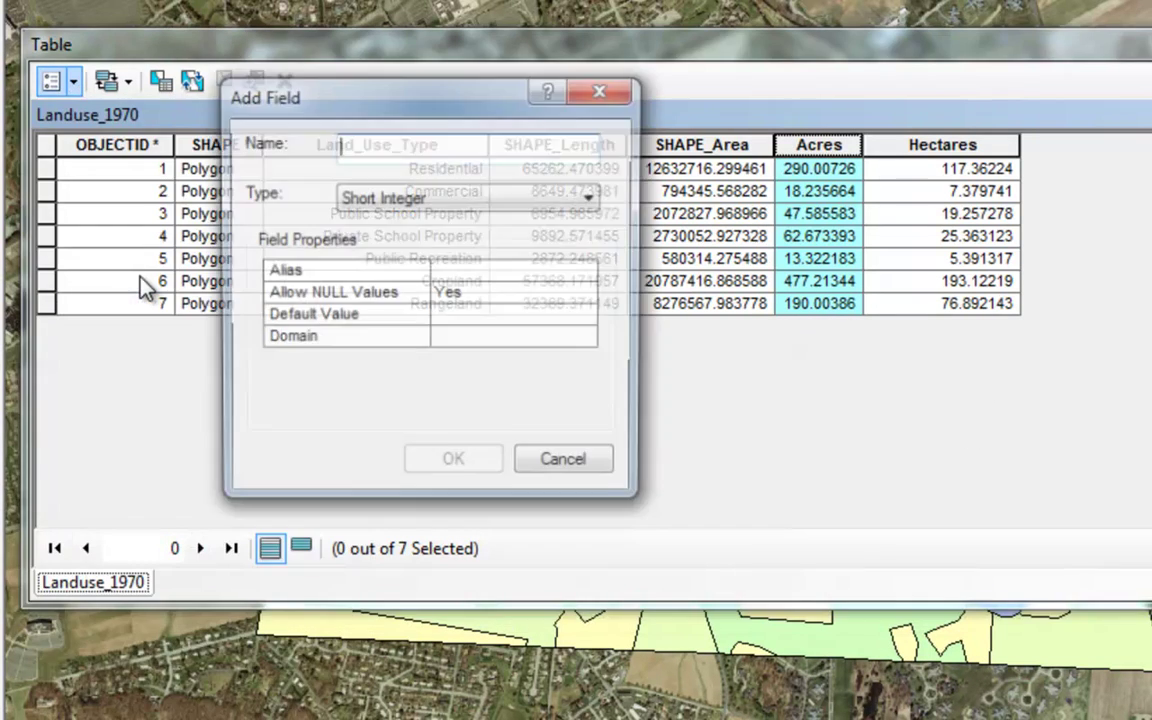
type("Percen")
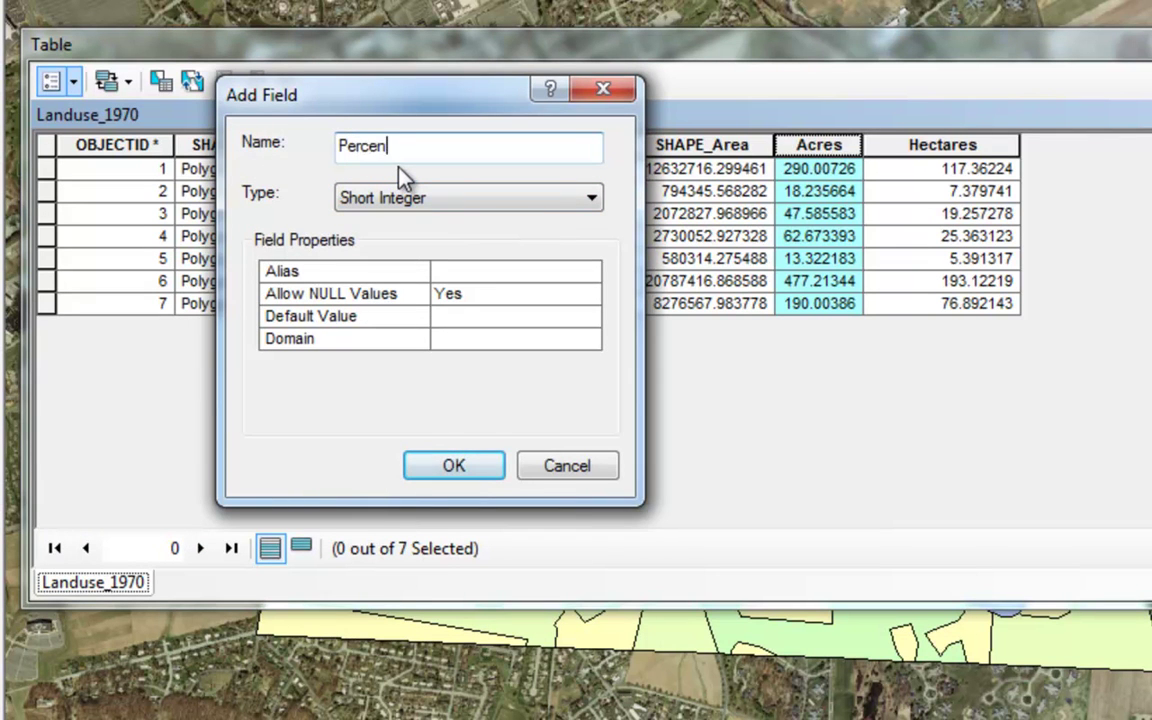
type("t_Landuse")
left_click(425, 199)
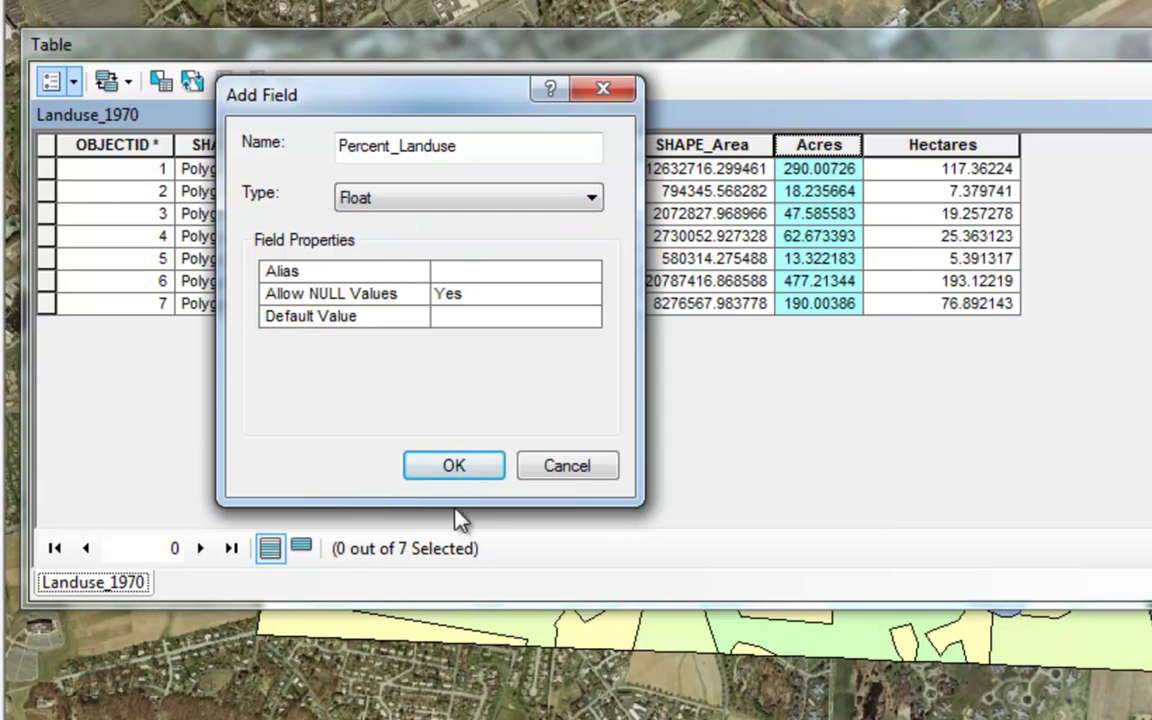
left_click(428, 466)
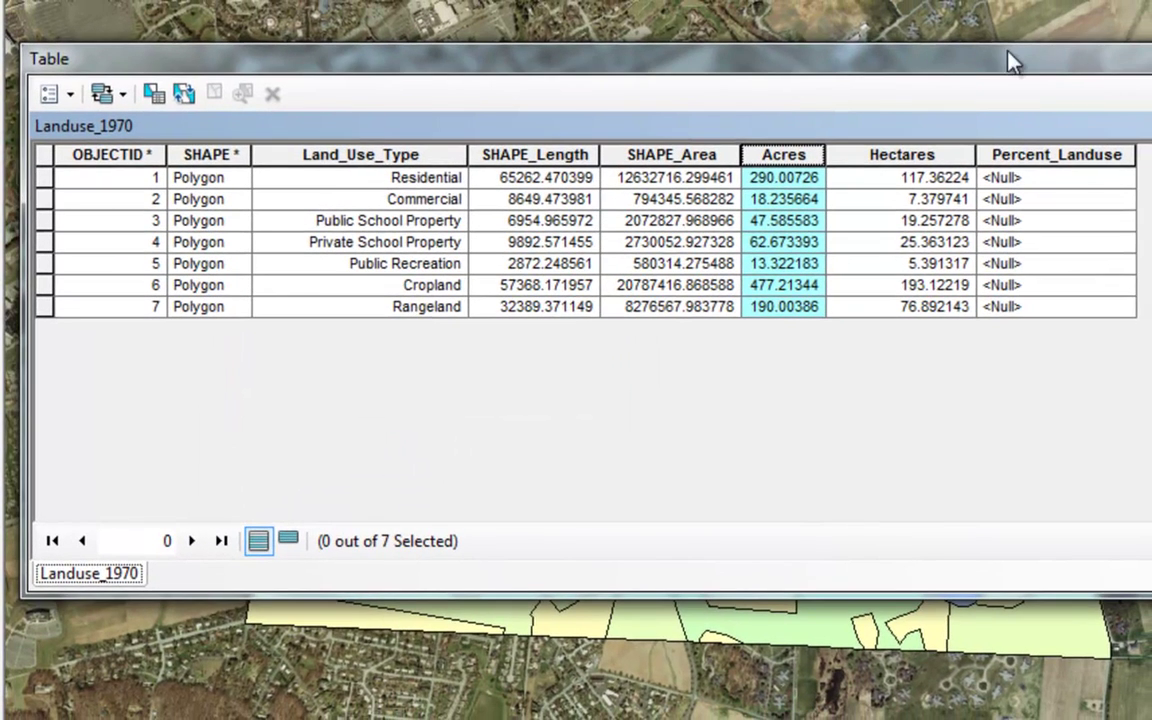
Calculate the Percent_Landuse field with the Field Calculator expression [Acres] /1099.041387, pasting the copied acreage sum as the divisor
mouse_move(1010, 62)
left_mouse_down()
mouse_move(980, 51)
mouse_move(1005, 66)
left_mouse_up()
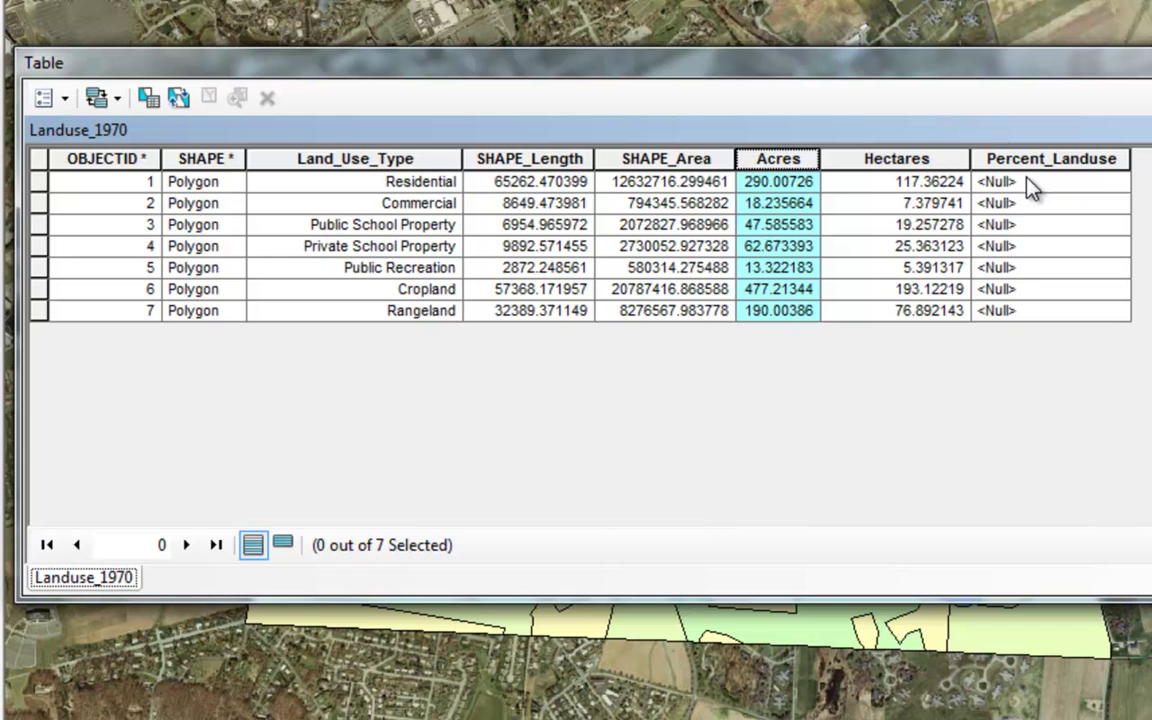
left_click(1020, 162)
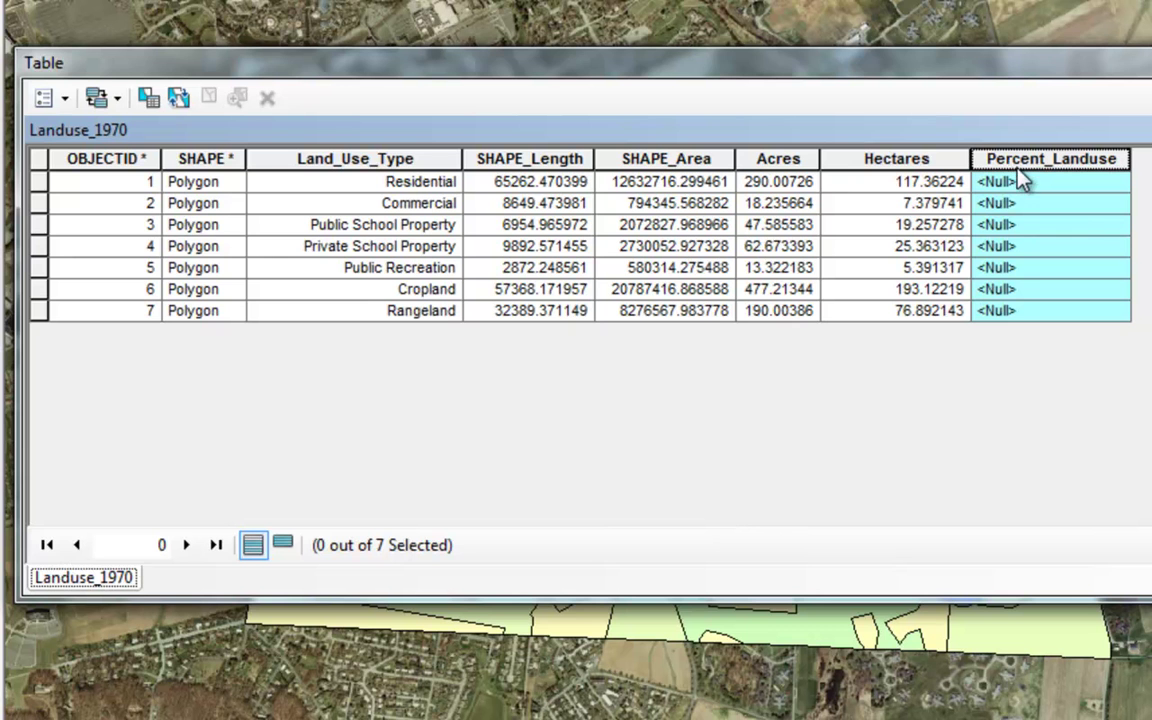
right_click(1015, 170)
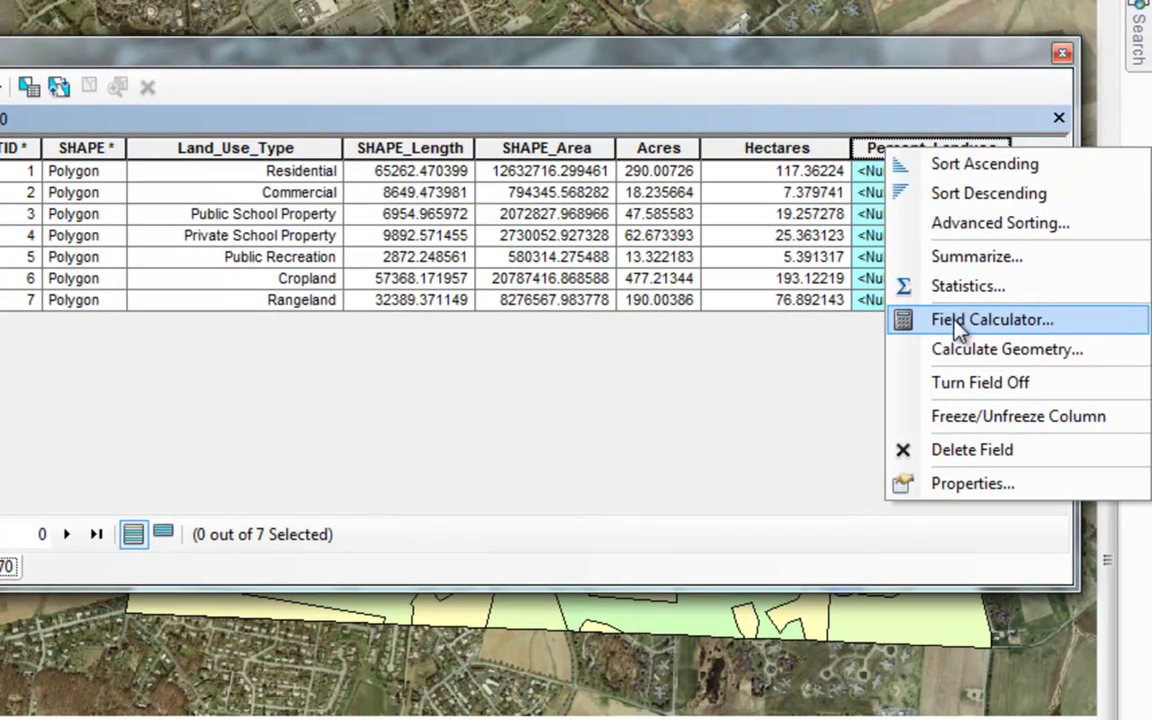
left_click(958, 320)
left_click_drag(537, 78, 249, 57)
left_click_drag(340, 88, 330, 27)
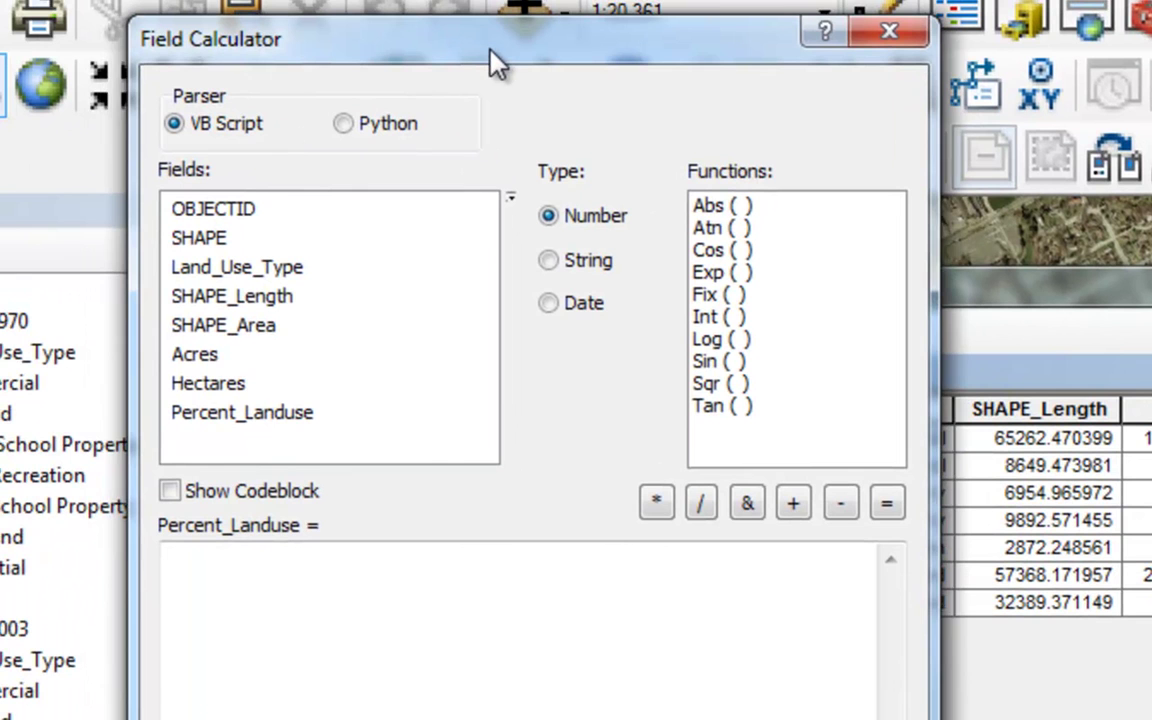
left_click_drag(497, 63, 495, 63)
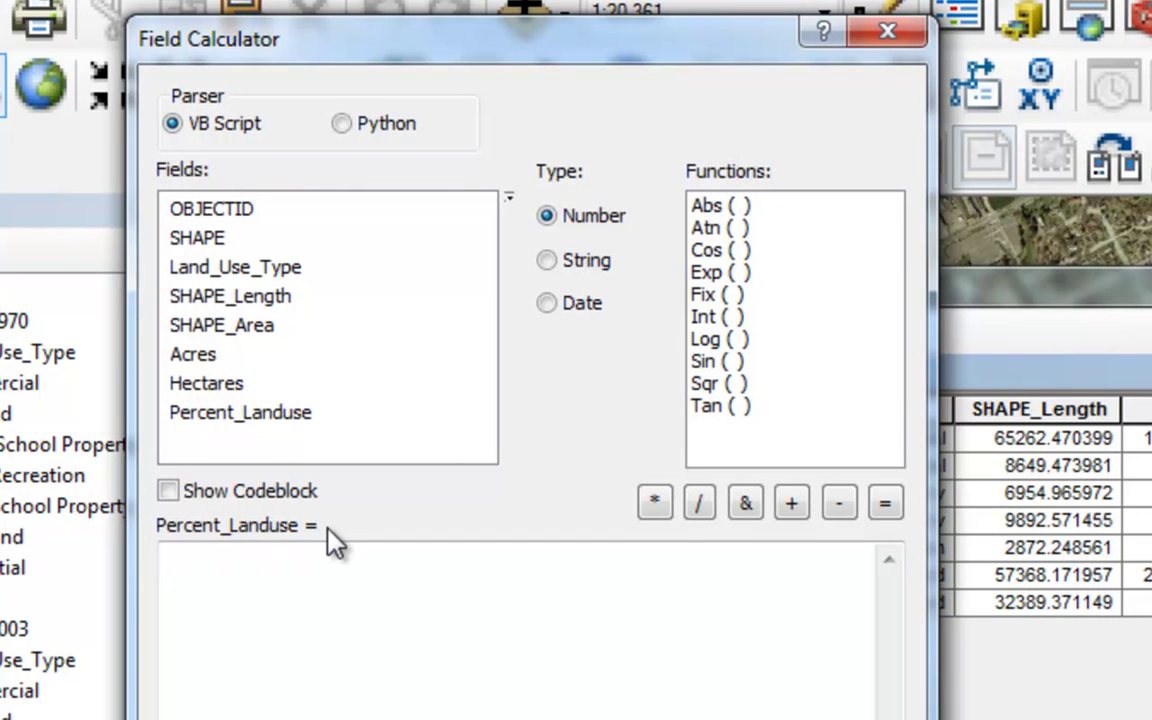
left_click(193, 563)
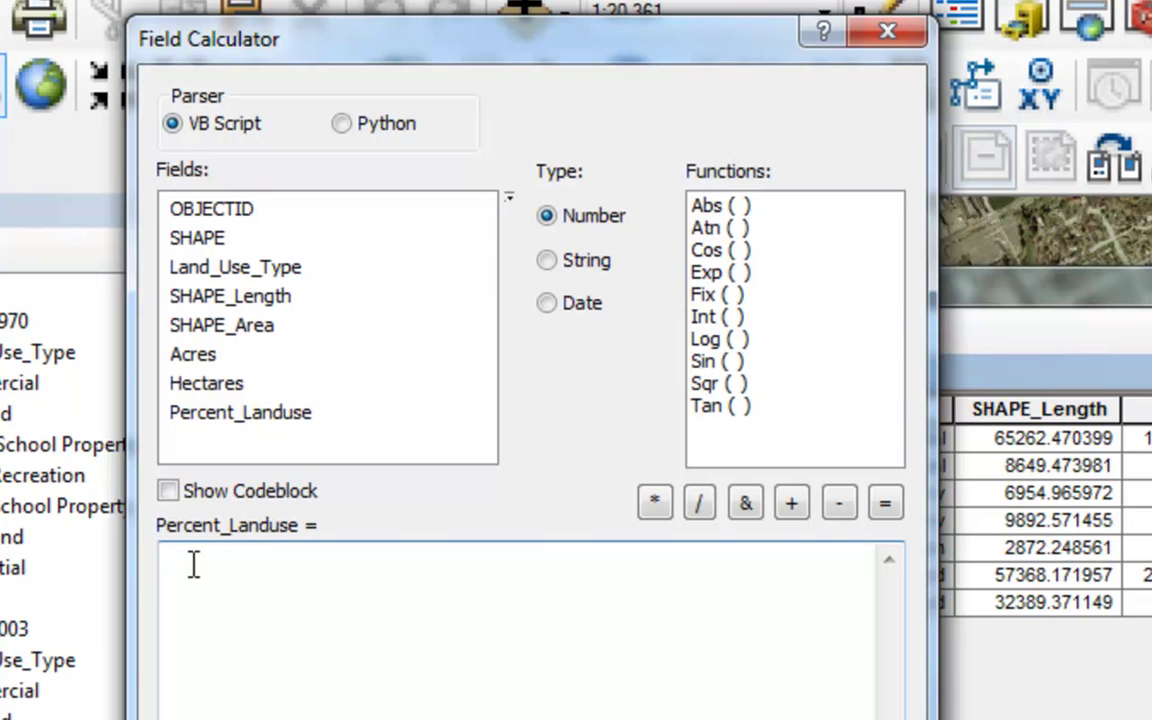
double_click(193, 358)
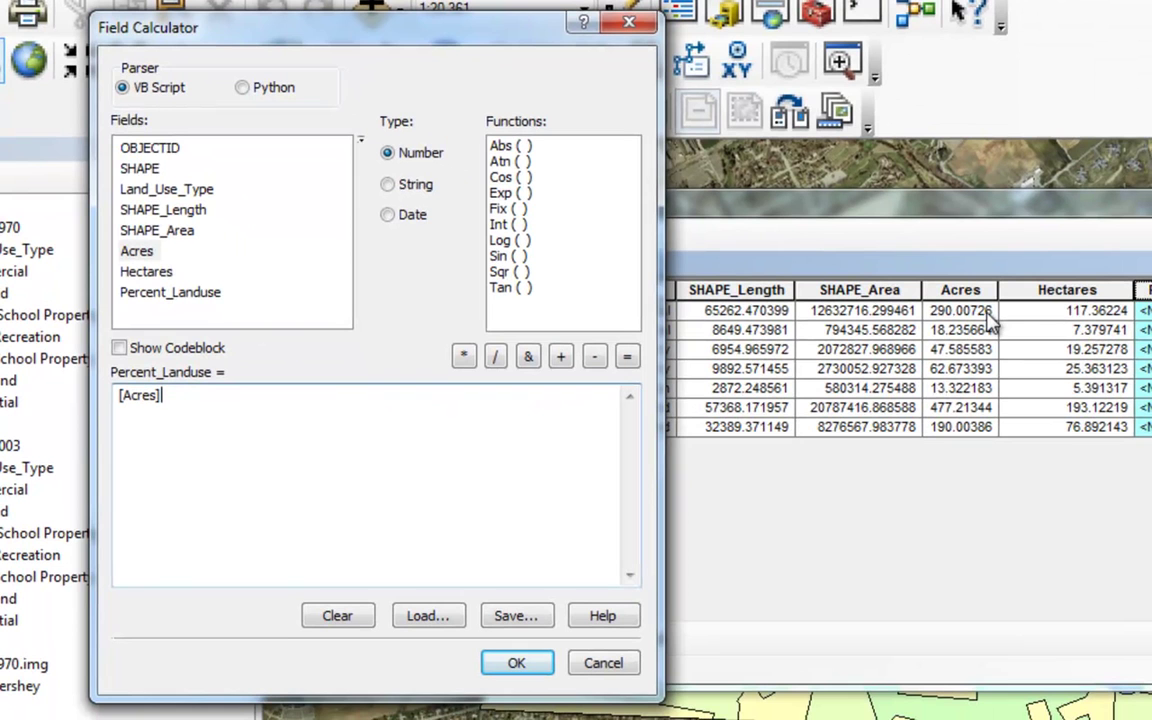
left_click(496, 358)
right_click(178, 397)
left_click(247, 501)
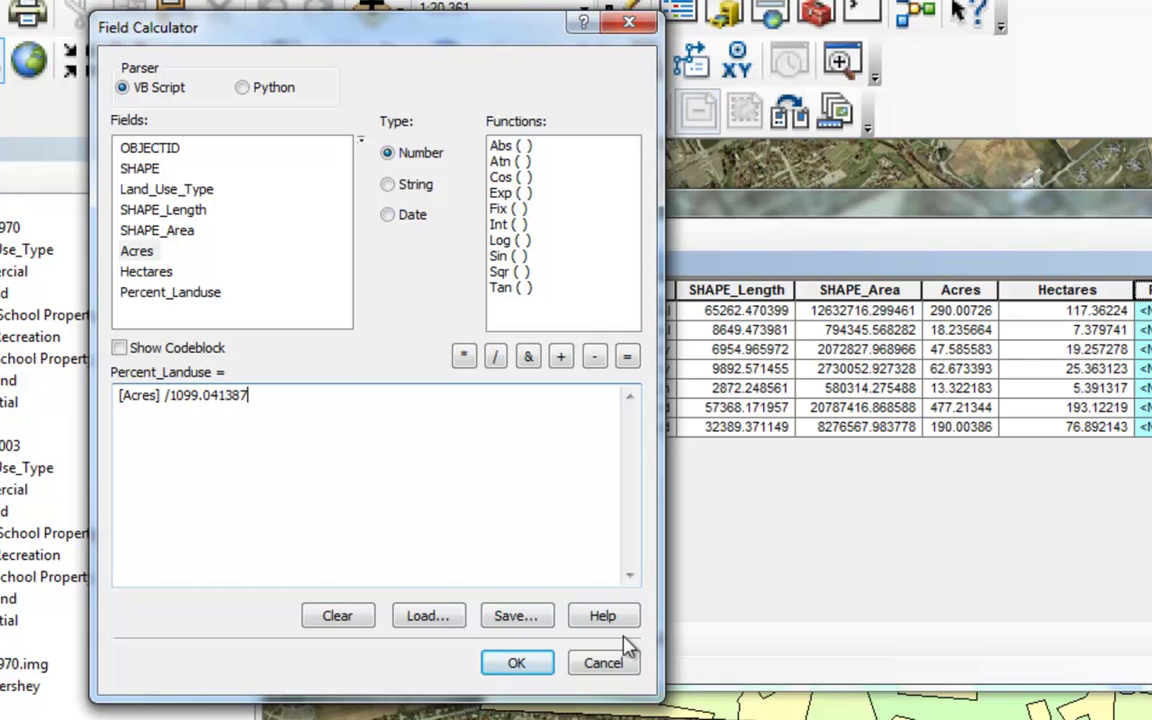
left_click(510, 663)
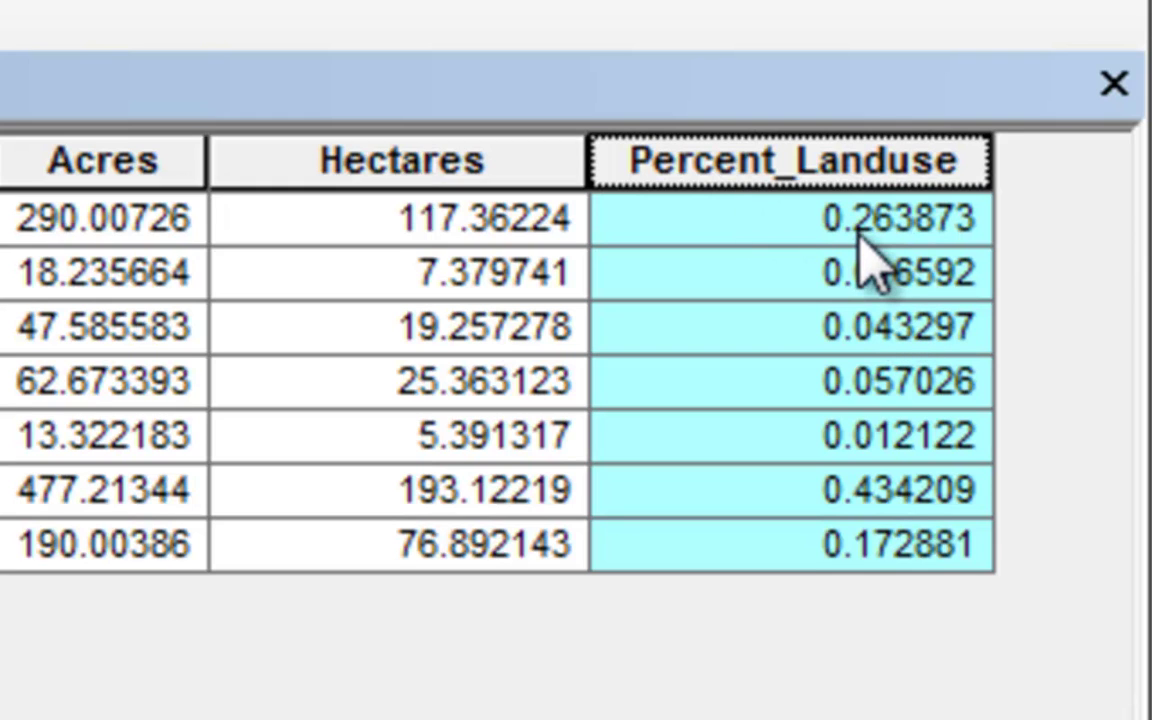
Recalculate the Percent_Landuse field as [Acres] /1099.041387 *100 and close the attribute table
right_click(752, 188)
left_click(868, 600)
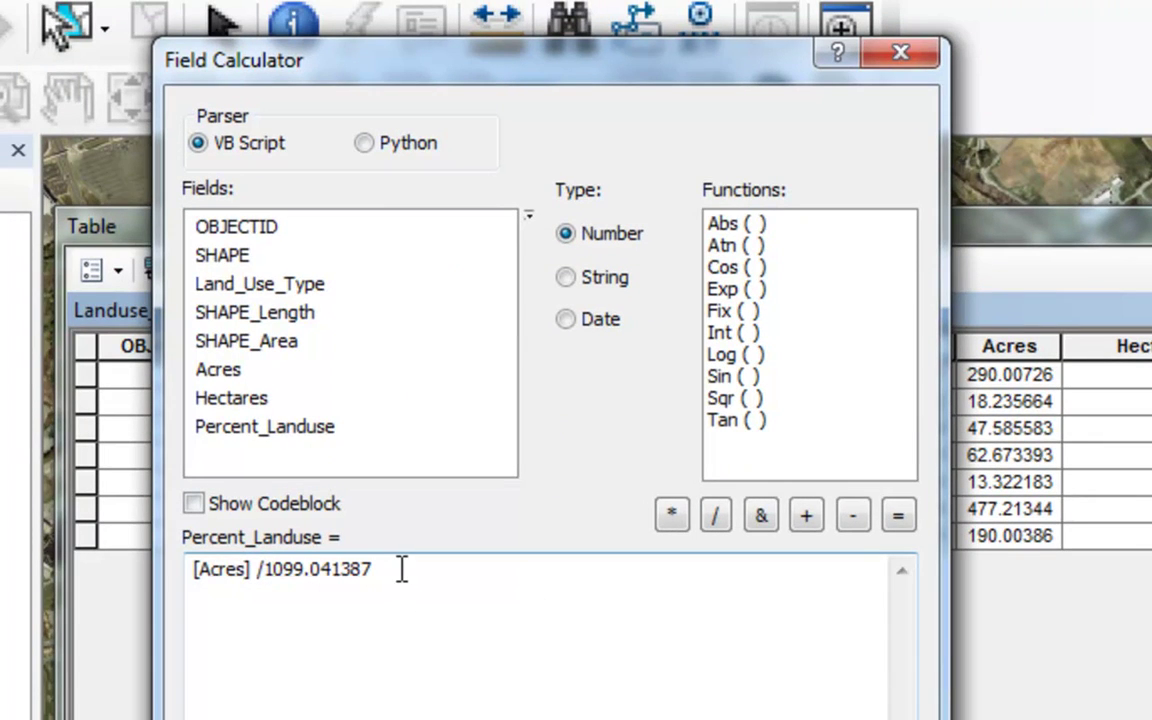
left_click(401, 569)
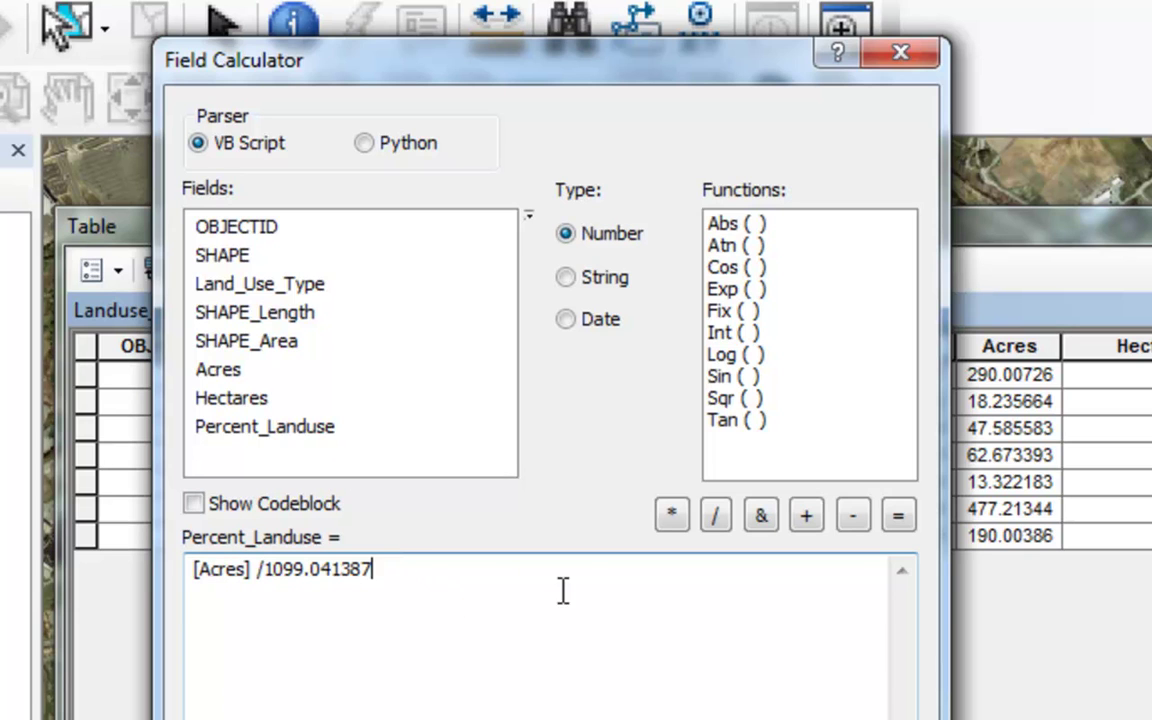
left_click(672, 516)
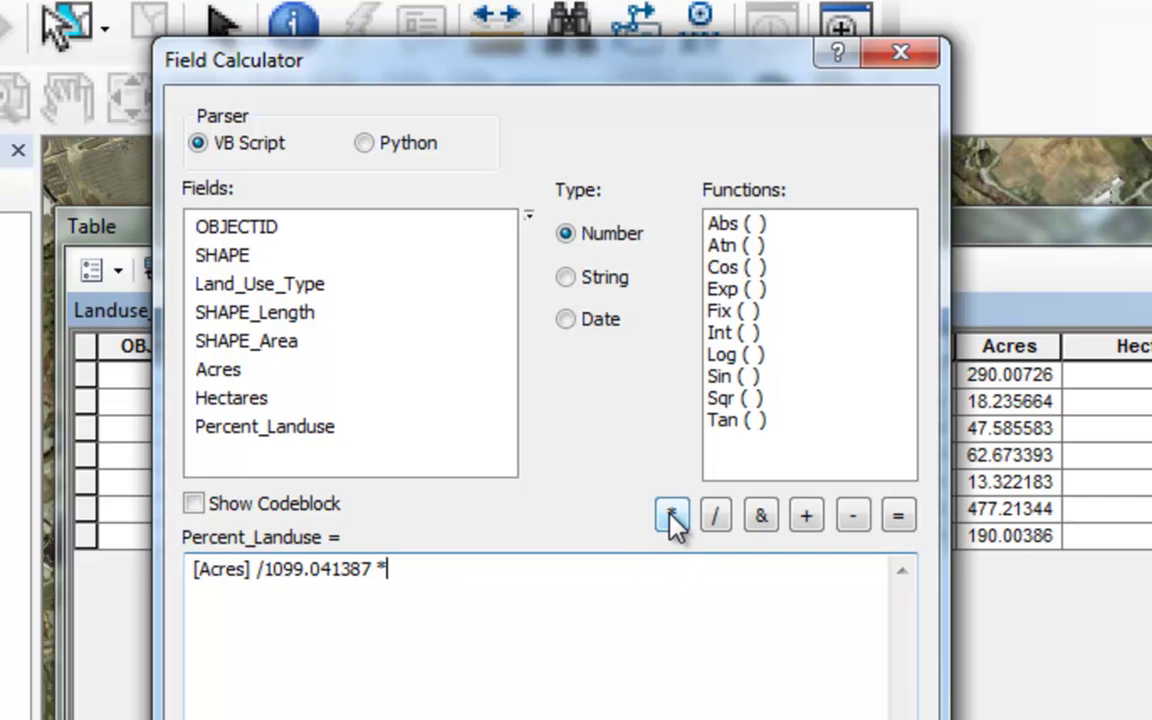
type("100")
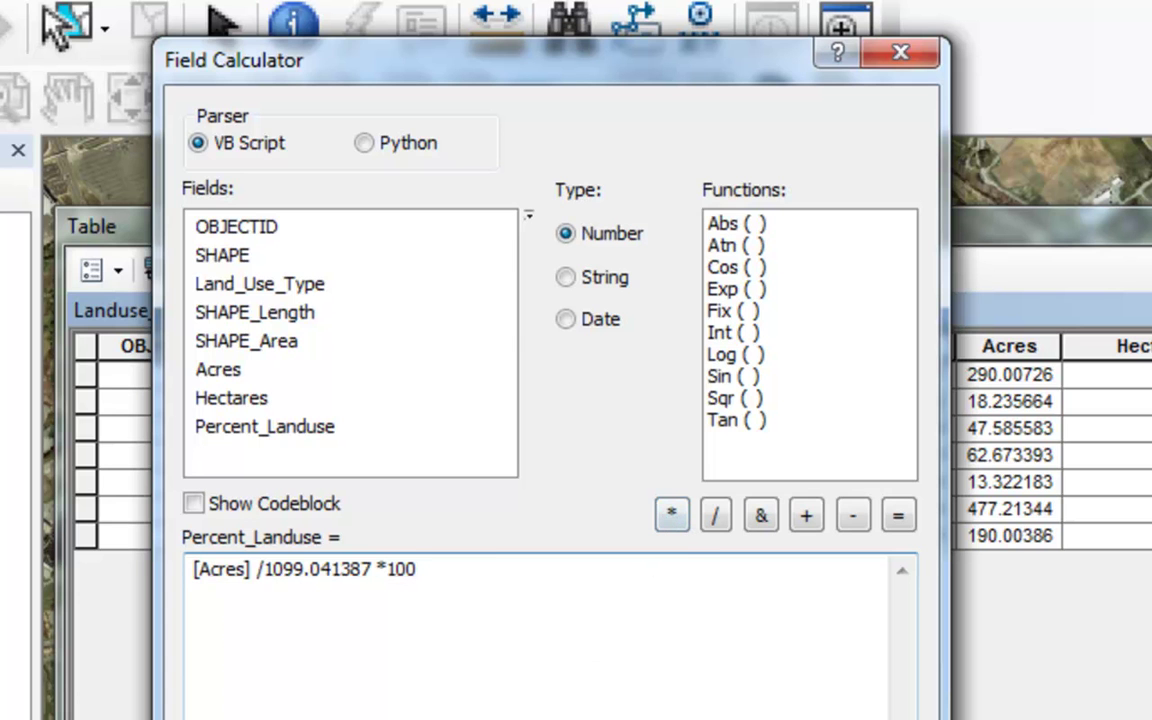
key("Return")
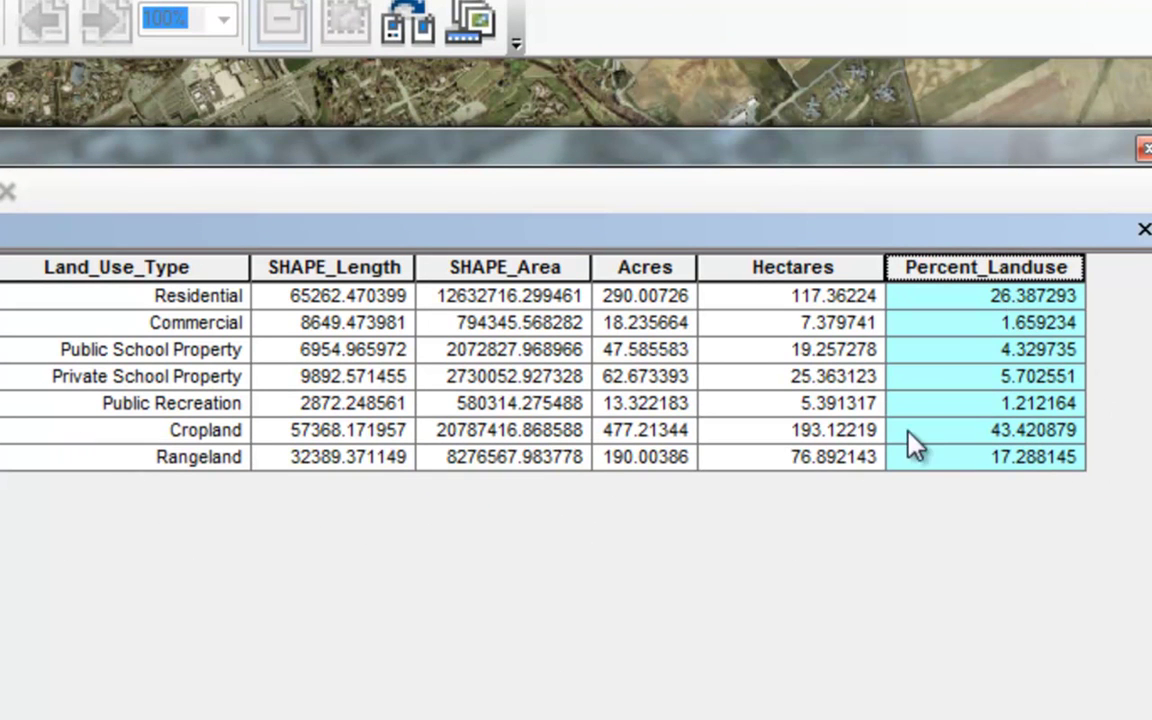
left_click(1144, 150)
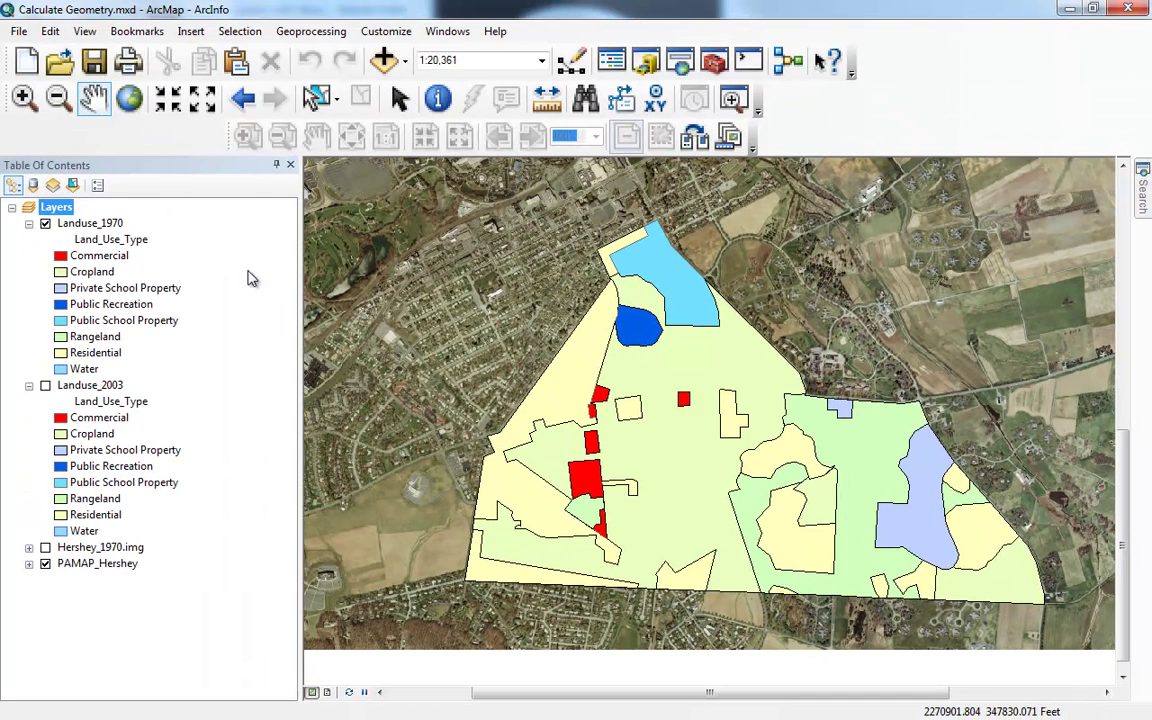
Turn on the Landuse_2003 layer and toggle Landuse_1970 off and on to compare land use between the two years
left_click(46, 387)
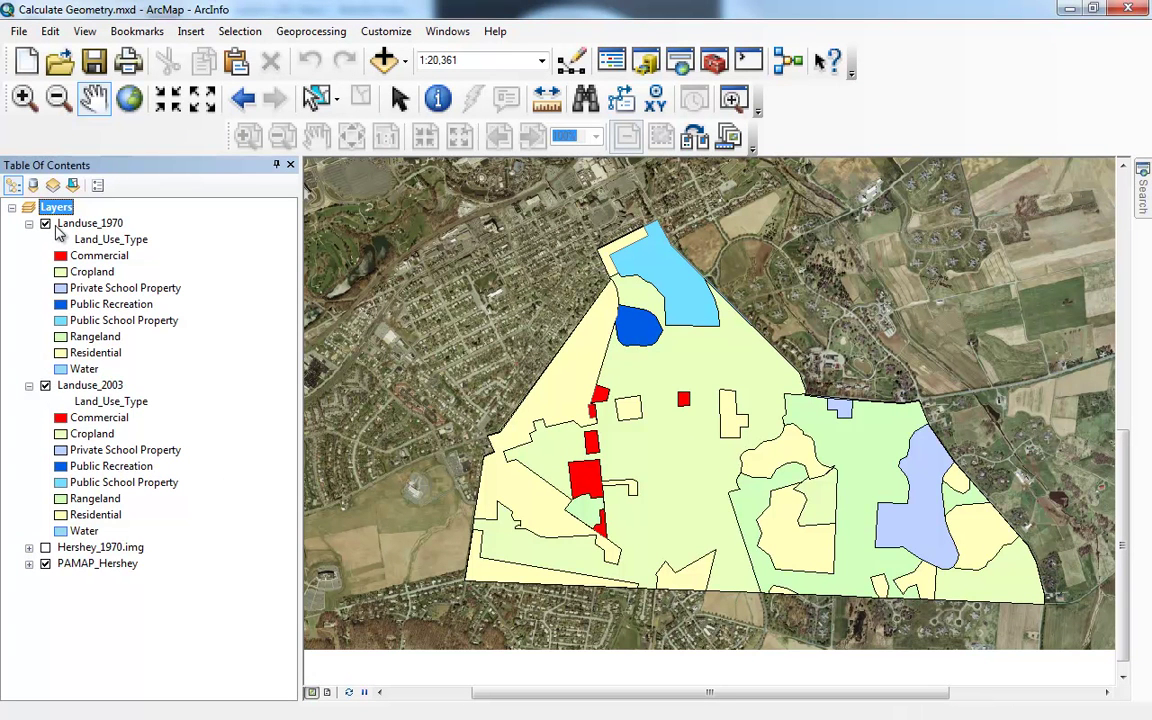
left_click(46, 224)
left_click(45, 224)
left_click(45, 223)
left_click(45, 223)
left_click(45, 224)
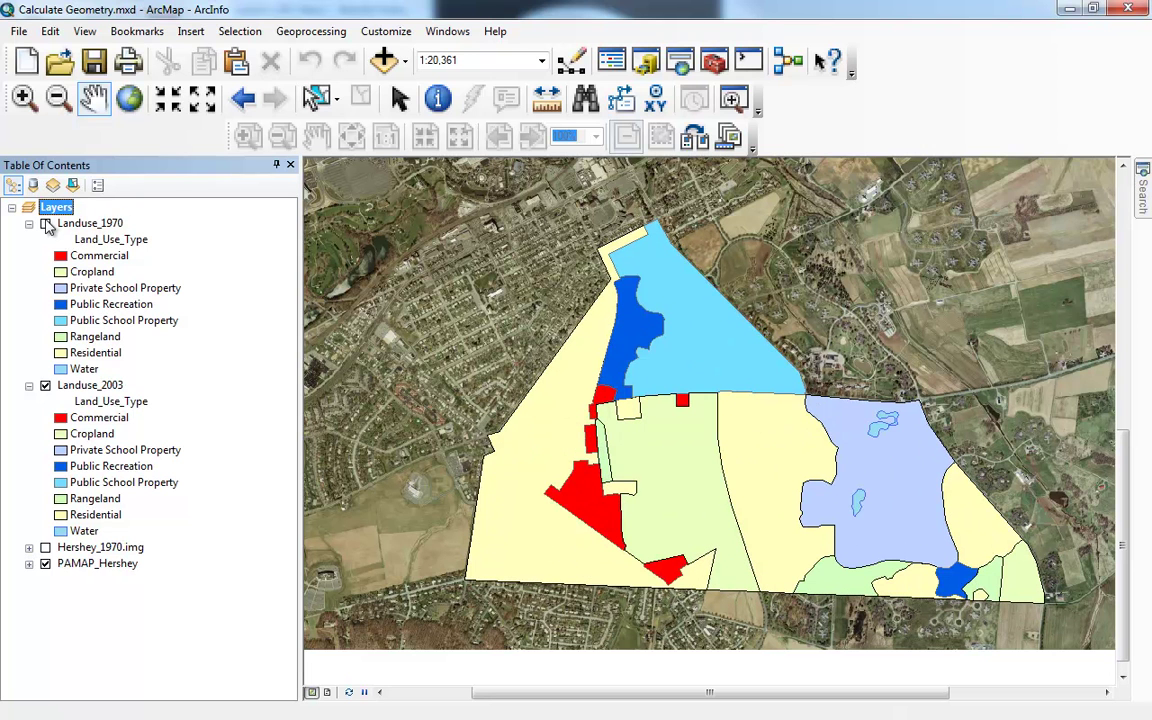
left_click(45, 224)
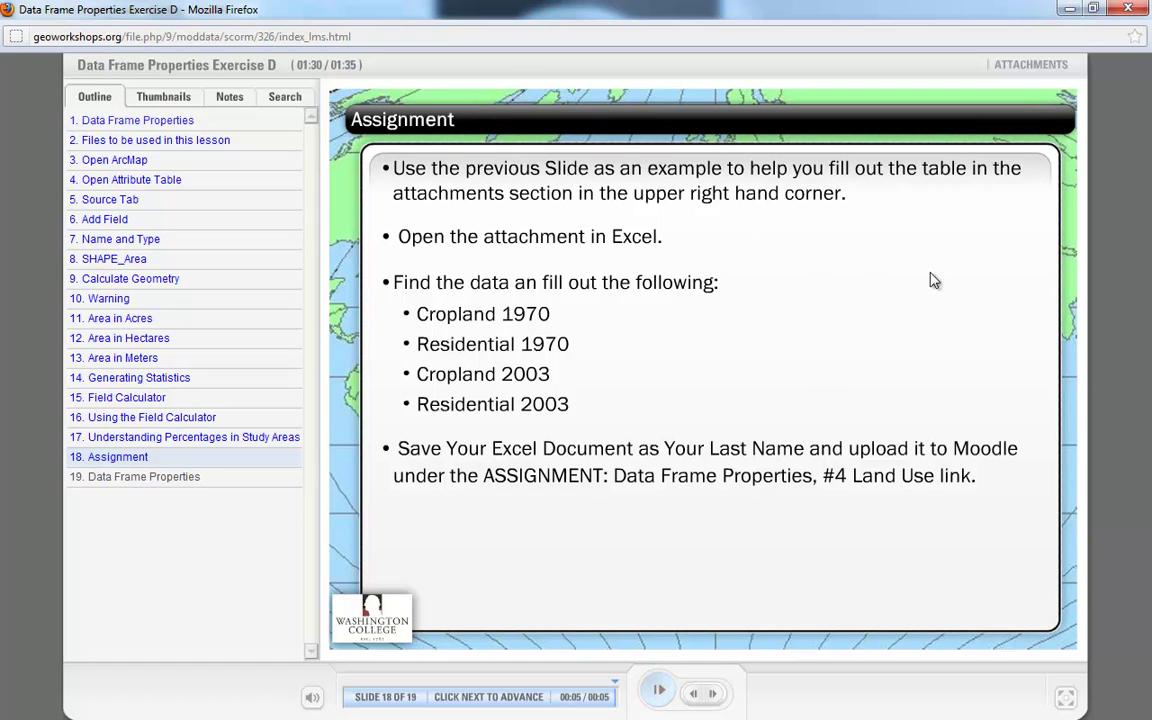
From the Exercise D lesson's attachments in Firefox, open the Module D Assignment file module d.xls in Microsoft Excel and maximize it
left_click(1021, 66)
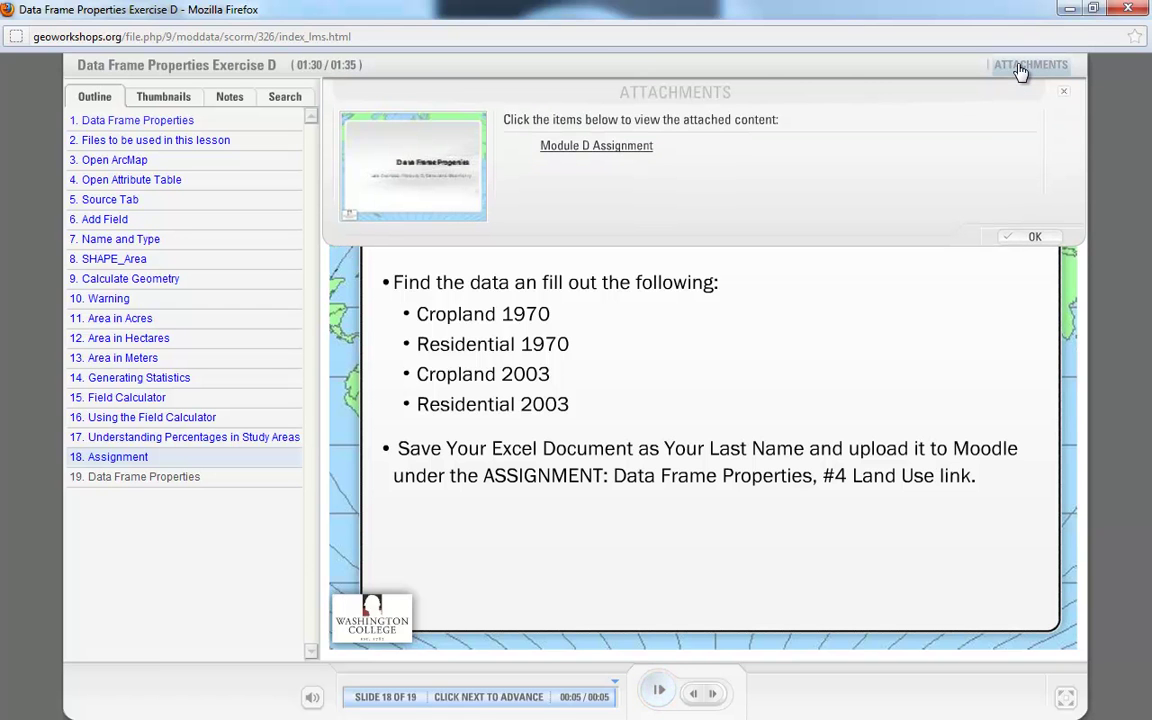
left_click(566, 148)
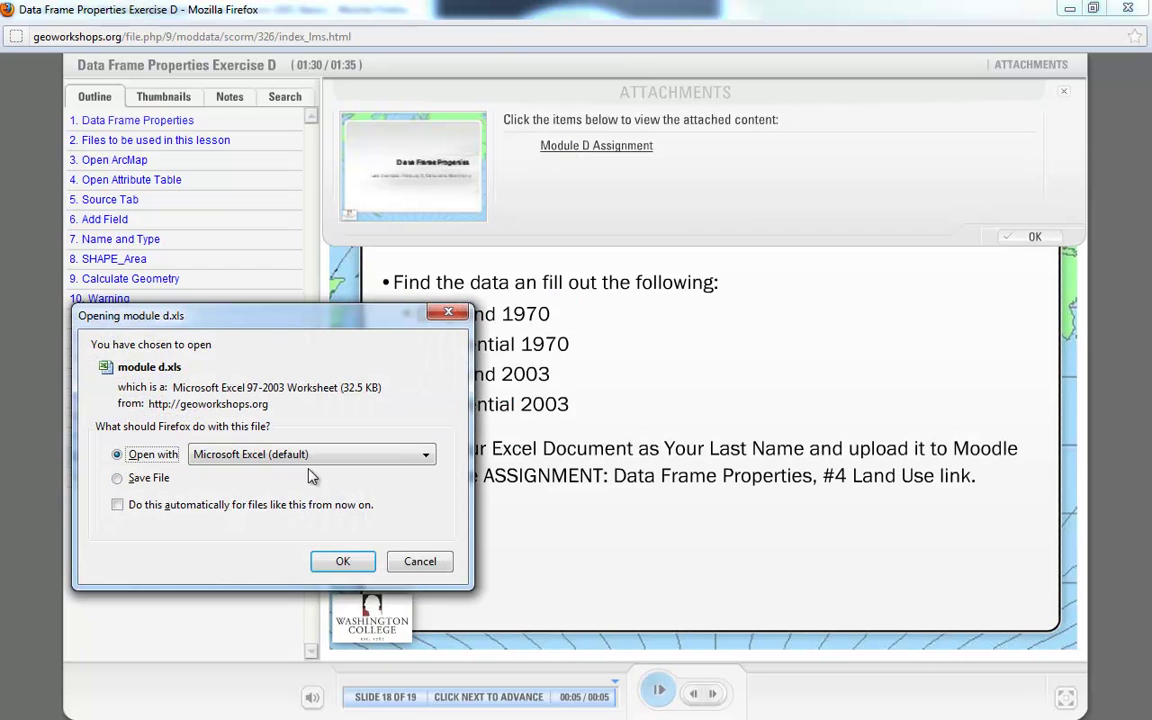
left_click(340, 563)
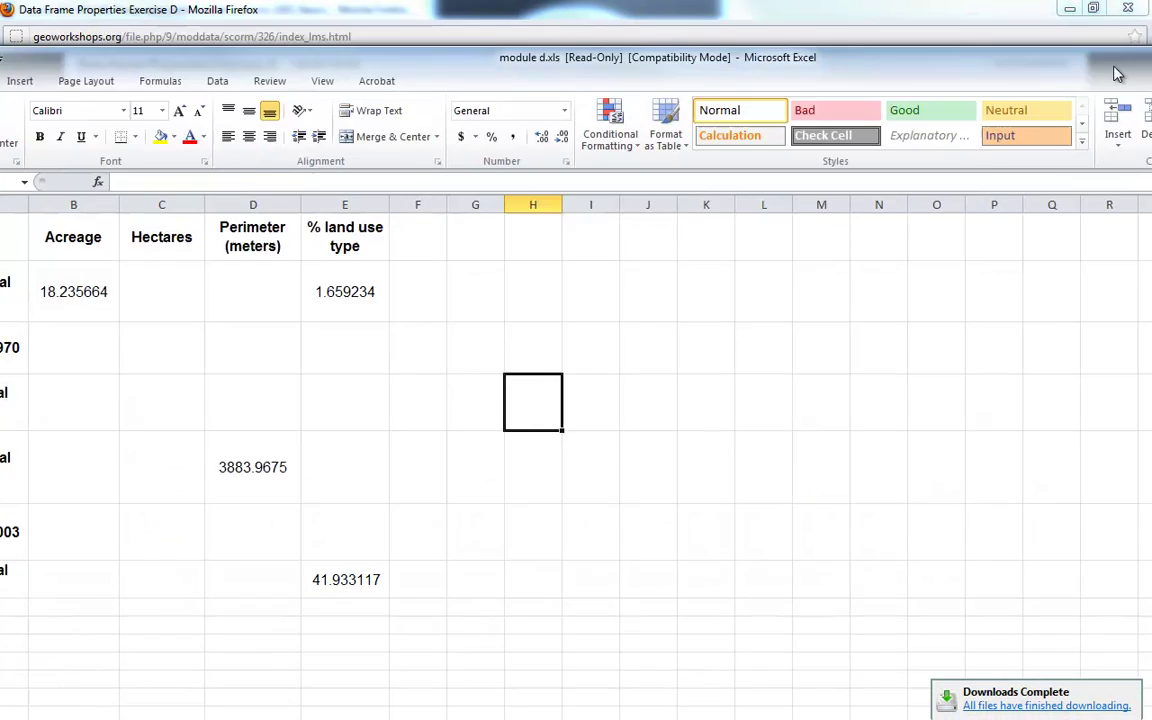
left_click_drag(1118, 73, 830, 57)
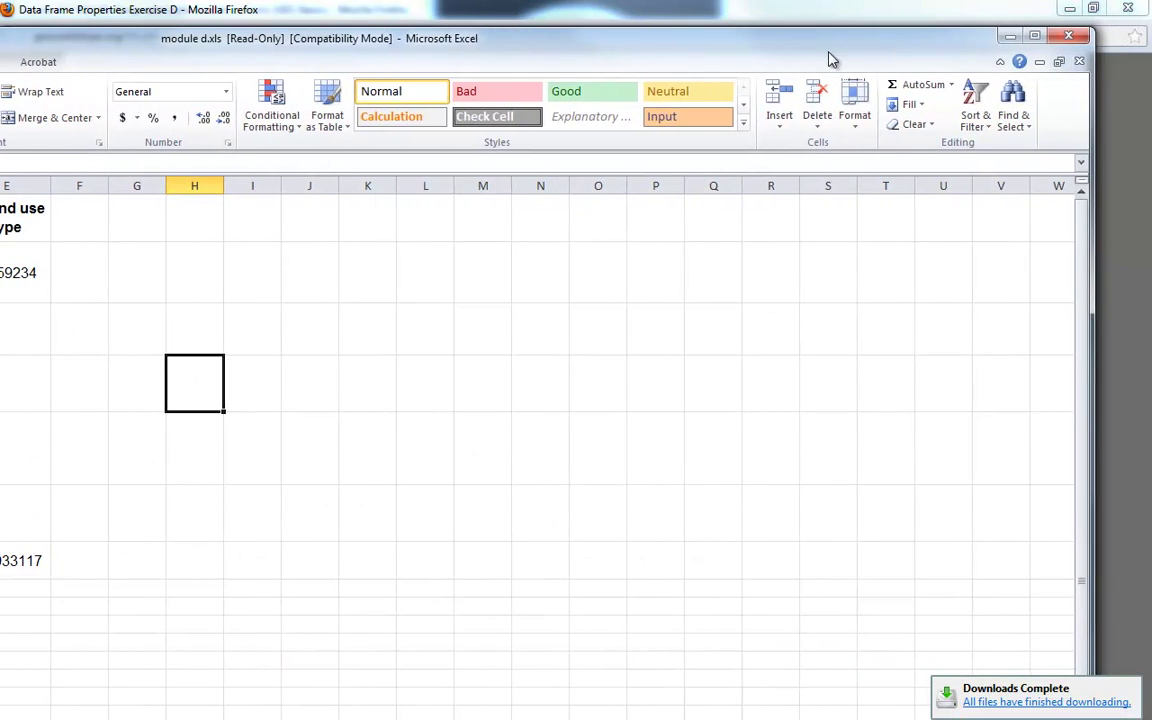
left_click(1035, 37)
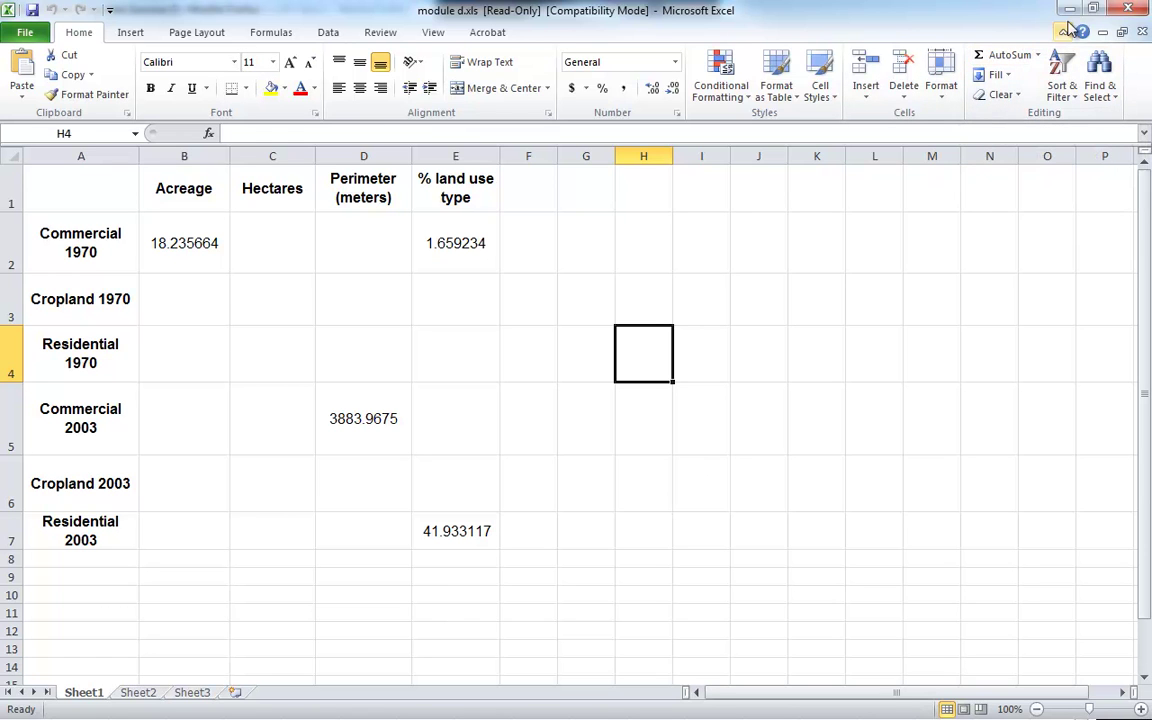
Close the assignment worksheet and all remaining open windows, including the lesson, map document, downloads list and file folder
left_click(1130, 10)
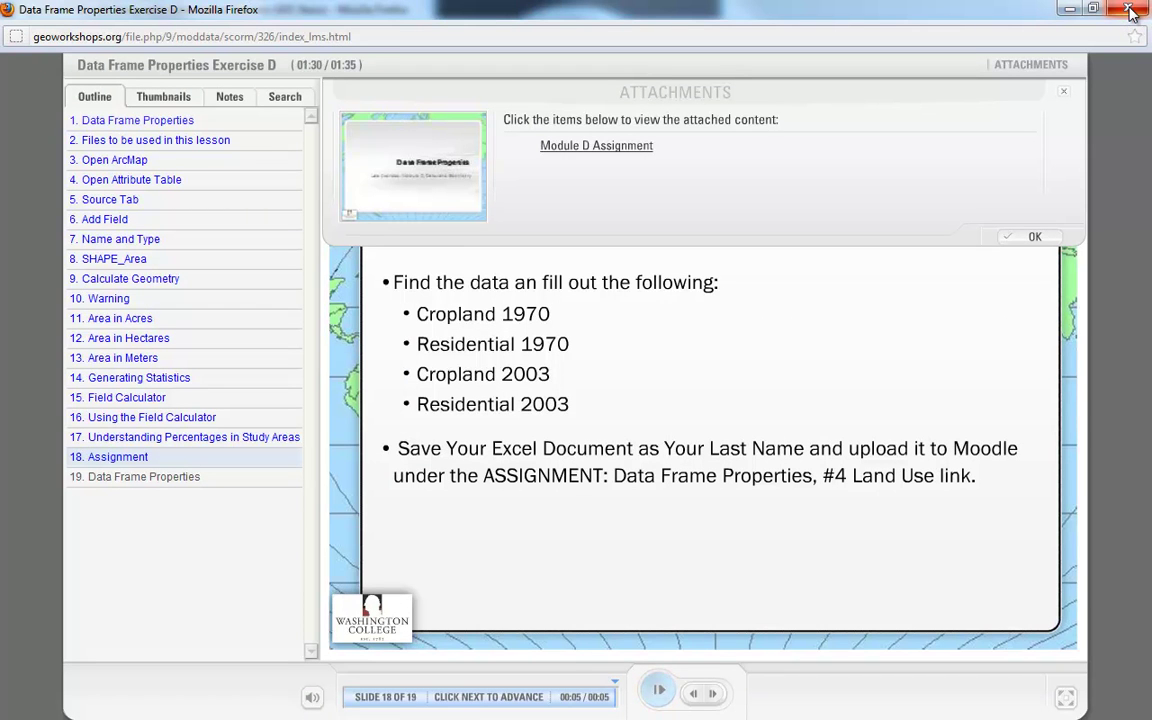
left_click(1130, 10)
left_click(1130, 10)
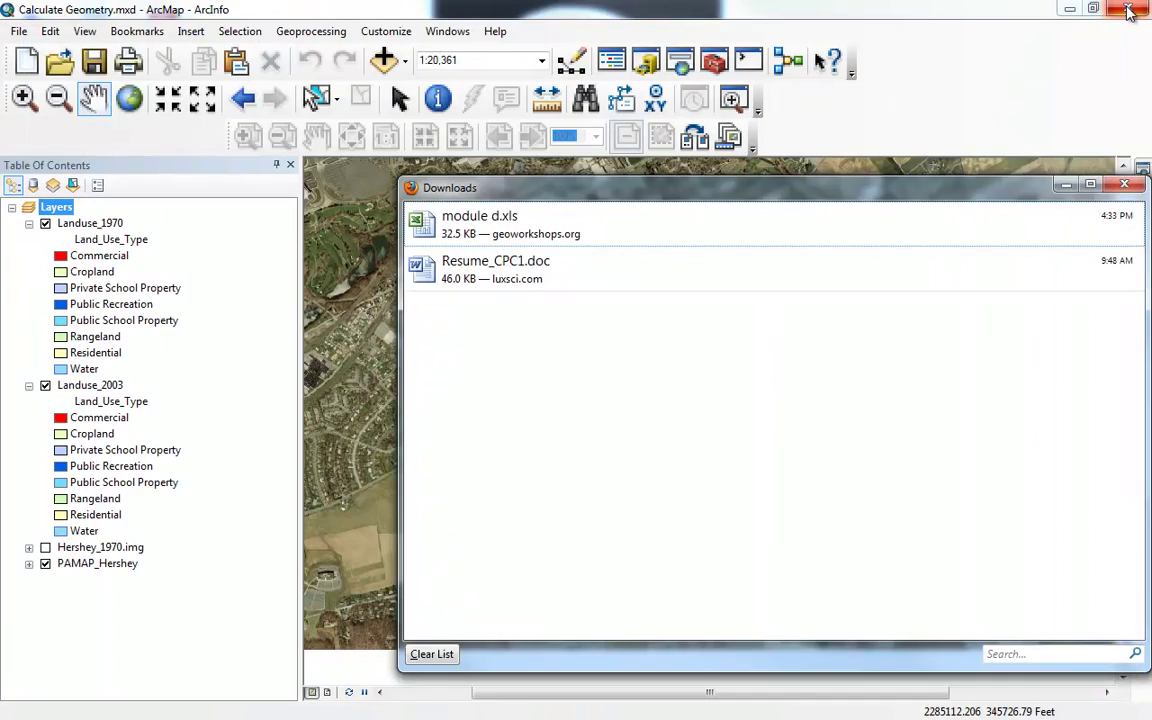
left_click(1130, 10)
left_click(589, 406)
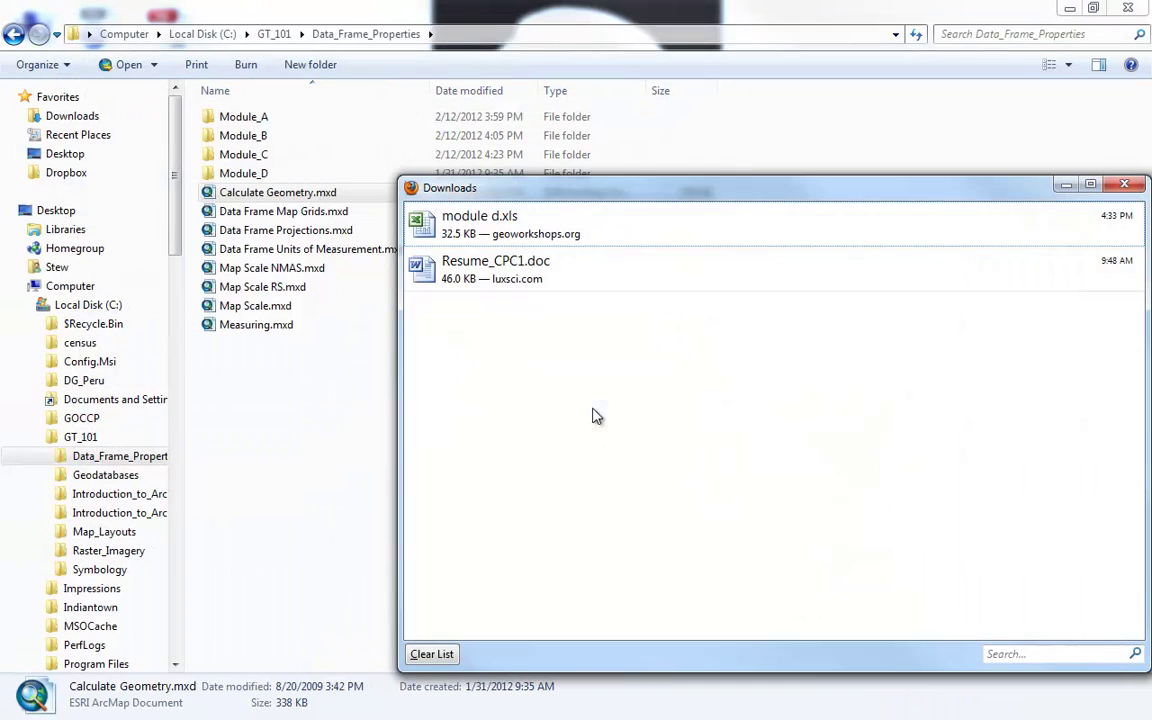
left_click(1124, 184)
left_click(1124, 8)
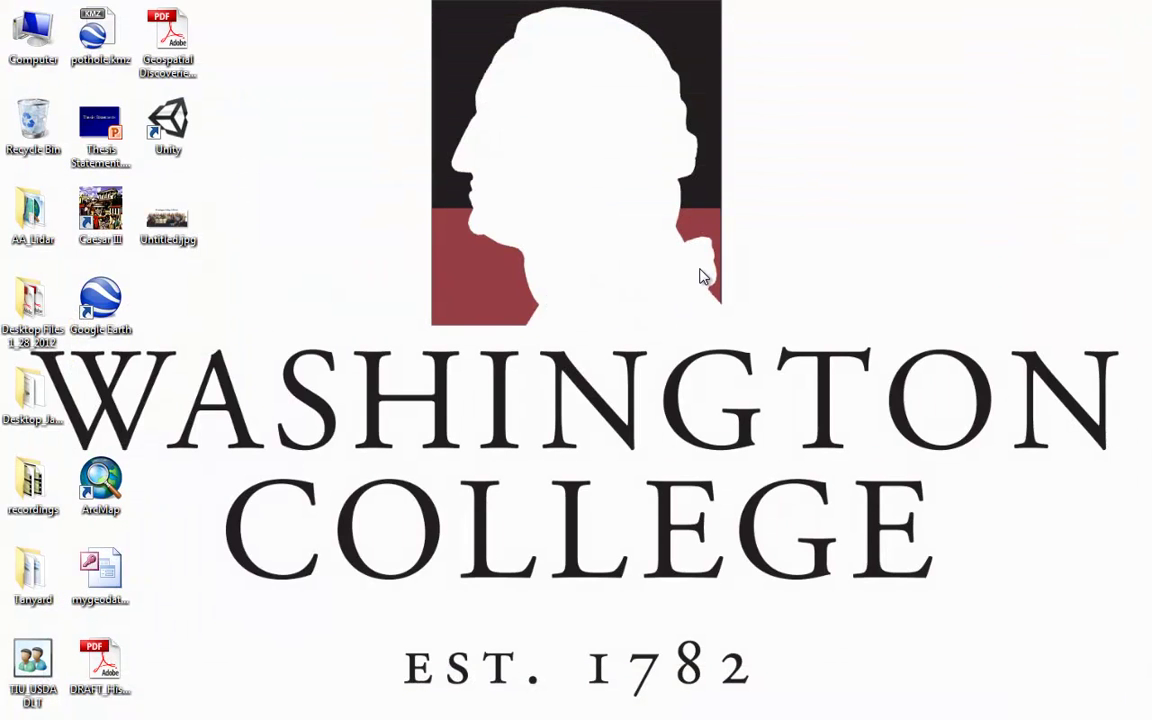